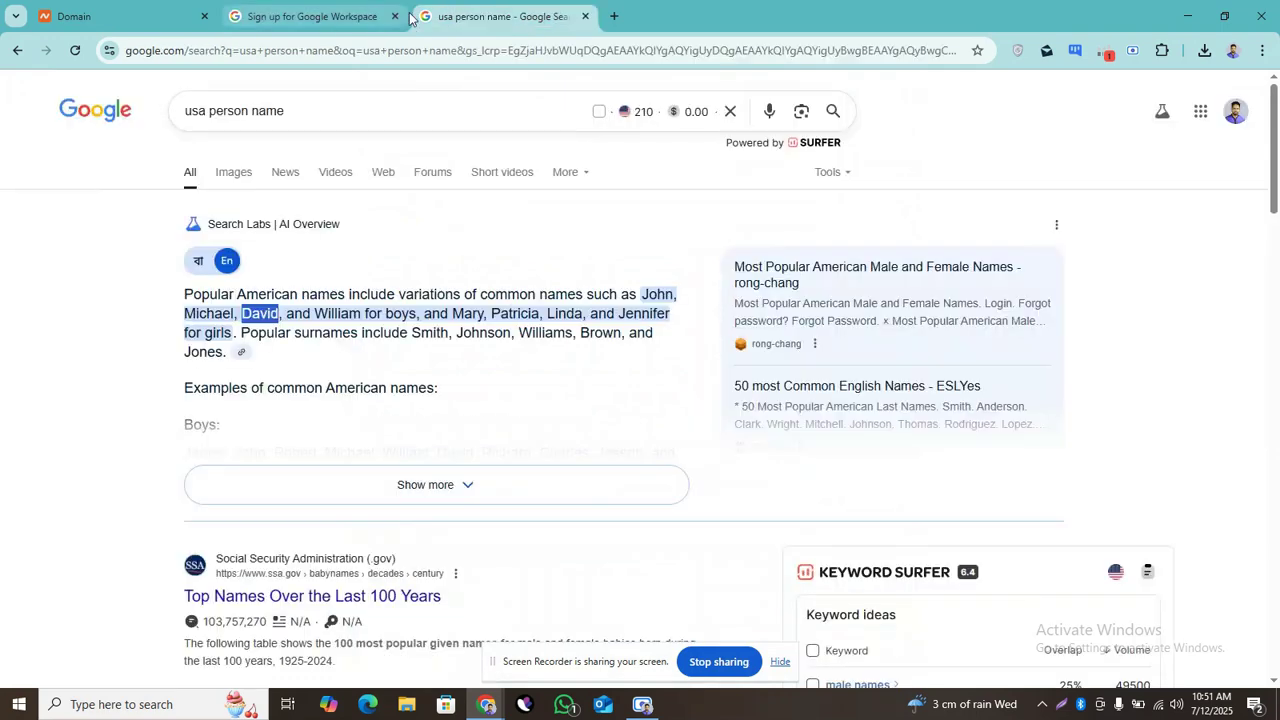
- Replace the old Google query with a search for 'email host'
triple_click(366, 113)
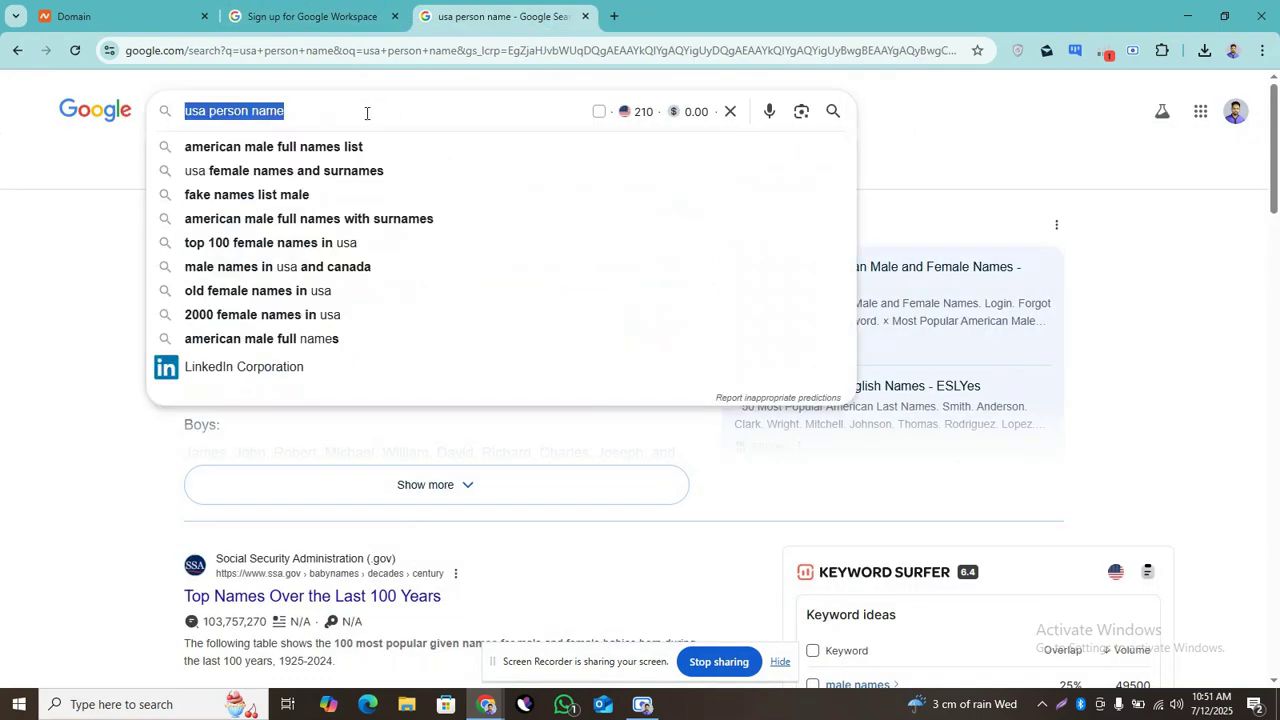
type("email ")
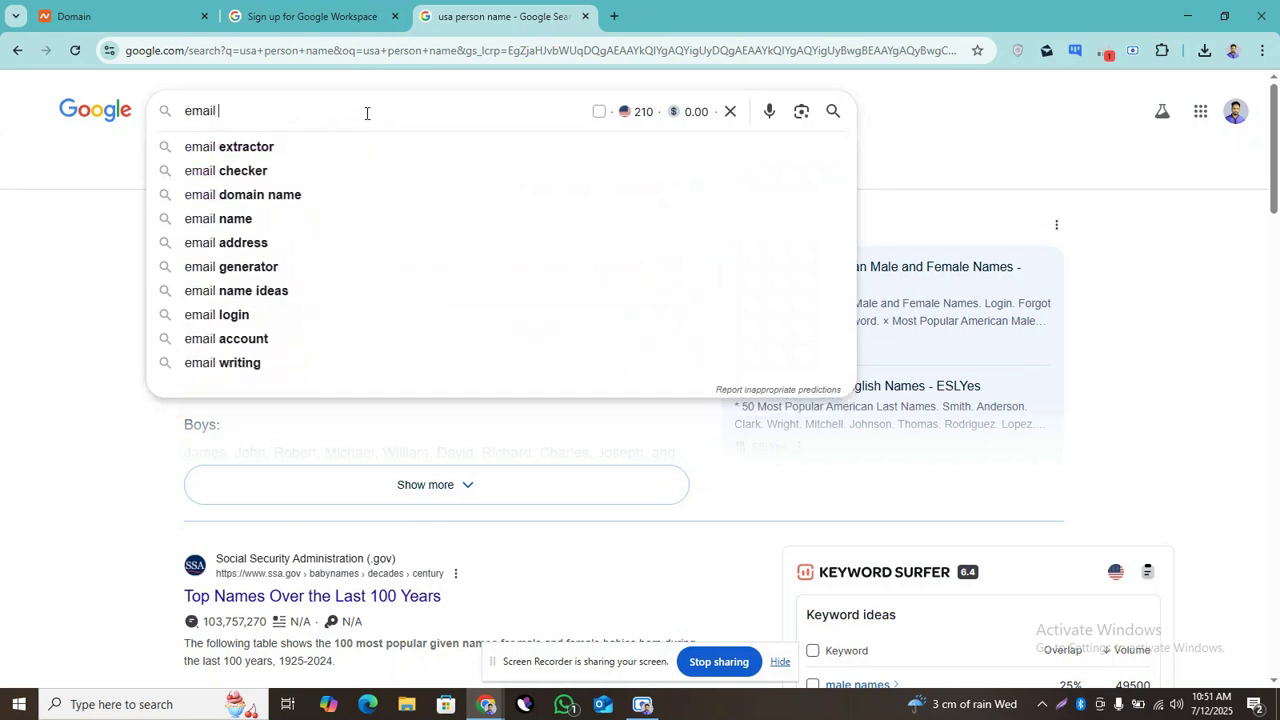
type("host")
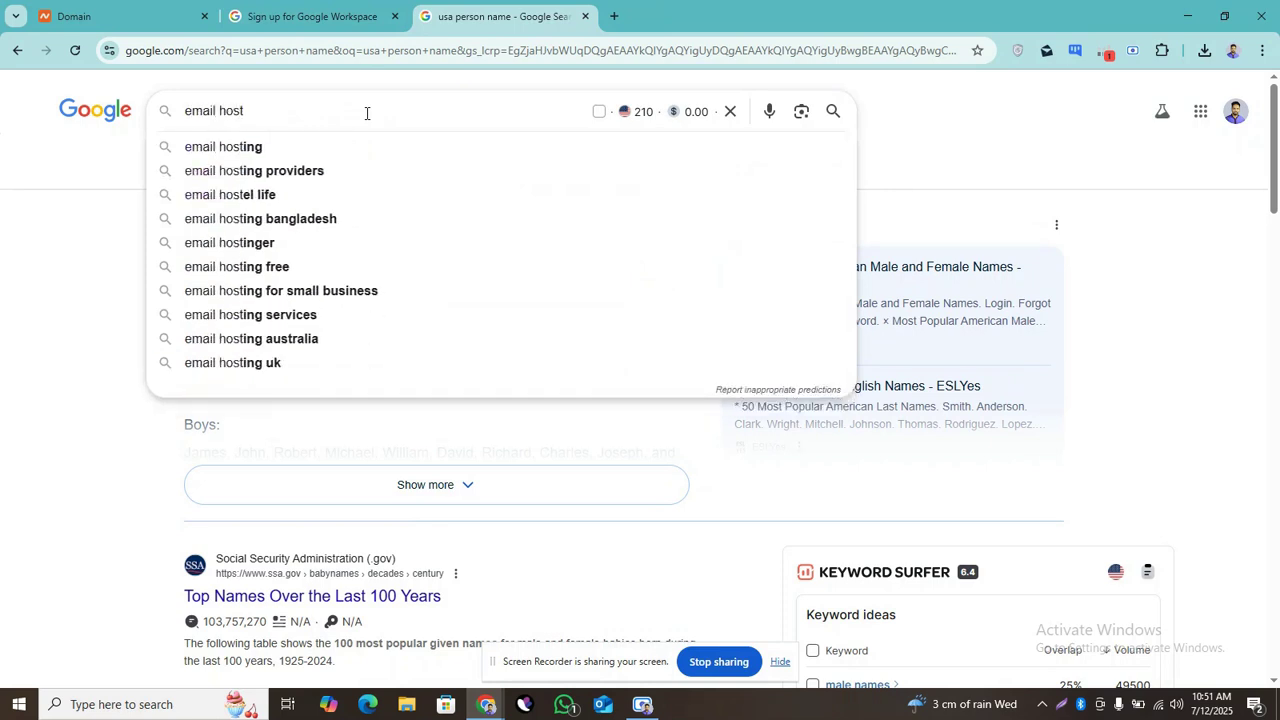
key("BackSpace")
key("Return")
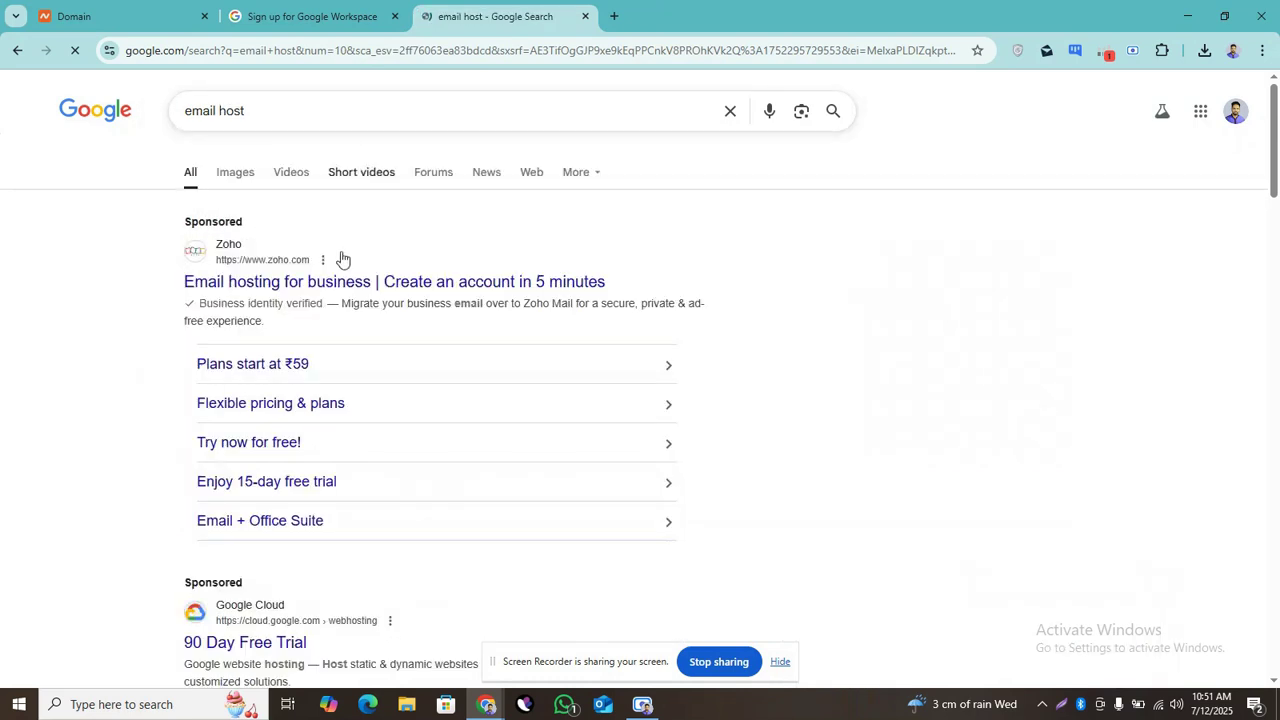
- Open the Zoho Mail ad in a new tab, close the Google tabs, and browse the landing page
right_click(257, 283)
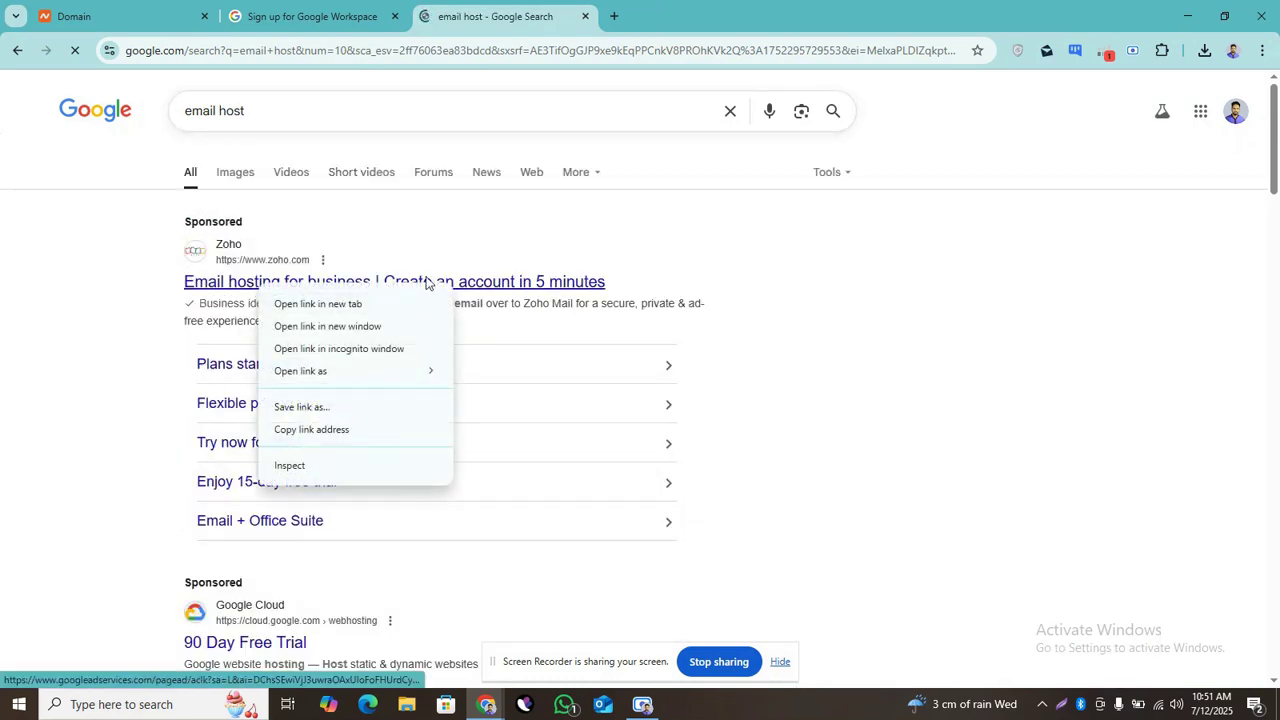
left_click(318, 303)
left_click(690, 16)
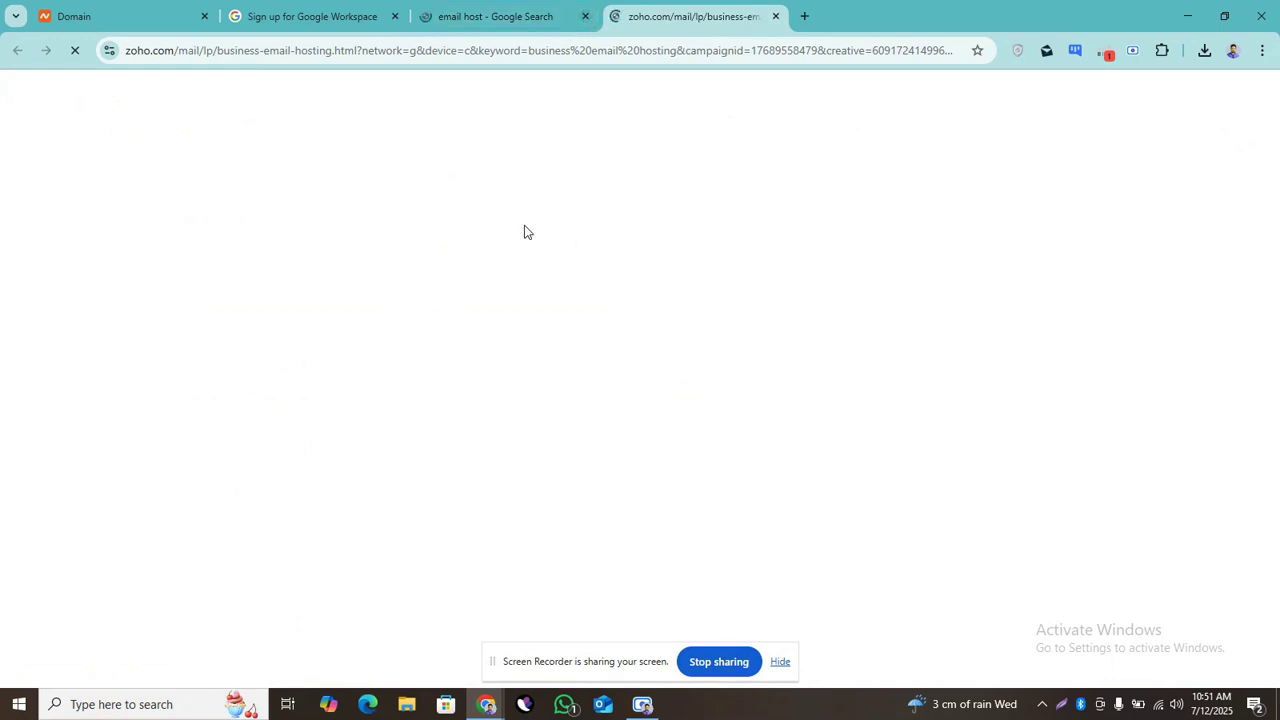
left_click(585, 16)
left_click(364, 12)
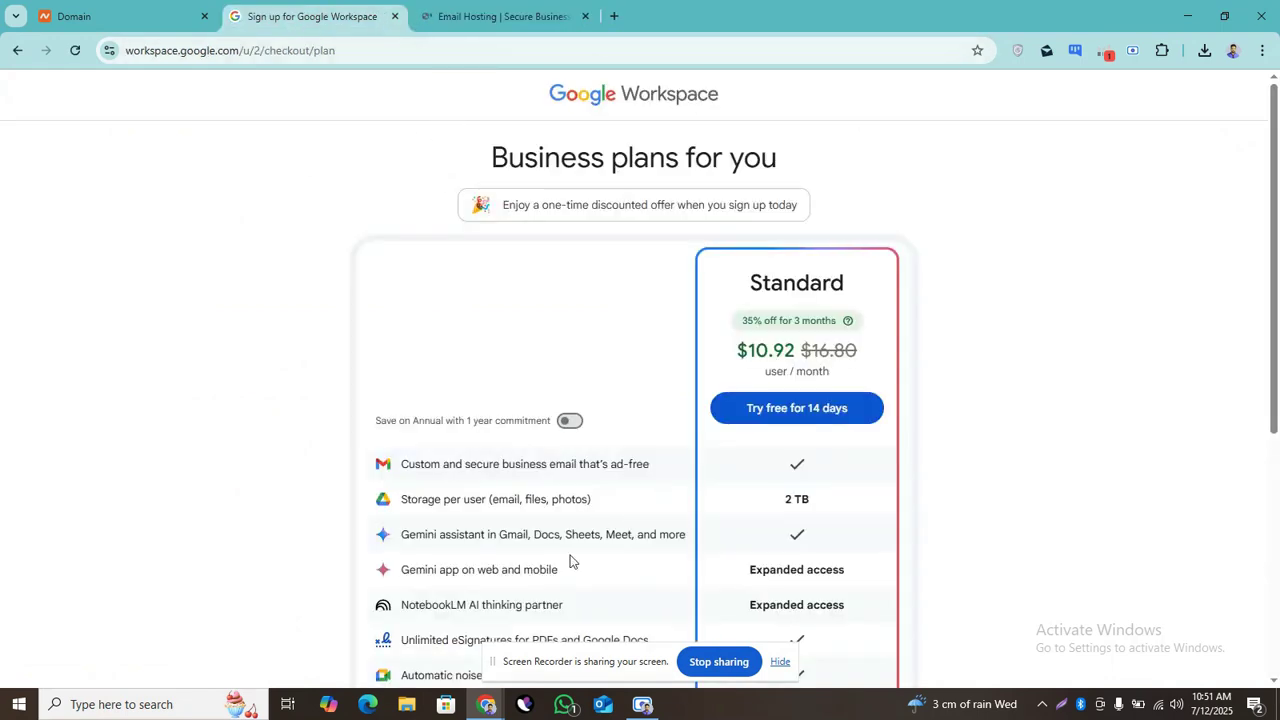
left_click(395, 16)
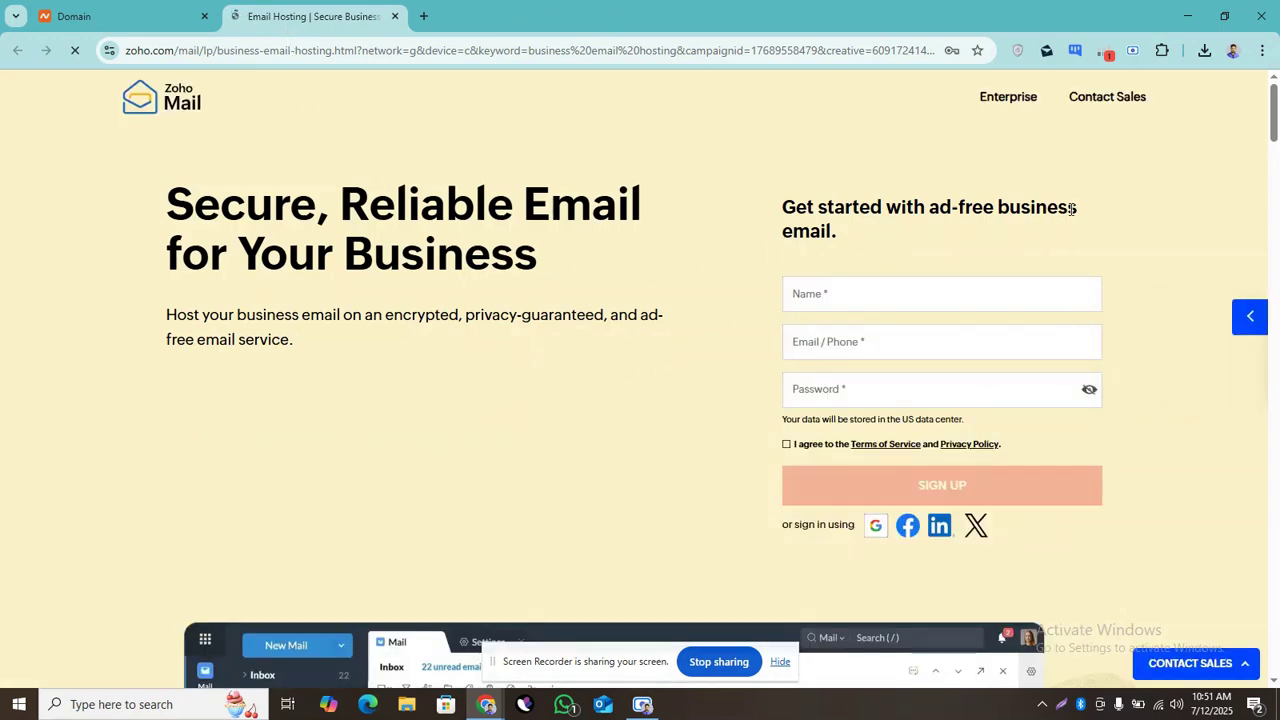
scroll(668, 318, "down", 2)
scroll(668, 310, "down", 3)
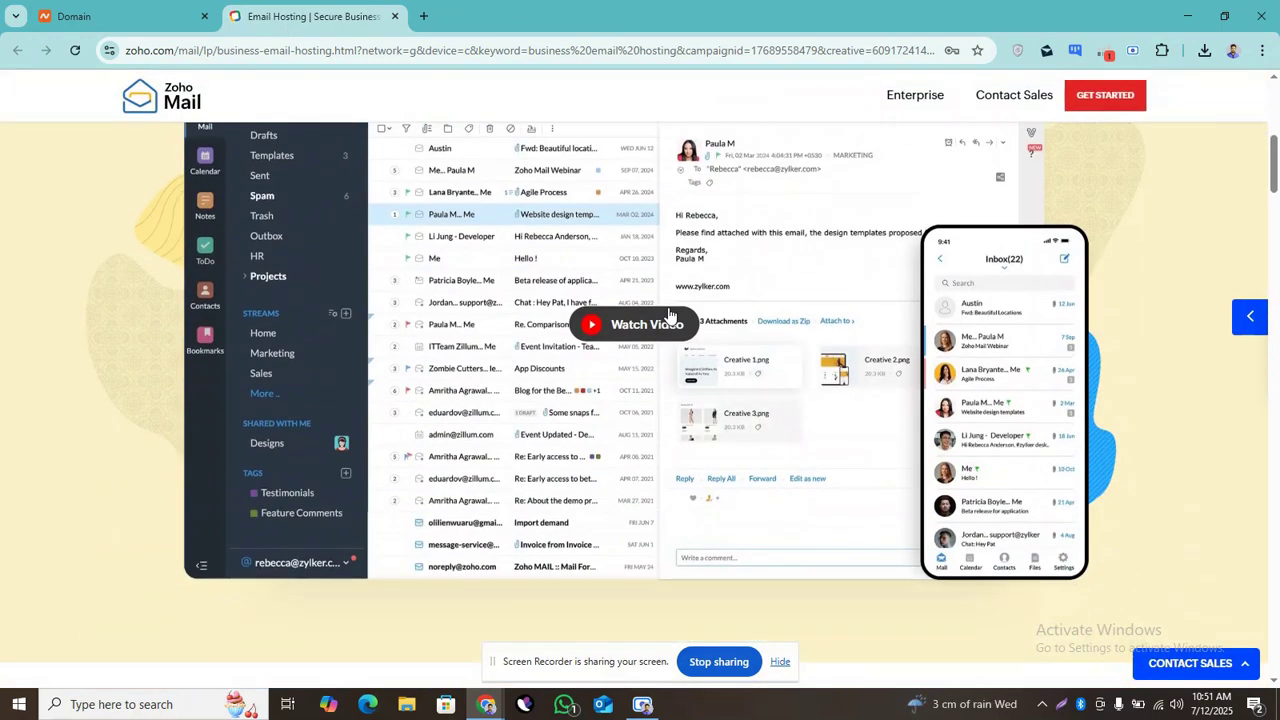
scroll(668, 307, "up", 6)
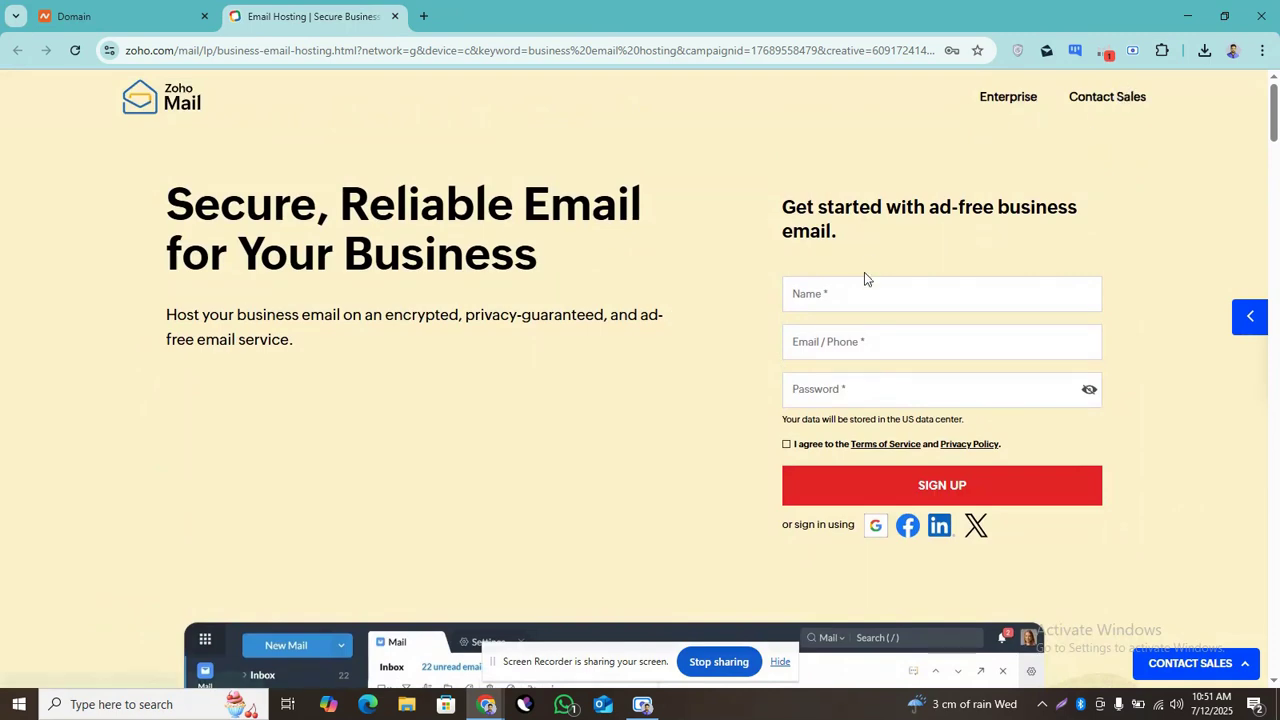
scroll(760, 340, "down", 1)
scroll(828, 380, "down", 3)
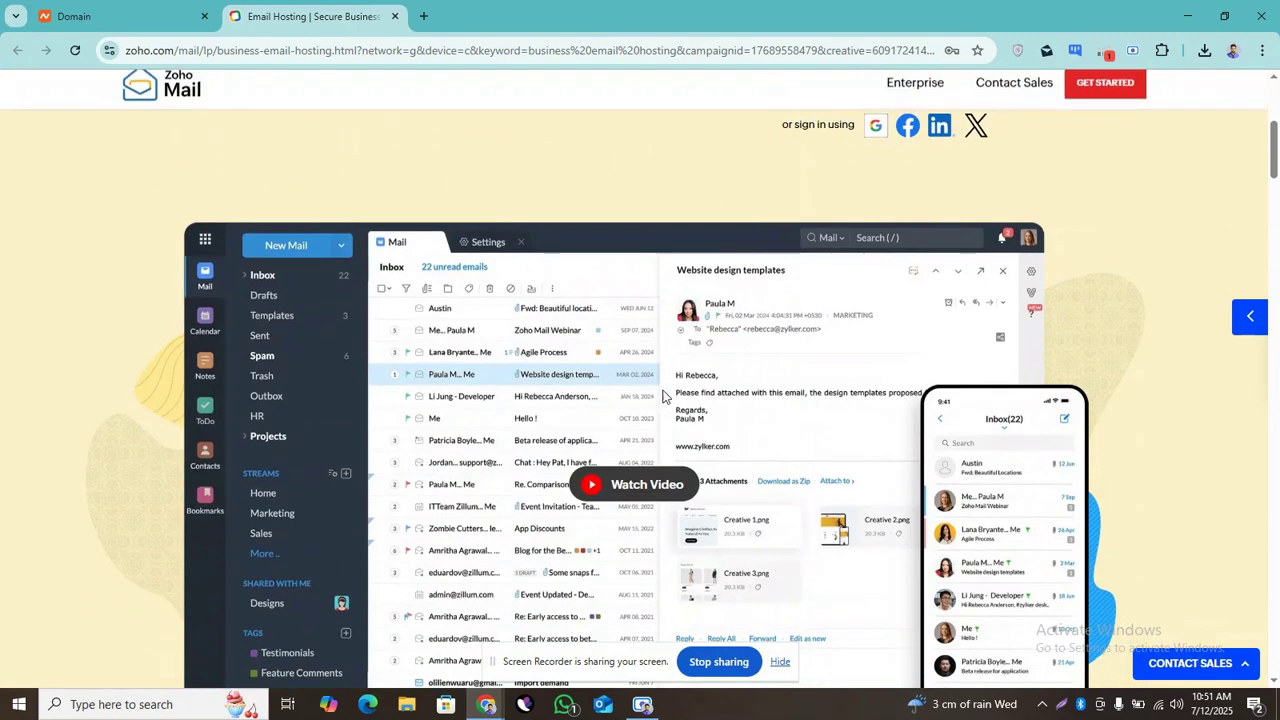
scroll(862, 201, "up", 4)
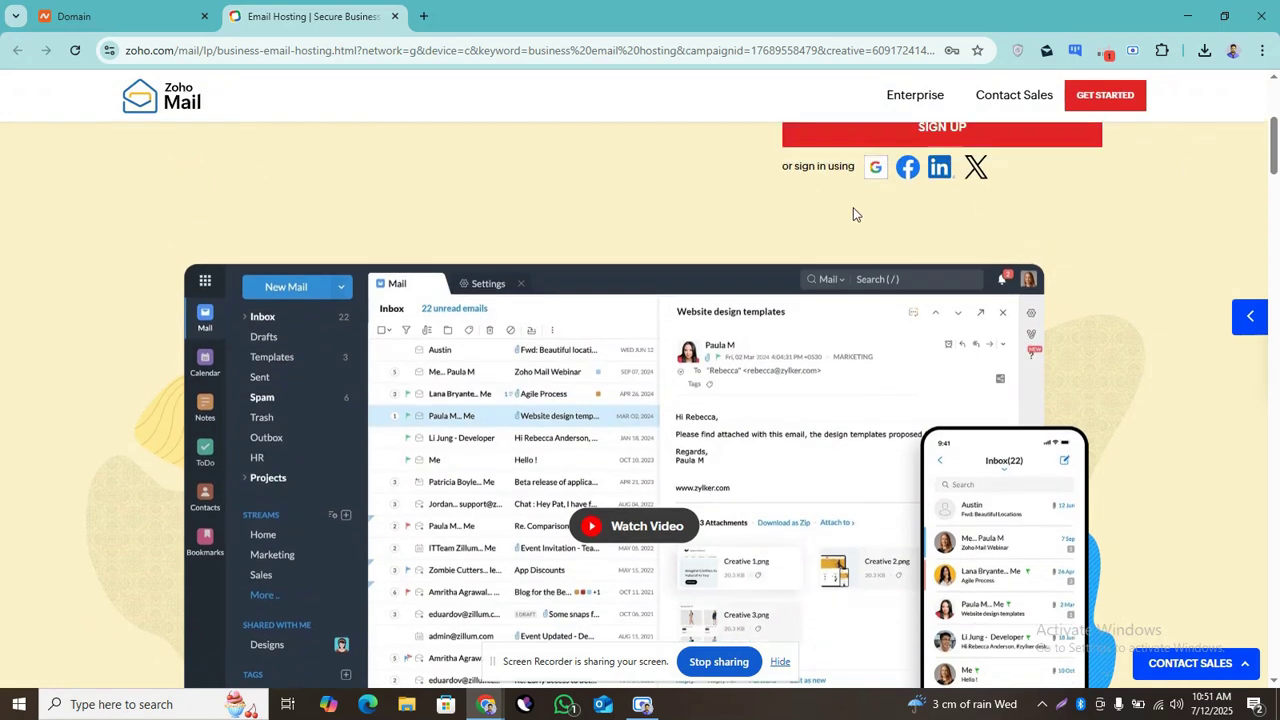
- Fill the sign-up form with the saved name, an email and password, then follow the account-exists Sign in link
left_click(857, 290)
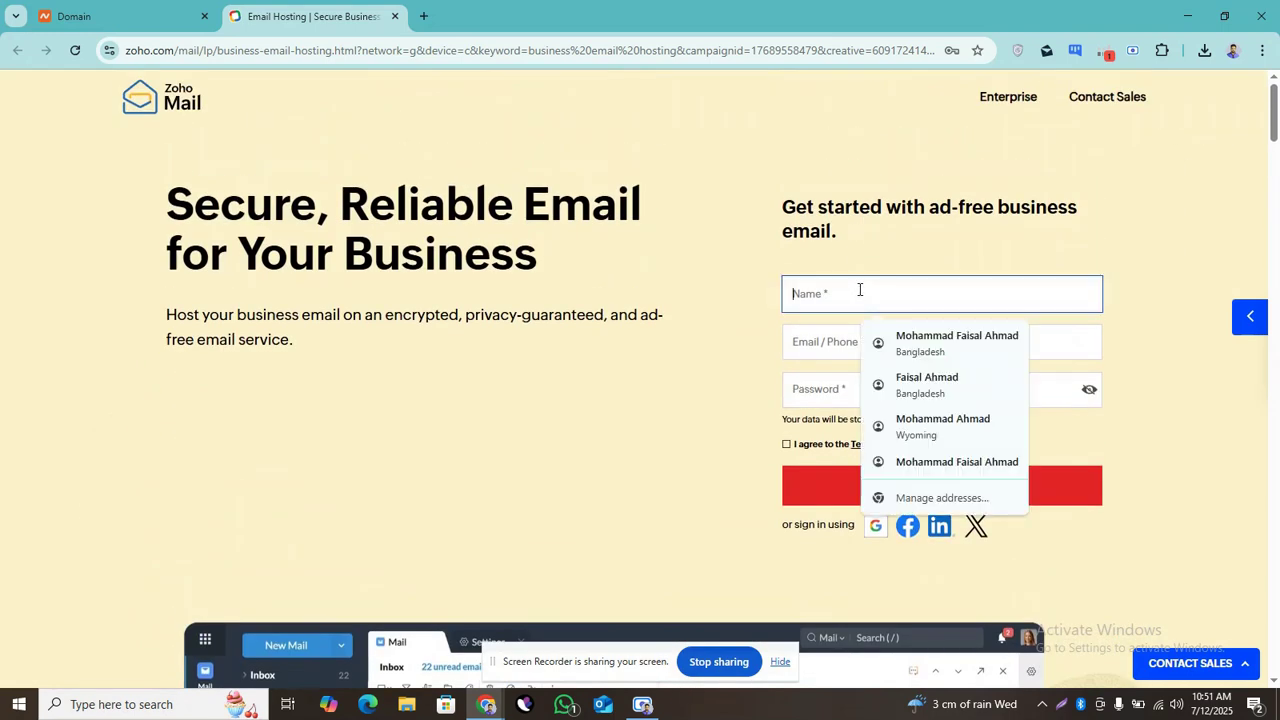
left_click(908, 342)
left_click(831, 336)
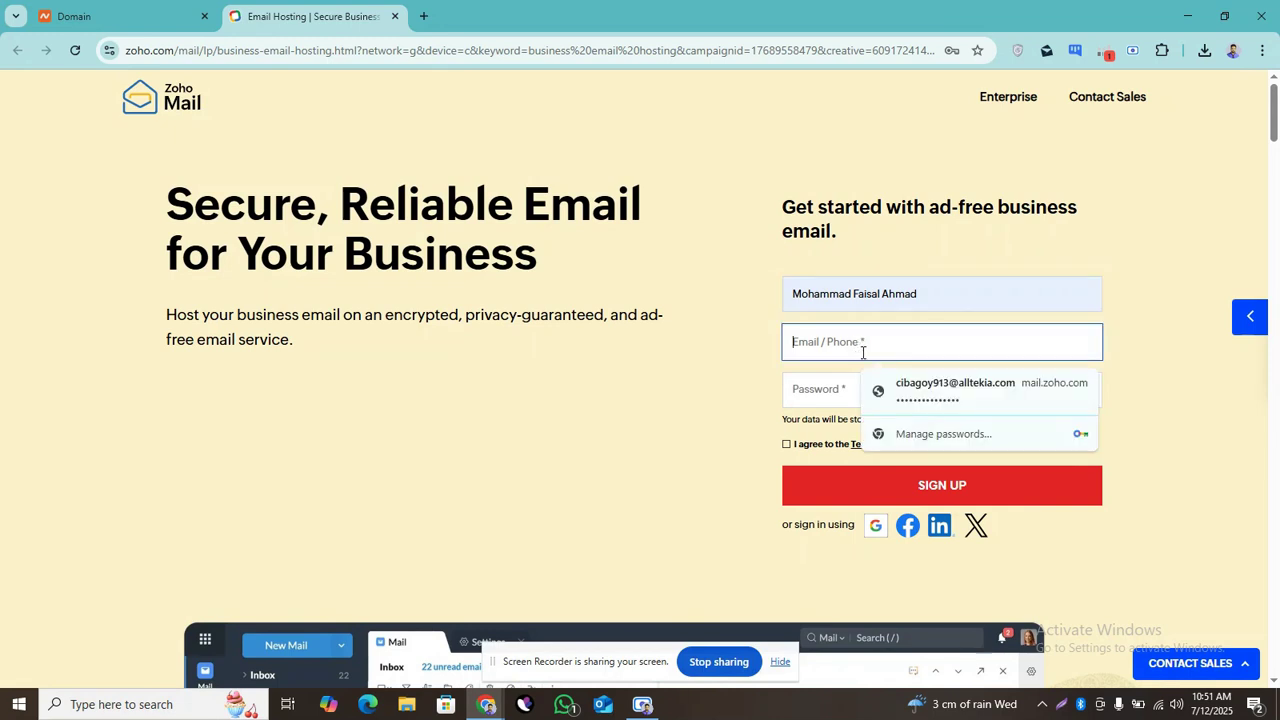
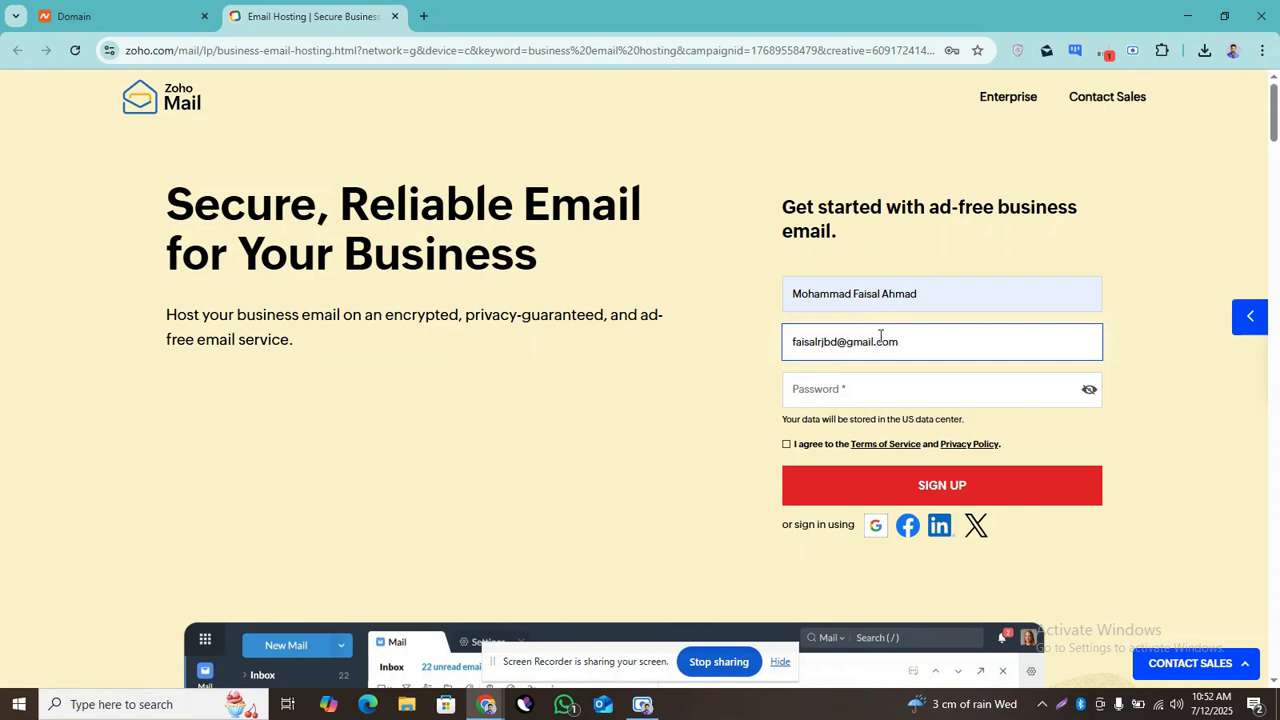
left_click(824, 396)
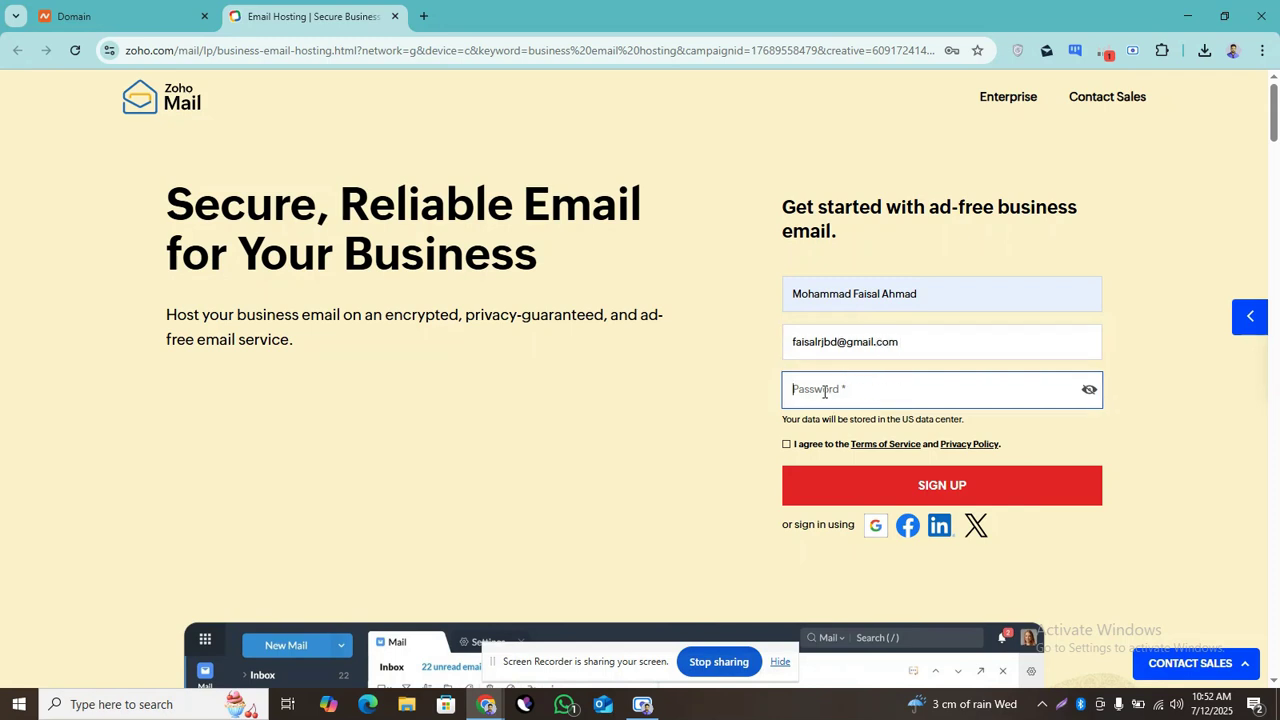
type("•••••")
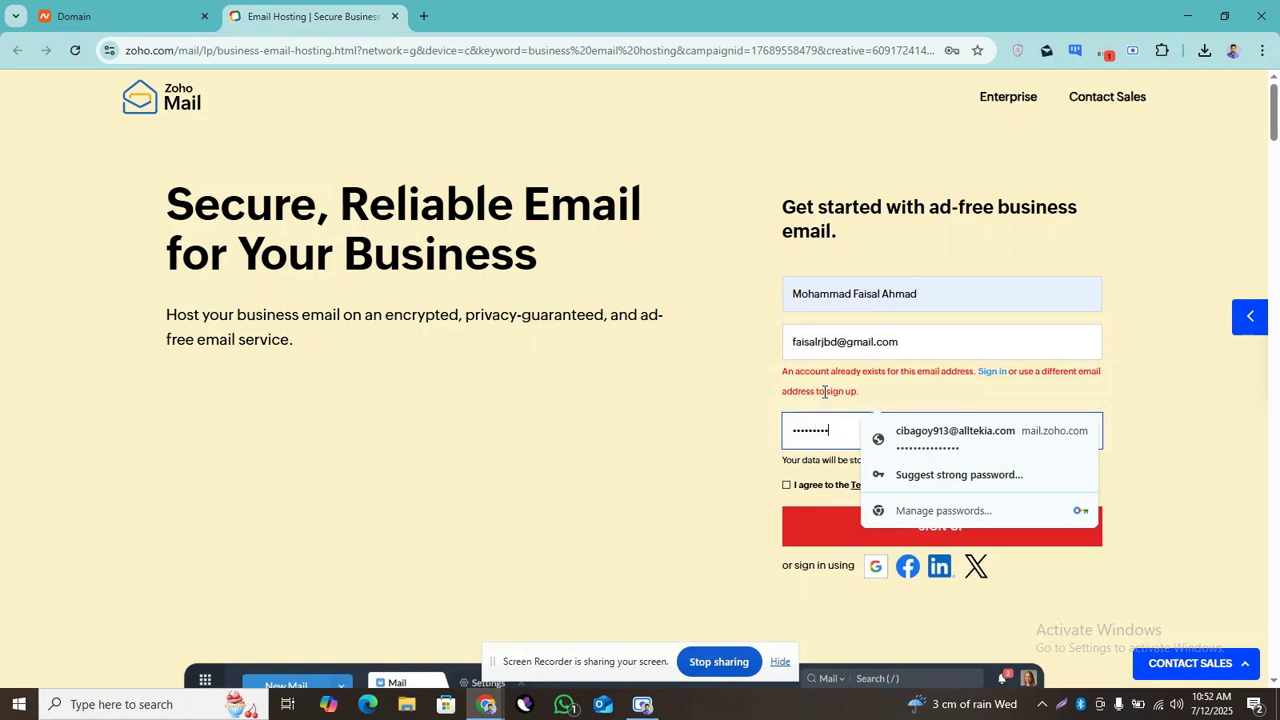
left_click(687, 475)
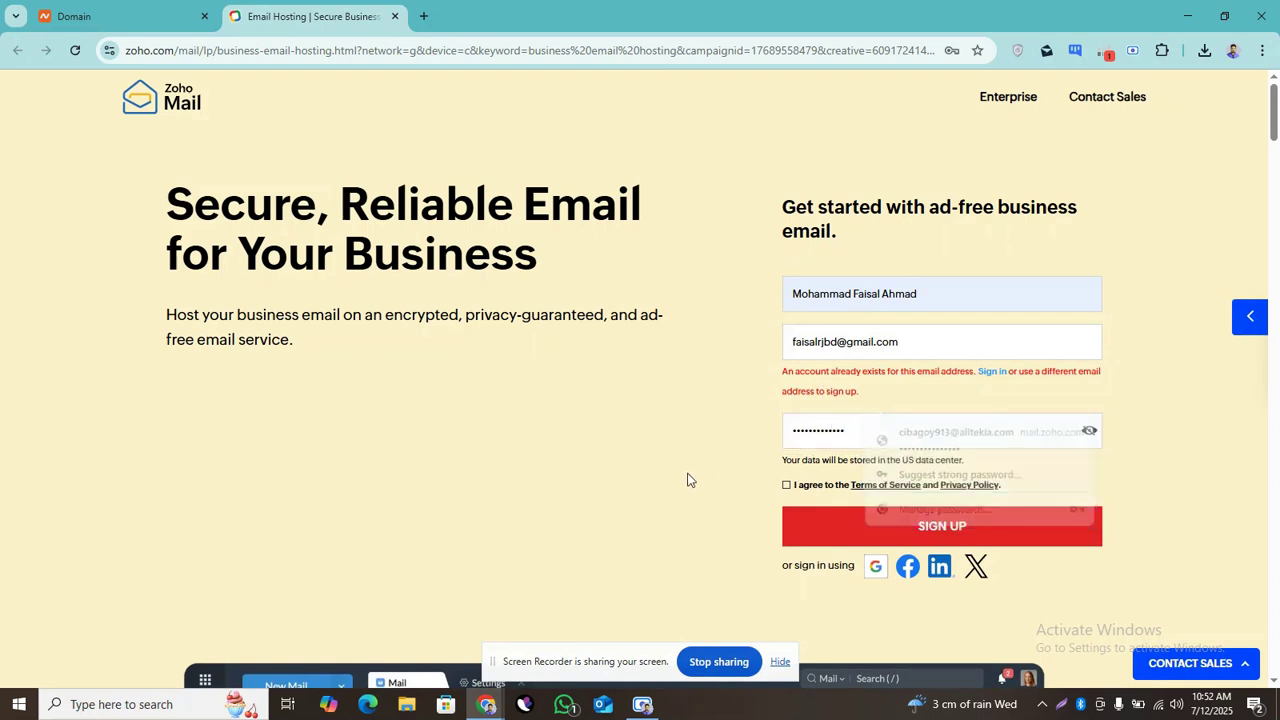
left_click(994, 371)
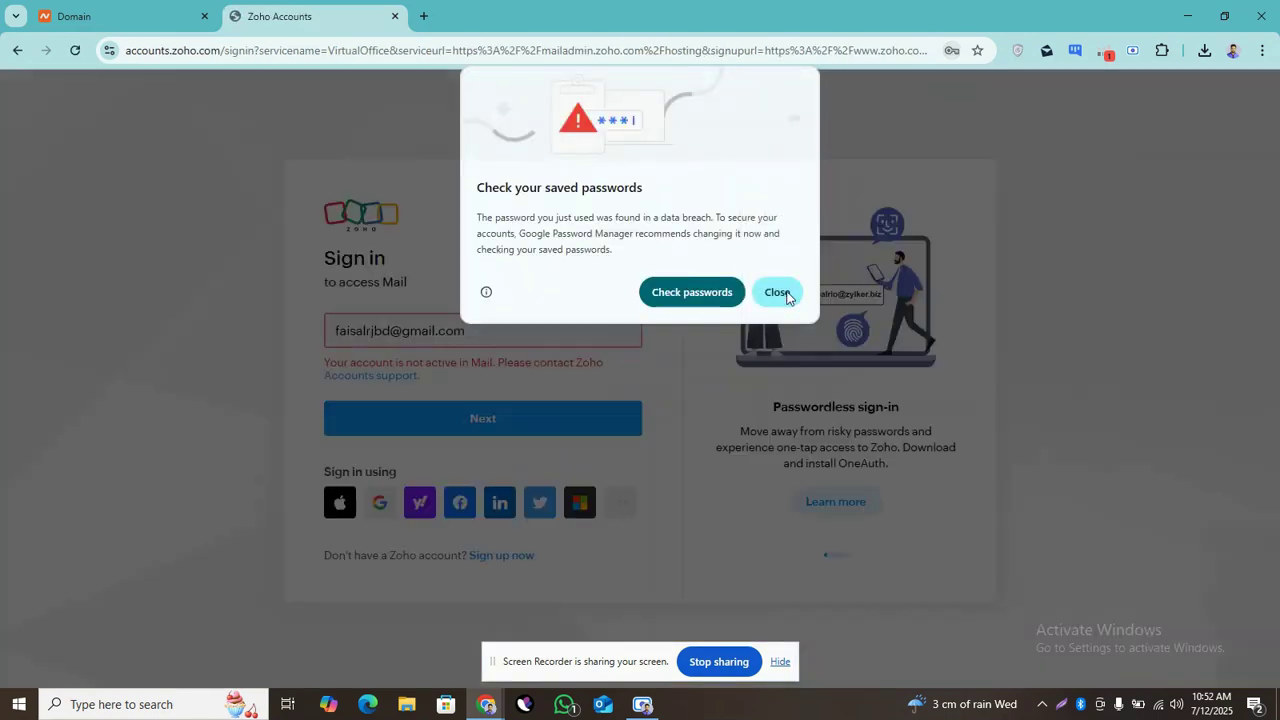
- Attempt sign-in with the existing email, then return to the sign-up form once it's rejected
left_click(789, 296)
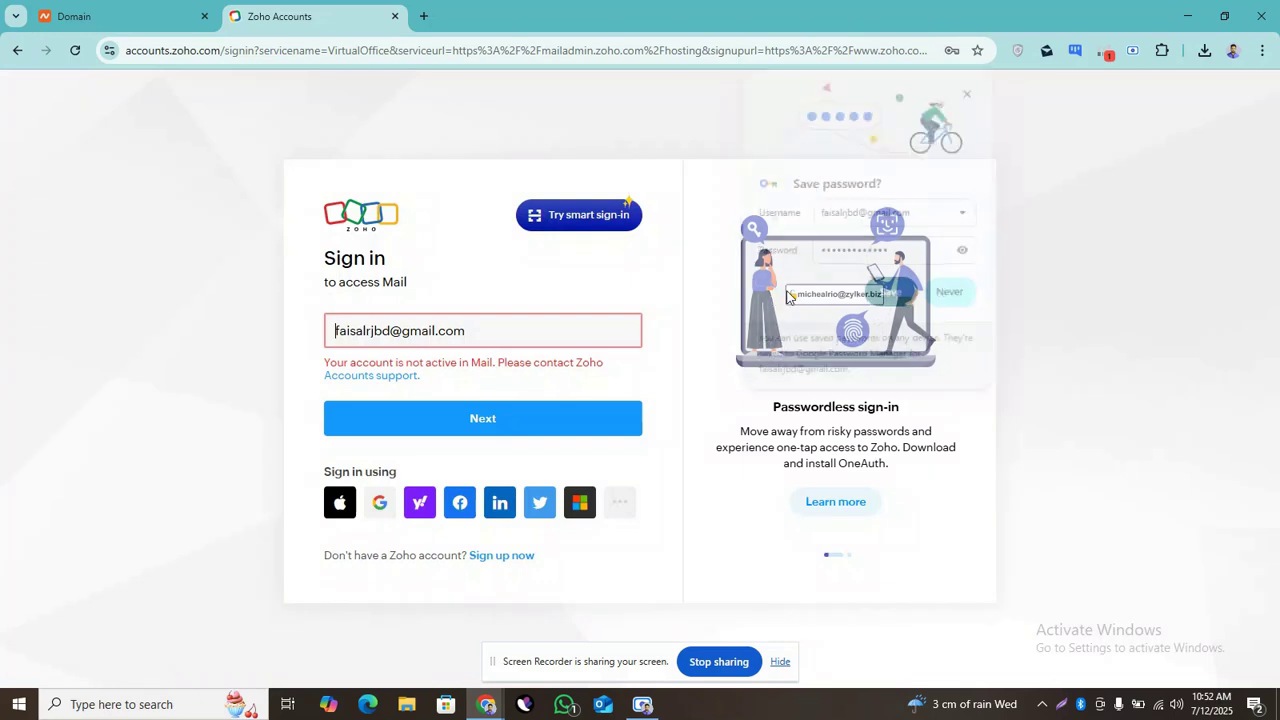
left_click(508, 330)
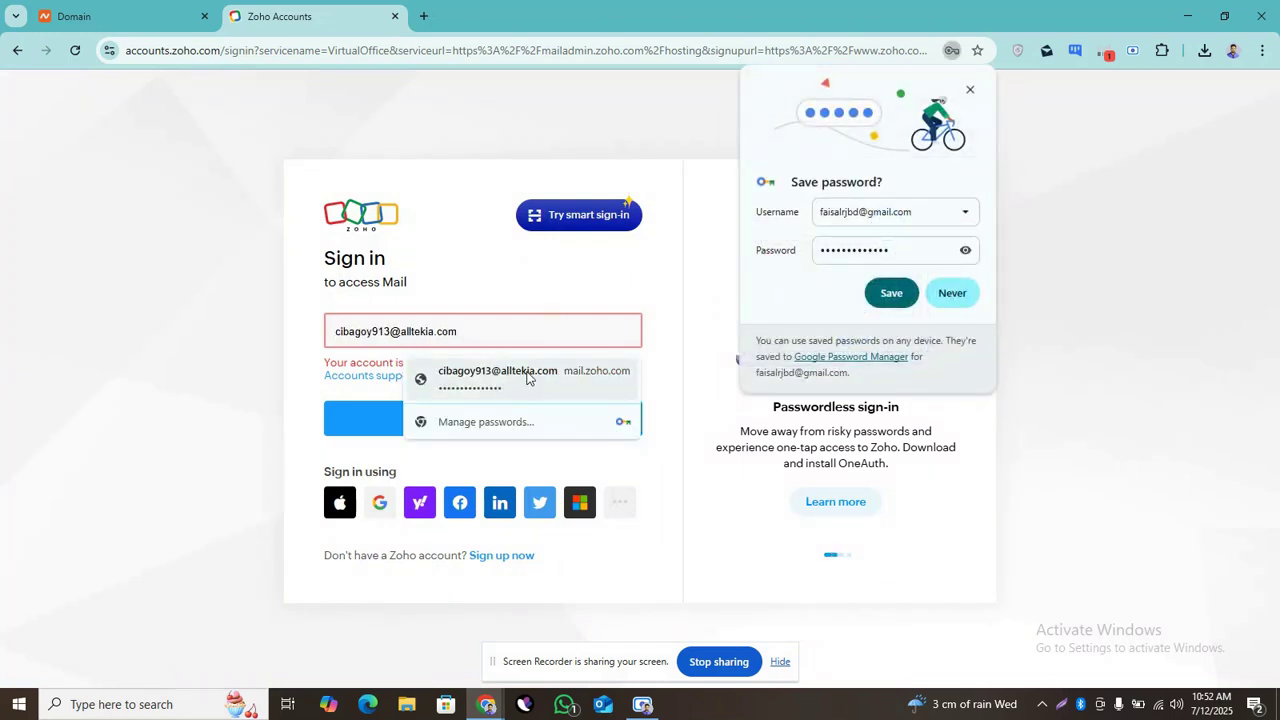
left_click(193, 380)
left_click(475, 428)
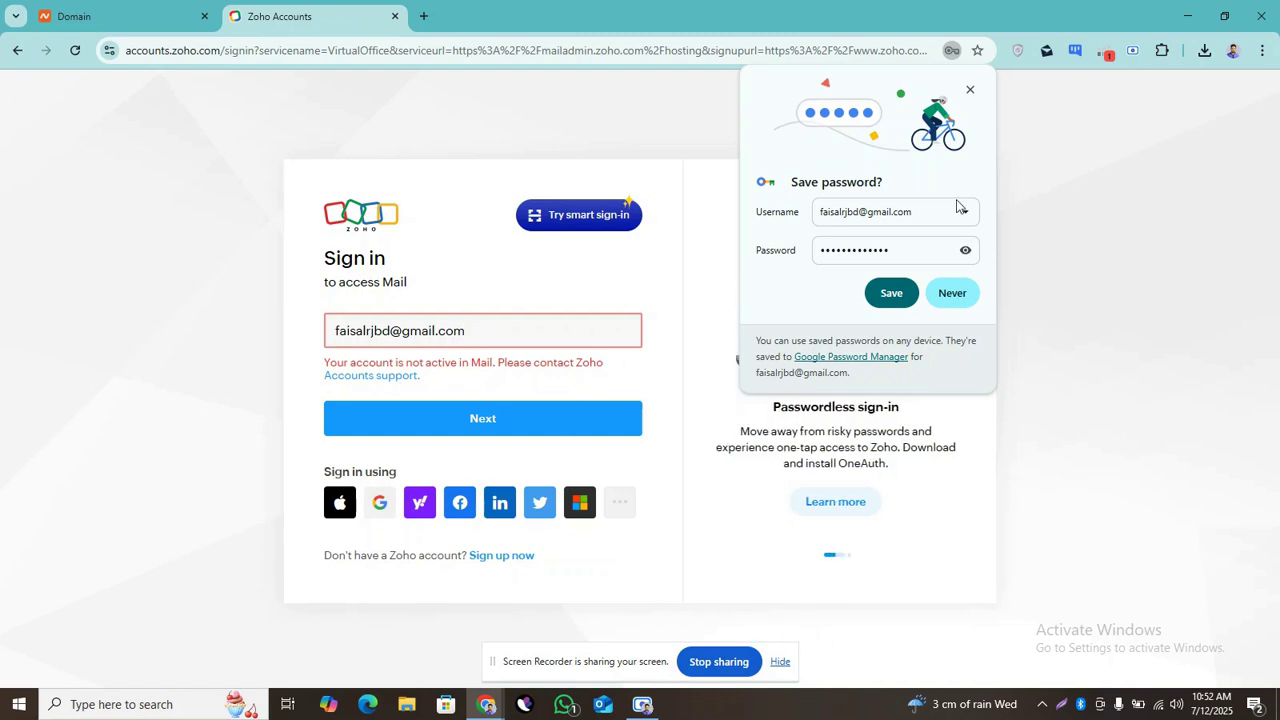
left_click(970, 90)
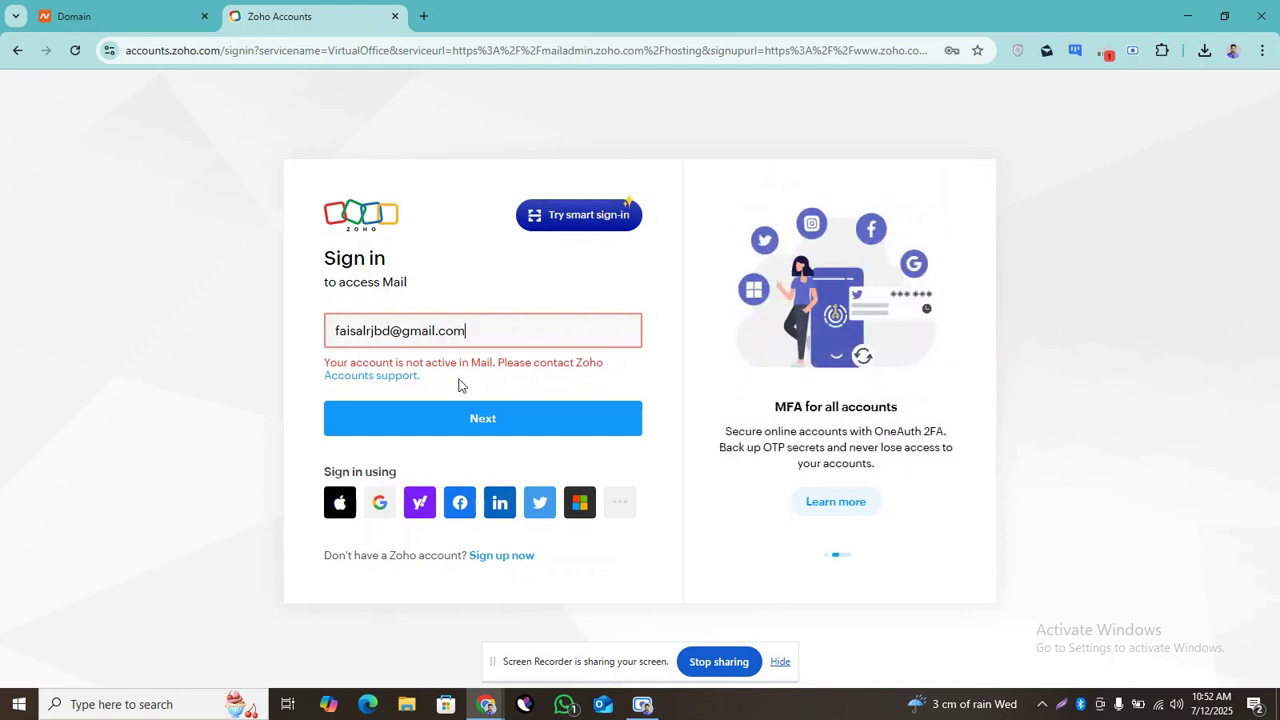
left_click(17, 50)
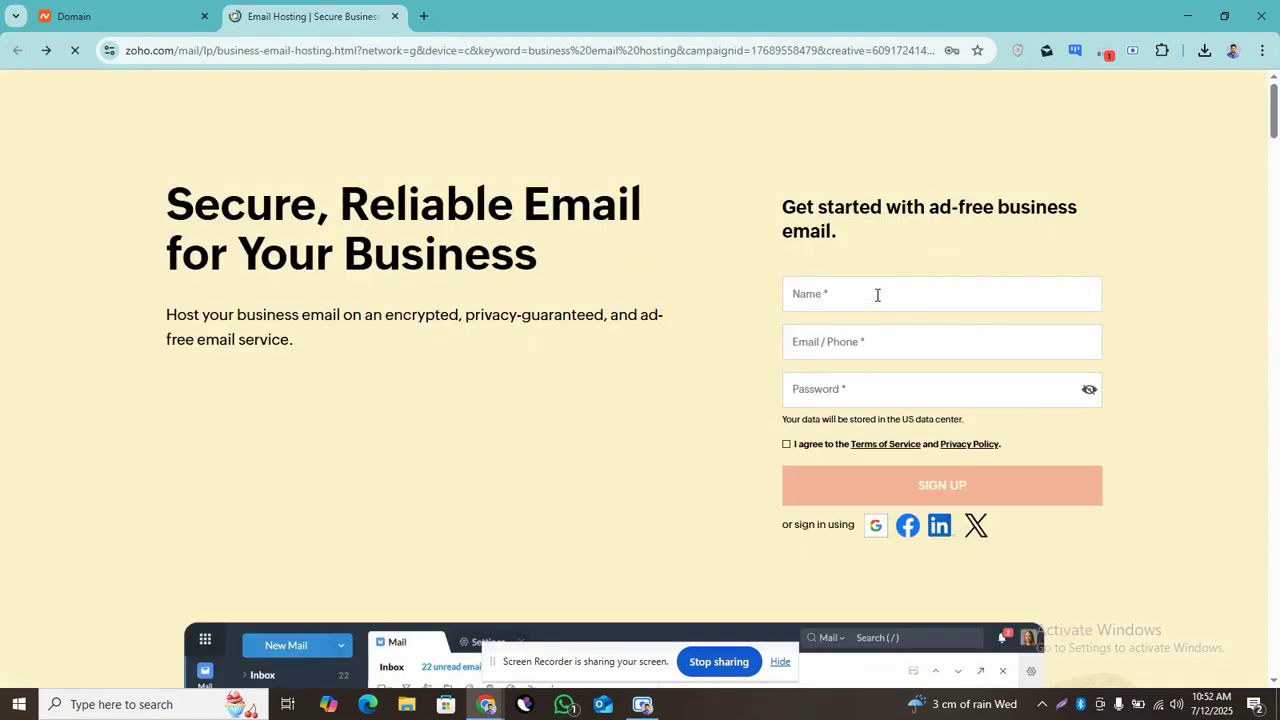
left_click(885, 300)
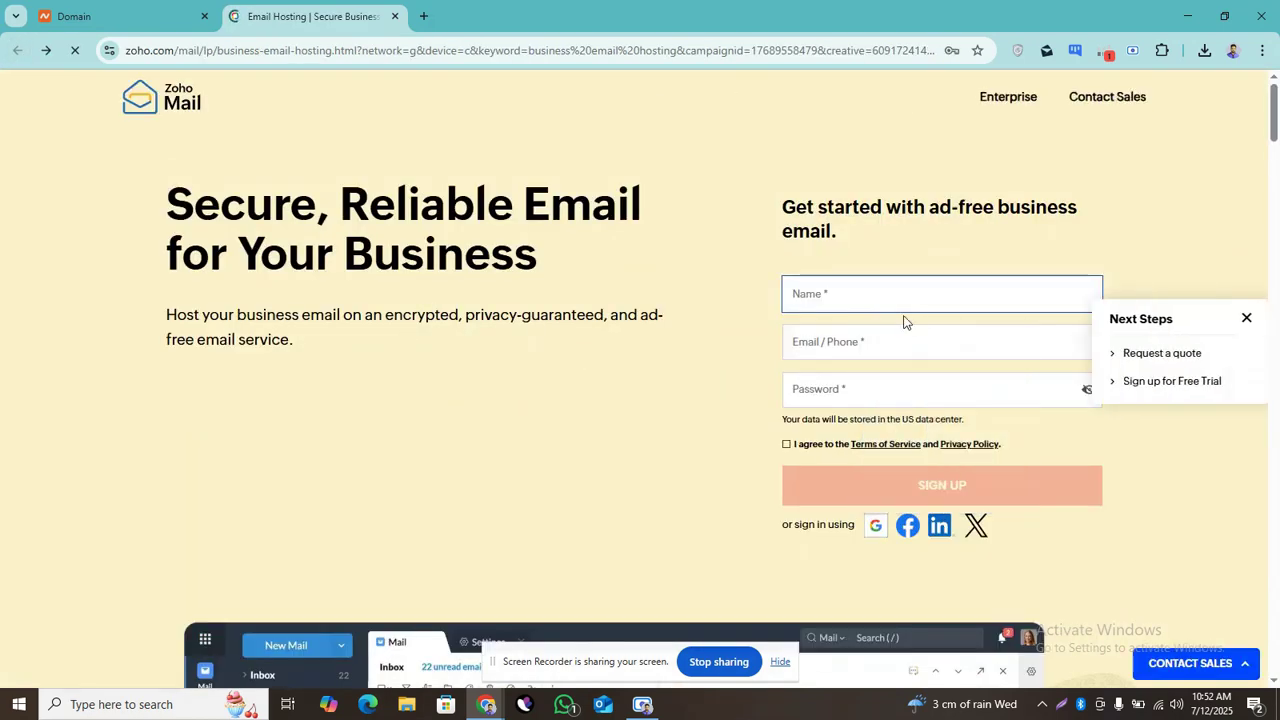
- Refill the sign-up form with the saved name, the account email and a new valid password
left_click(930, 342)
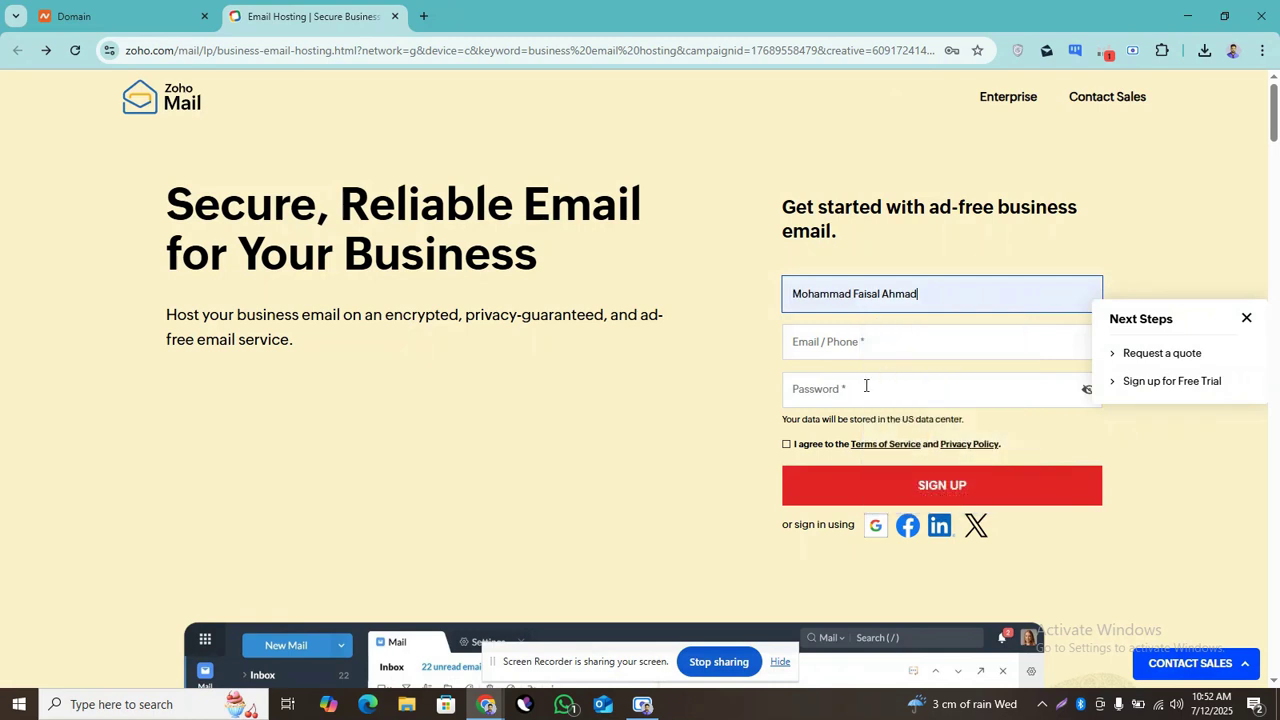
left_click(857, 349)
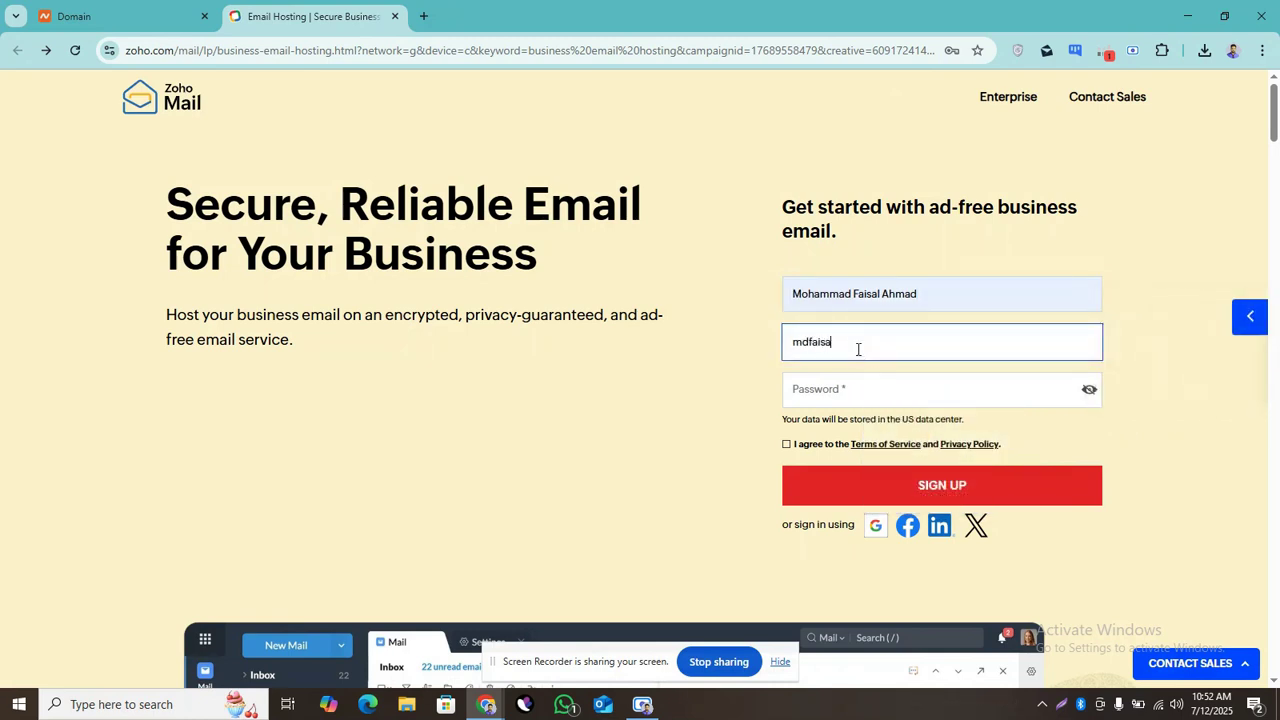
left_click(854, 381)
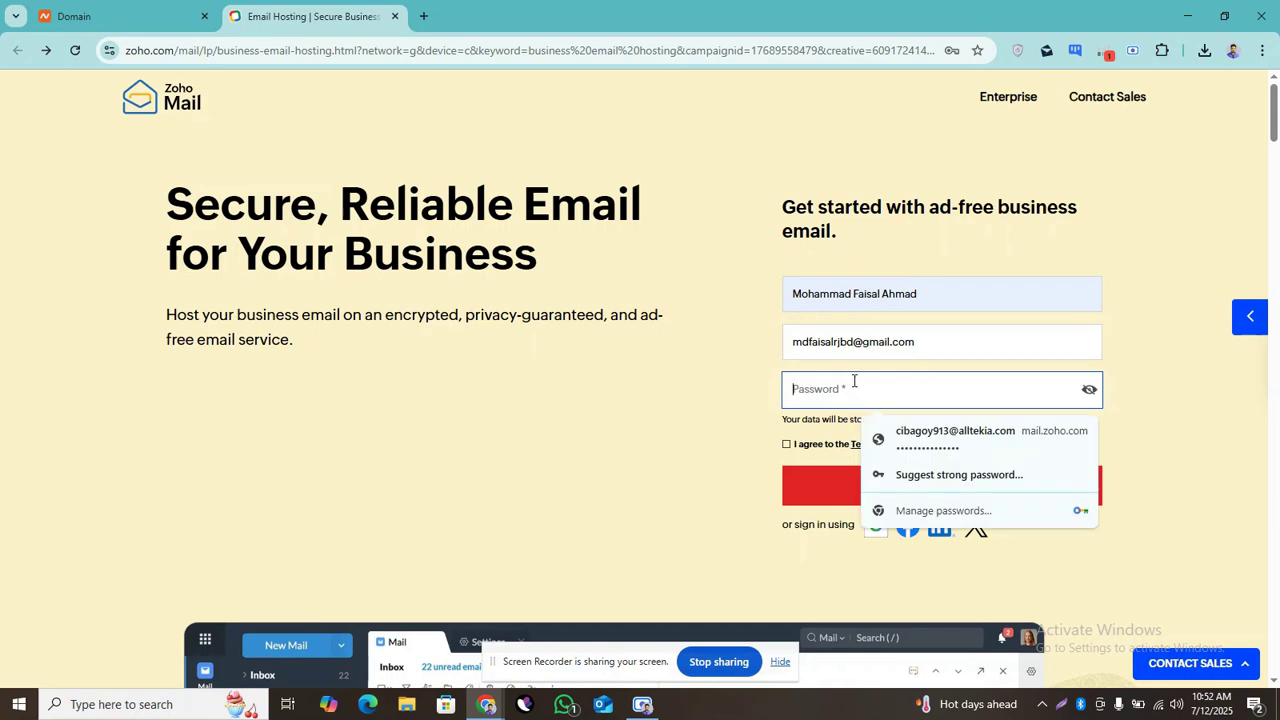
type("•")
left_click(758, 450)
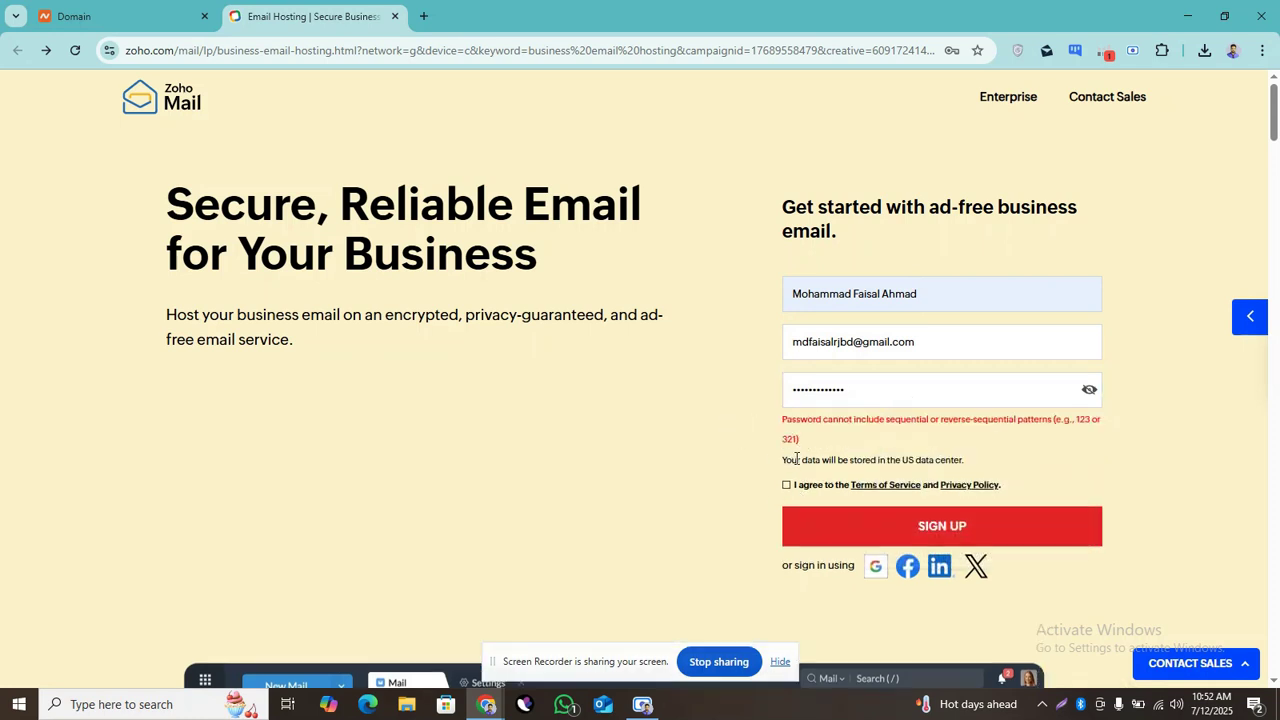
double_click(935, 391)
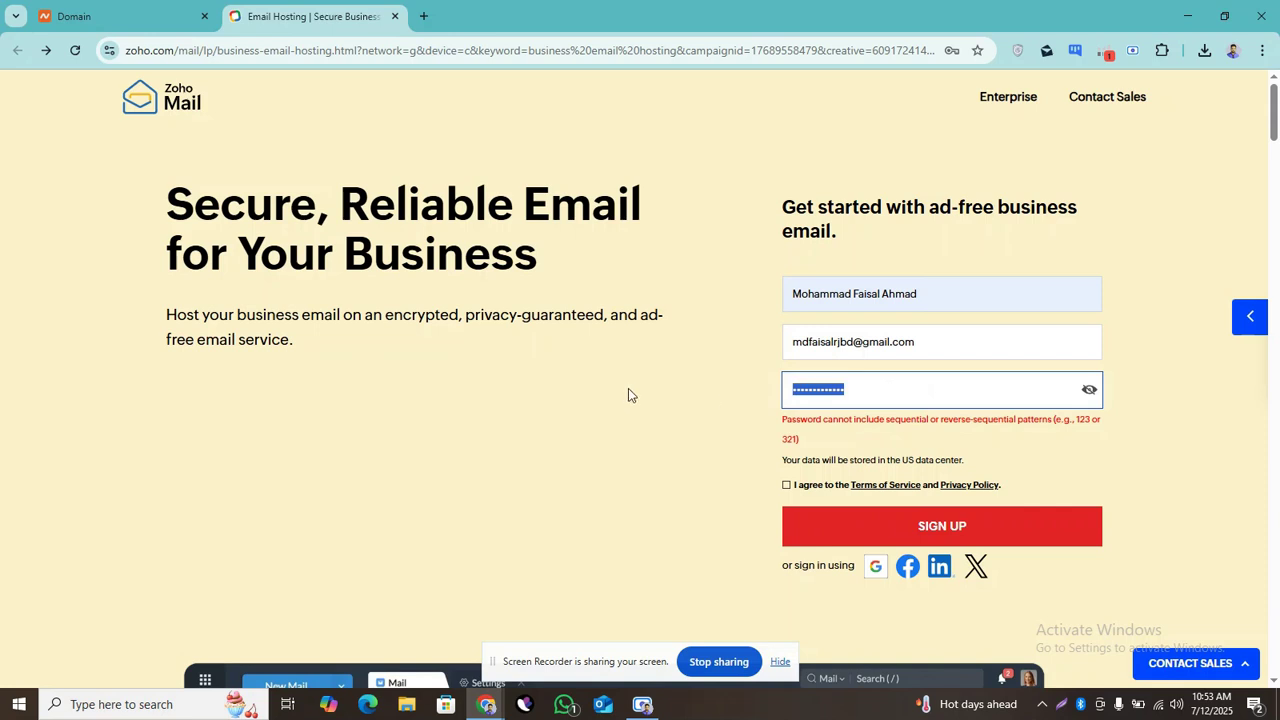
type("M••••••••••")
- Agree to the Terms, submit, enter the CAPTCHA and resubmit the sign-up
left_click(786, 485)
left_click(966, 491)
left_click(895, 441)
type("b6bf2x")
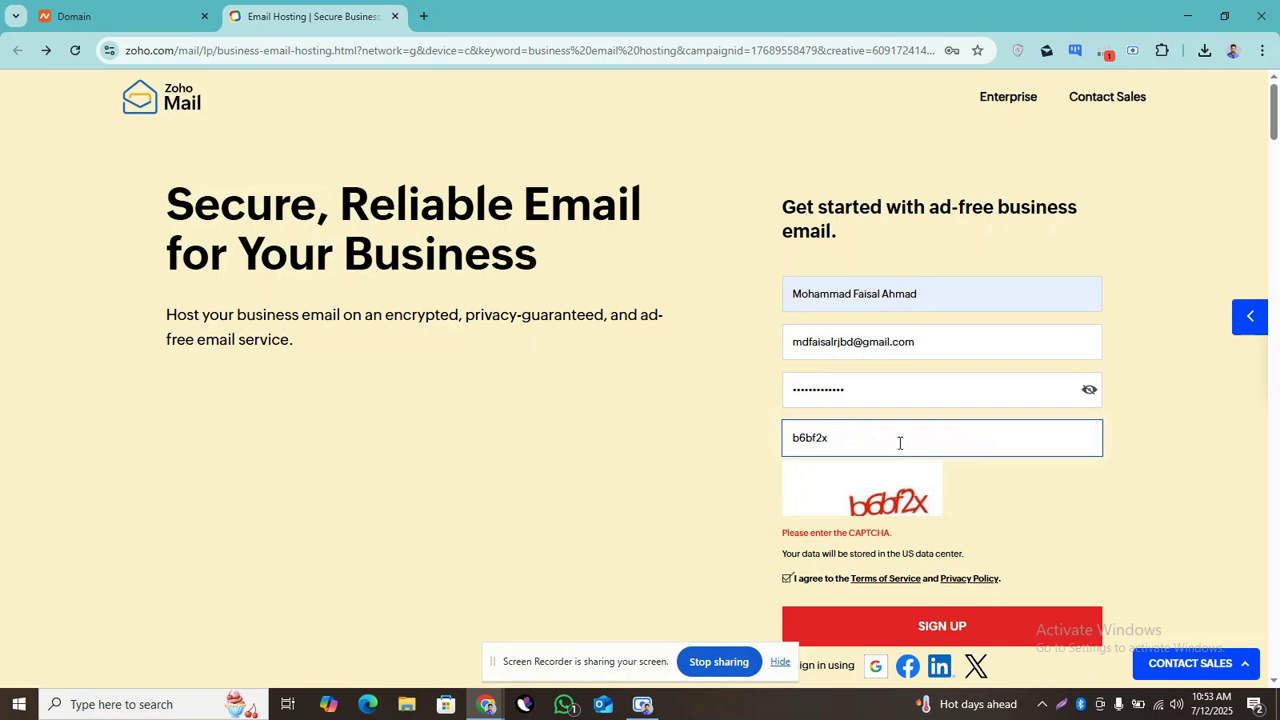
scroll(899, 443, "down", 3)
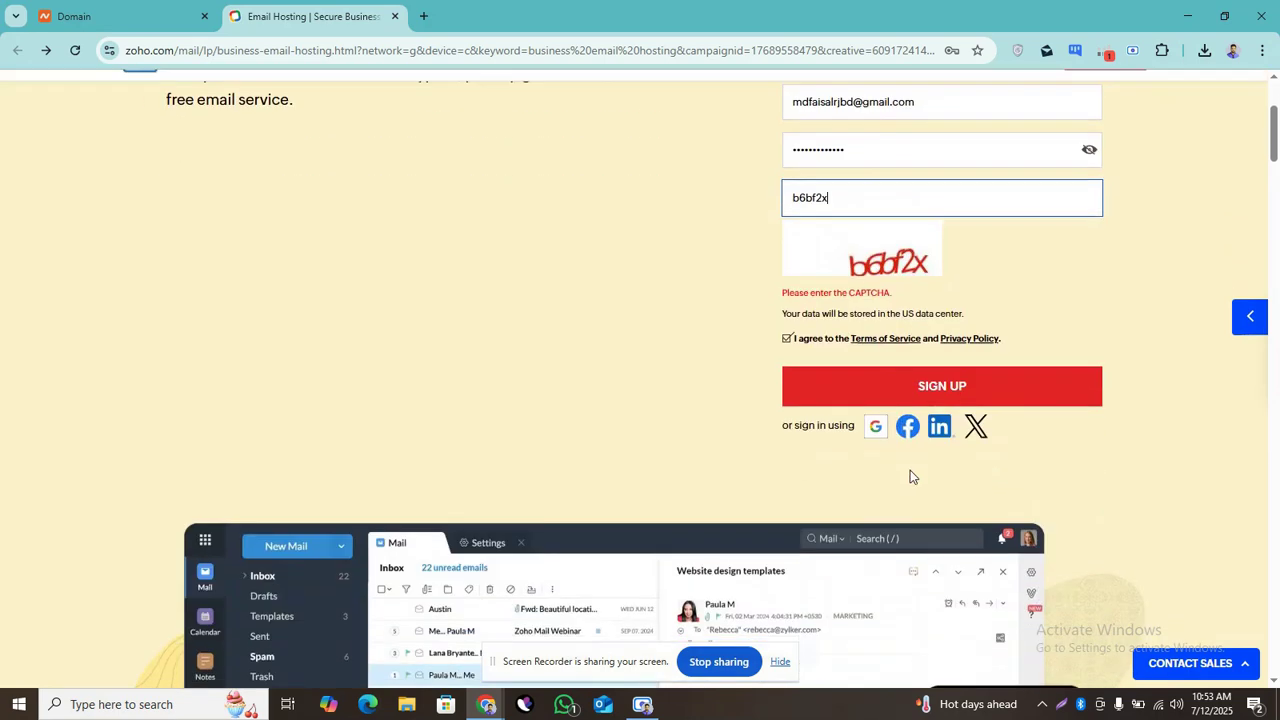
left_click(960, 393)
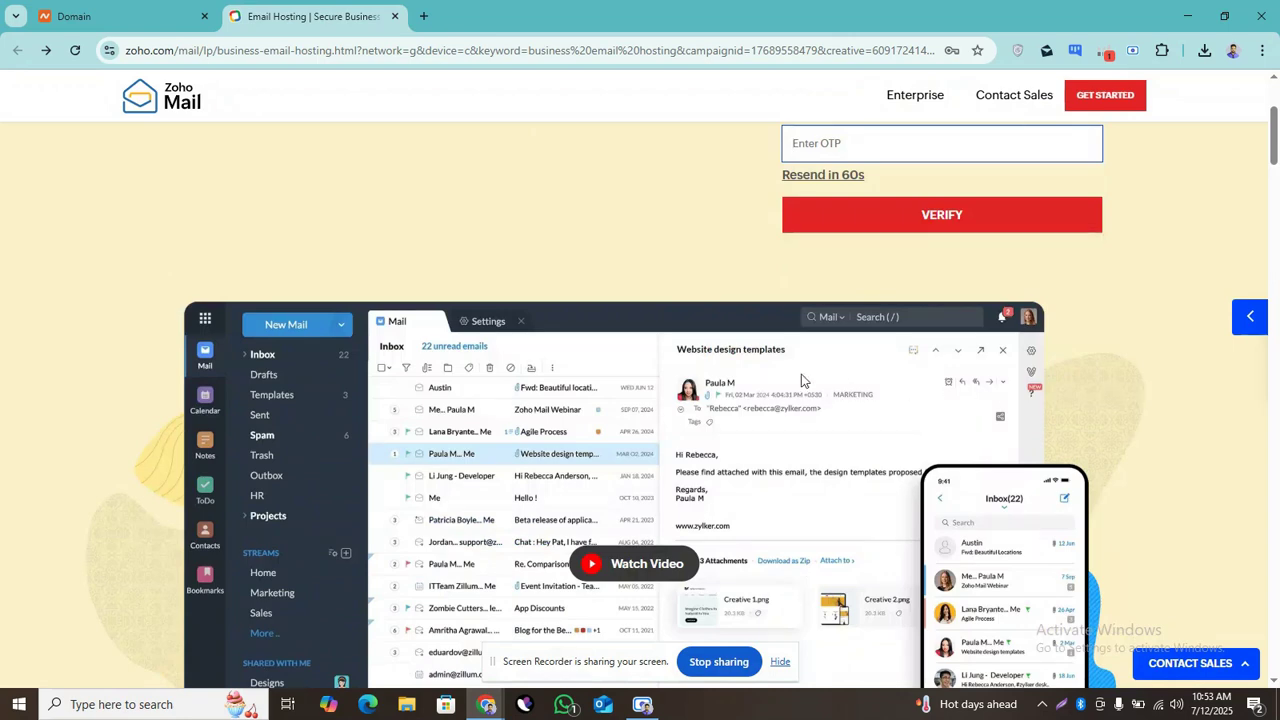
- Enter the emailed one-time password and verify it
scroll(805, 378, "up", 3)
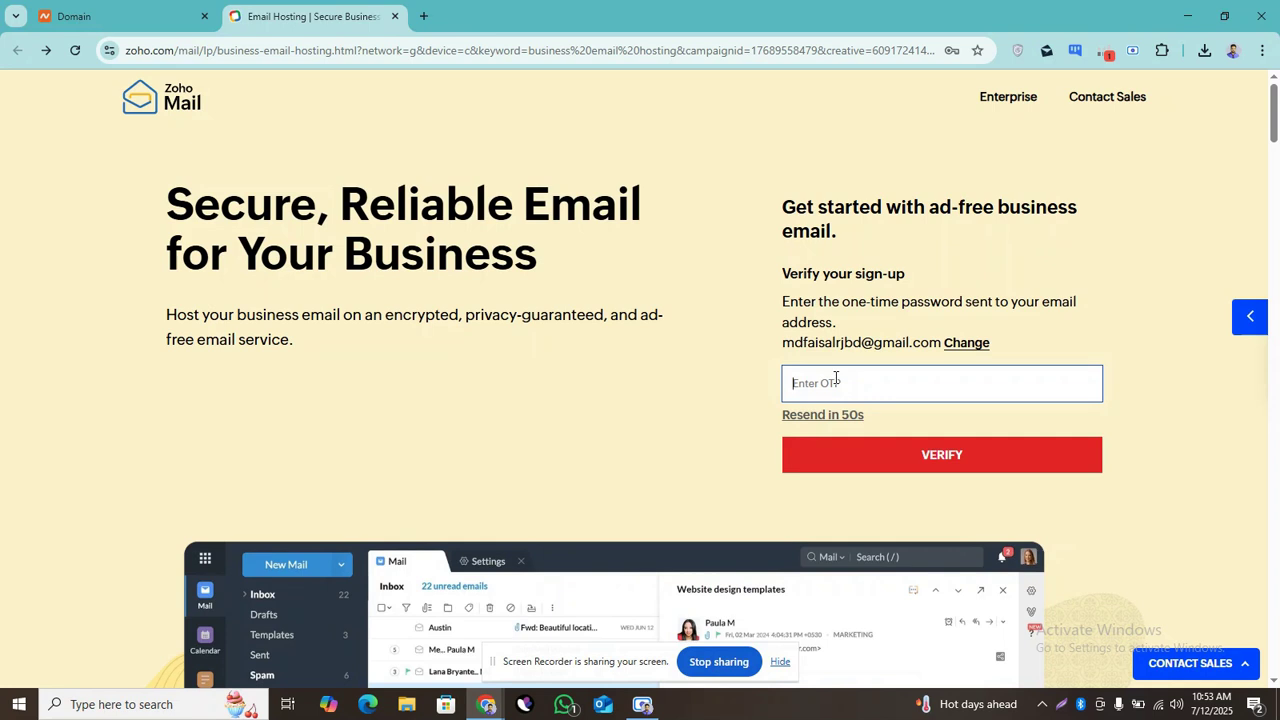
left_click(954, 465)
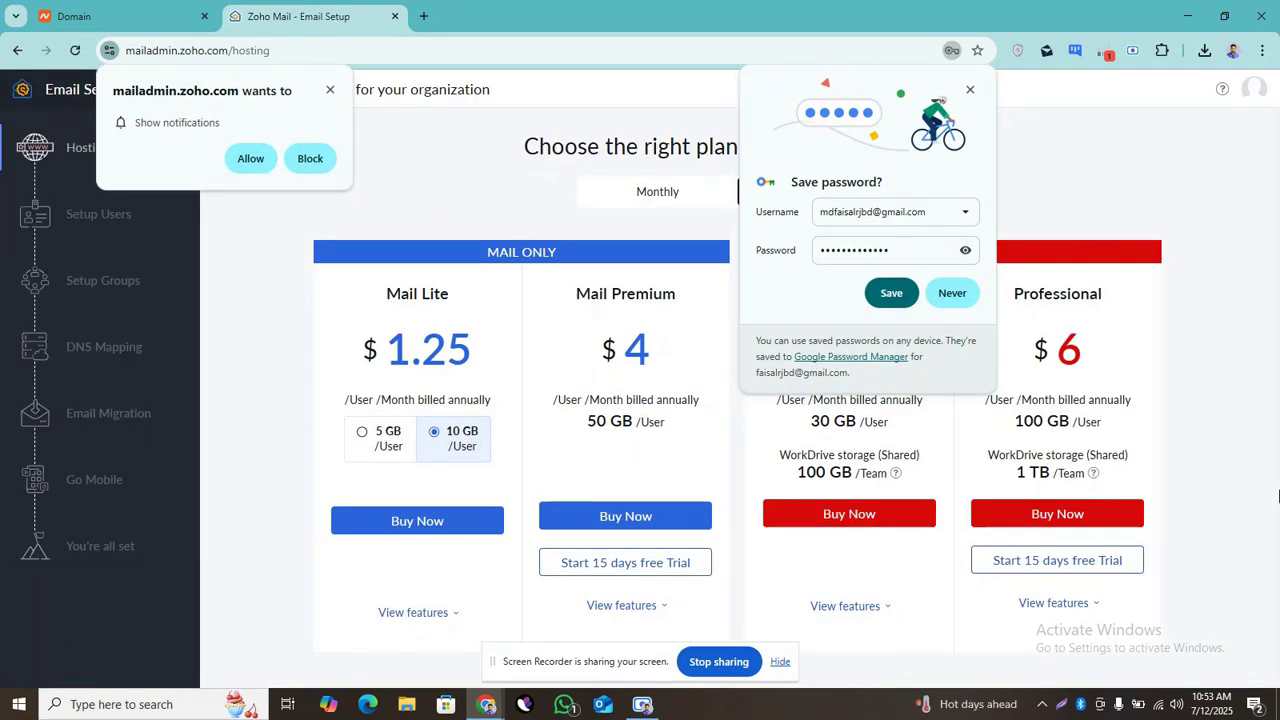
- Save the password in the browser, dismiss the notification request, and show monthly plan prices
left_click(891, 292)
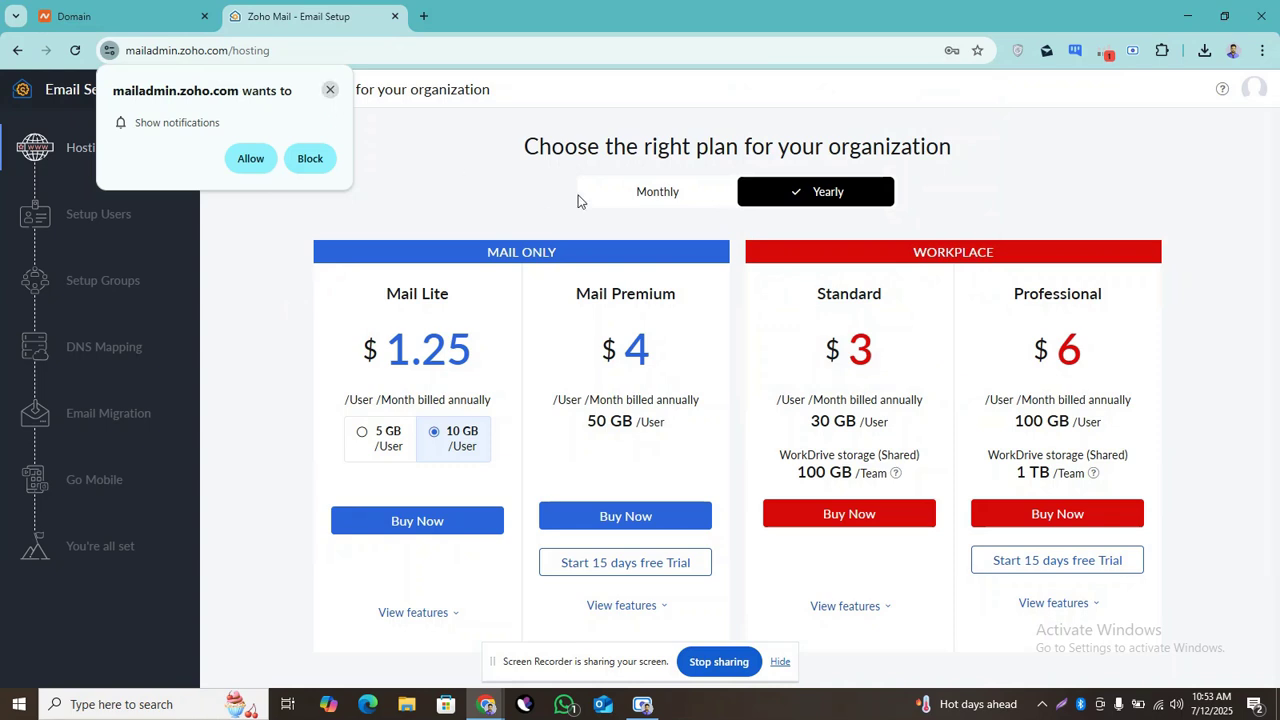
left_click(330, 90)
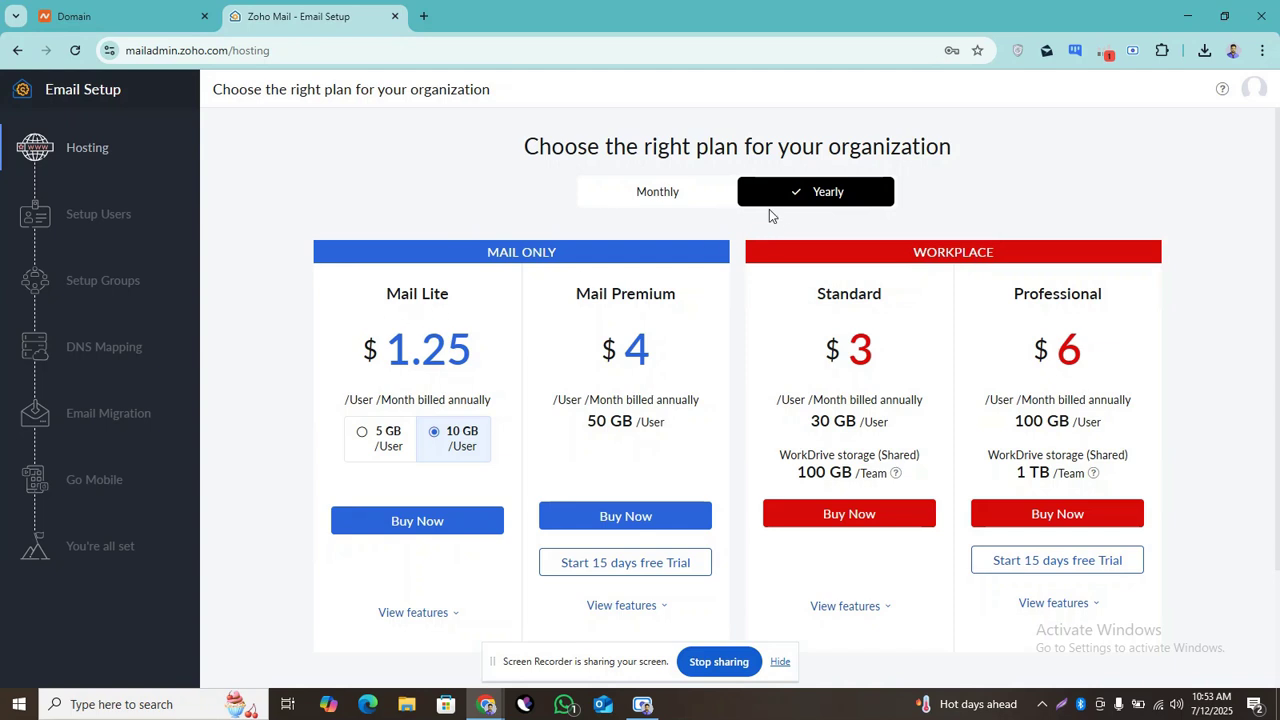
left_click(656, 198)
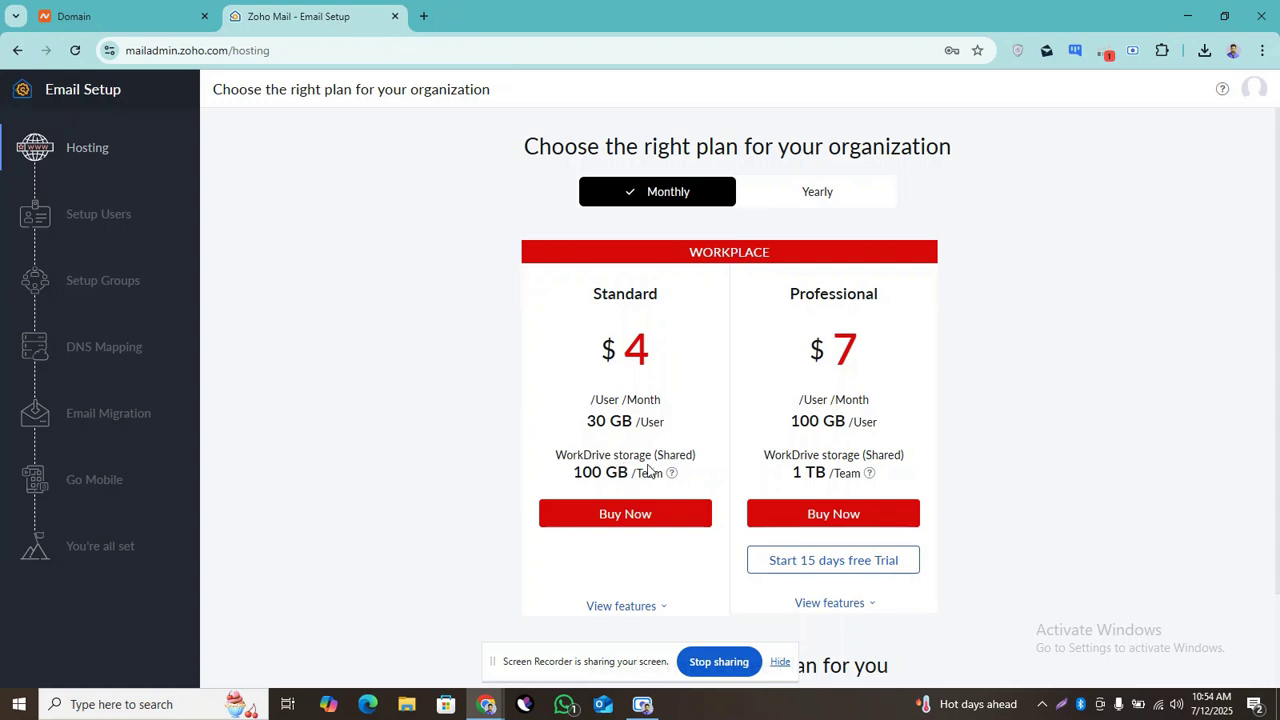
- Review the plan feature lists and buy Workplace Standard at $4 per user monthly
scroll(817, 451, "down", 1)
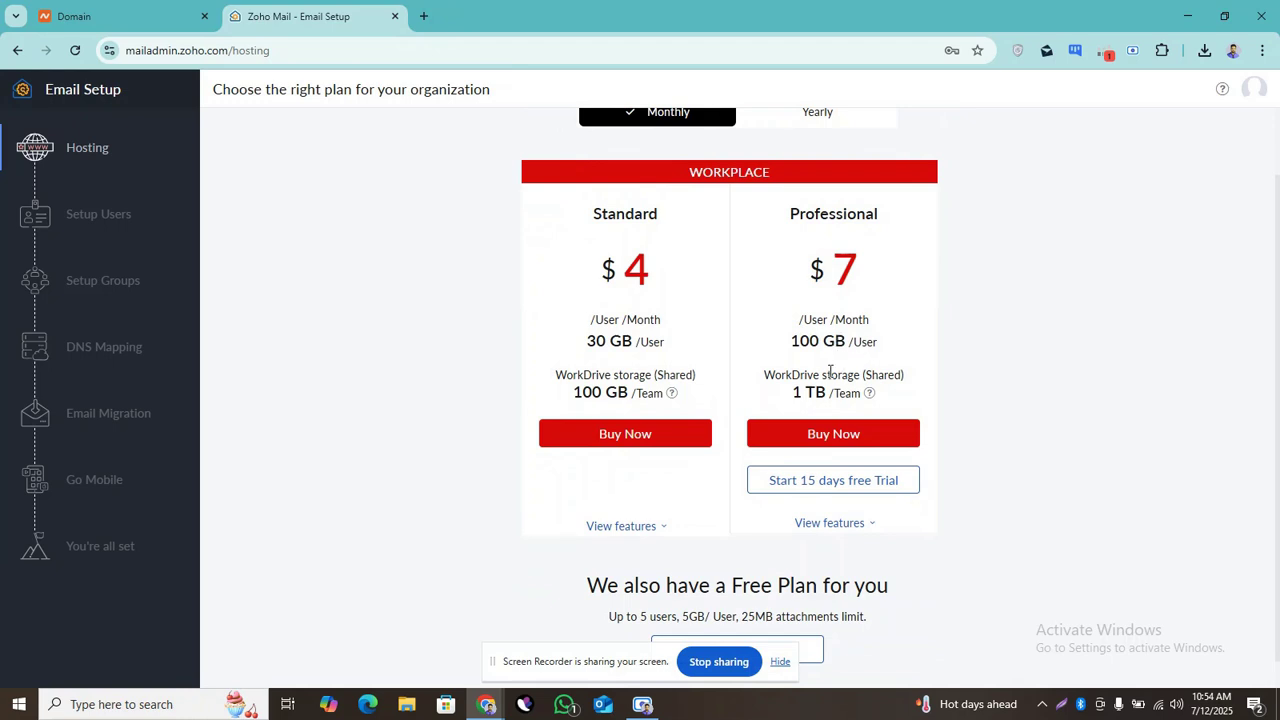
scroll(646, 357, "down", 1)
left_click(646, 498)
scroll(657, 505, "down", 1)
scroll(657, 505, "down", 1)
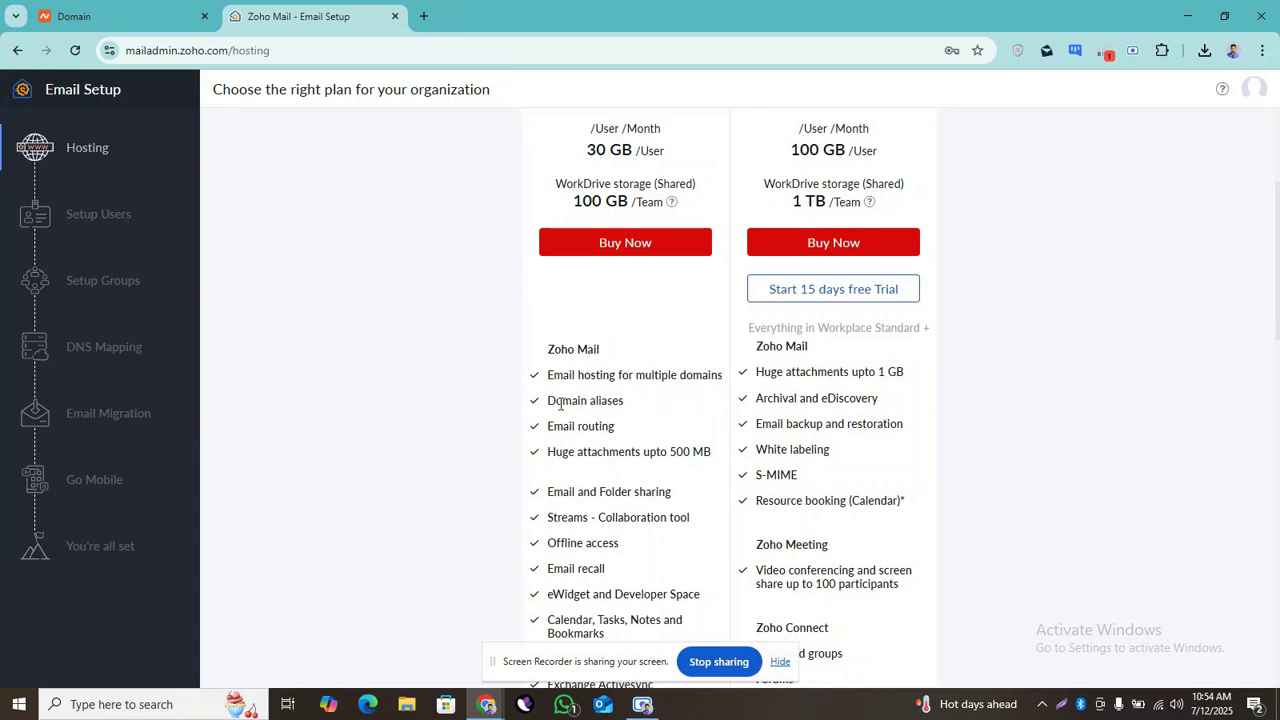
scroll(600, 425, "down", 1)
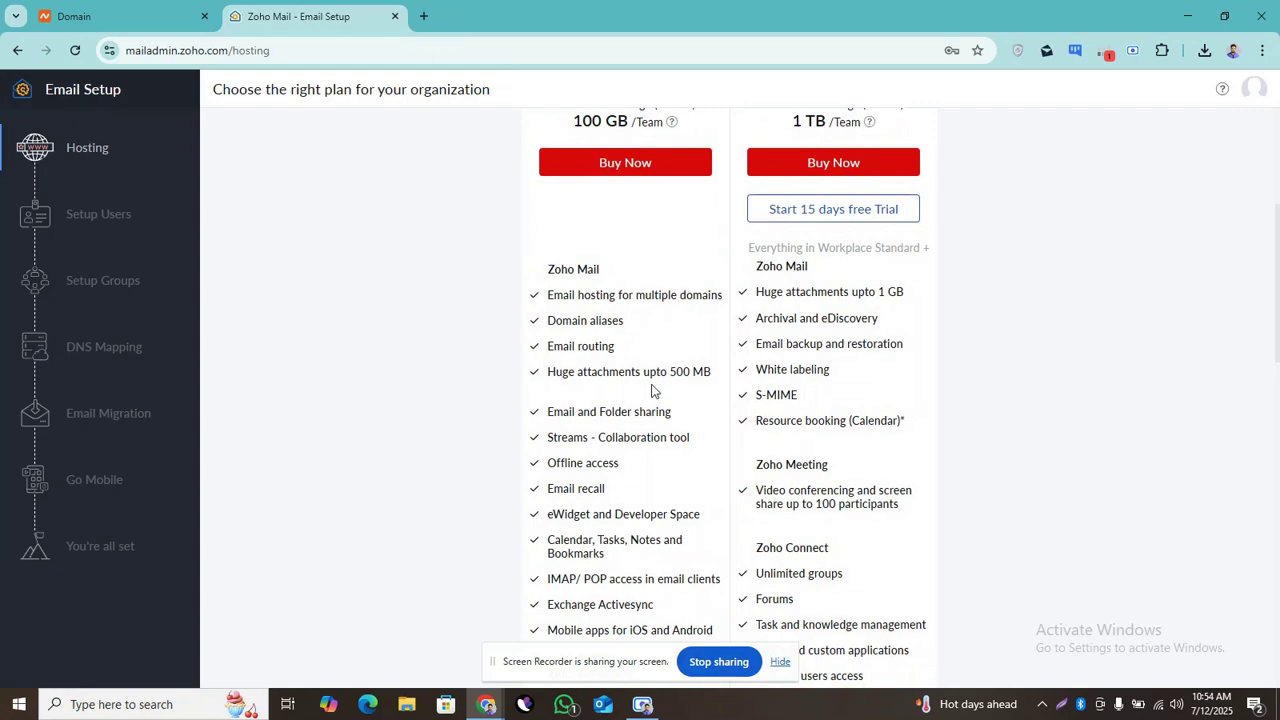
scroll(636, 388, "down", 5)
scroll(637, 381, "down", 4)
scroll(637, 381, "up", 10)
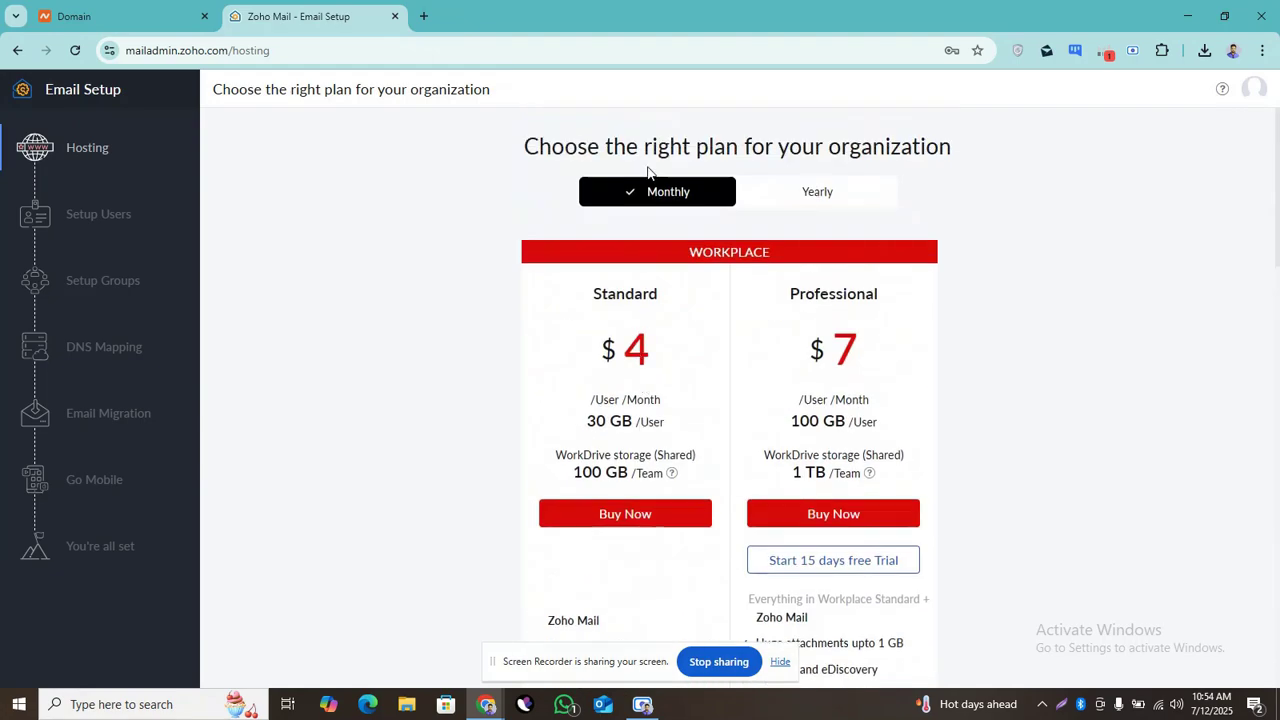
left_click(640, 514)
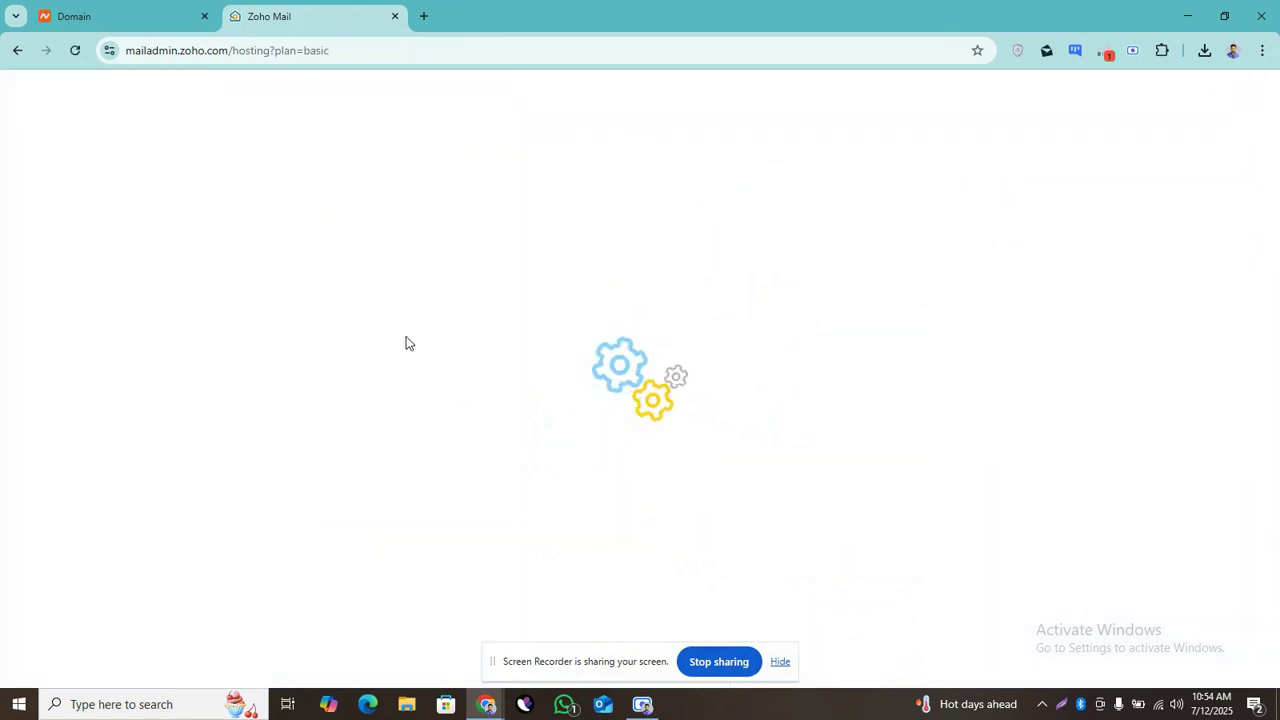
- Choose to add an existing domain and paste ecomgoall.com as the domain name
left_click(329, 93)
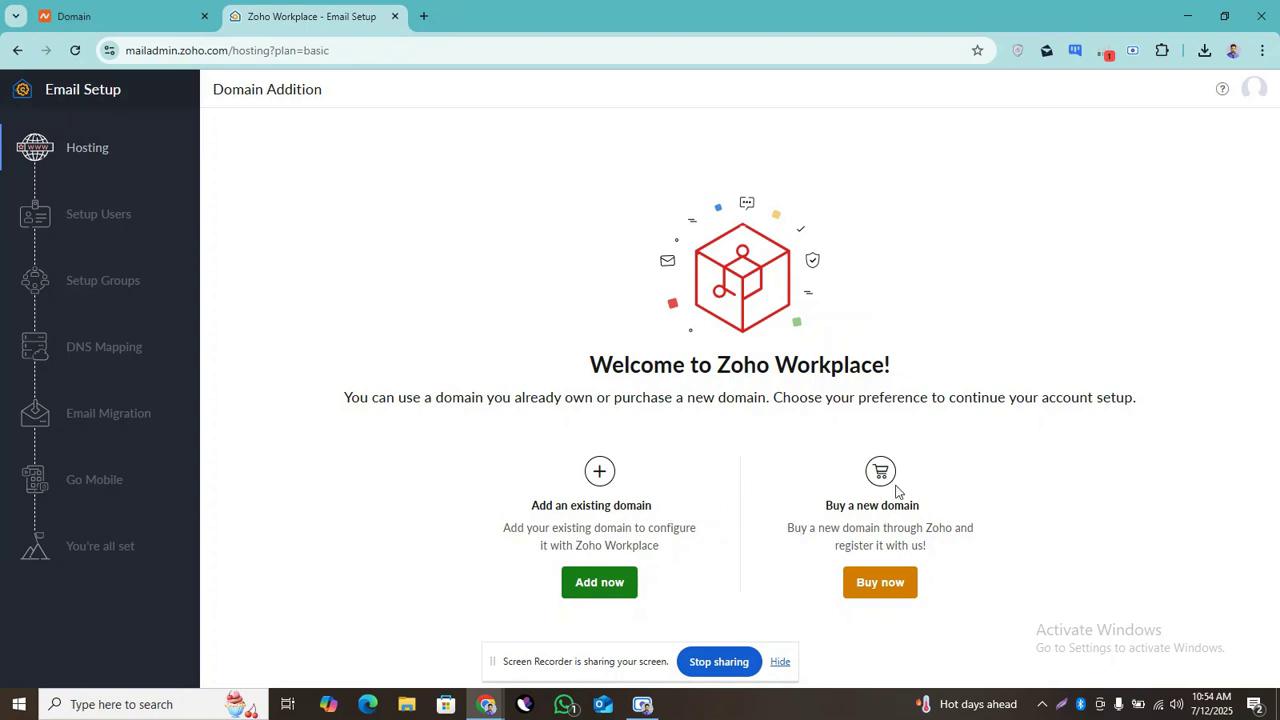
left_click(603, 585)
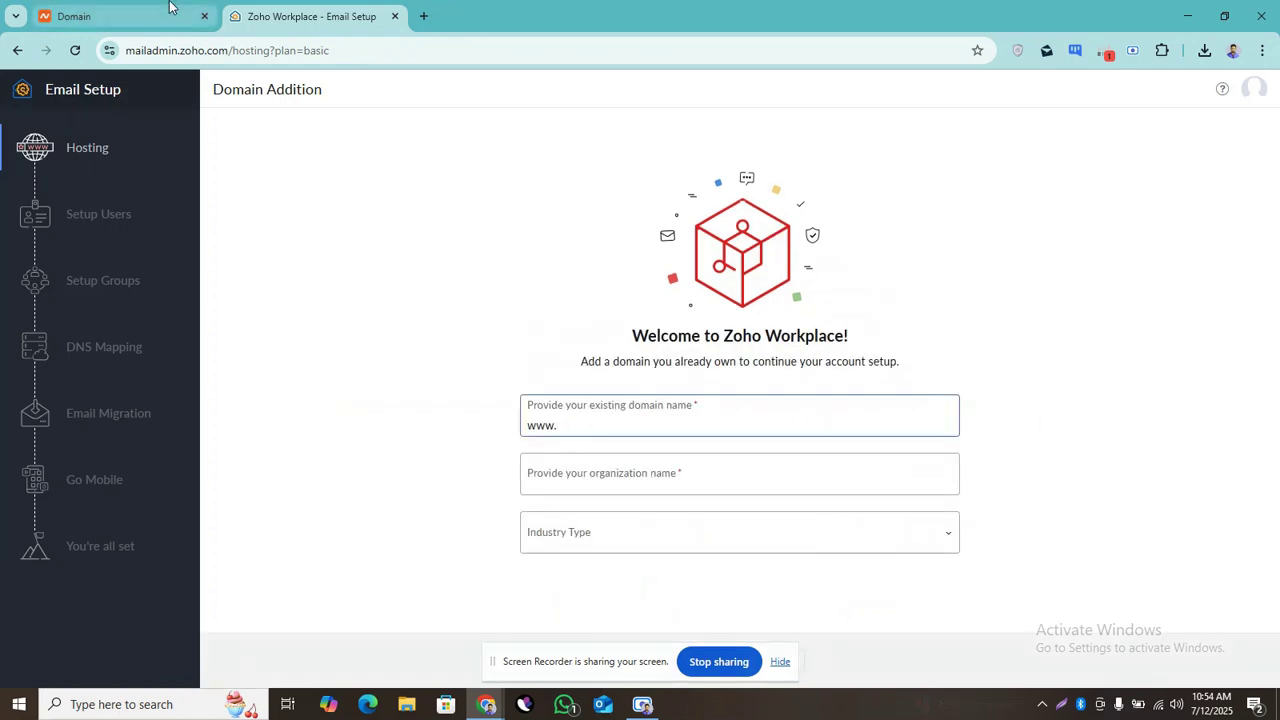
left_click(90, 16)
left_click(310, 16)
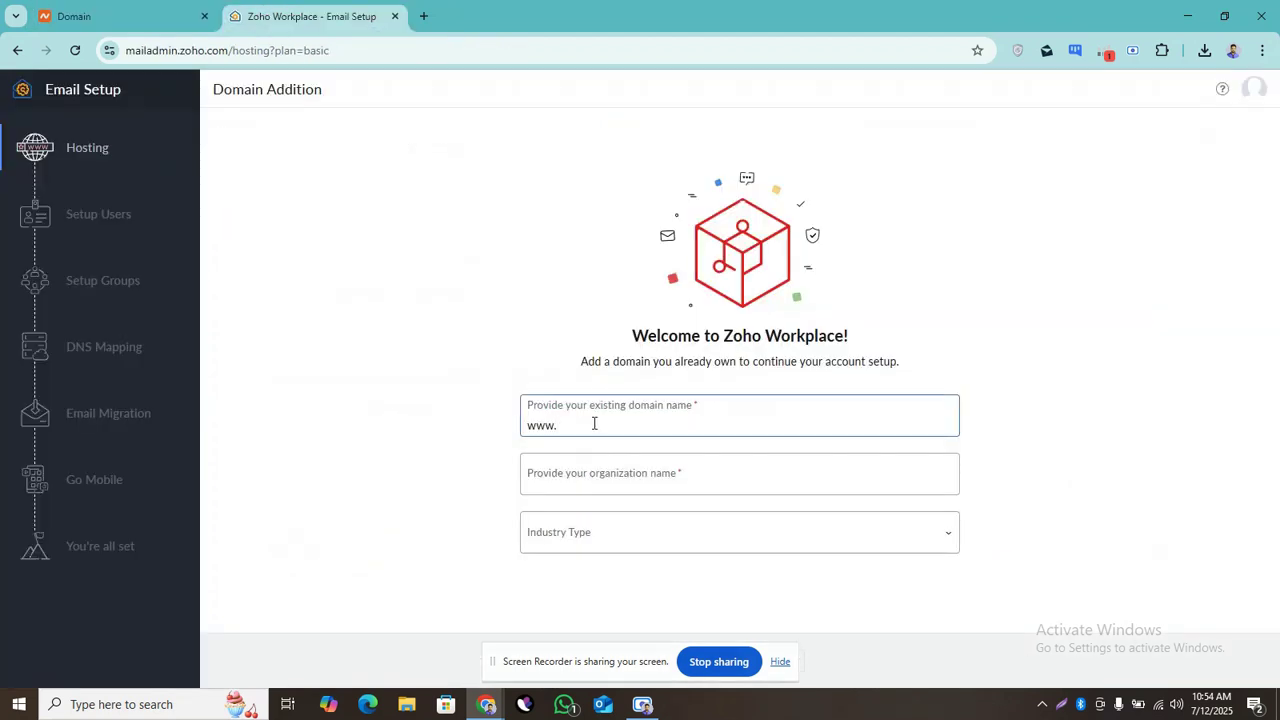
type("ecomgoall.com")
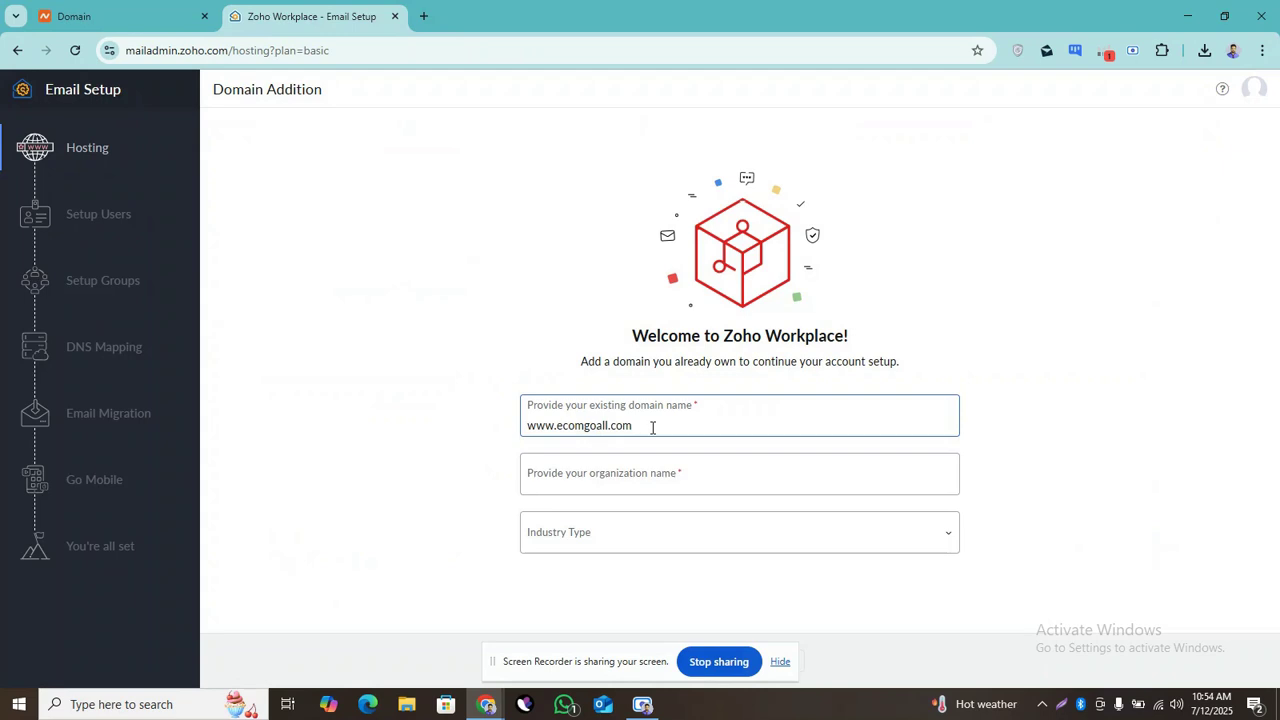
- Copy 'namecheap' from the Namecheap tab and paste it as the organization name
left_click(620, 470)
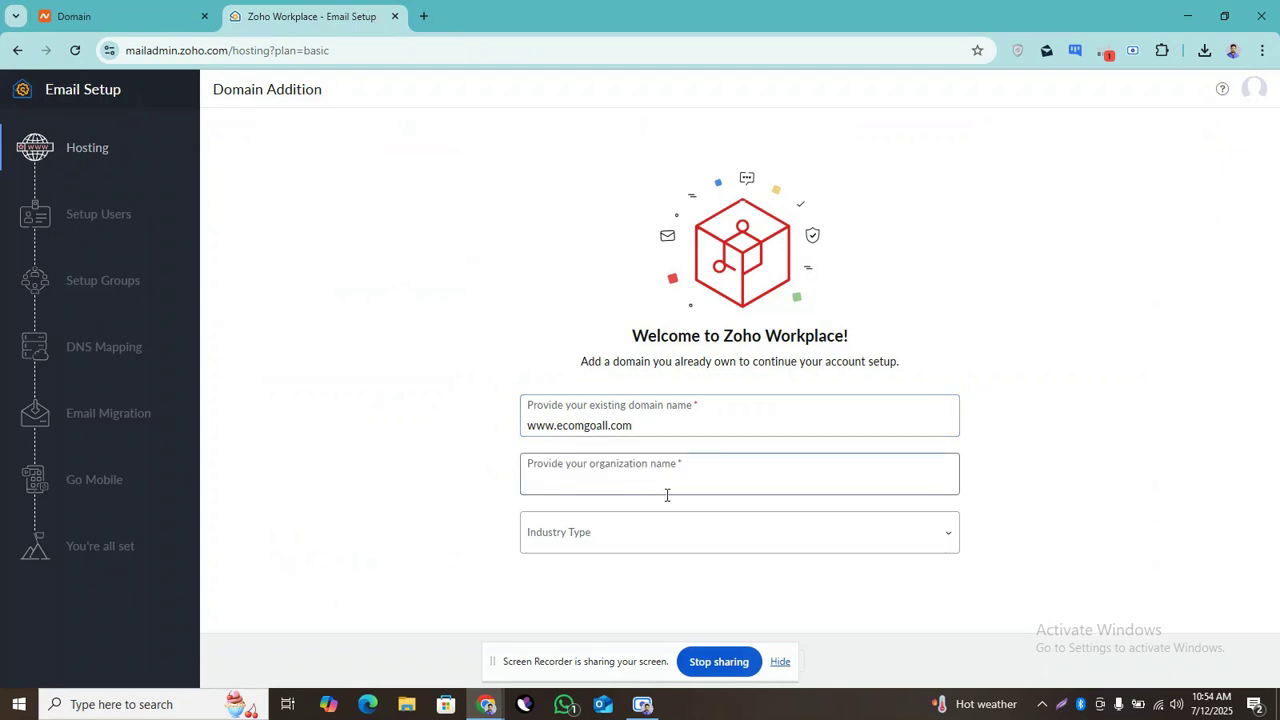
left_click(100, 16)
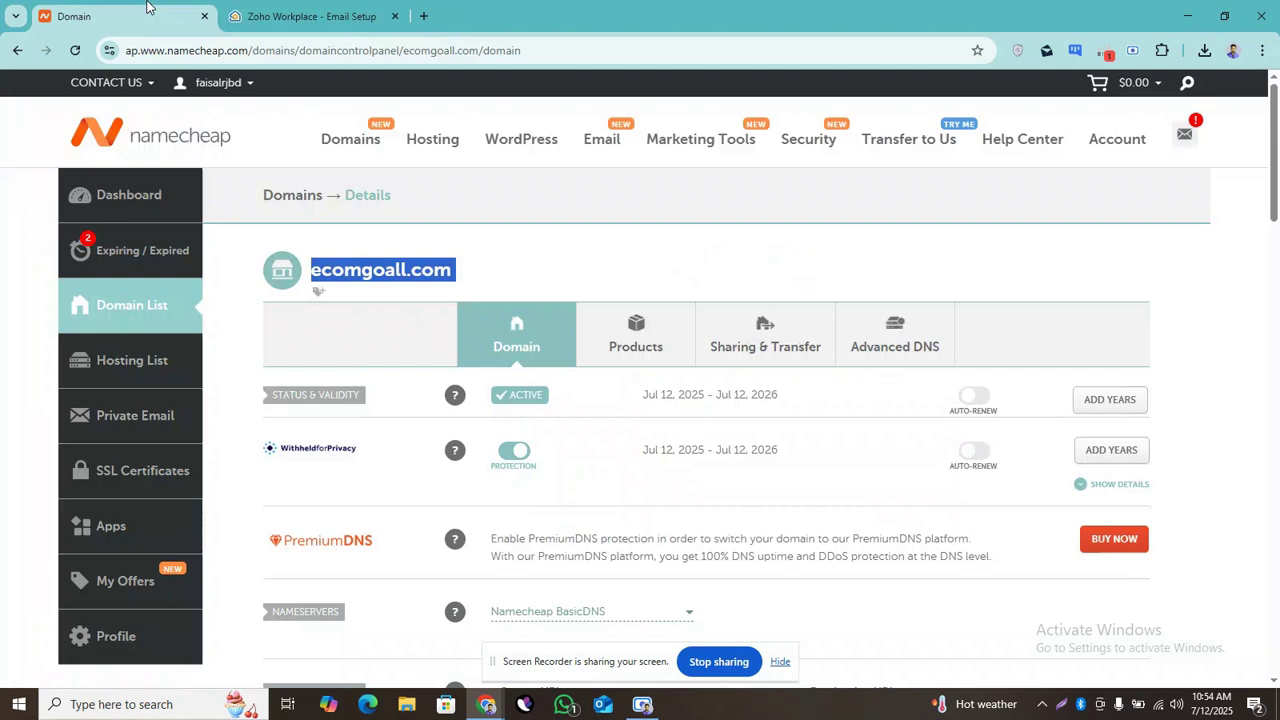
double_click(240, 52)
key("ctrl+c")
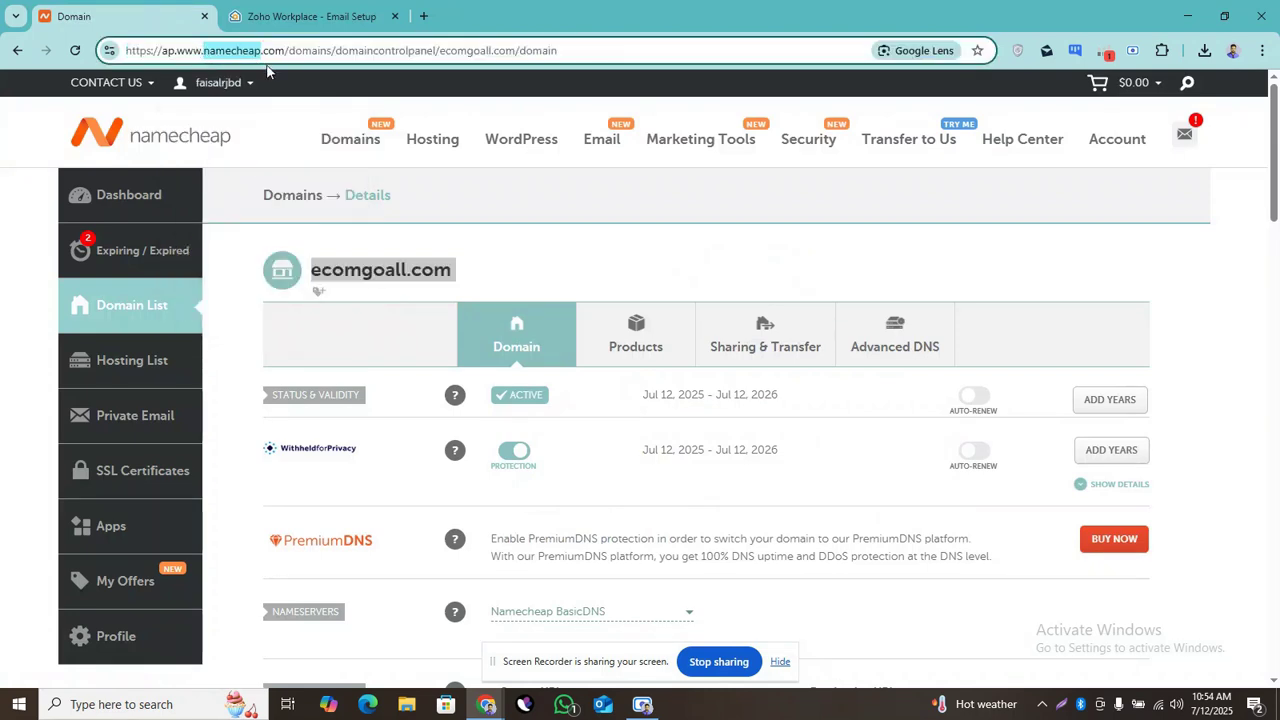
left_click(310, 16)
key("ctrl+v")
- Set Industry Type to Marketing & Advertising and add the domain
left_click(585, 535)
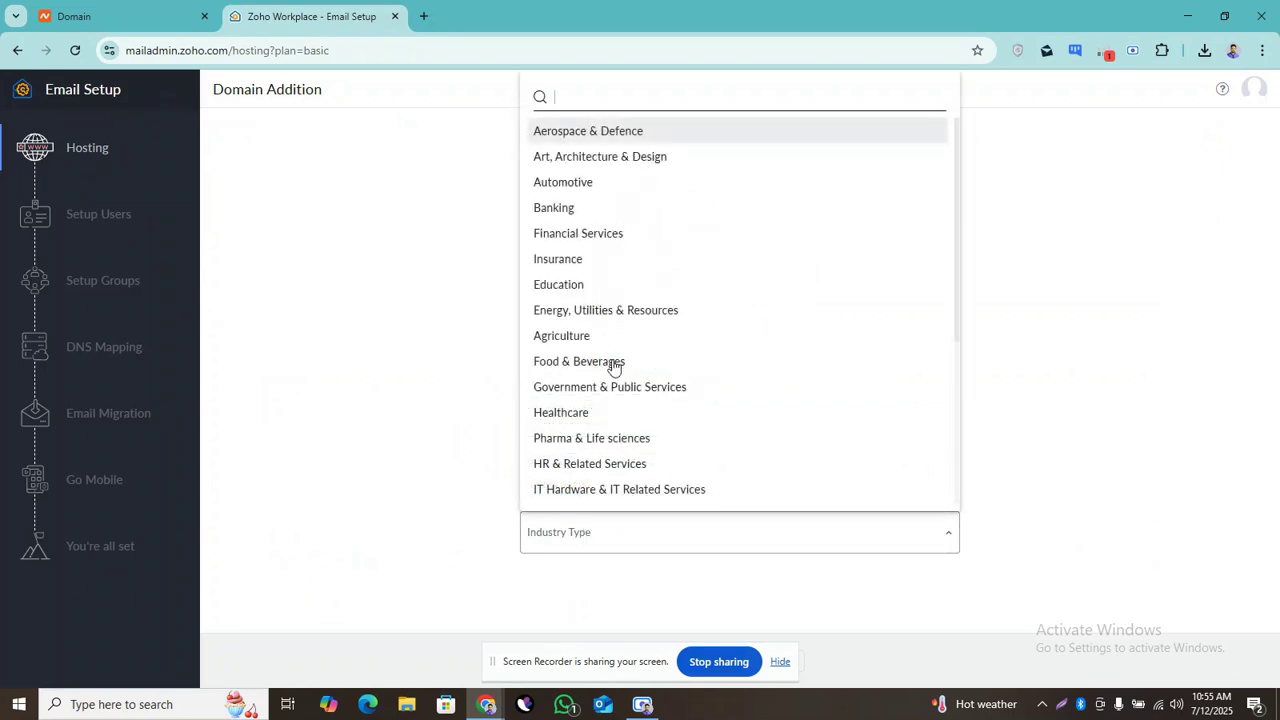
scroll(613, 368, "down", 1)
scroll(649, 360, "down", 1)
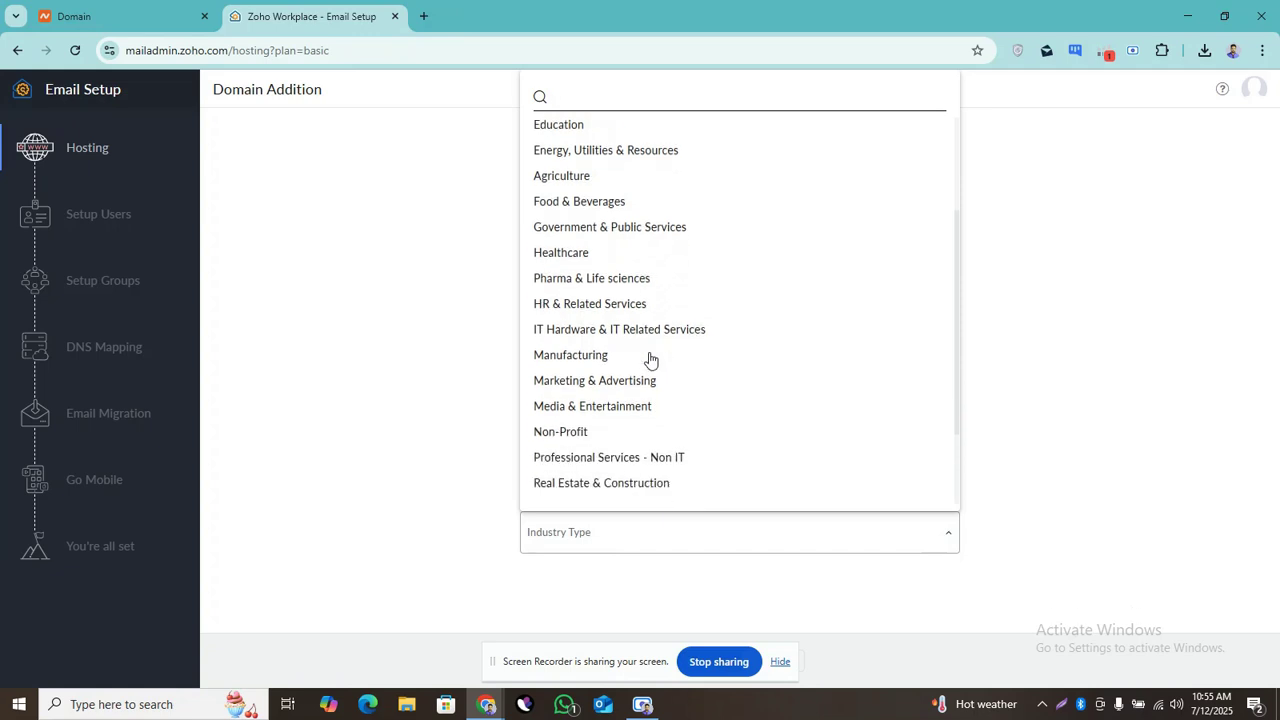
scroll(649, 360, "down", 1)
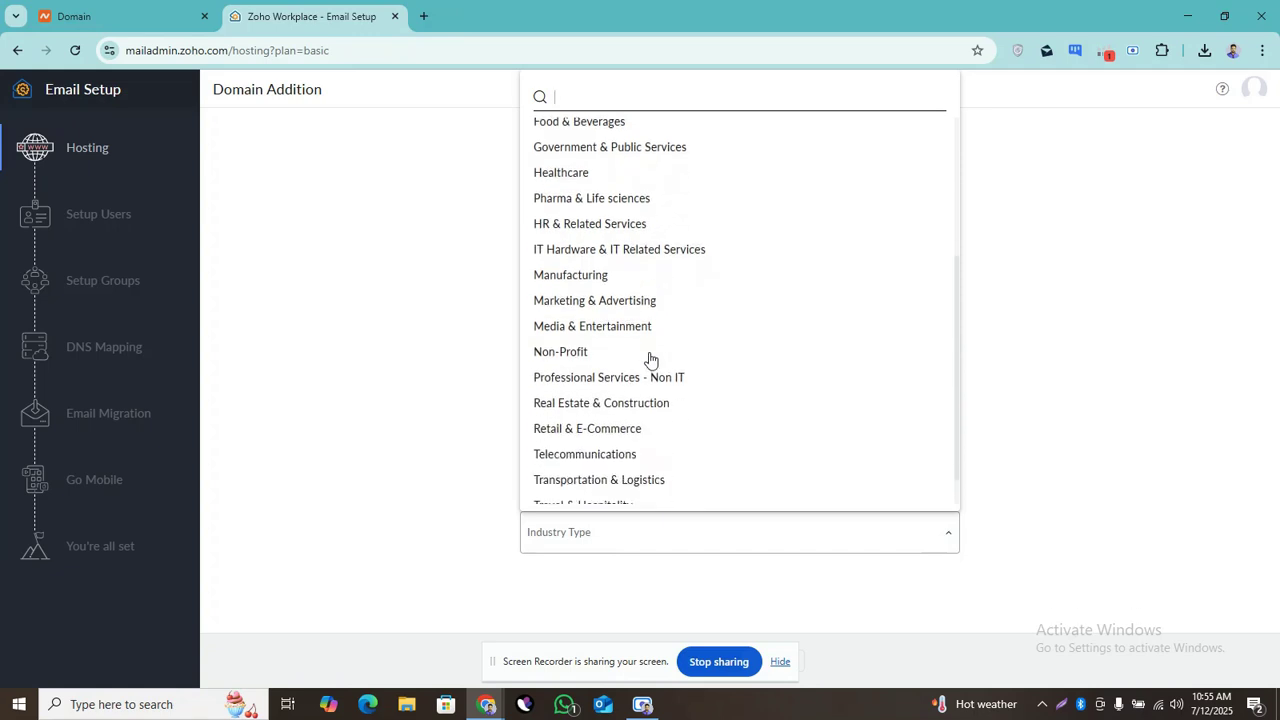
left_click(634, 300)
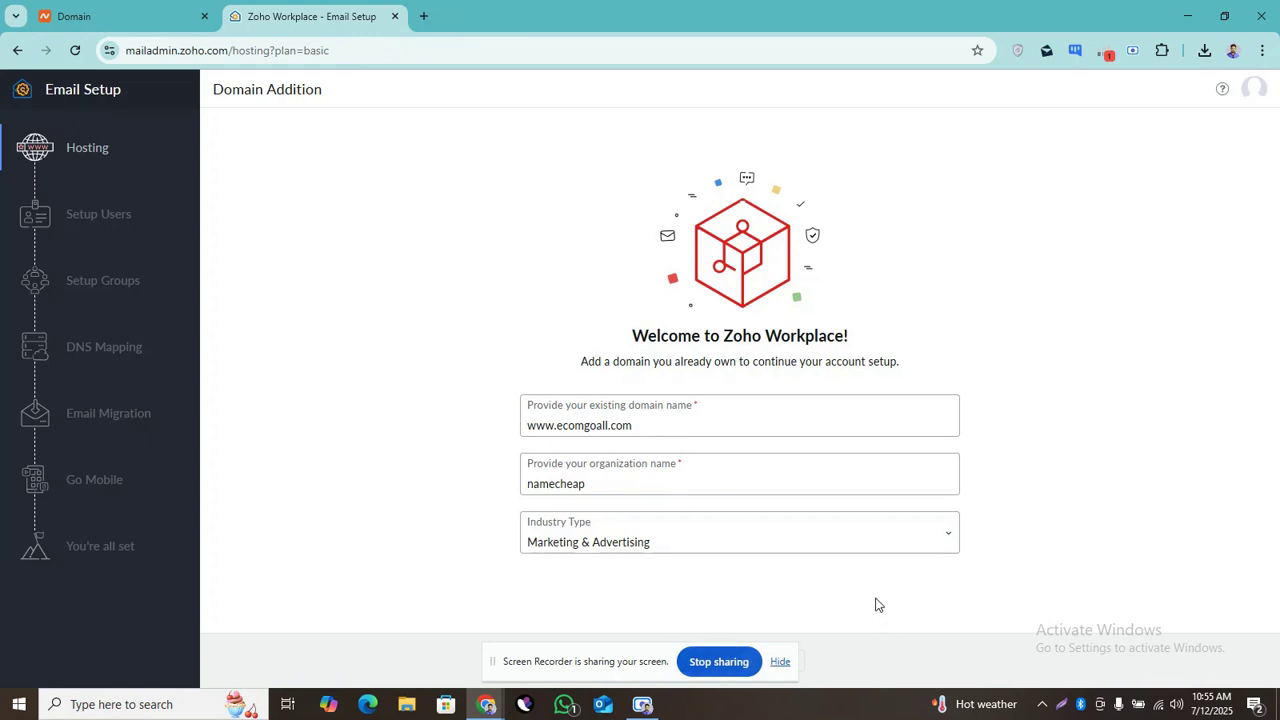
left_click(780, 663)
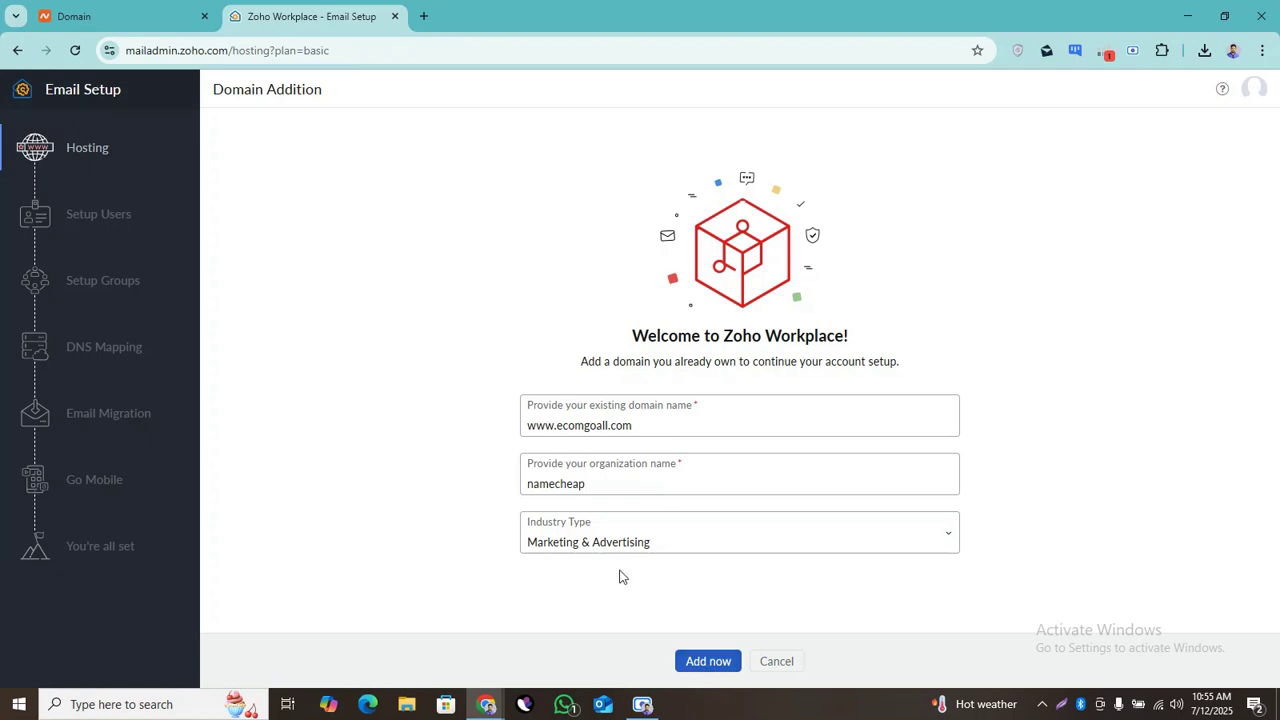
left_click(707, 666)
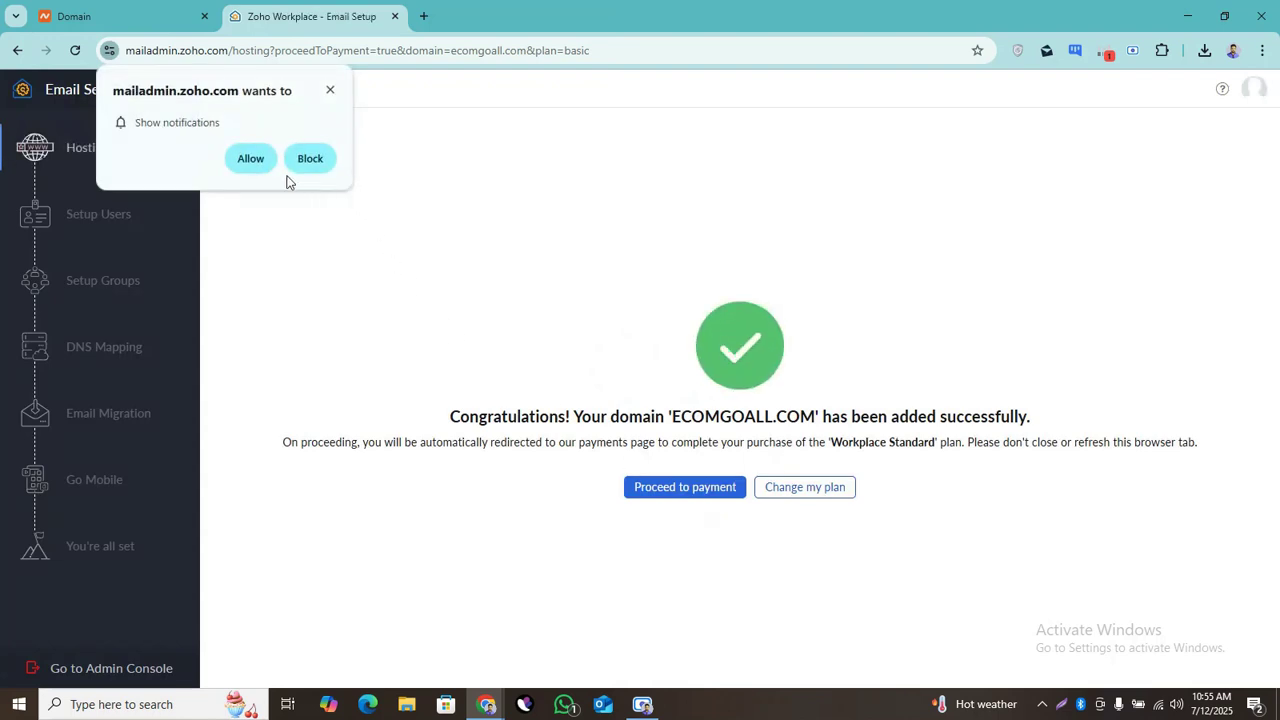
- Dismiss the notification request and proceed to payment for Workplace Standard
left_click(331, 91)
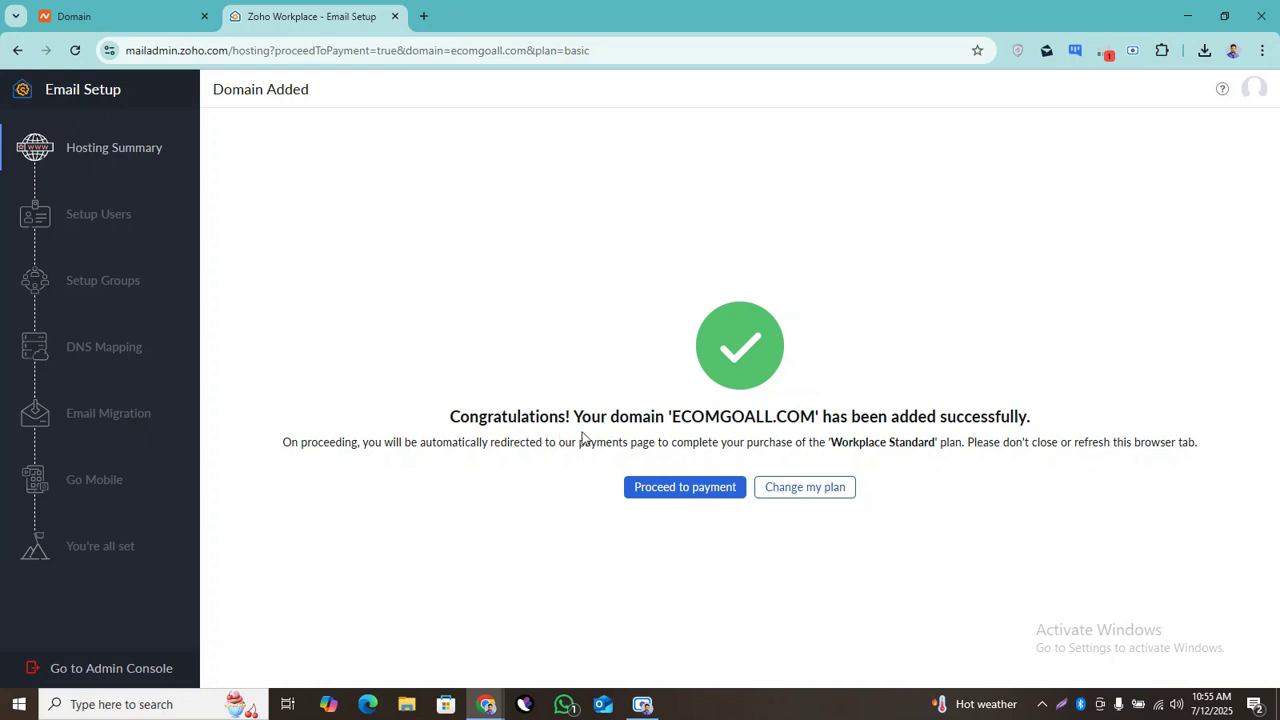
left_click(676, 490)
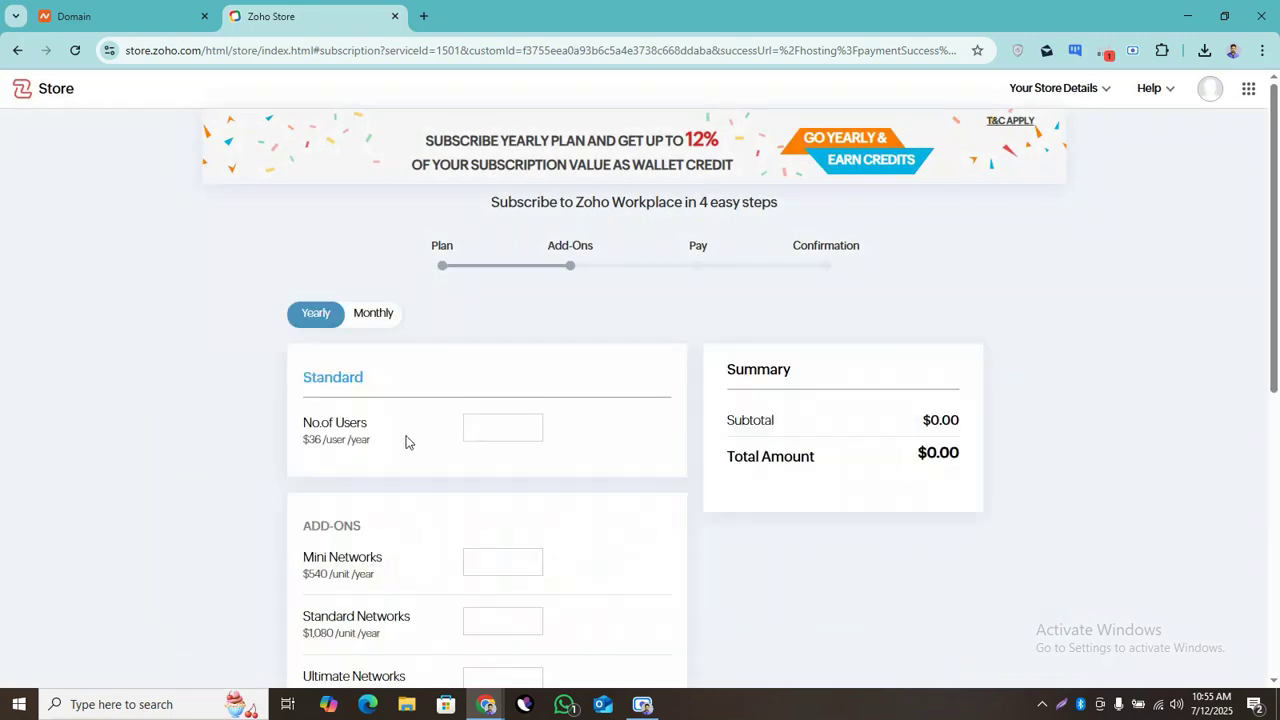
- Switch the subscription to monthly billing with 3 users
left_click(373, 313)
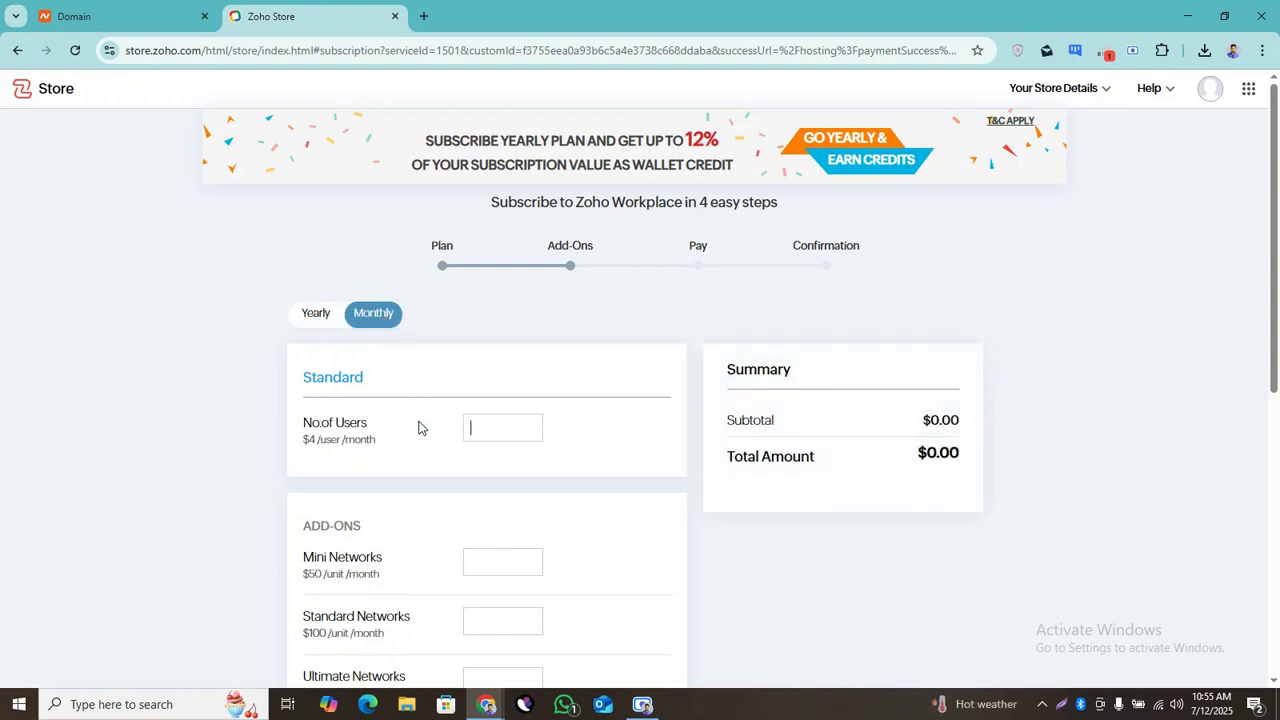
scroll(419, 427, "down", 1)
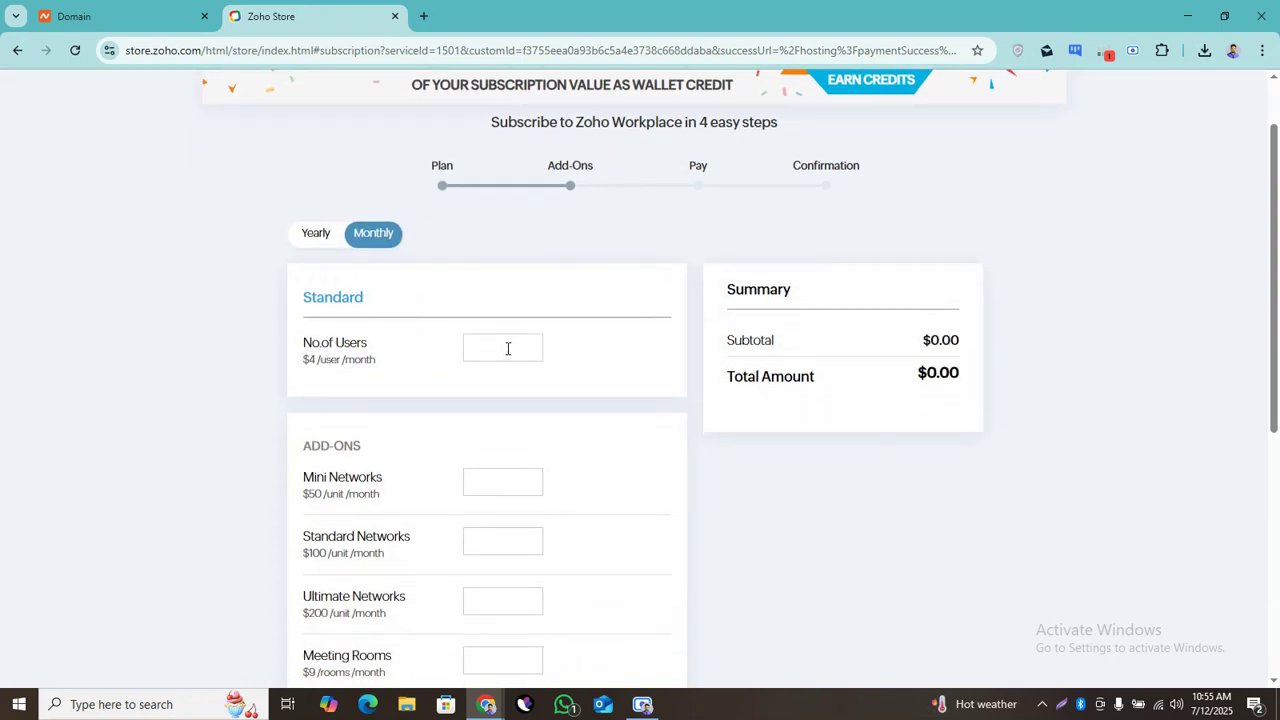
type("3")
scroll(268, 380, "down", 2)
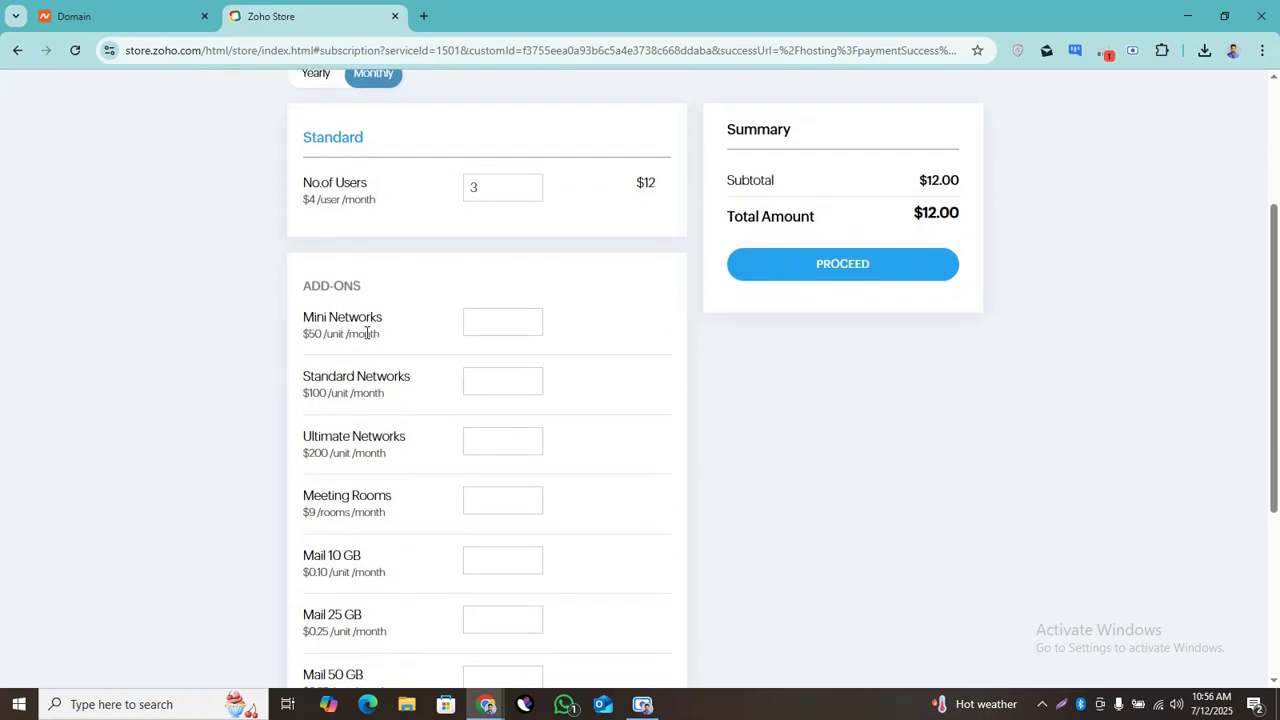
scroll(366, 347, "down", 1)
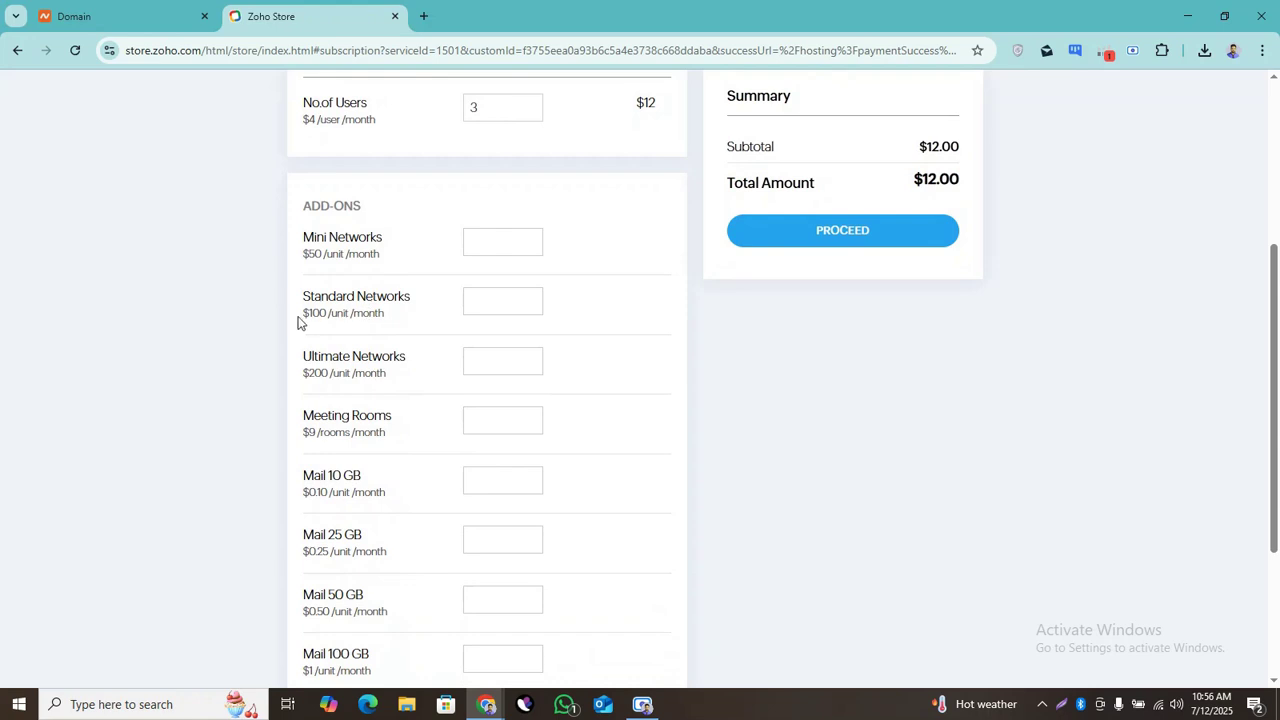
scroll(381, 316, "down", 1)
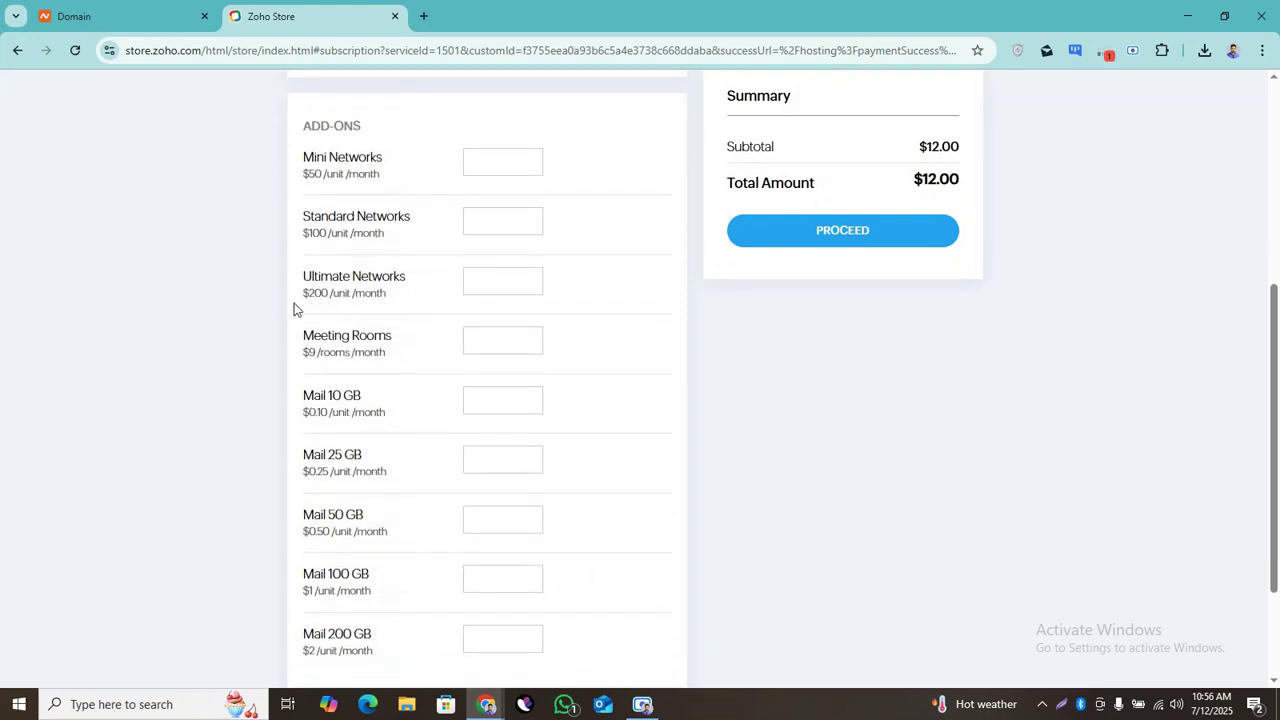
scroll(350, 355, "down", 1)
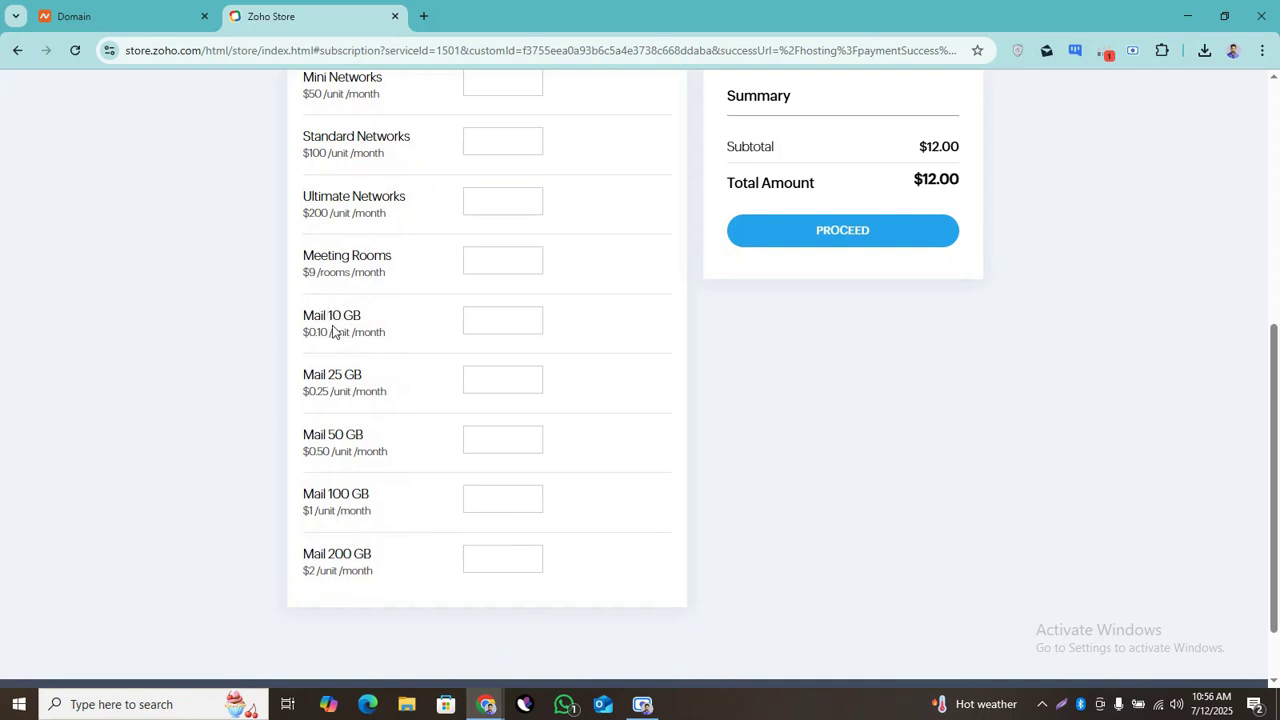
scroll(335, 332, "down", 1)
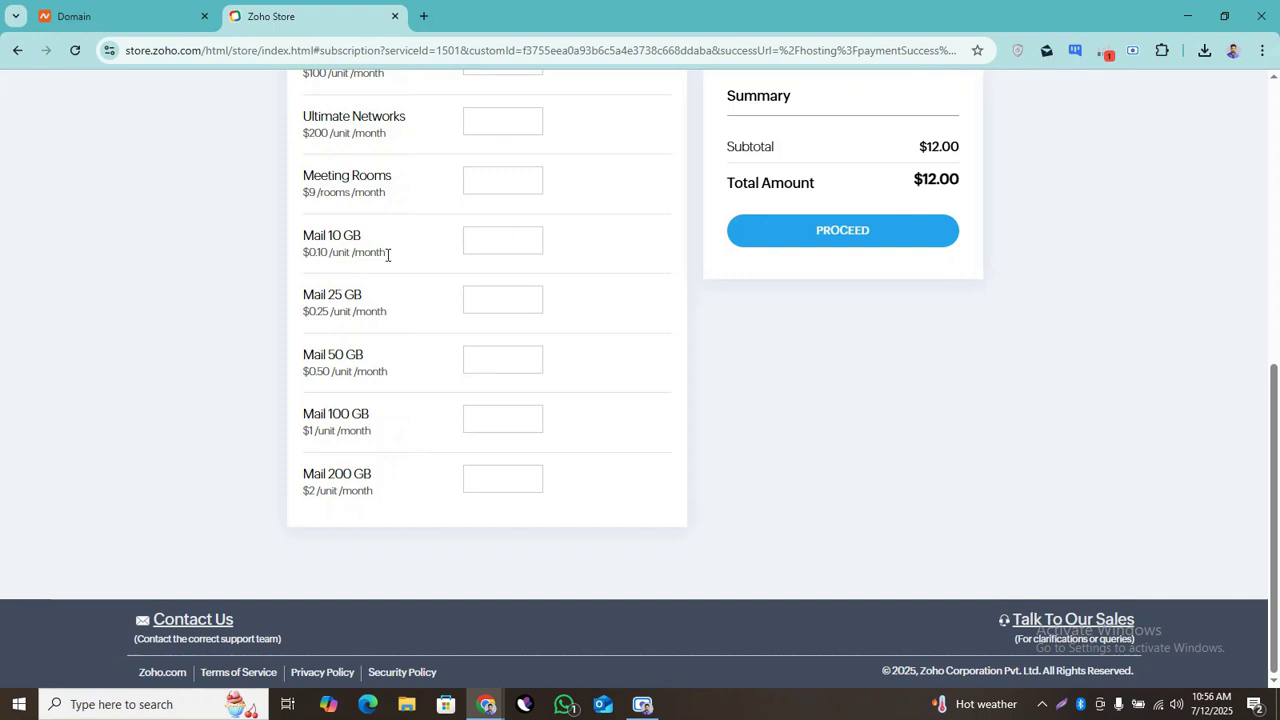
- Set the Mail 10 GB add-on quantity to 3, bringing the total to $12.30
left_click(496, 239)
type("5")
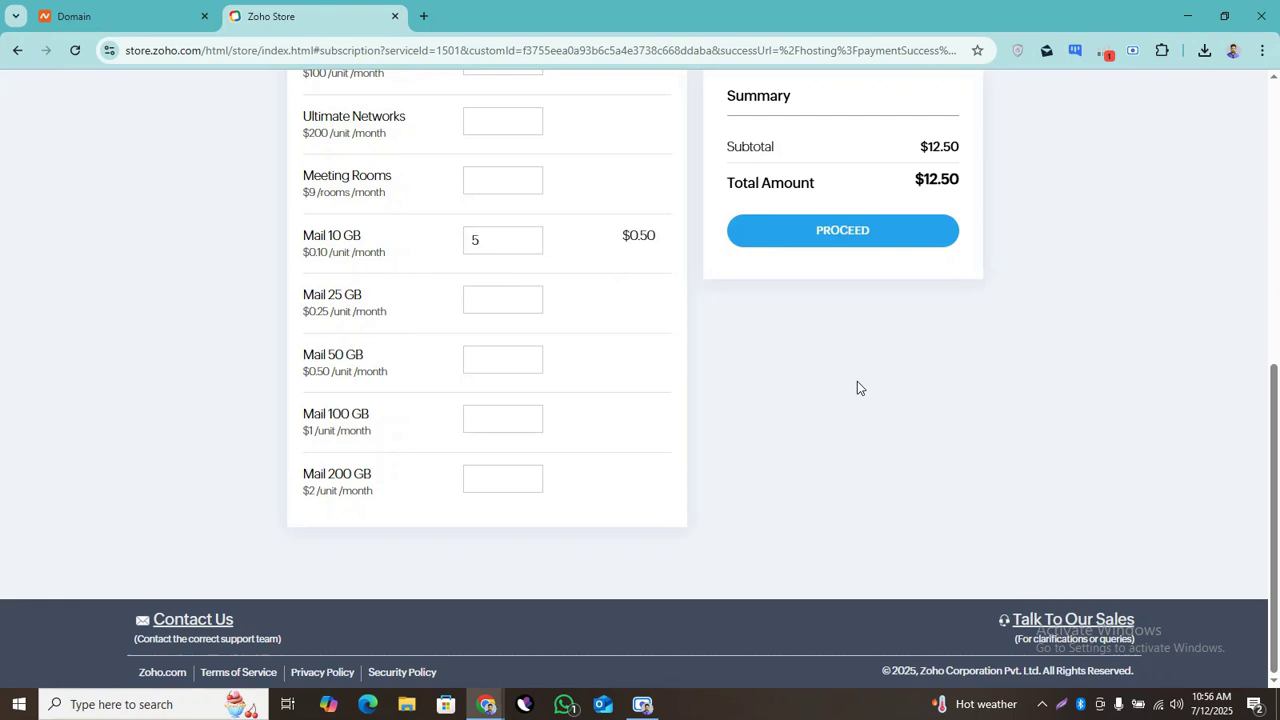
scroll(857, 381, "up", 3)
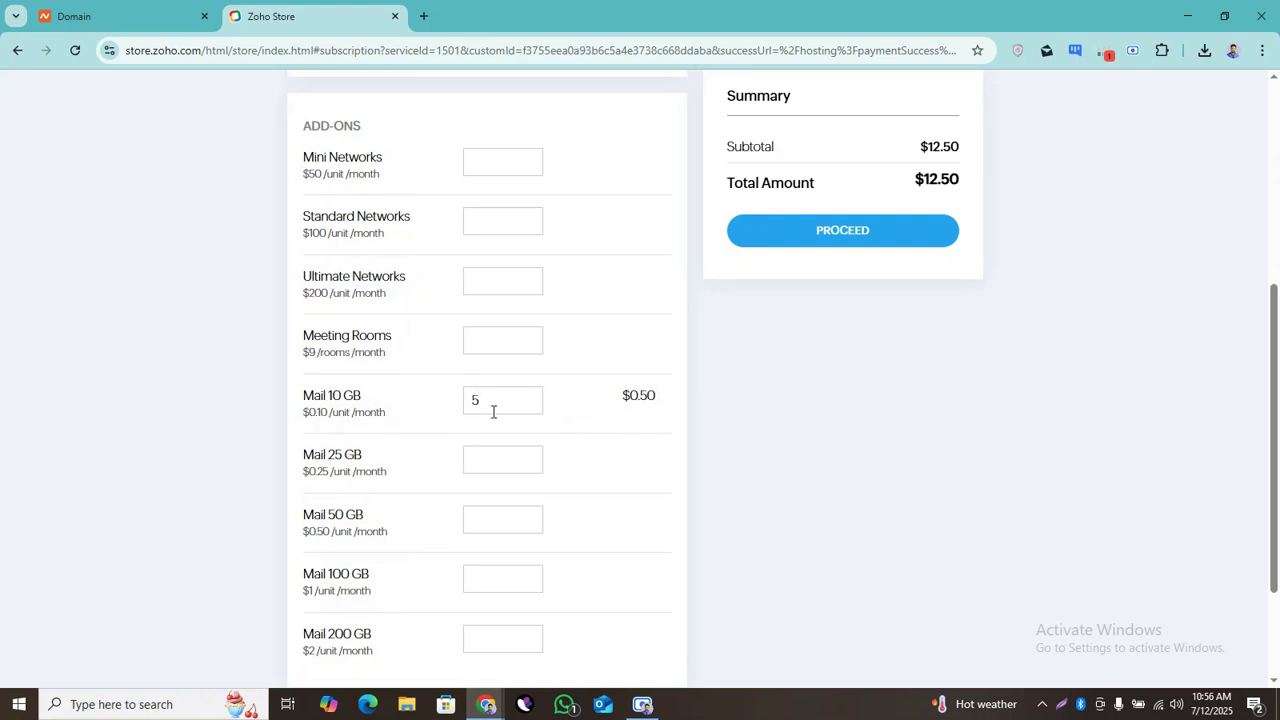
left_click_drag(489, 404, 417, 411)
type("3")
scroll(830, 405, "up", 1)
scroll(834, 408, "down", 2)
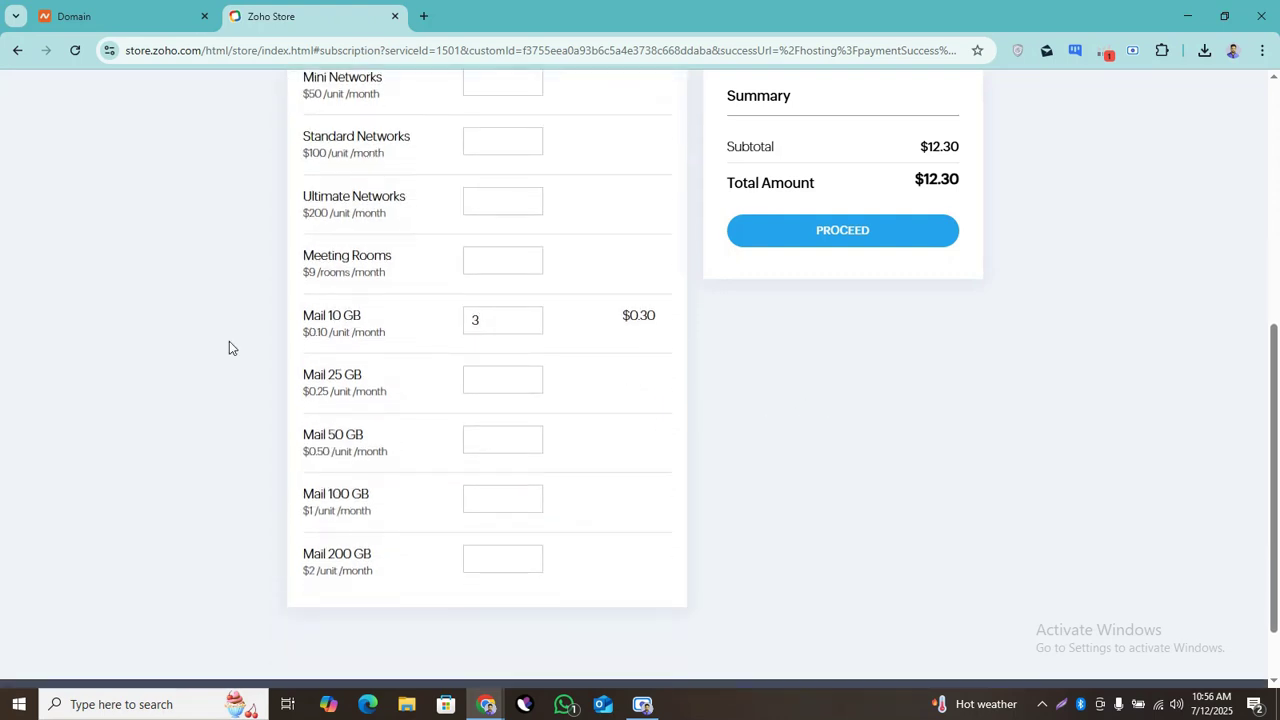
scroll(395, 388, "down", 1)
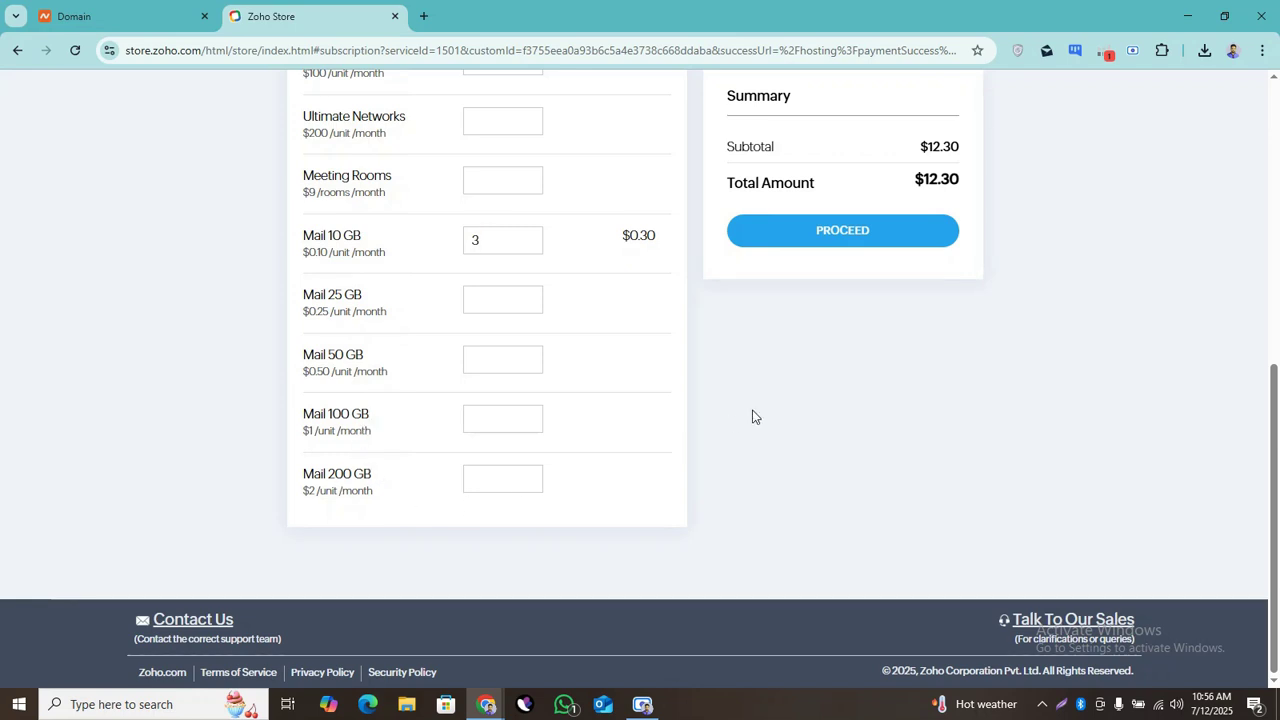
scroll(752, 415, "up", 1)
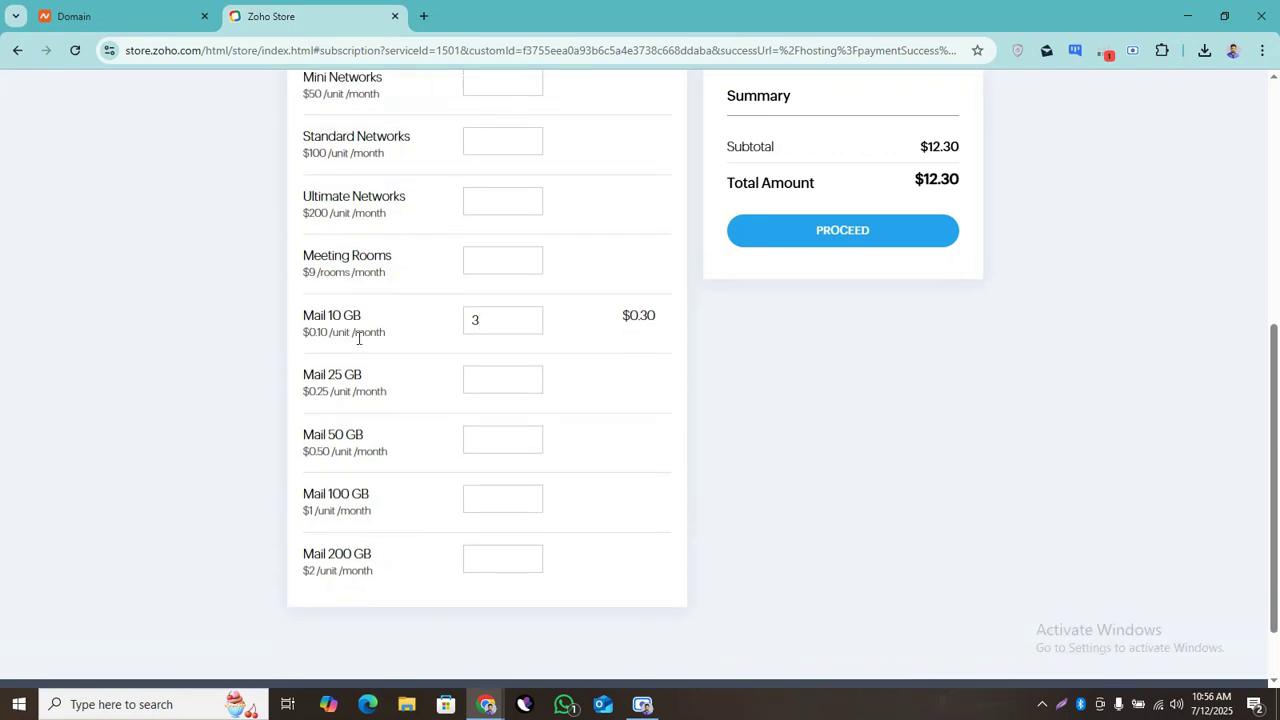
left_click_drag(330, 319, 400, 323)
left_click(343, 331)
scroll(420, 337, "up", 3)
scroll(451, 353, "down", 2)
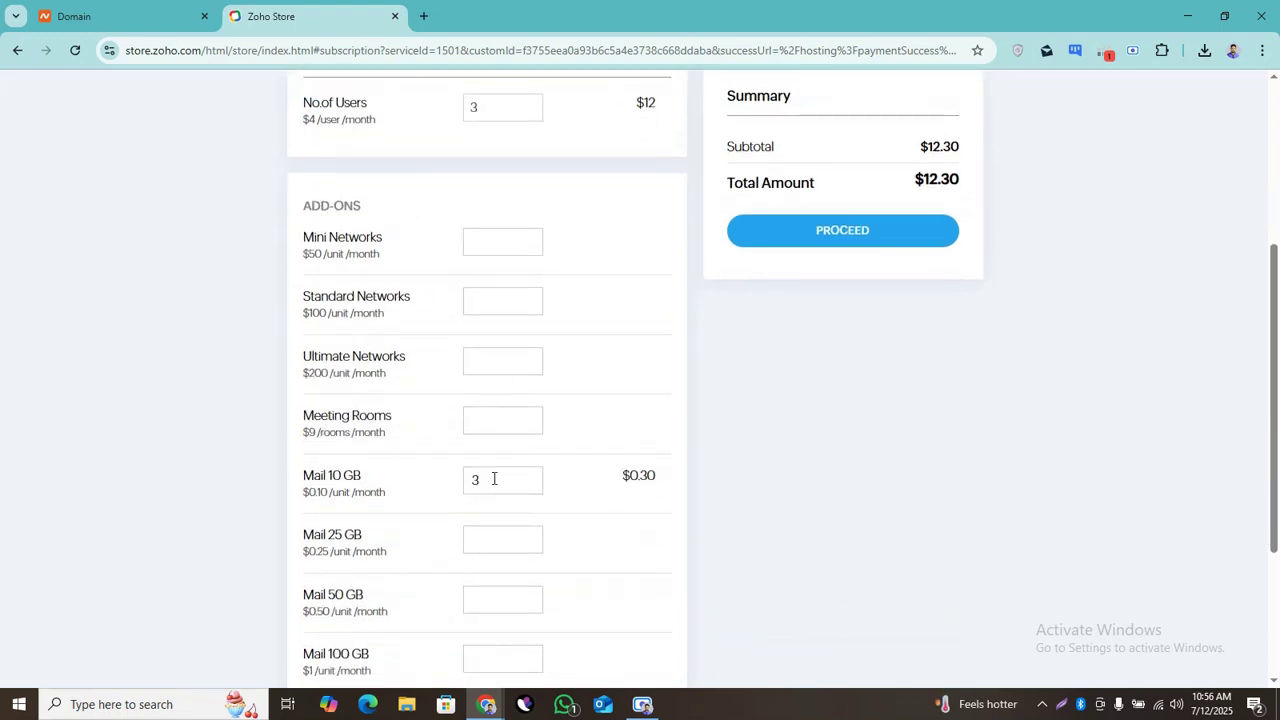
scroll(805, 474, "up", 3)
scroll(830, 485, "down", 5)
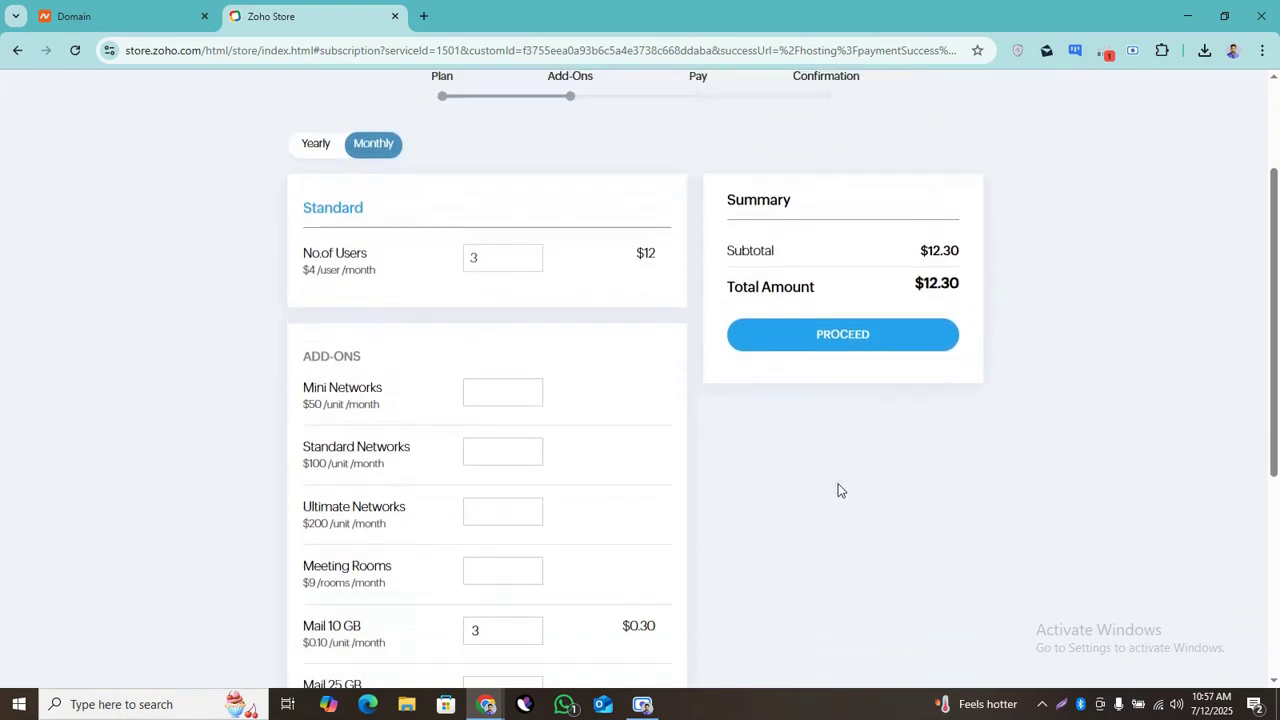
scroll(865, 467, "up", 5)
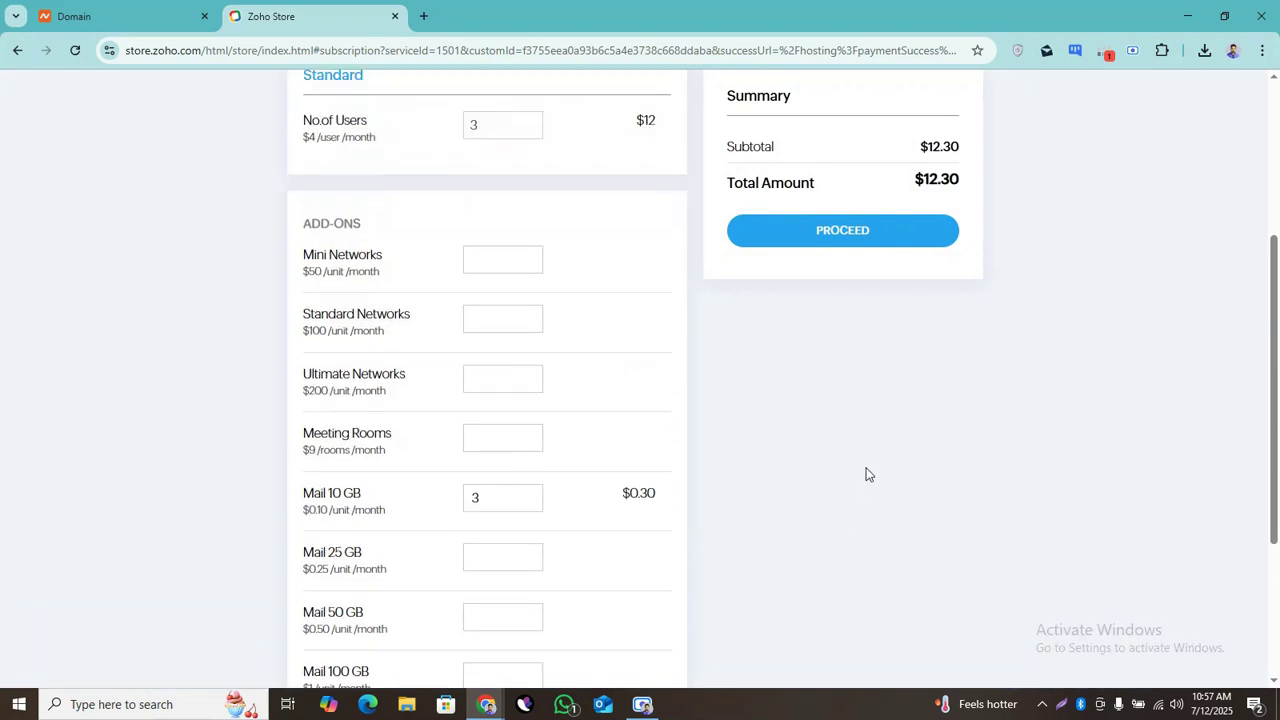
scroll(914, 465, "down", 1)
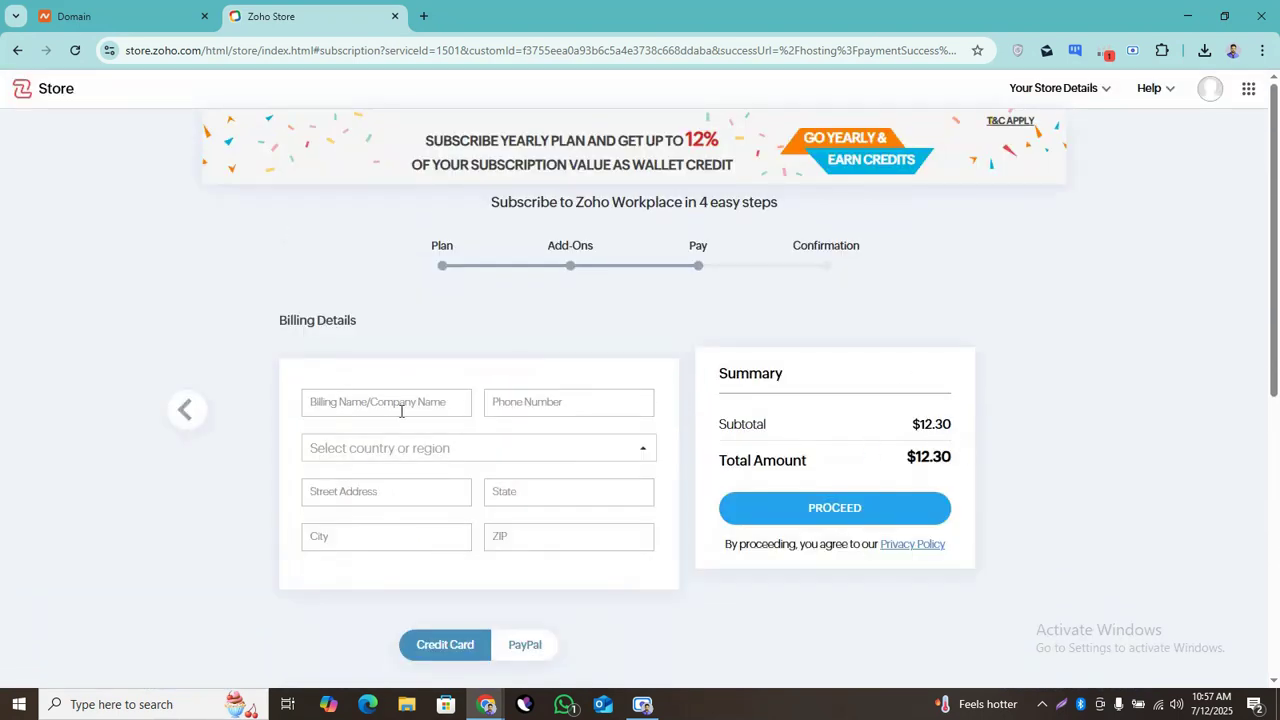
- Enter the billing name and phone number, and choose Bangladesh as the country
left_click(401, 411)
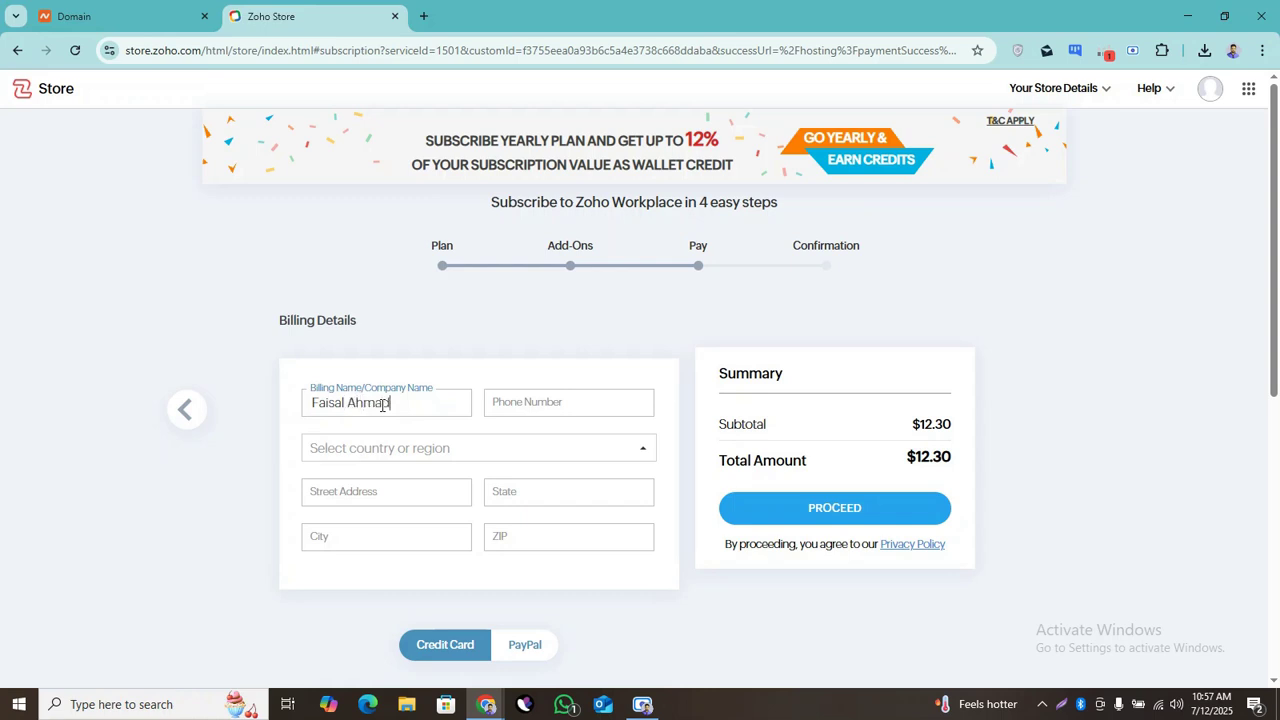
left_click(544, 401)
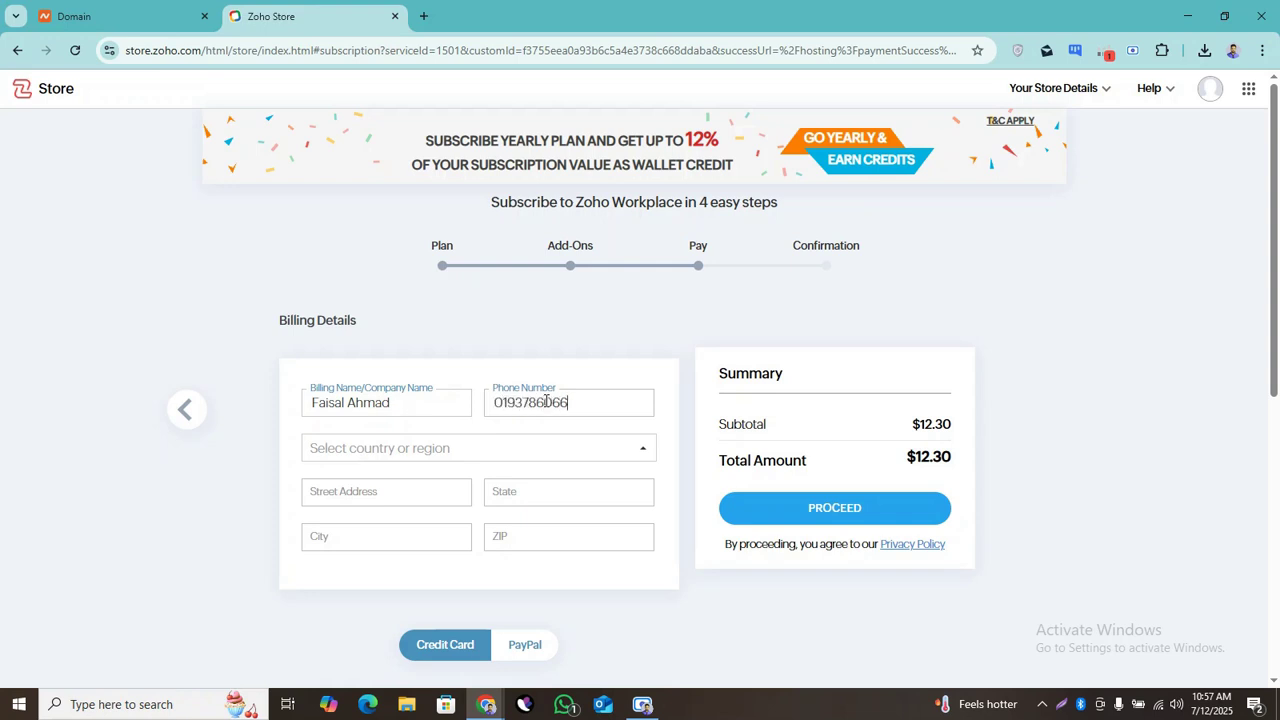
left_click(447, 452)
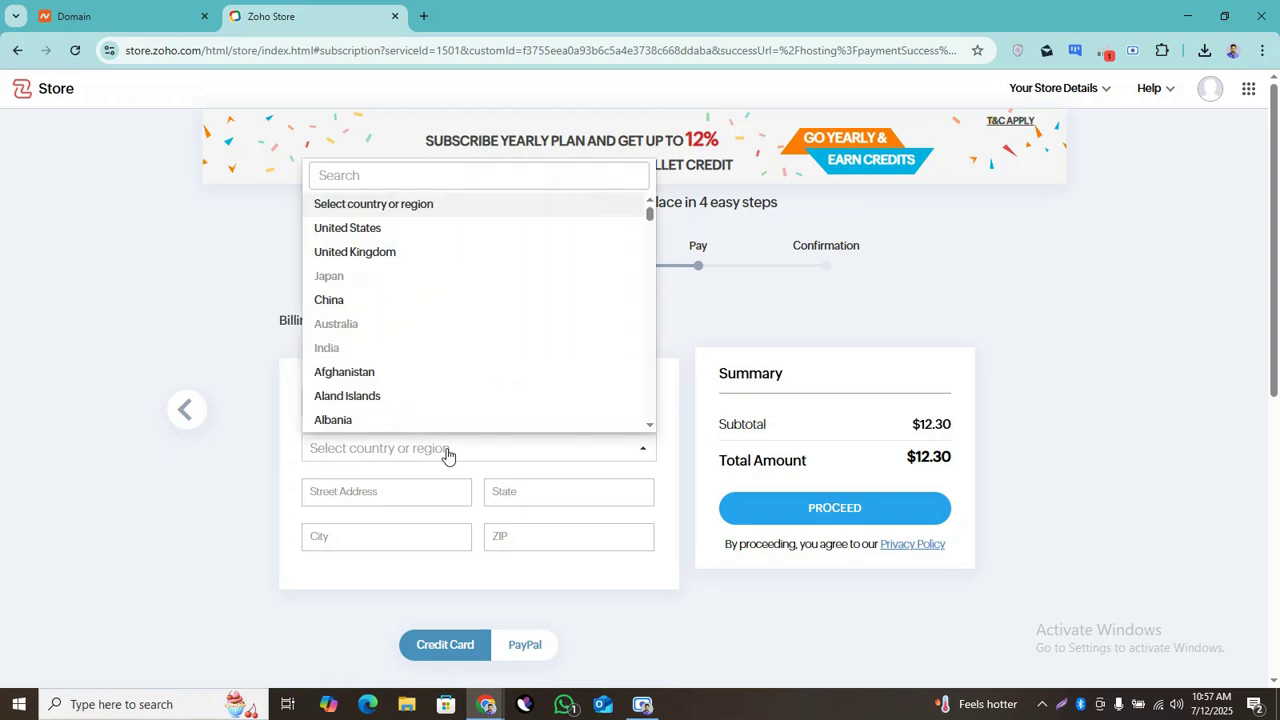
scroll(447, 455, "down", 3)
scroll(400, 417, "down", 1)
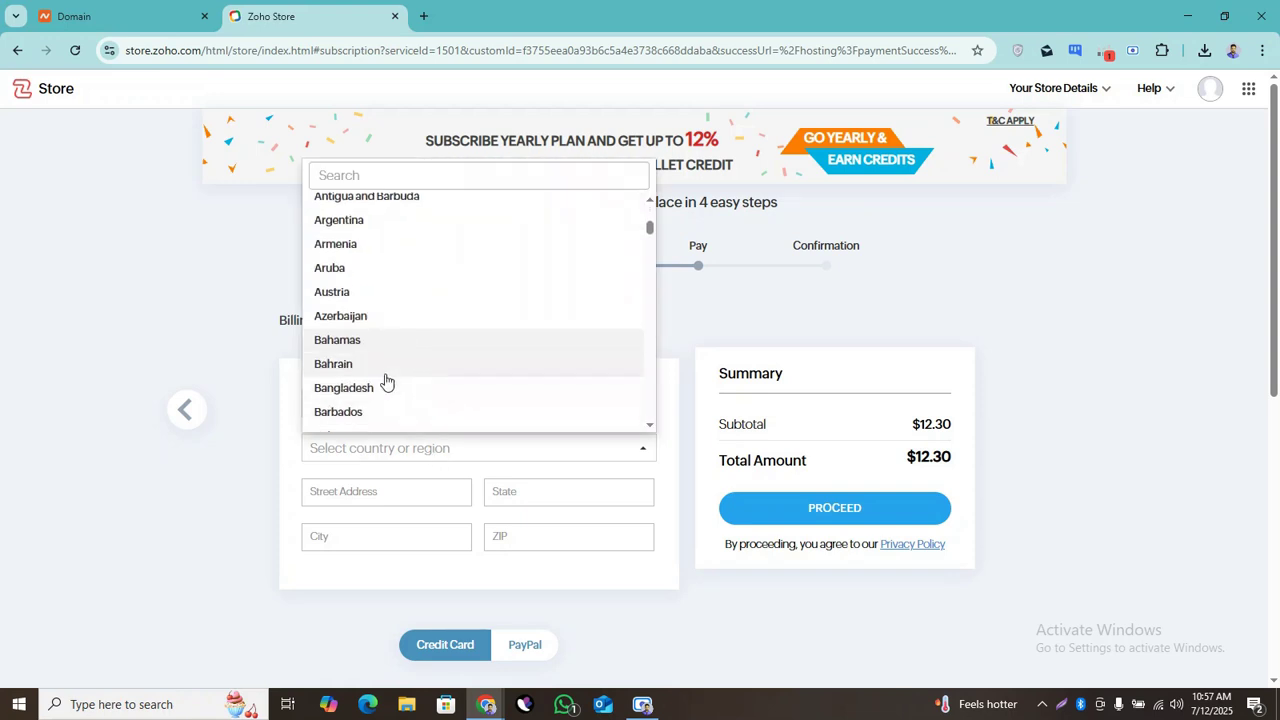
left_click(395, 389)
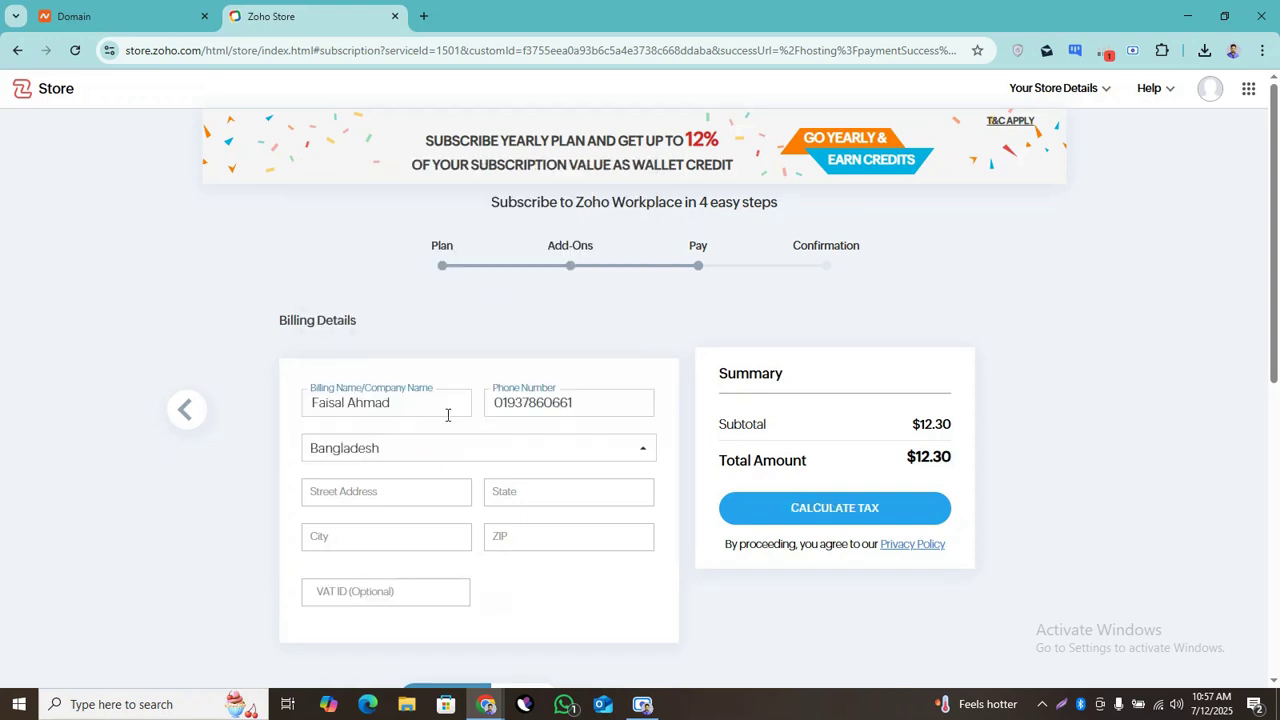
scroll(453, 485, "down", 2)
- Fill in street address 'Poba Na', the suggested state, the city, and ZIP 620
left_click(382, 335)
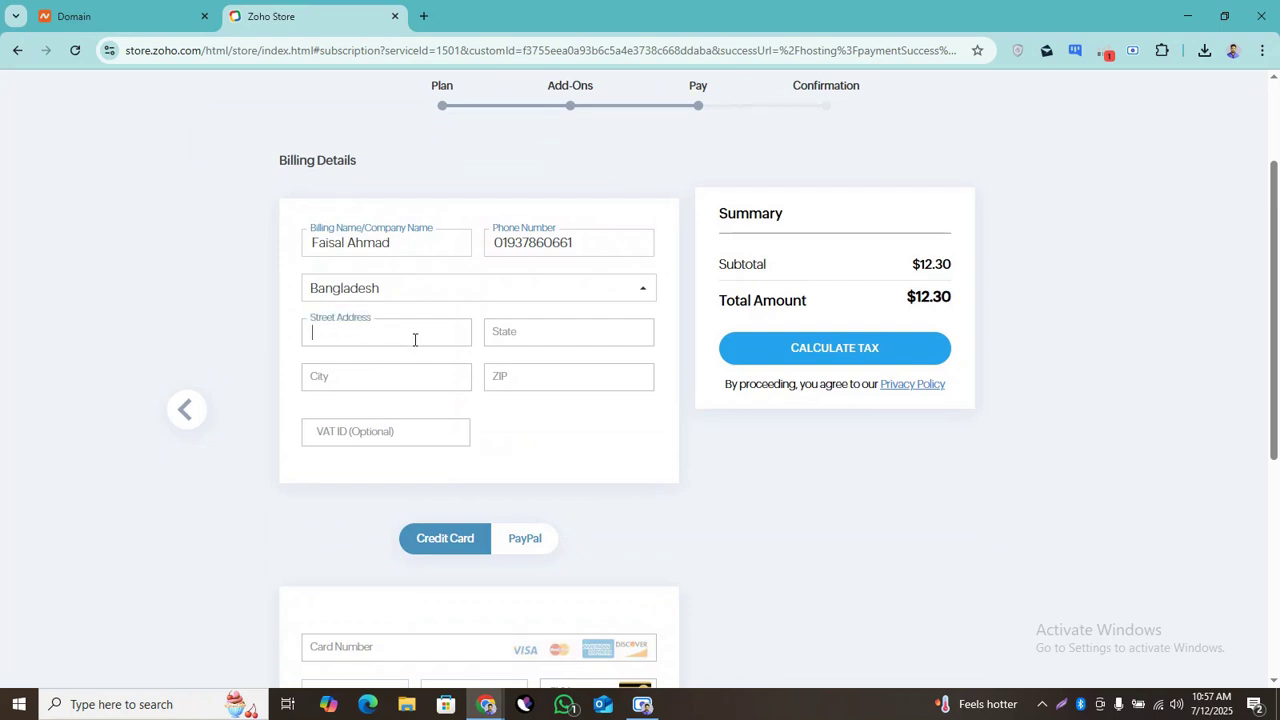
type("Poba Na")
left_click(561, 335)
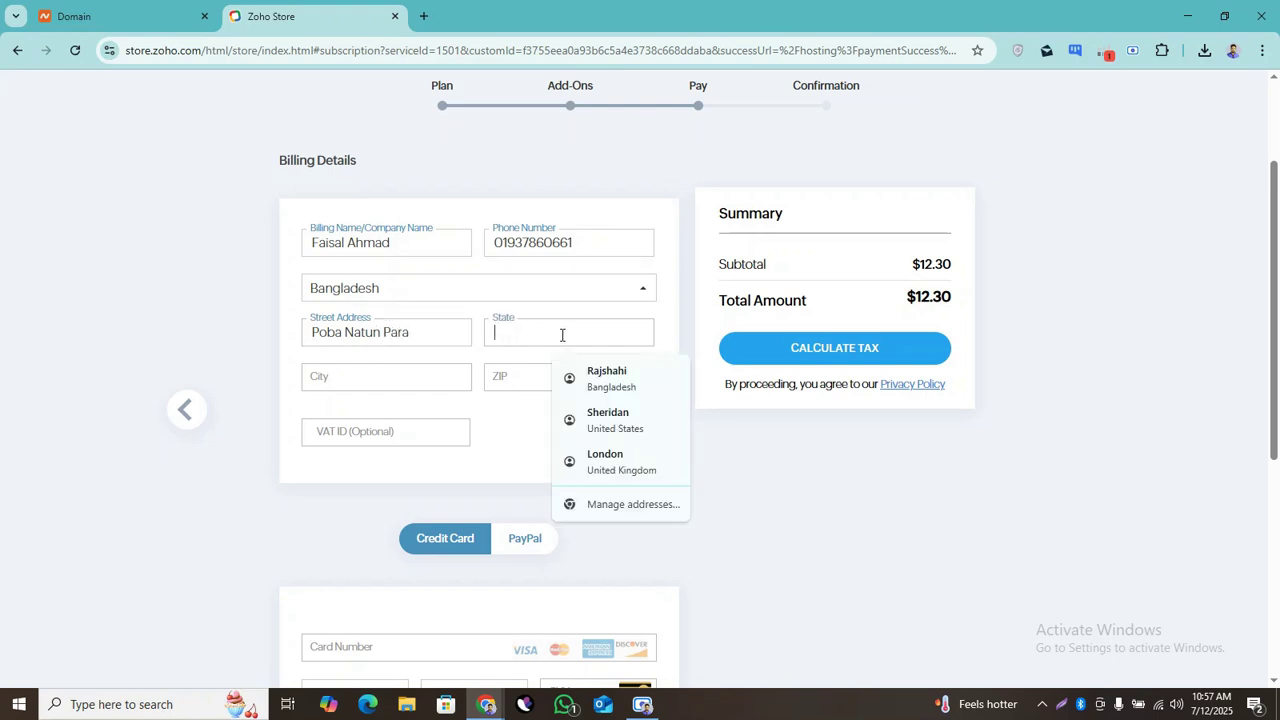
left_click(604, 378)
left_click(414, 369)
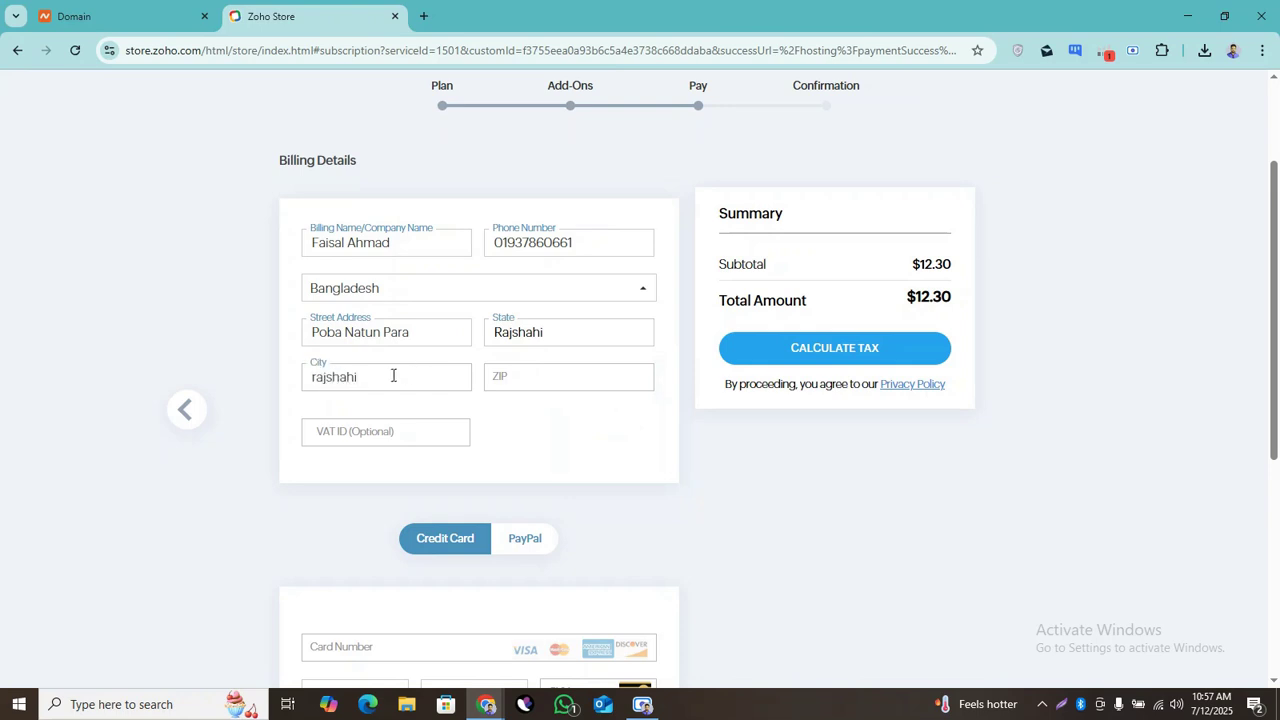
key("BackSpace")
type("R")
left_click(505, 378)
type("6203")
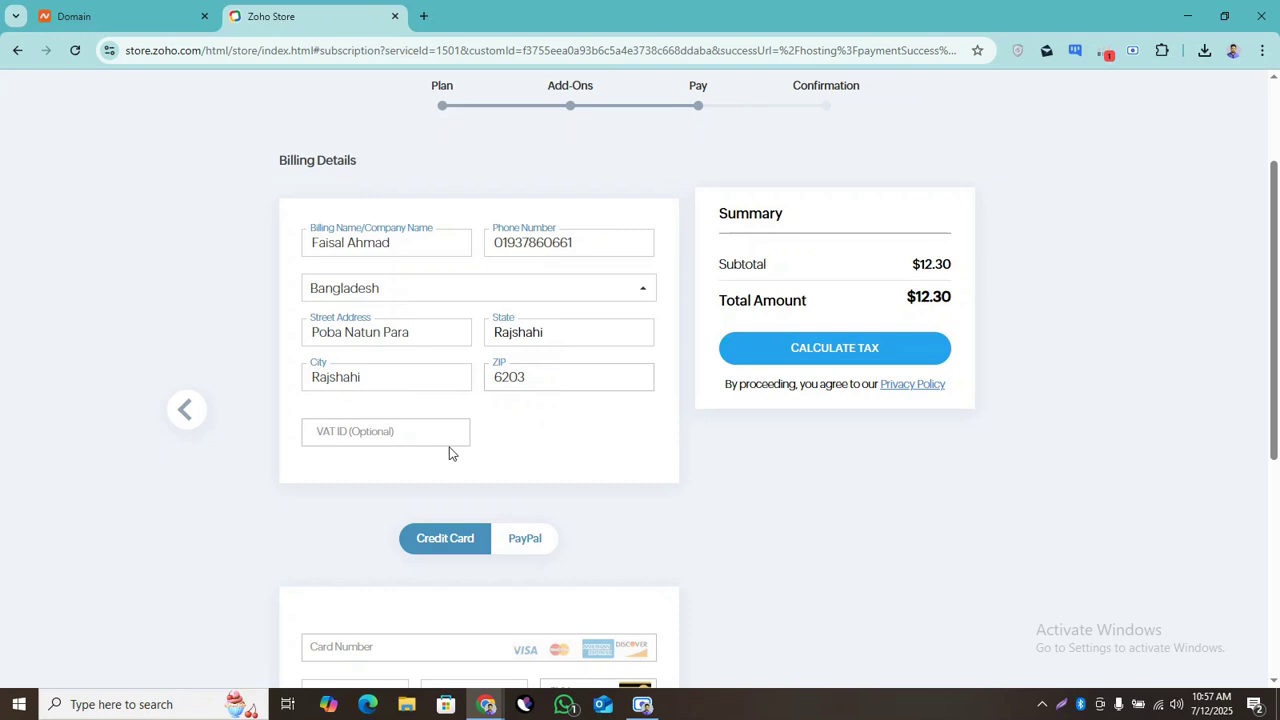
- Leave the optional VAT ID empty and move on to the card number field
left_click(400, 436)
left_click(795, 512)
scroll(730, 480, "down", 2)
scroll(888, 342, "down", 2)
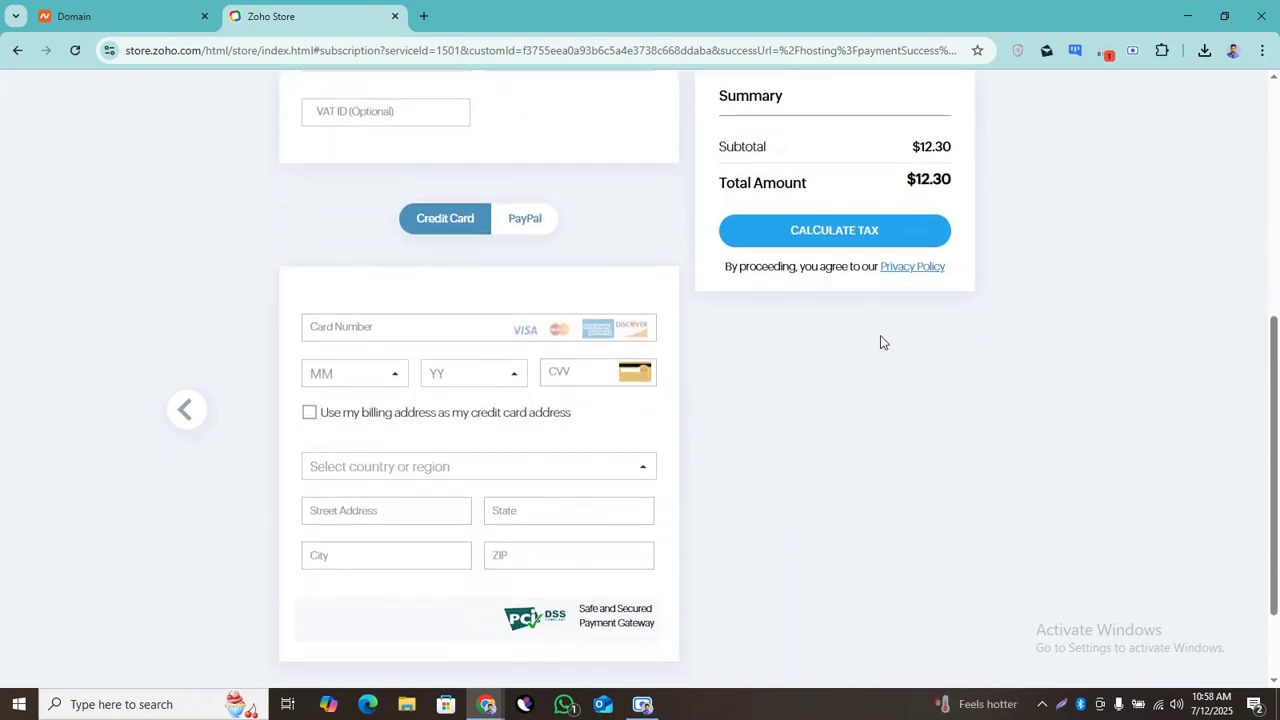
left_click(377, 326)
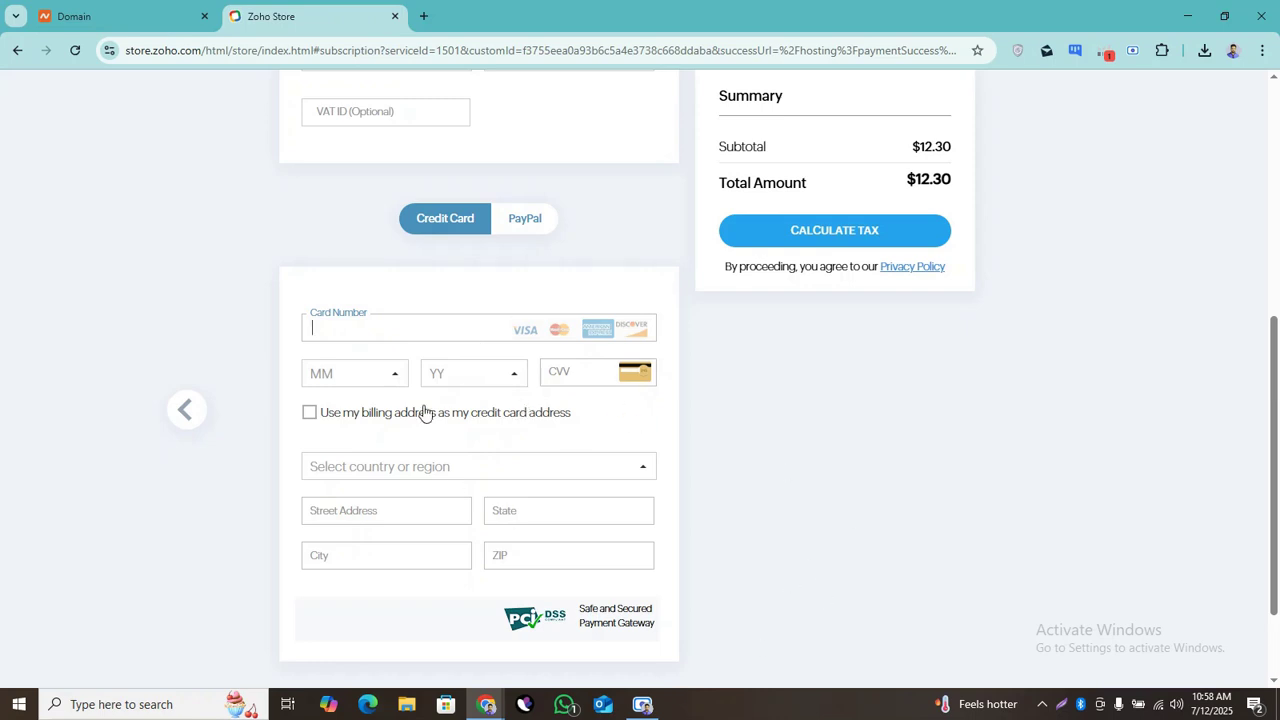
left_click(642, 704)
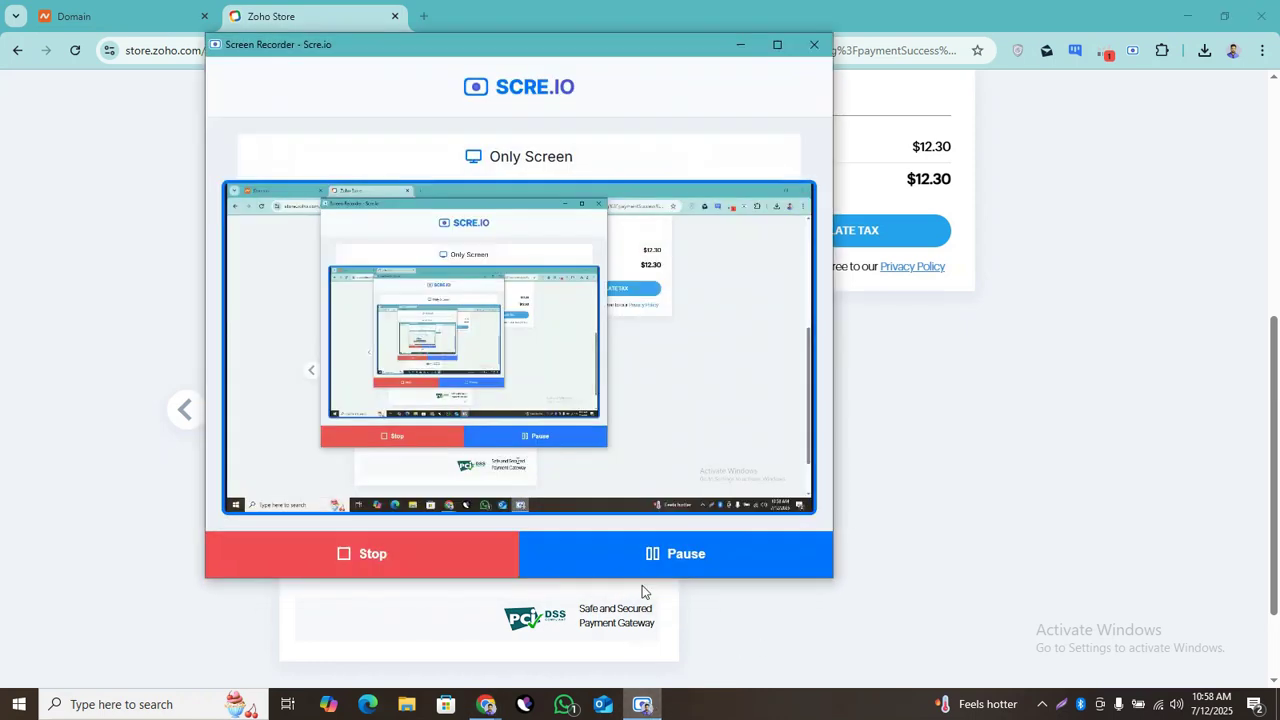
left_click(741, 46)
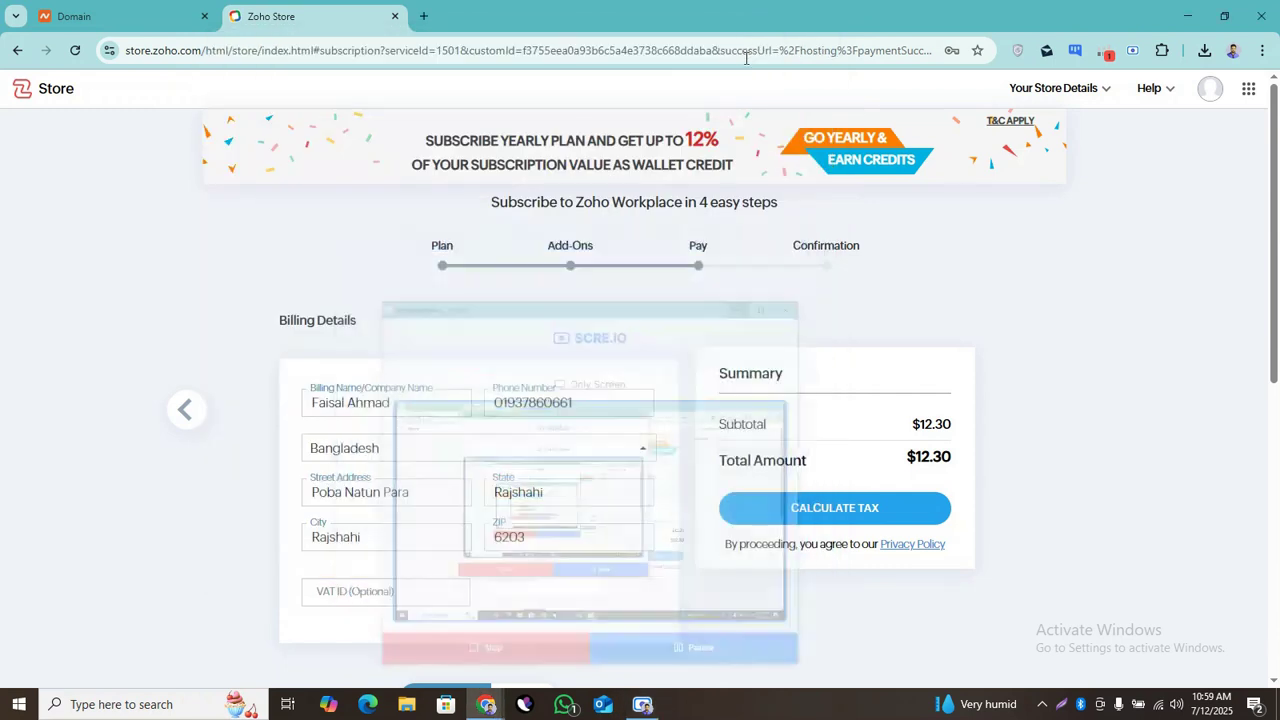
- Calculate tax and submit payment for the Standard plan subscription
left_click(852, 512)
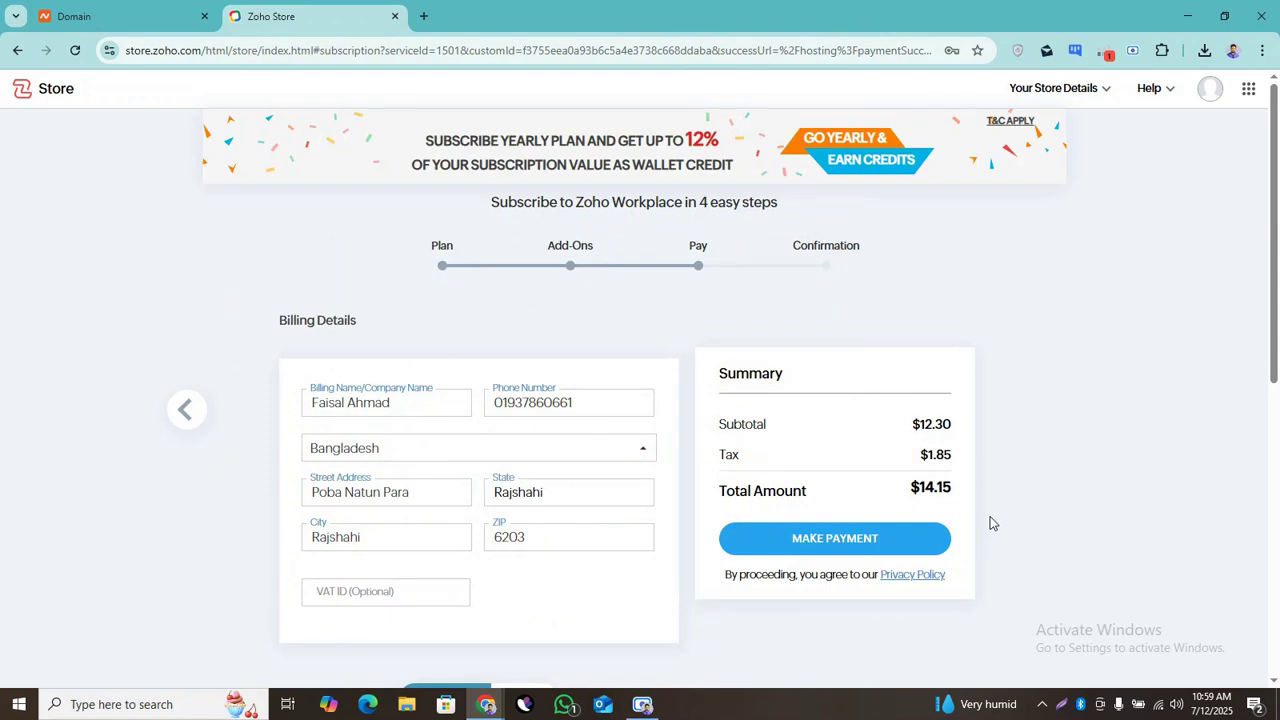
left_click(847, 541)
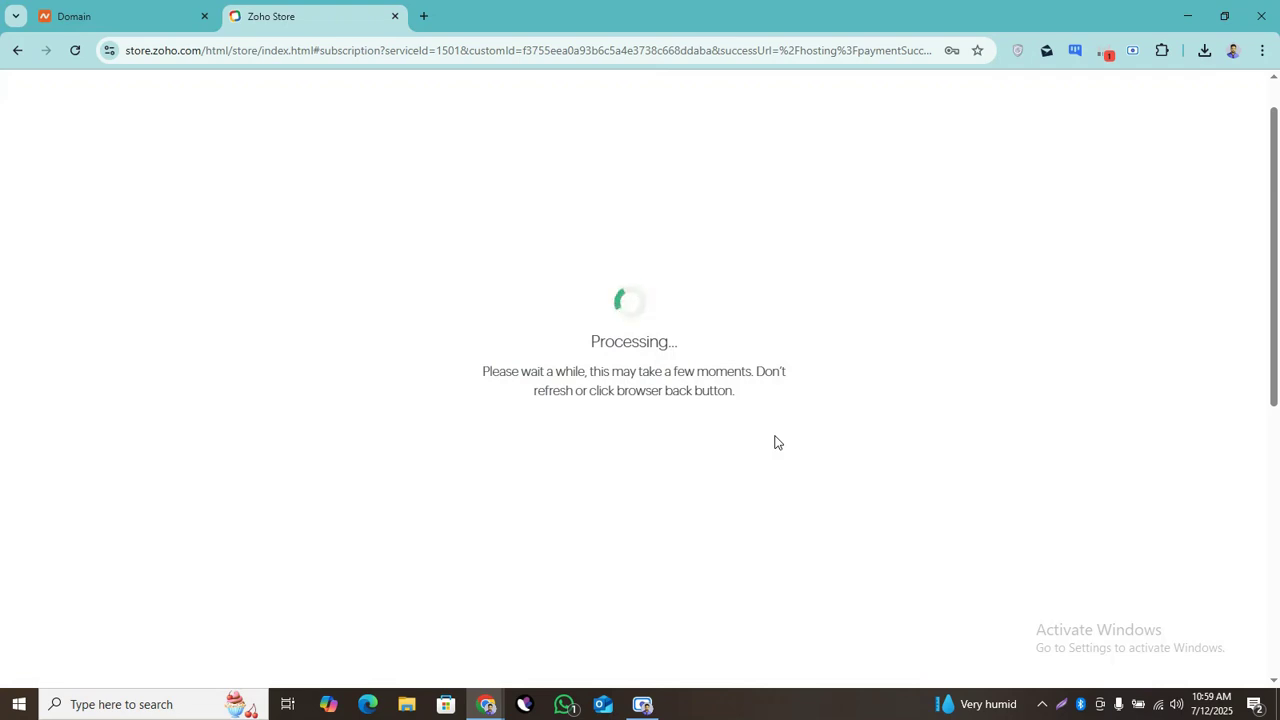
left_click(655, 706)
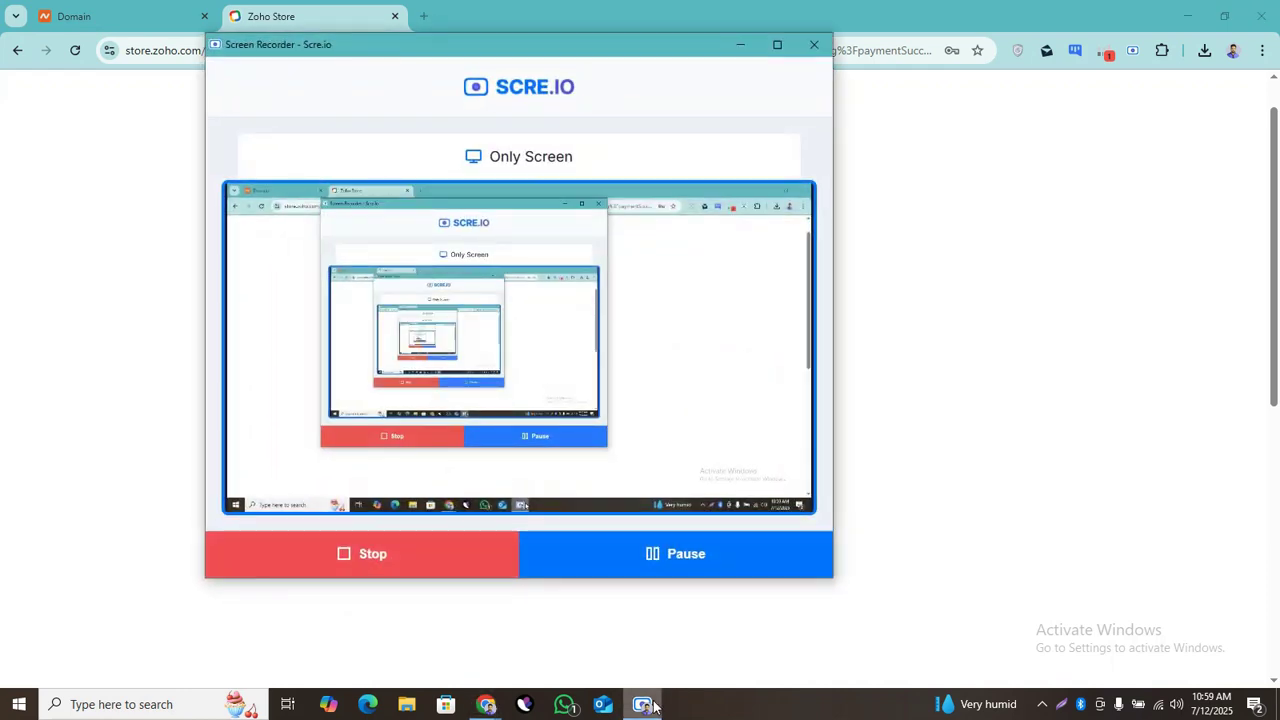
- Decline Chrome's offer to save the address and continue to Zoho Workplace
left_click(739, 45)
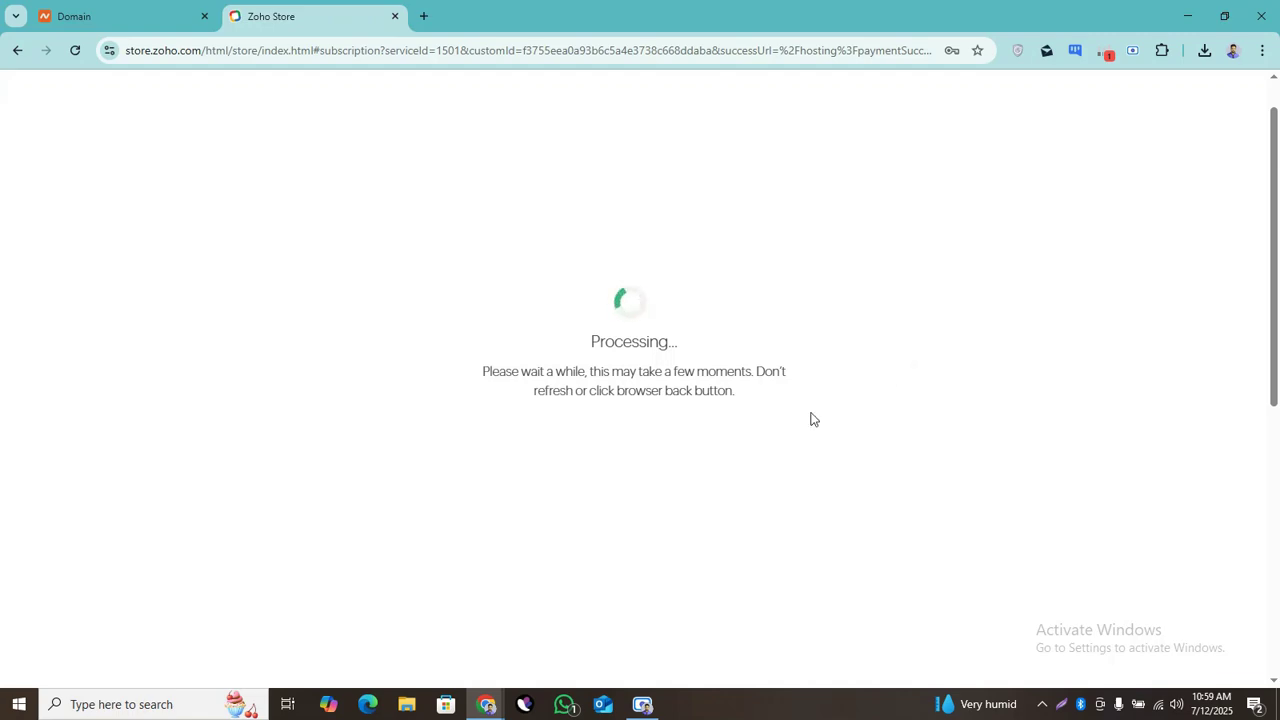
mouse_move(489, 709)
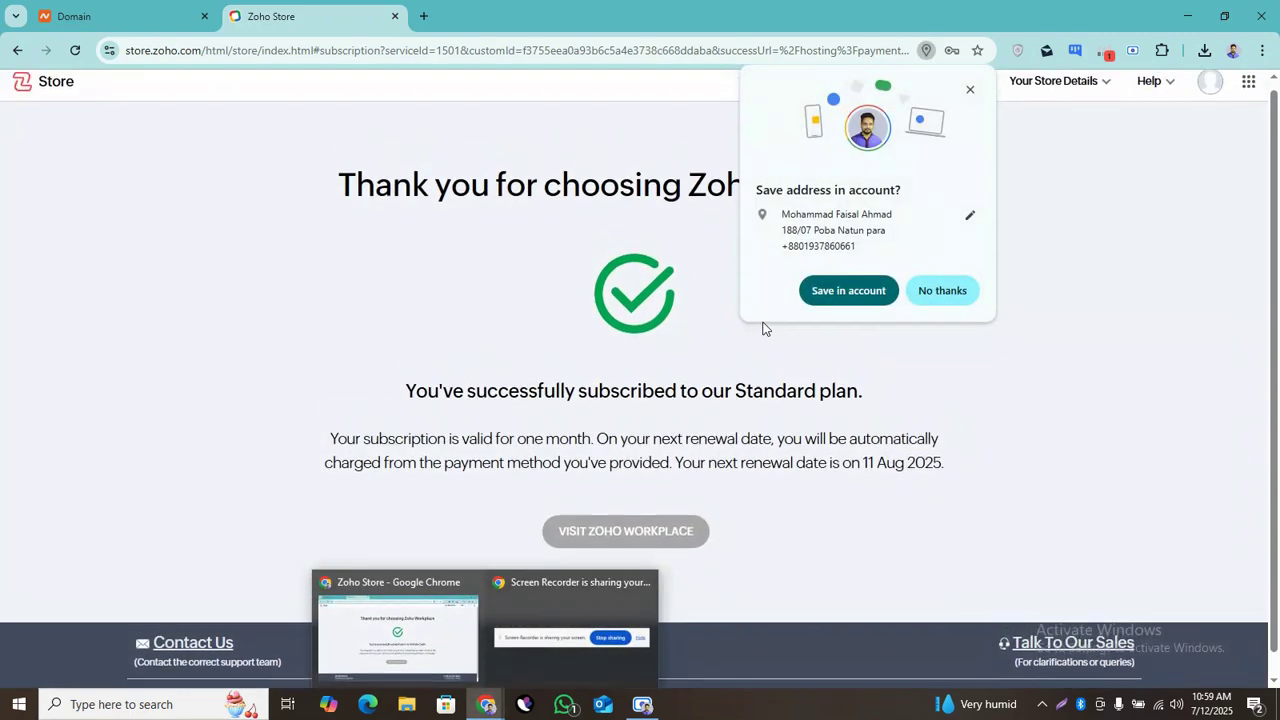
left_click(969, 90)
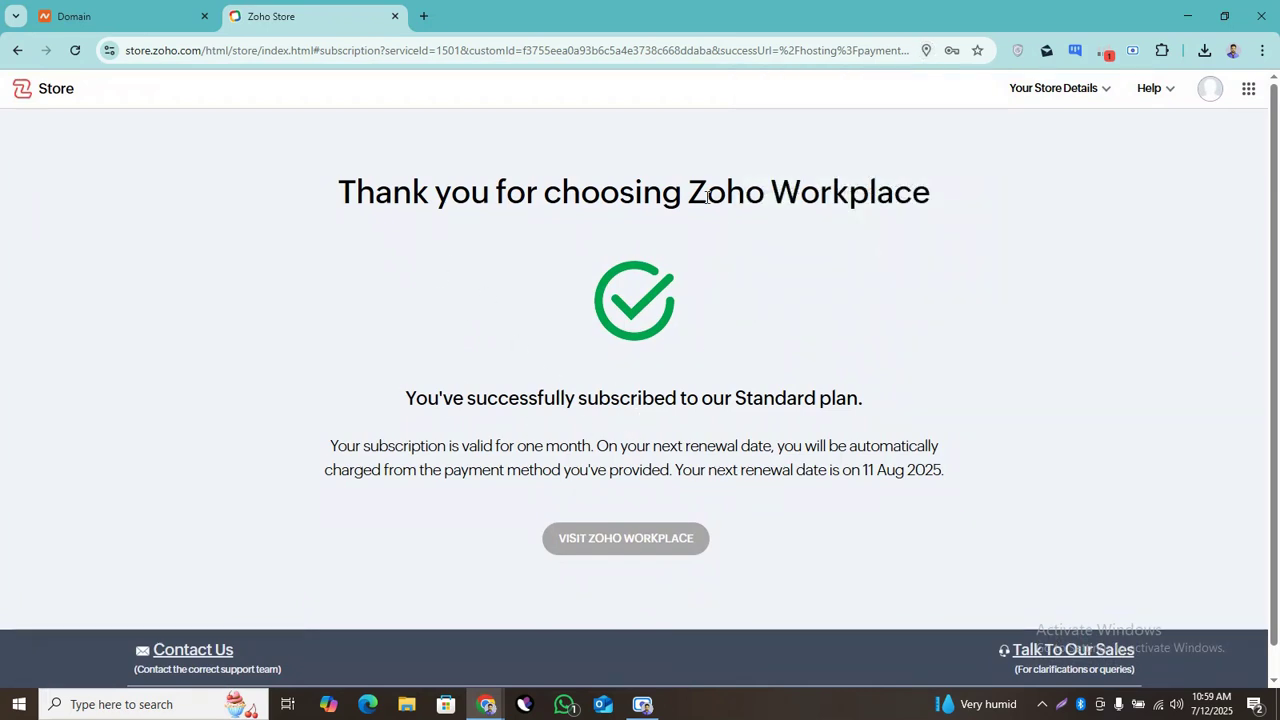
left_click(626, 540)
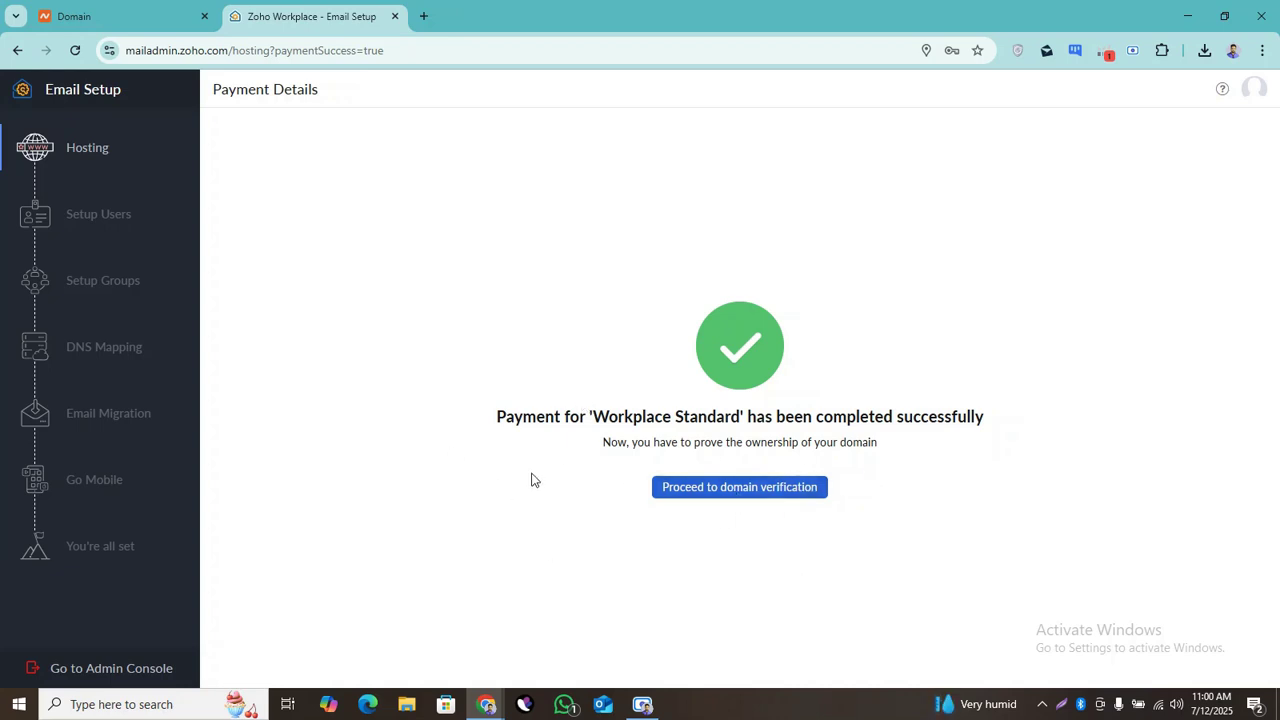
- Start verifying ecomgoall.com with the TXT record method and copy the TXT value
left_click(728, 490)
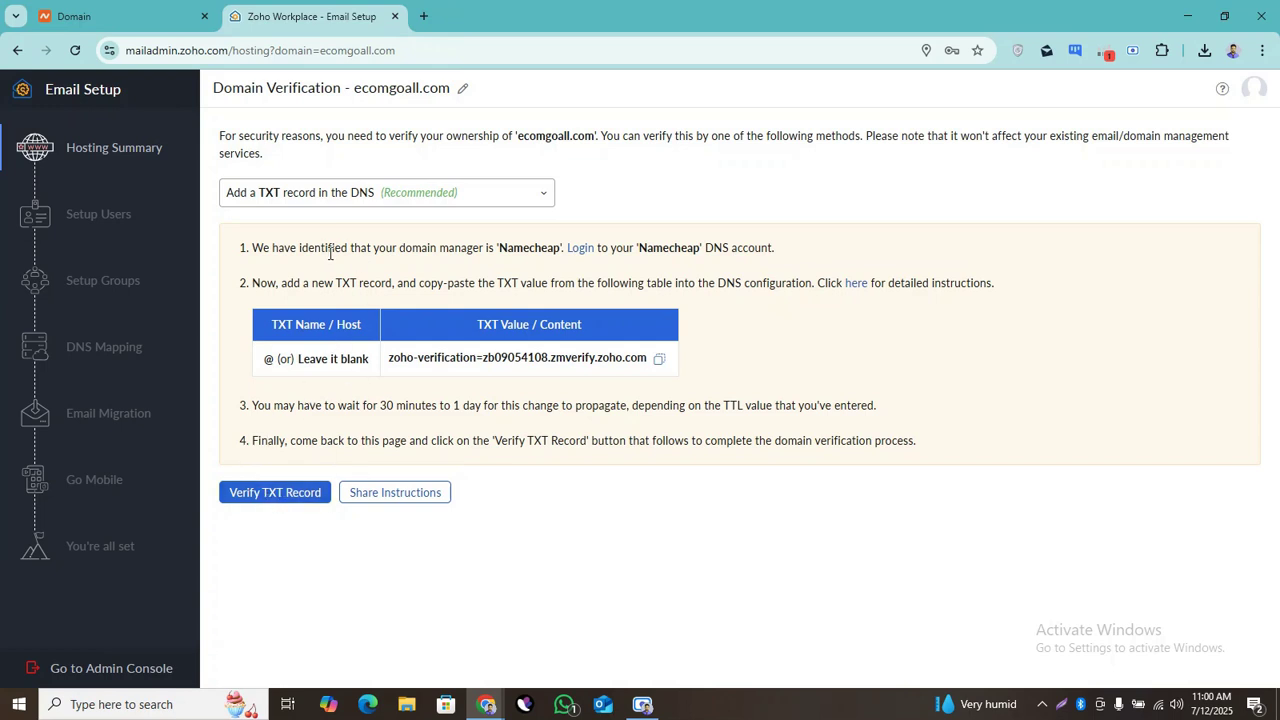
left_click(402, 196)
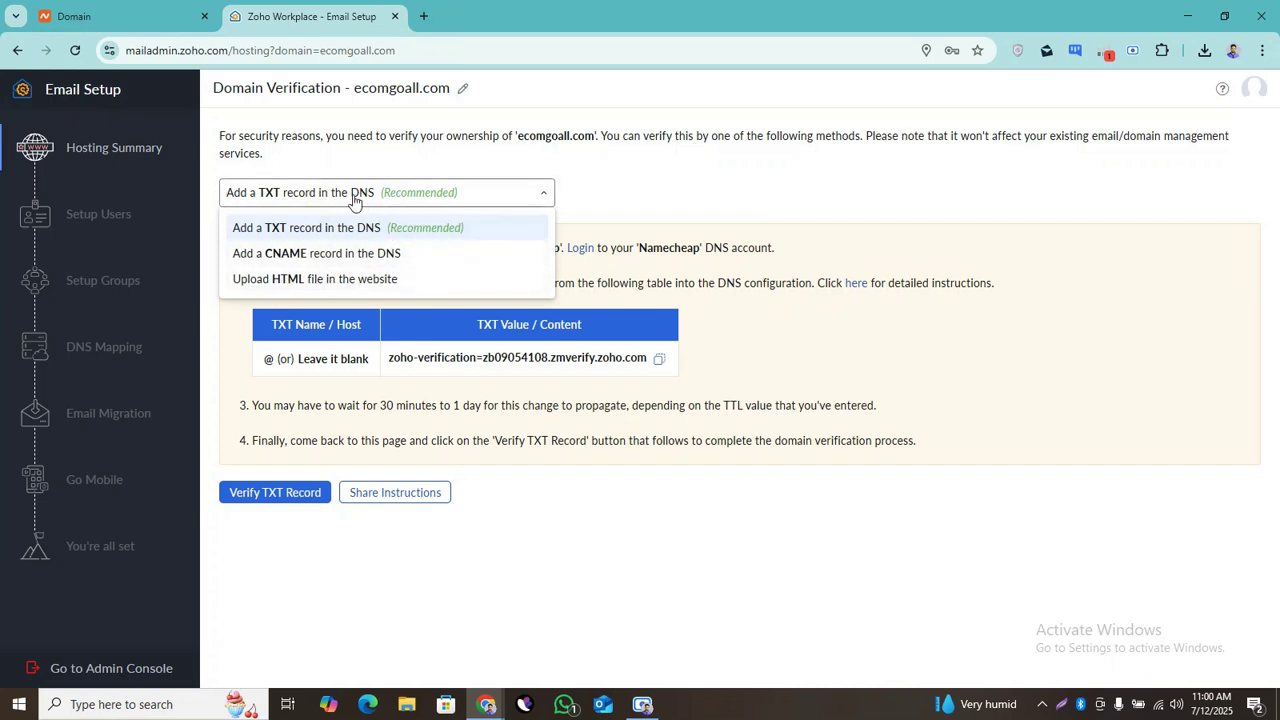
left_click(403, 229)
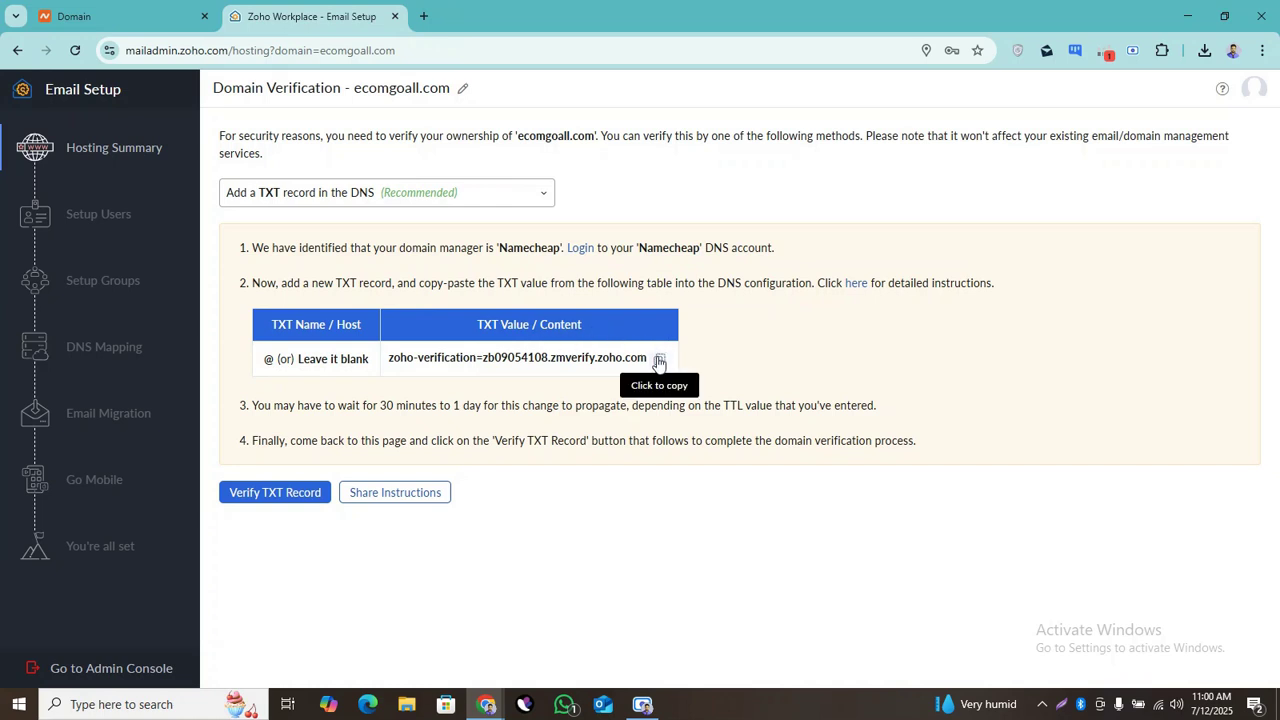
left_click(660, 360)
- On Namecheap's ecomgoall.com page, switch nameservers to Custom DNS, then back to BasicDNS
key("ctrl+shift+Tab")
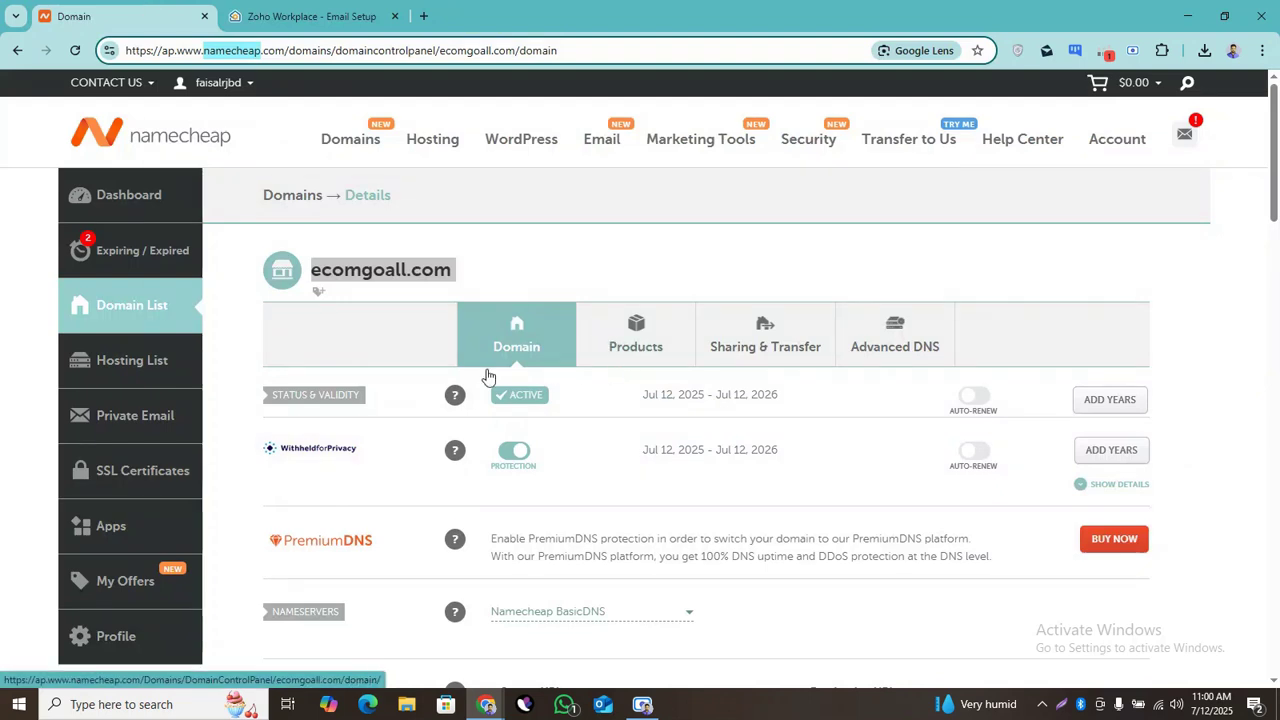
scroll(903, 409, "down", 1)
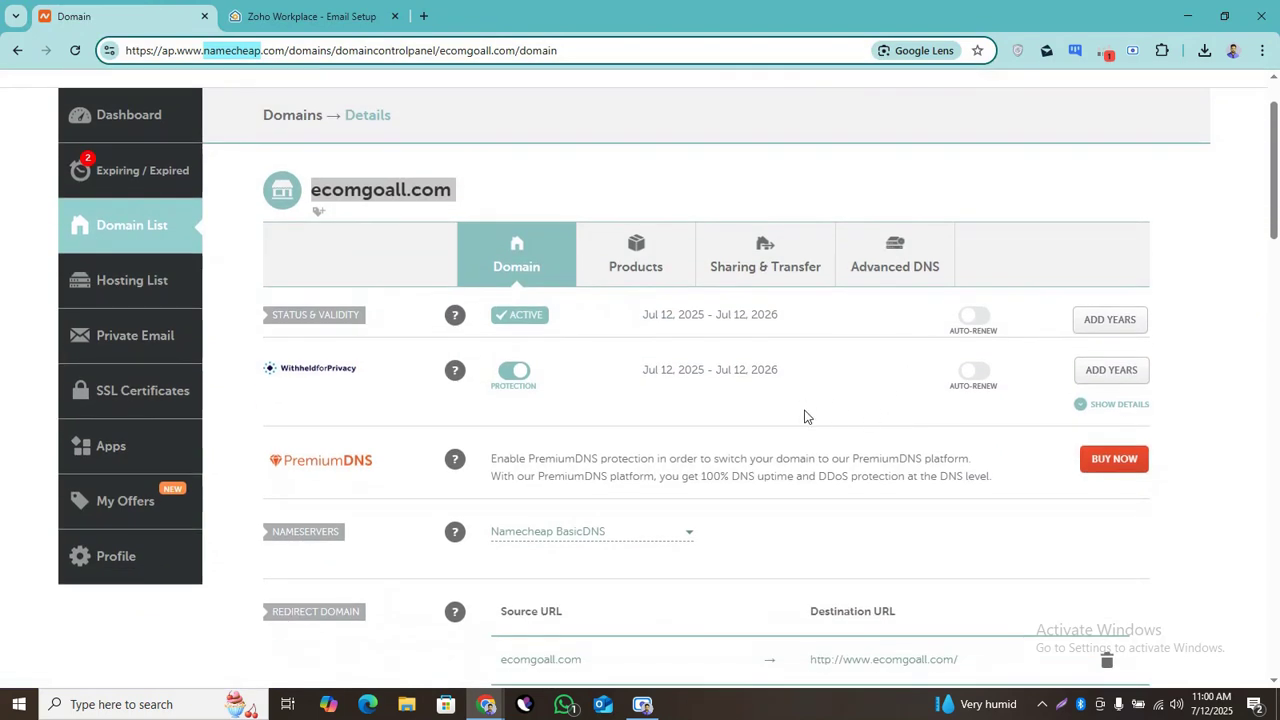
scroll(760, 405, "down", 2)
left_click(601, 376)
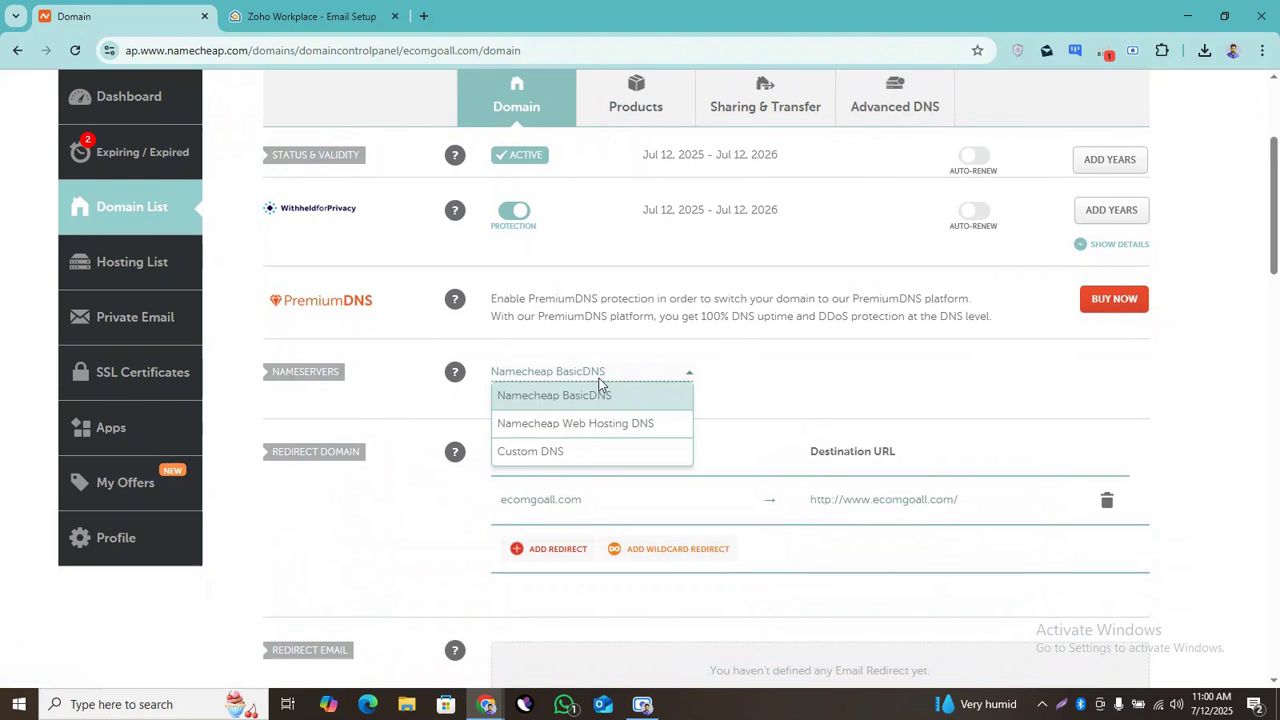
left_click(601, 451)
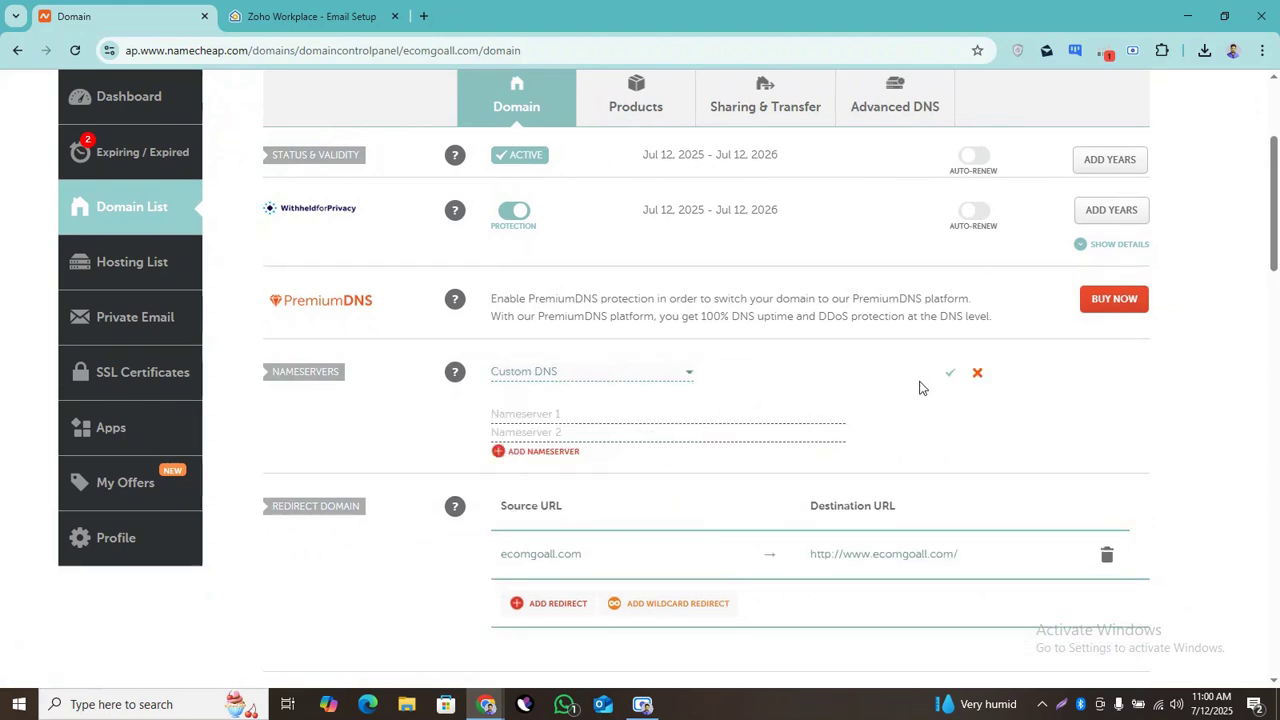
left_click(604, 373)
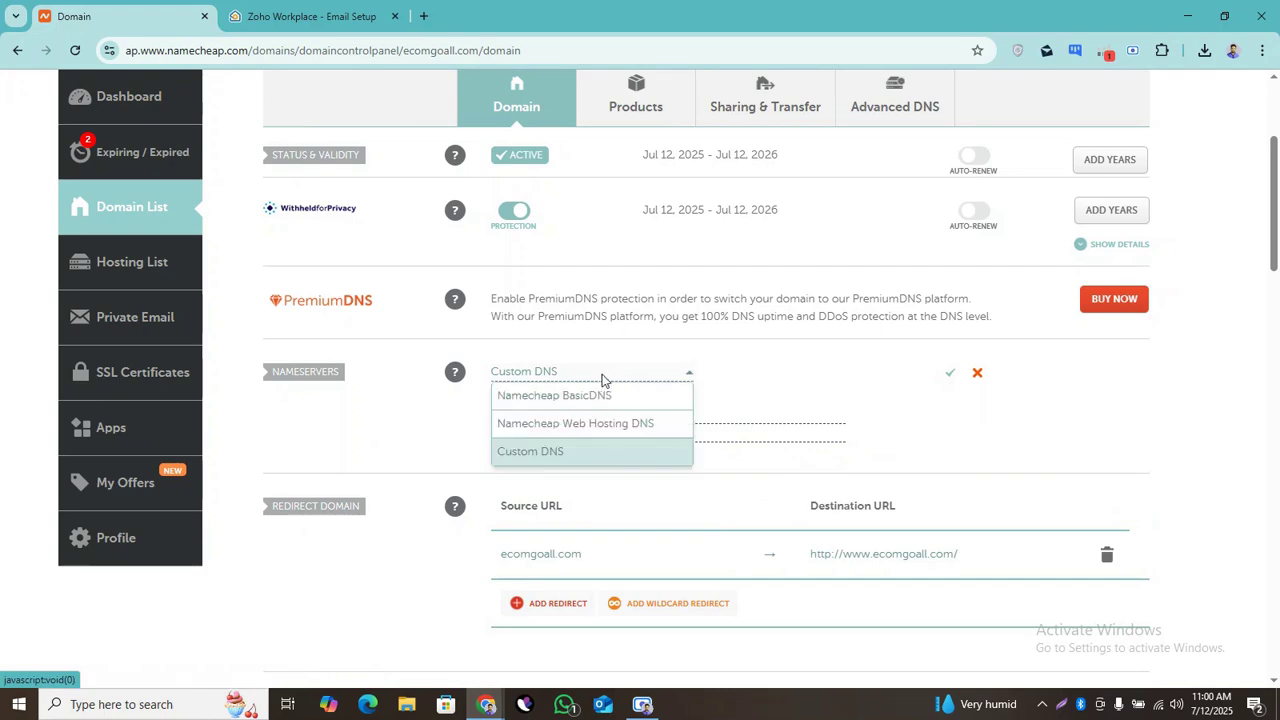
left_click(588, 396)
- Try saving Custom DNS nameservers again, then restore Namecheap BasicDNS
scroll(803, 390, "down", 1)
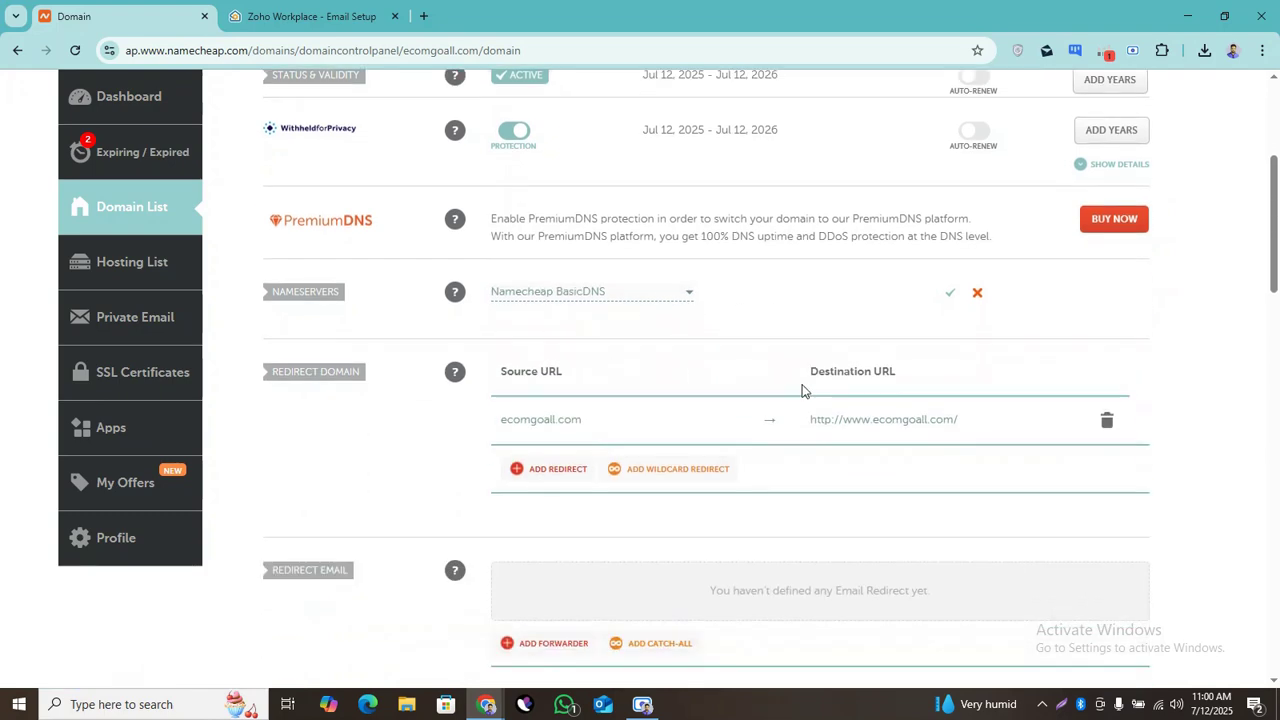
scroll(765, 391, "down", 6)
scroll(763, 392, "up", 3)
scroll(765, 392, "up", 3)
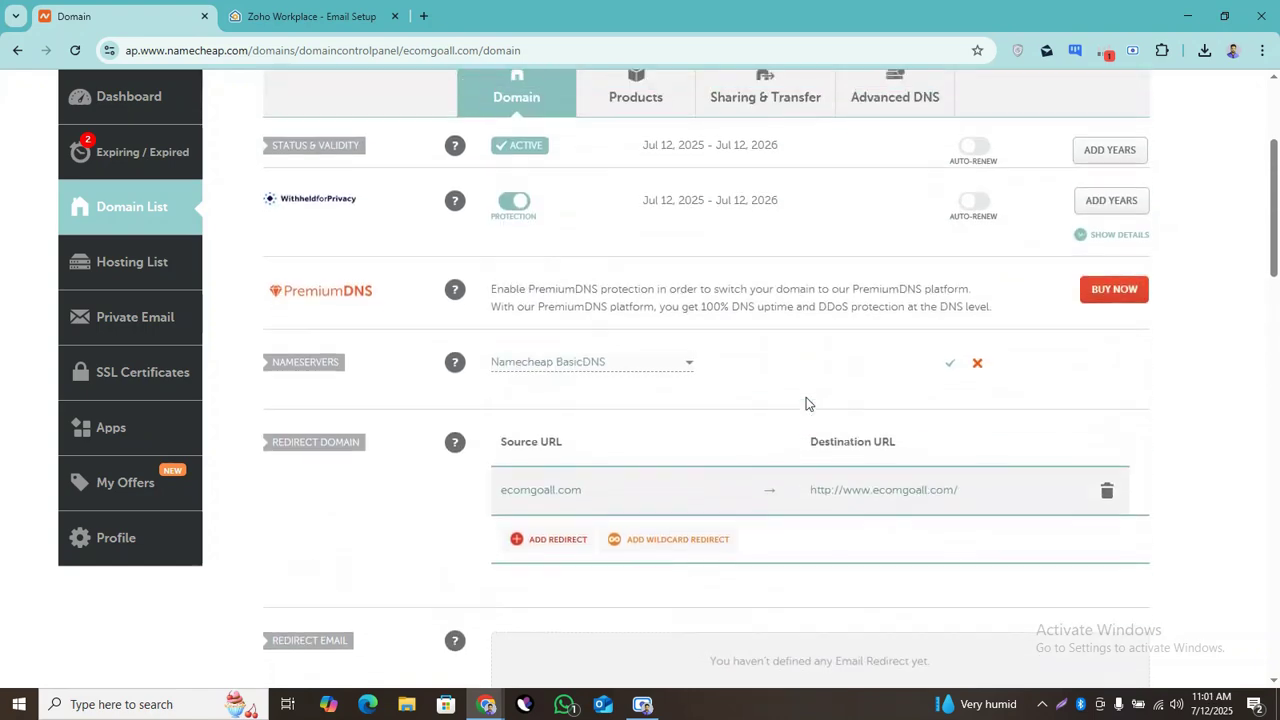
scroll(804, 396, "up", 1)
scroll(770, 395, "down", 2)
left_click(554, 291)
left_click(545, 371)
left_click(950, 293)
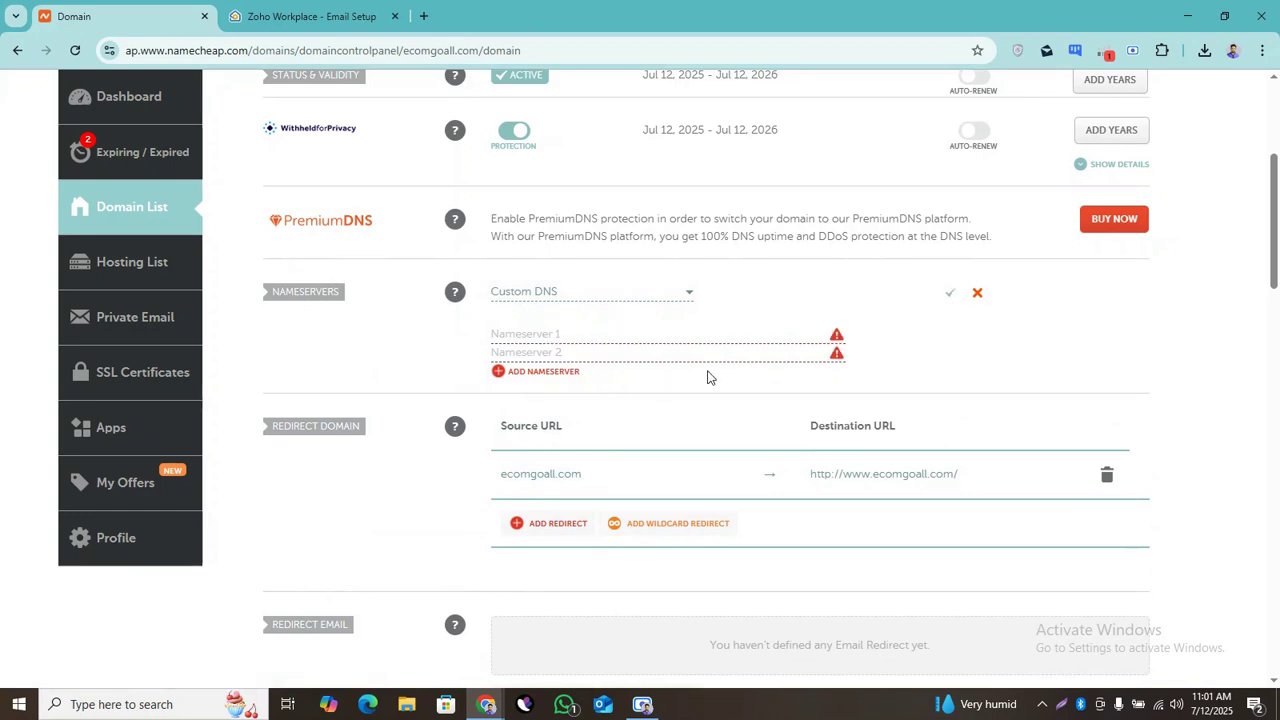
left_click(613, 291)
left_click(620, 314)
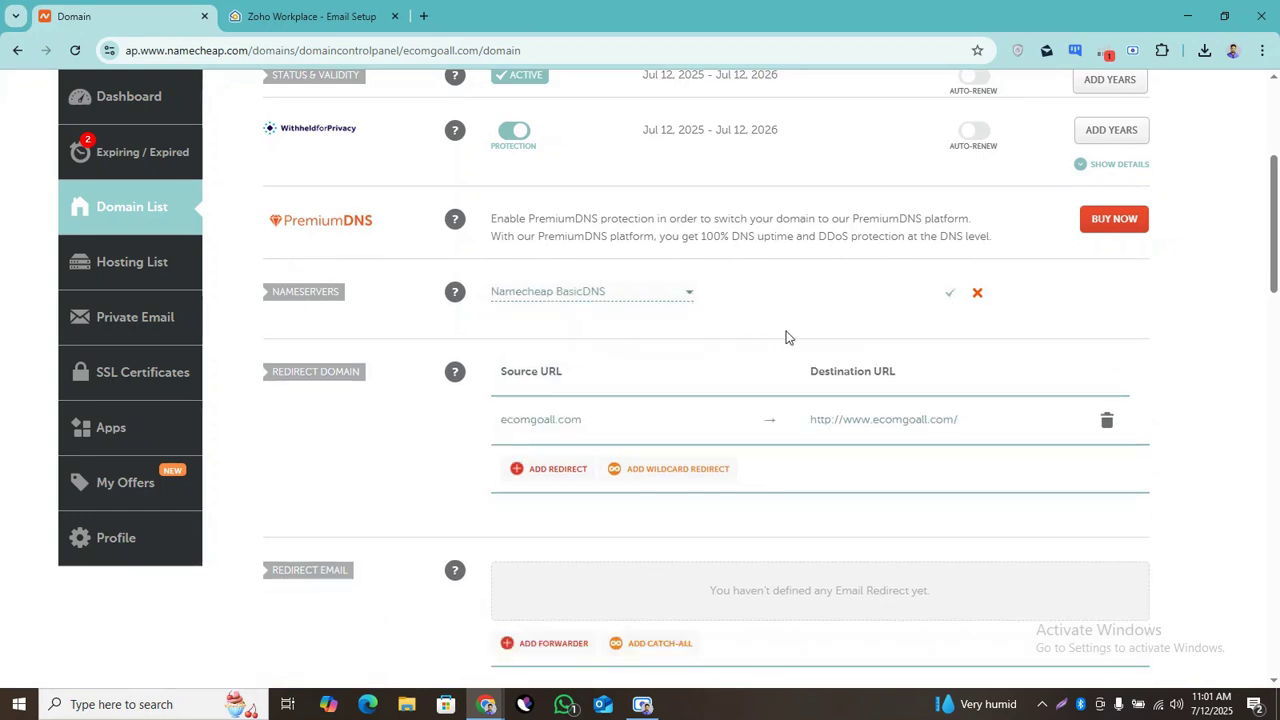
scroll(785, 336, "up", 2)
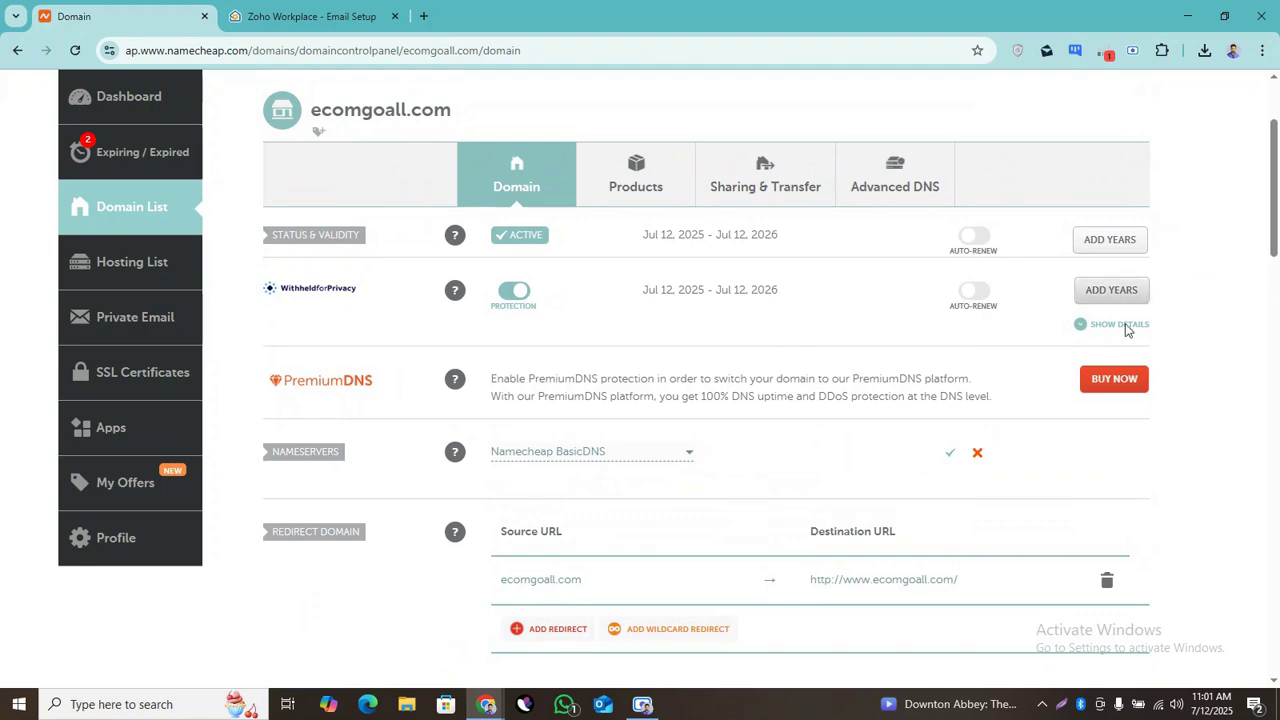
scroll(700, 445, "down", 3)
scroll(700, 456, "down", 3)
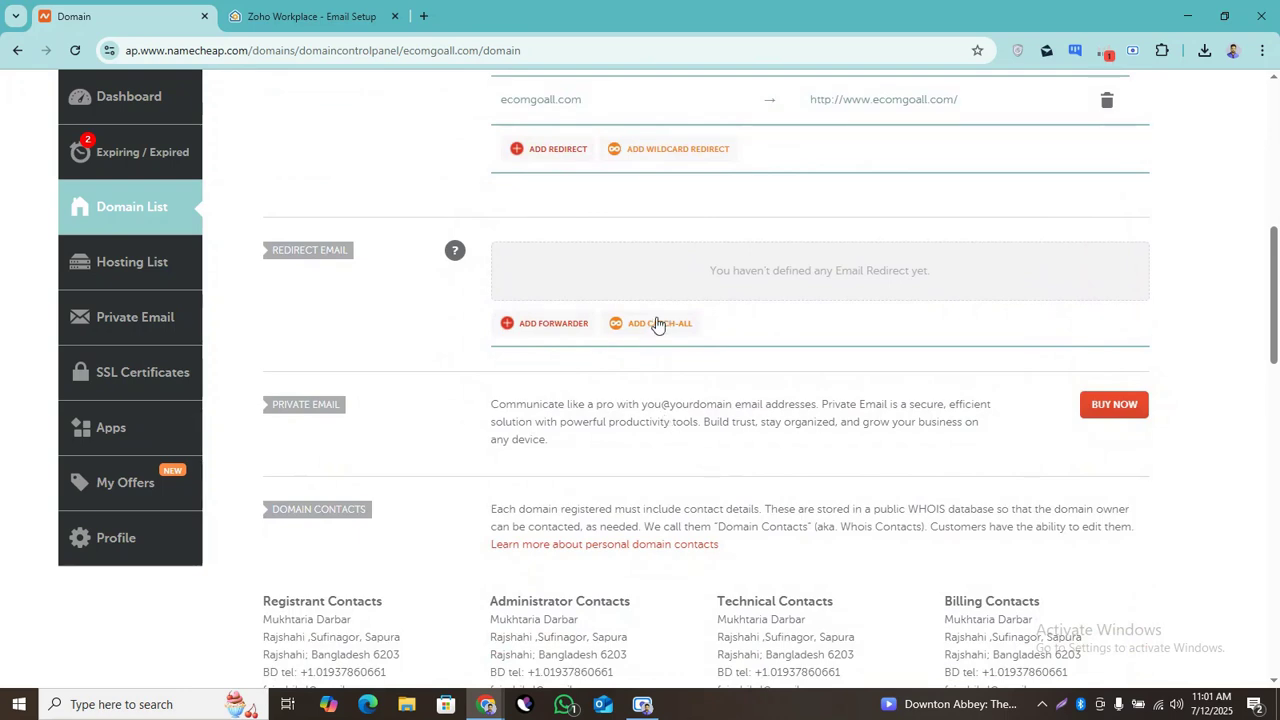
scroll(790, 340, "up", 3)
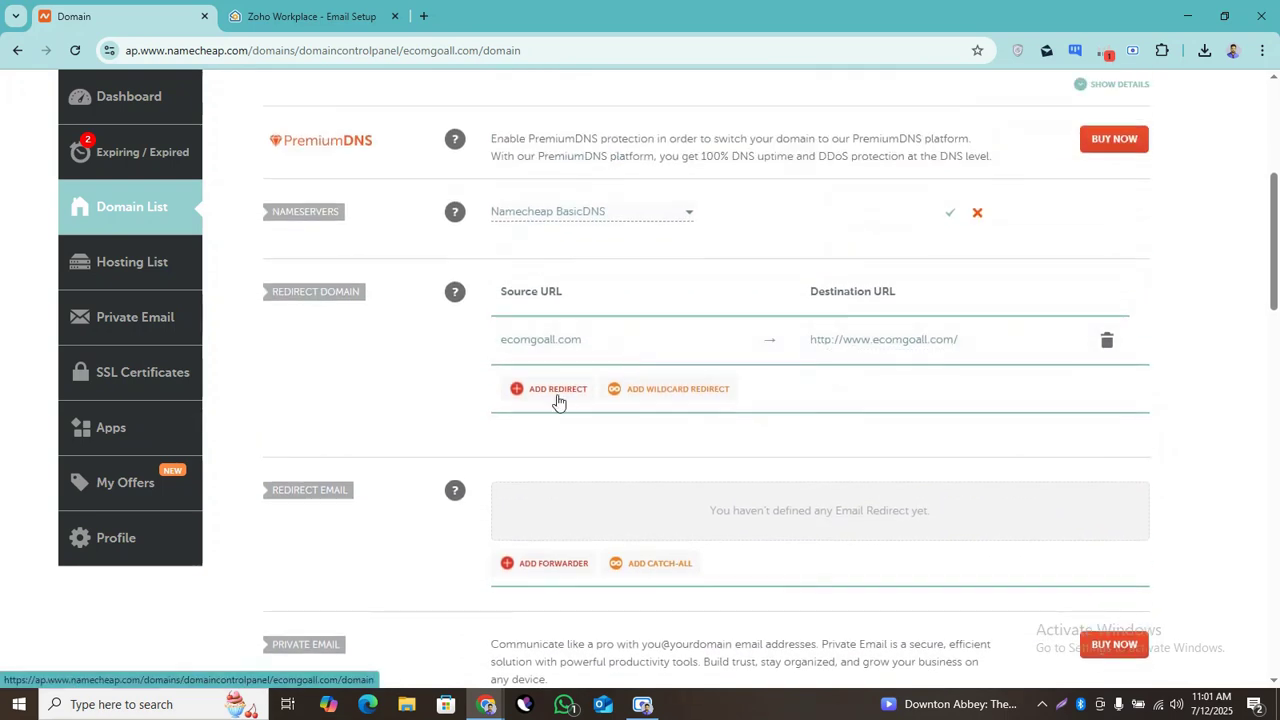
scroll(820, 397, "up", 2)
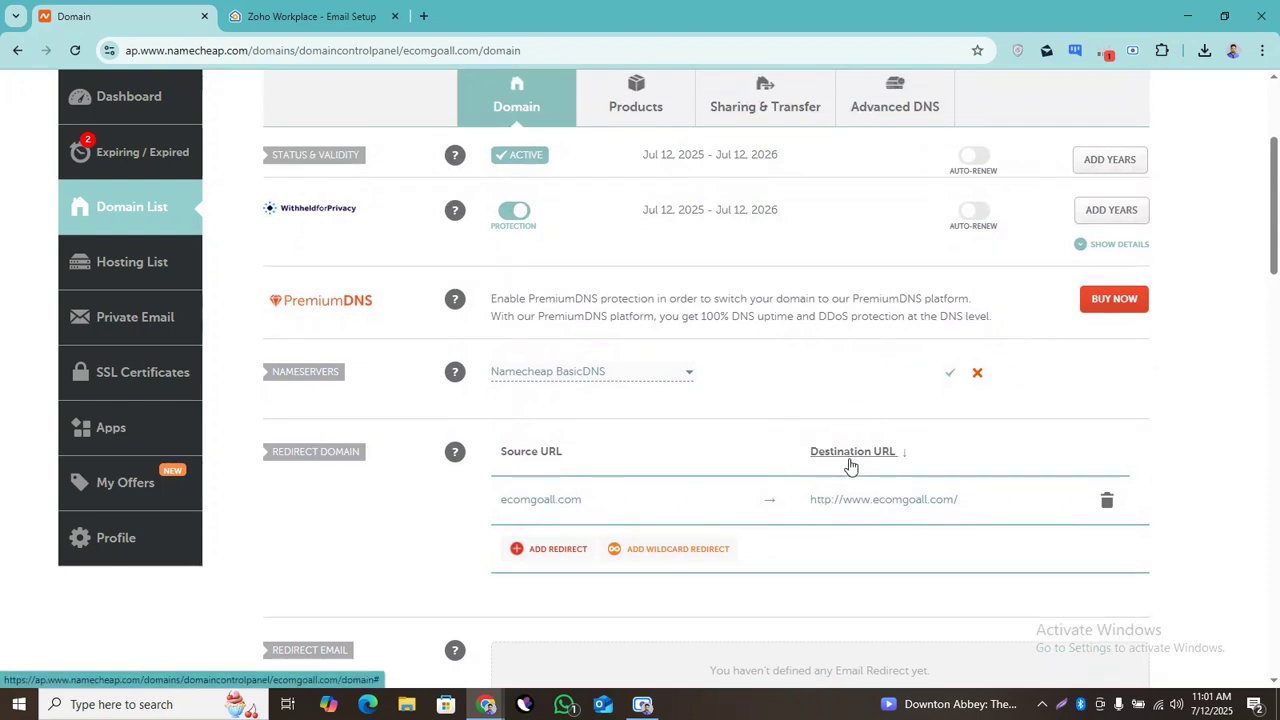
scroll(786, 438, "up", 1)
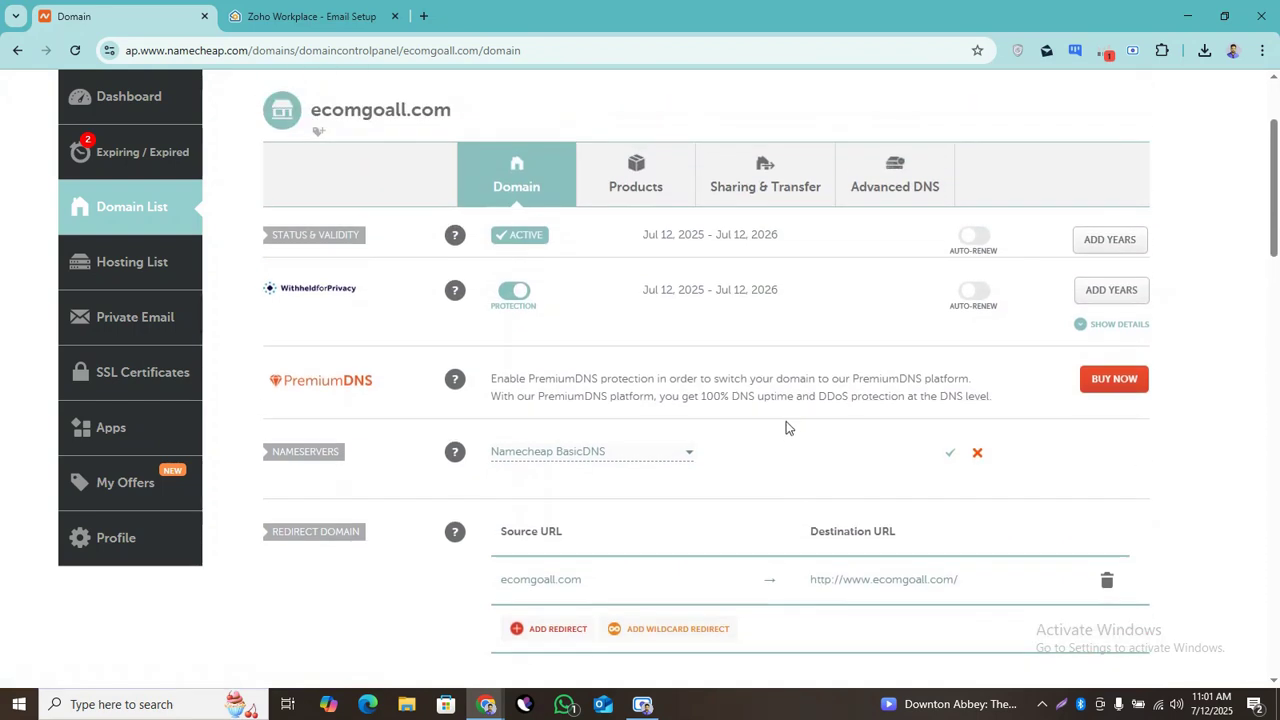
left_click(890, 178)
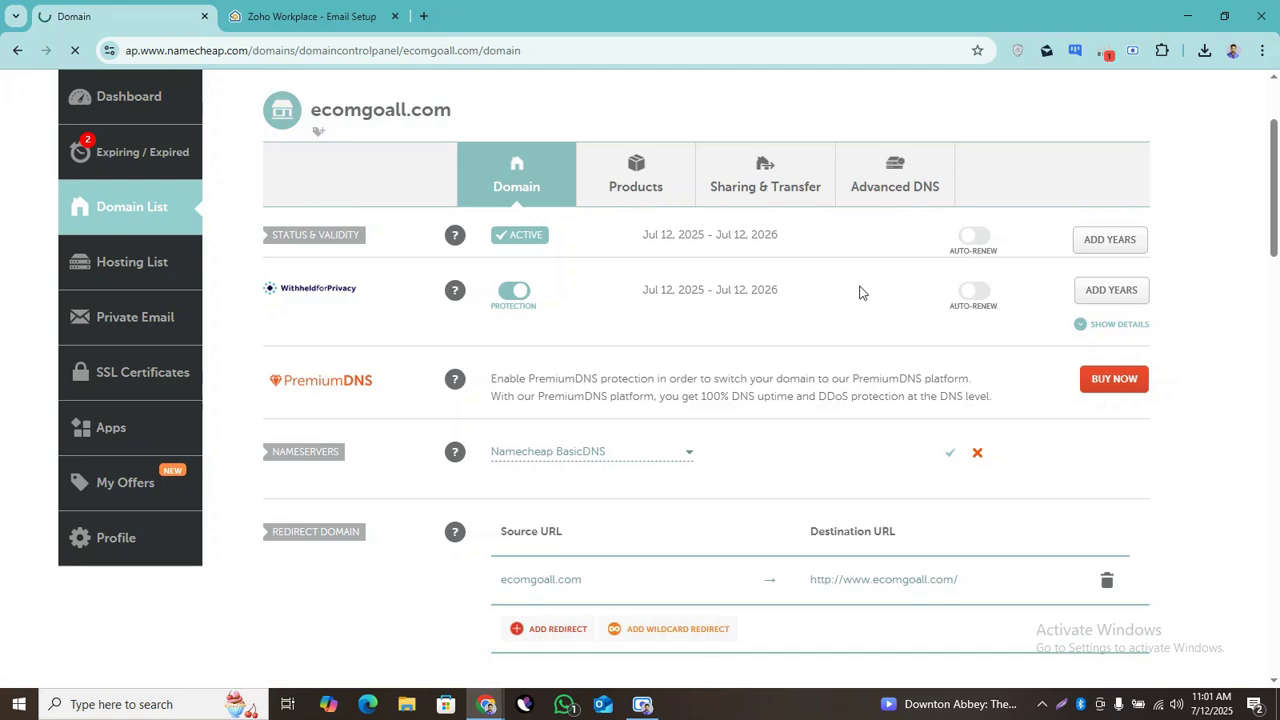
left_click(643, 705)
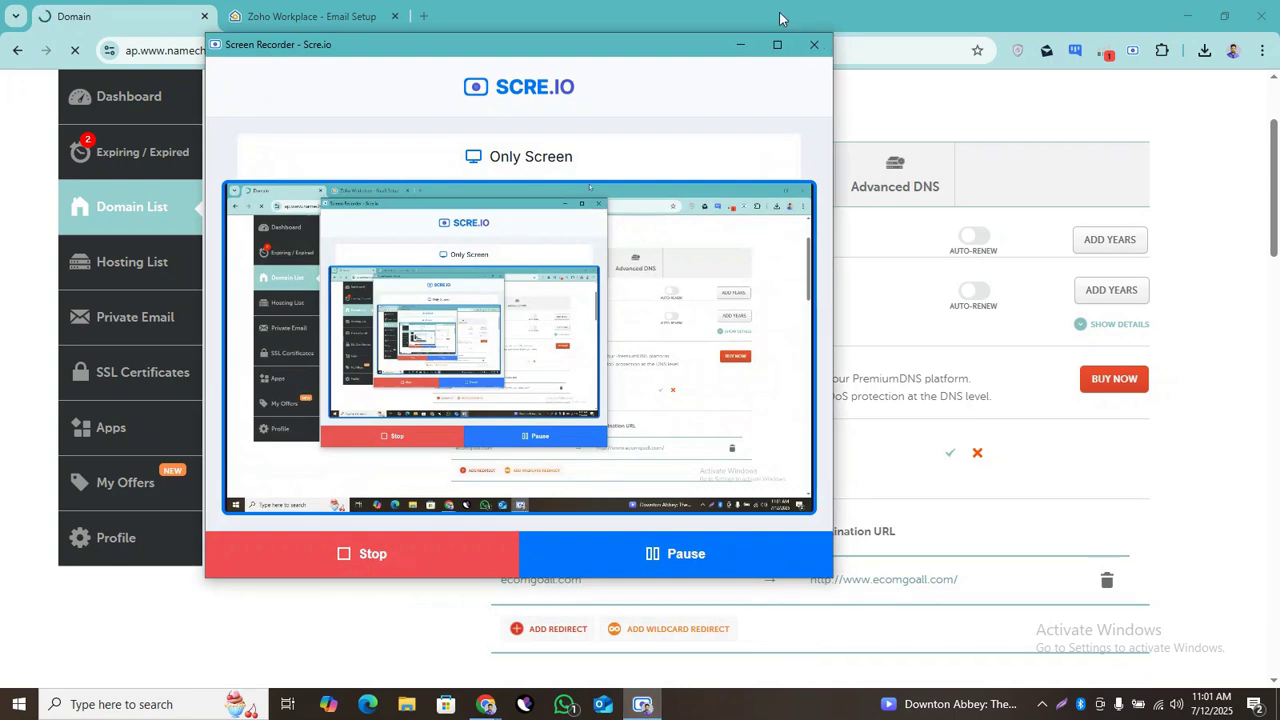
left_click(740, 44)
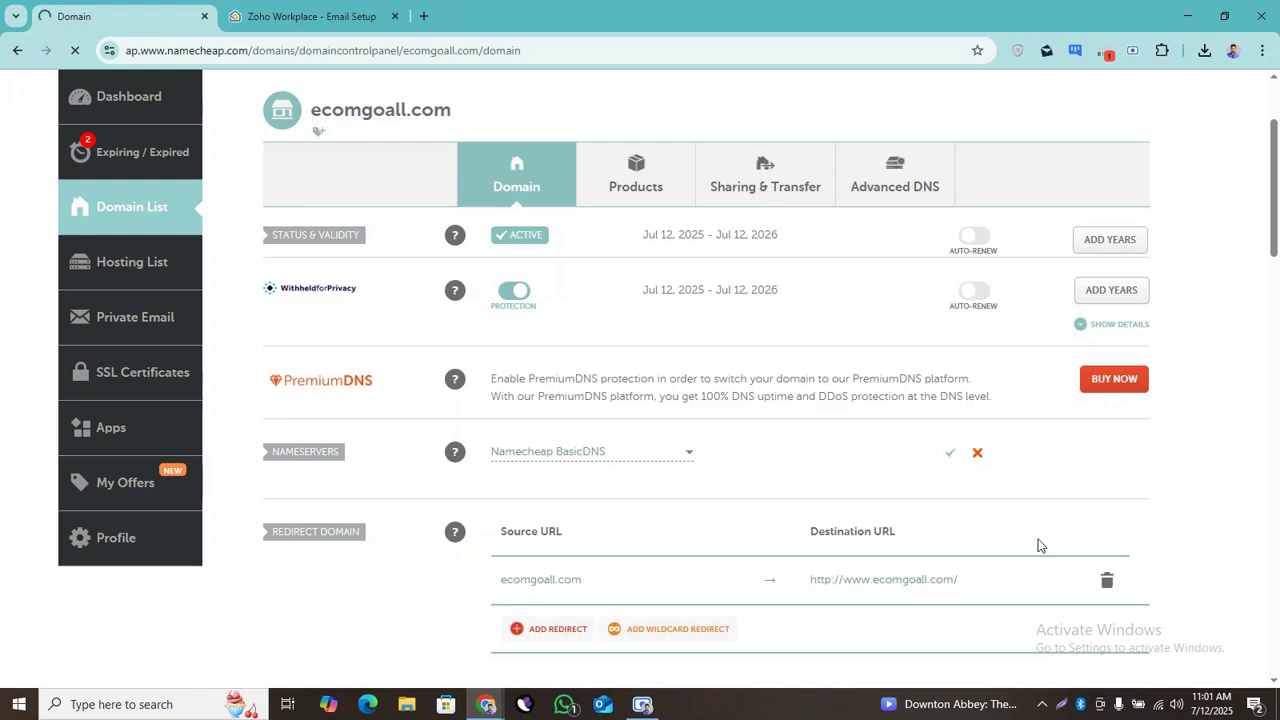
left_click(1160, 706)
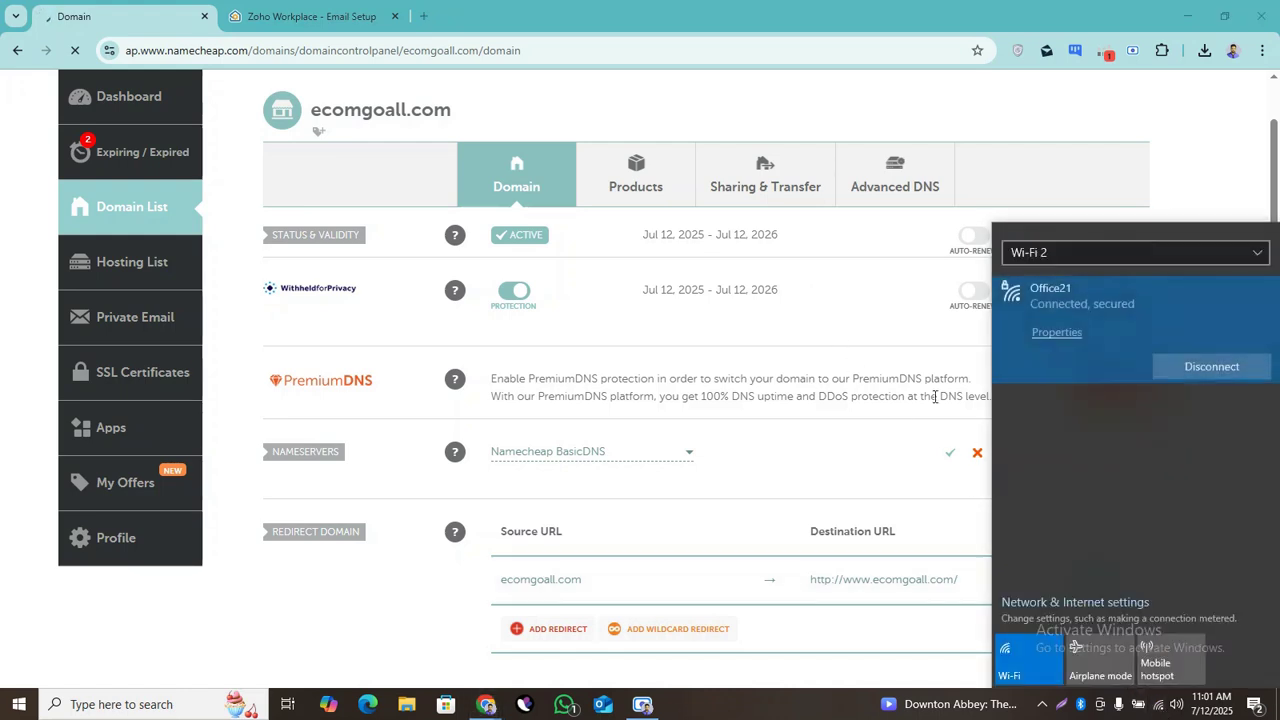
left_click(896, 312)
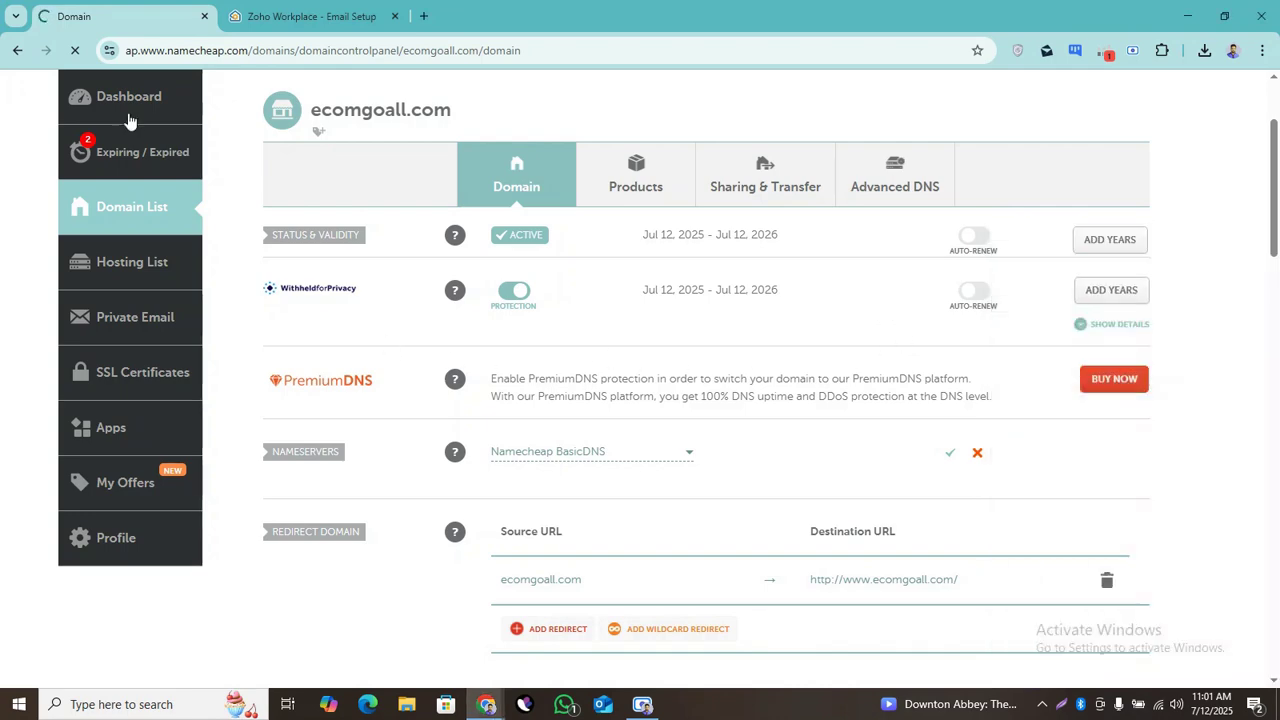
left_click(75, 59)
left_click(75, 52)
left_click(310, 16)
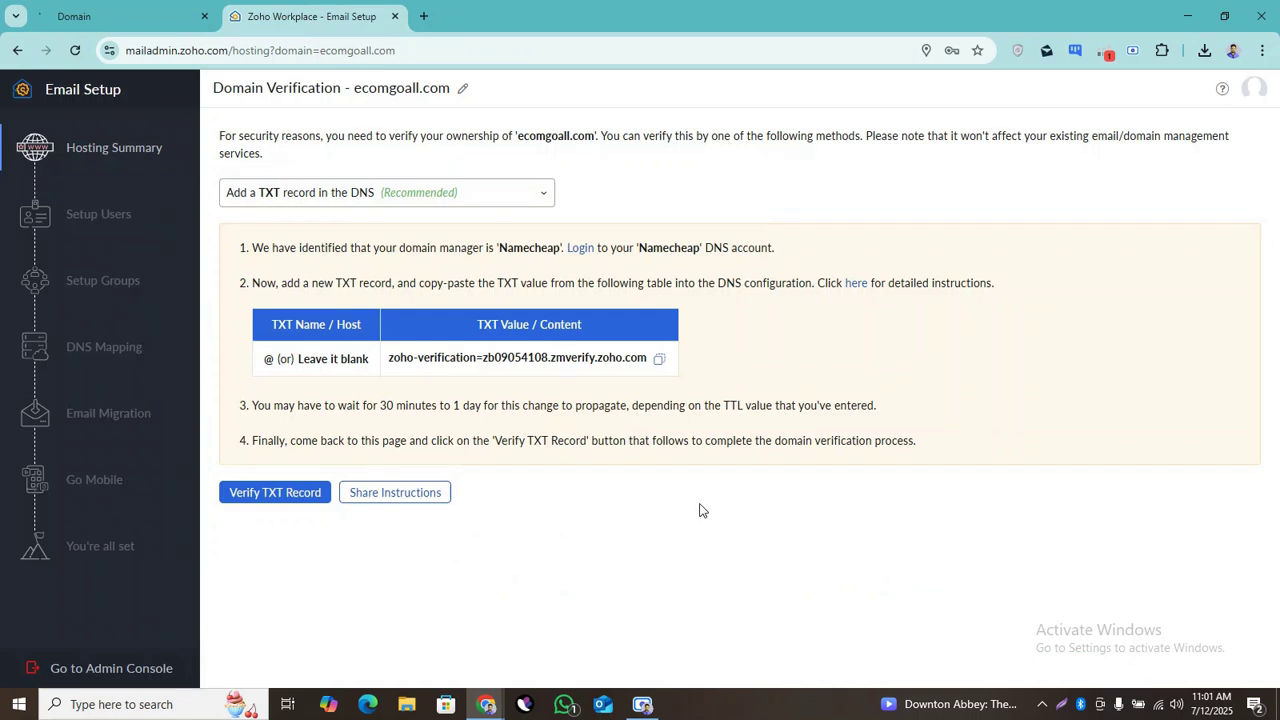
left_click(77, 12)
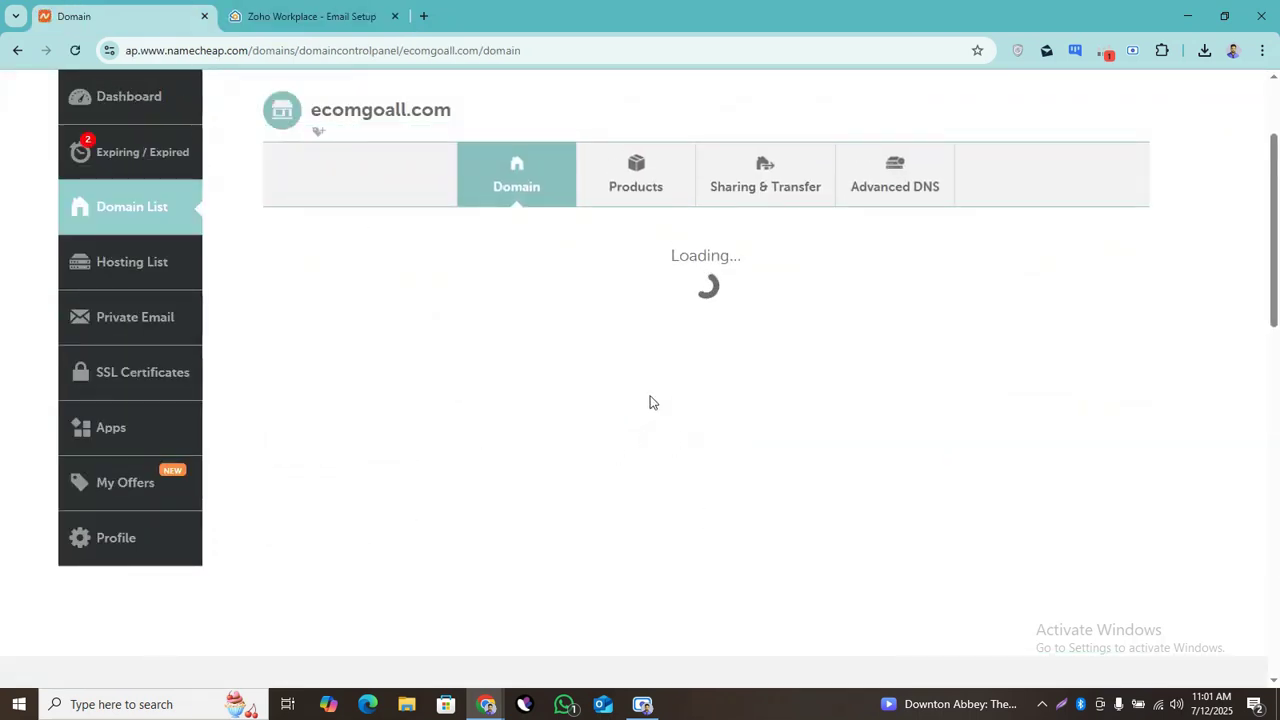
scroll(686, 445, "down", 4)
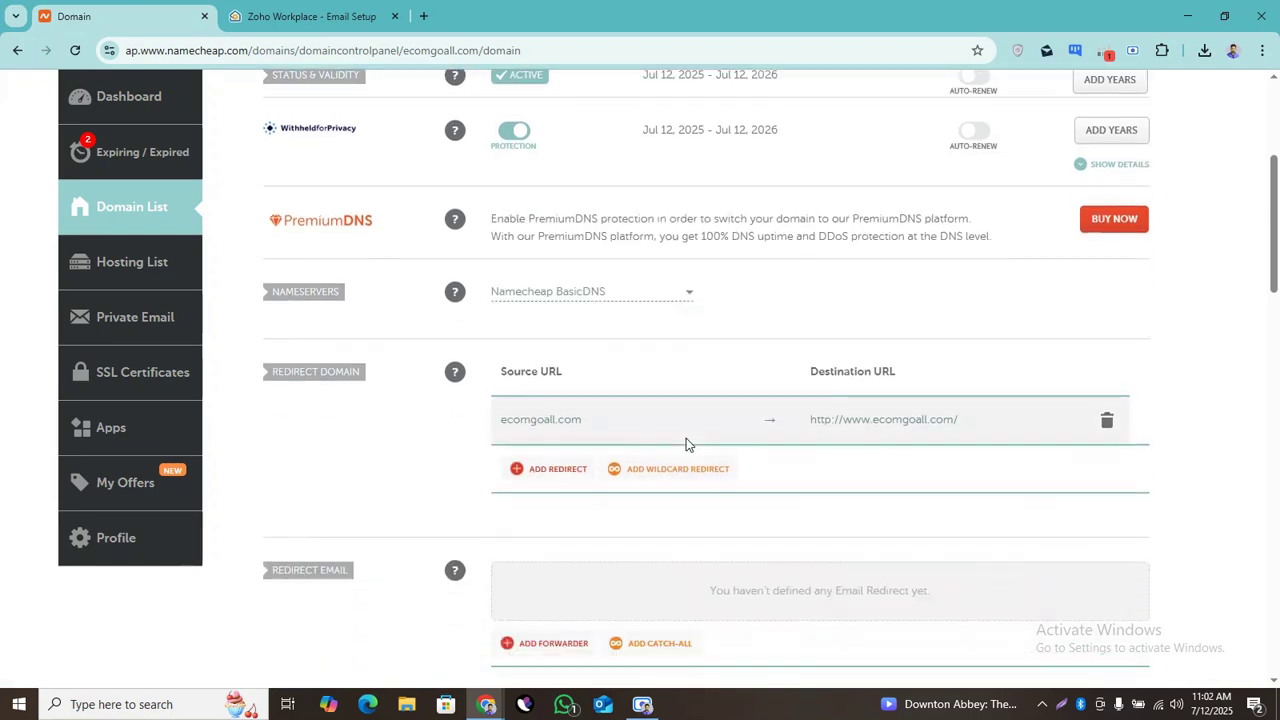
scroll(769, 443, "up", 5)
left_click(877, 355)
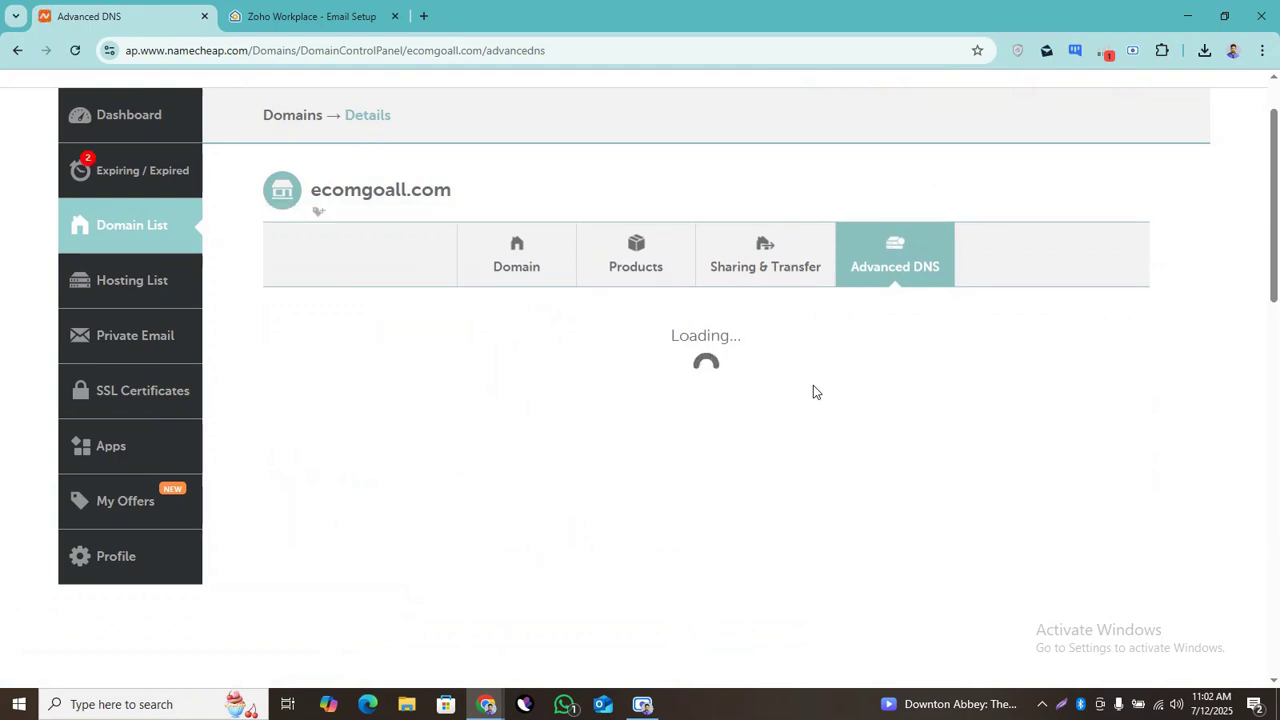
- Add a new TXT Record host entry with Host set to @
scroll(813, 390, "down", 1)
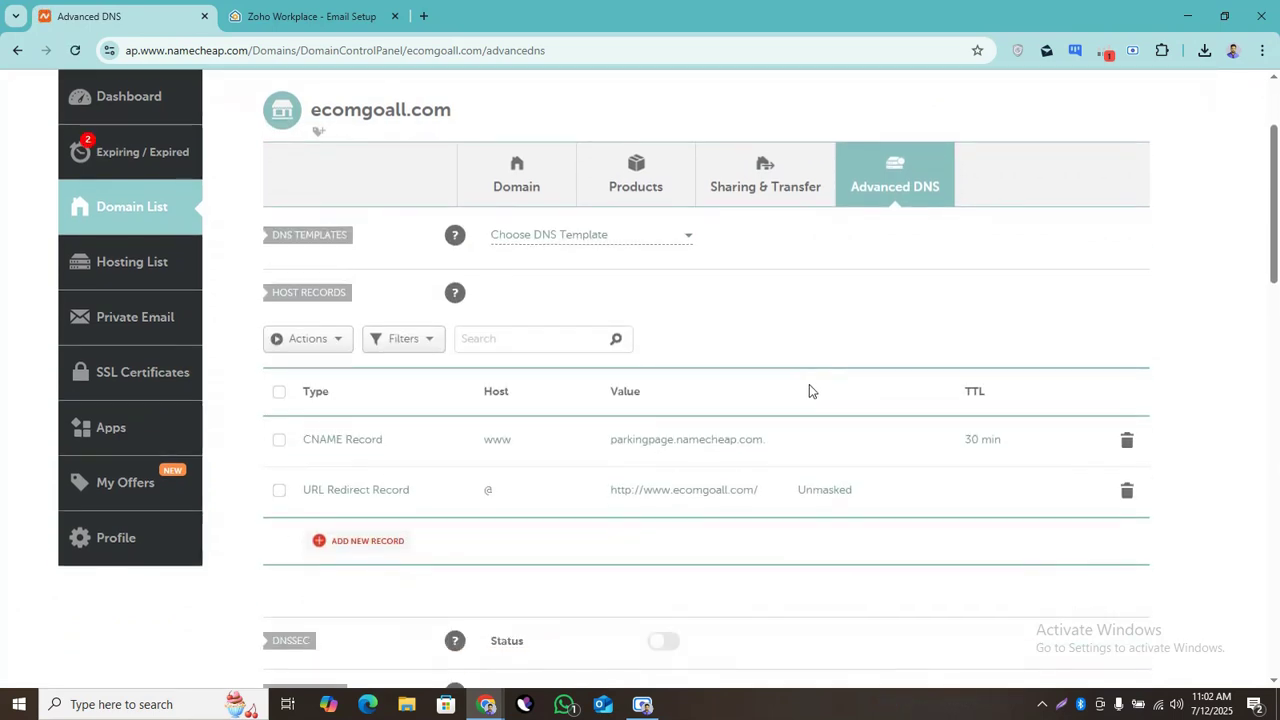
scroll(809, 390, "down", 1)
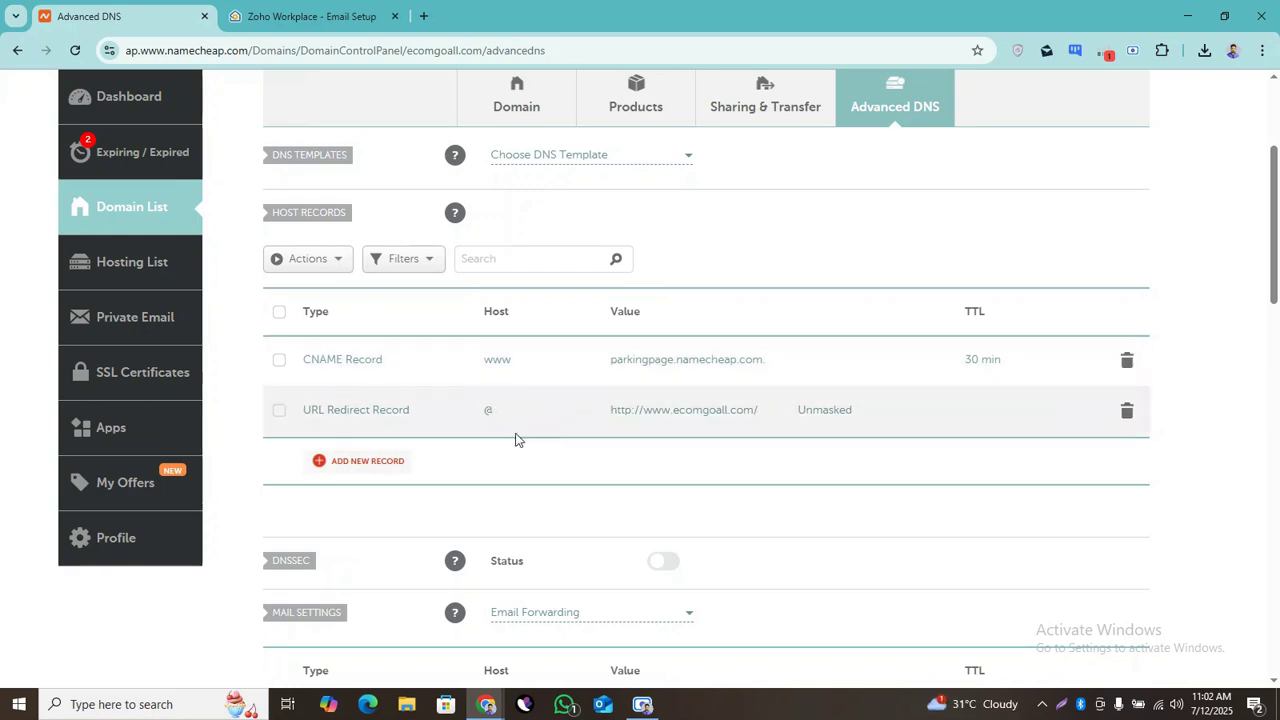
left_click(398, 468)
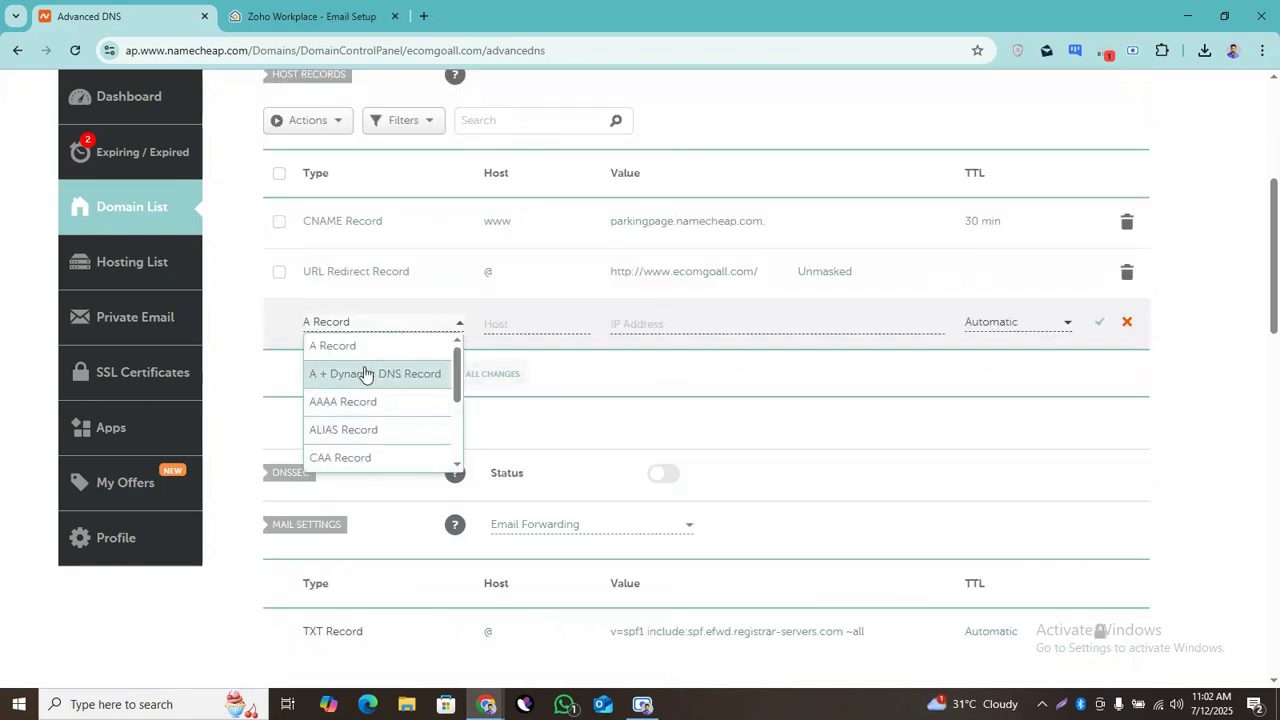
key("ctrl+Tab")
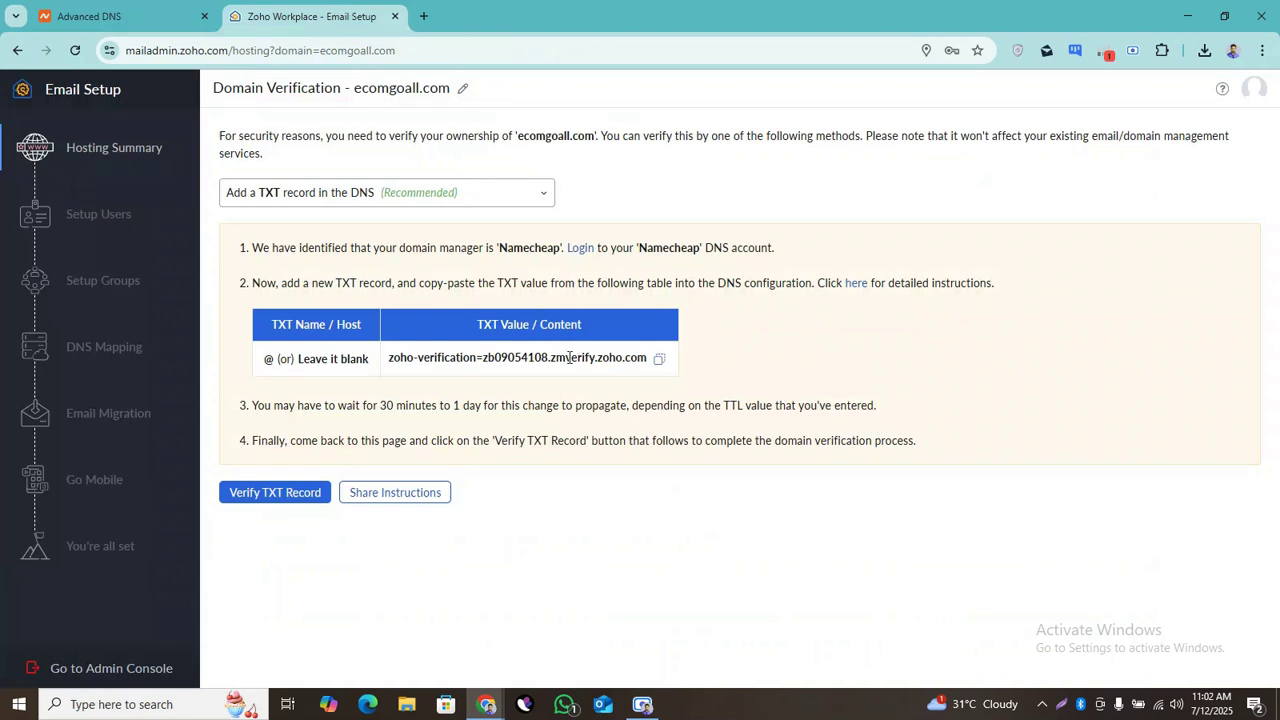
key("ctrl+Tab")
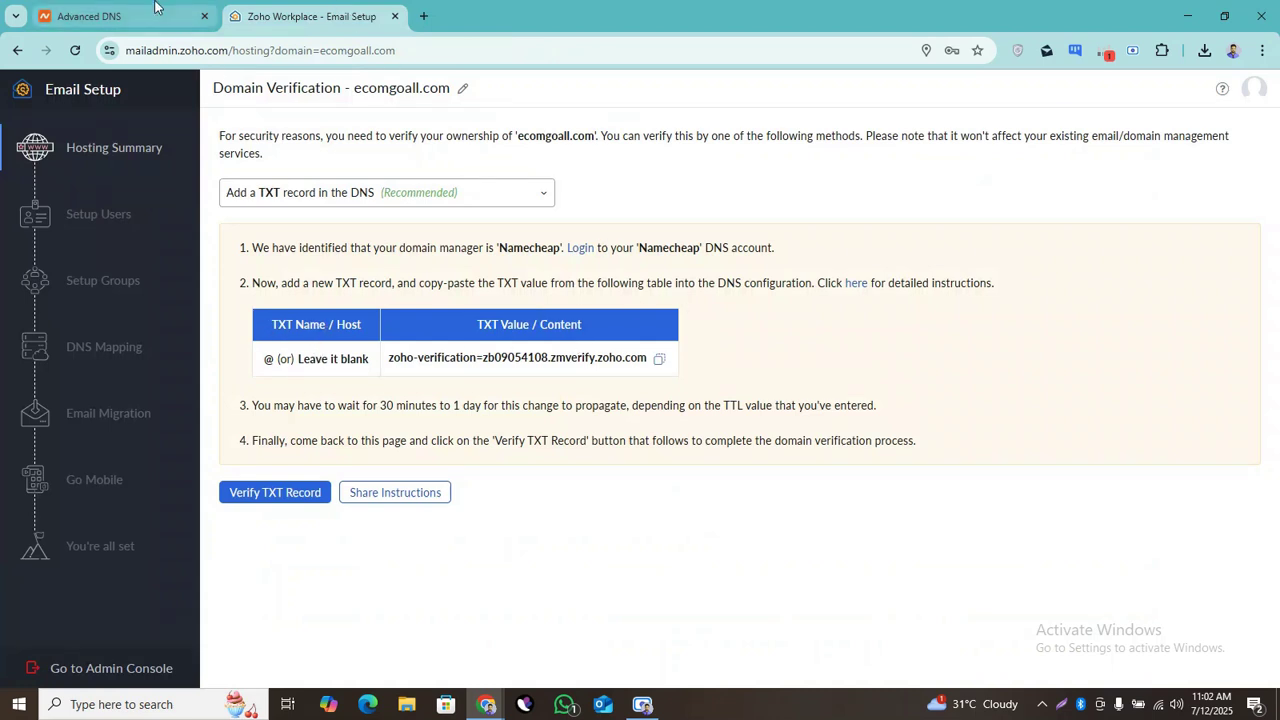
scroll(397, 410, "down", 5)
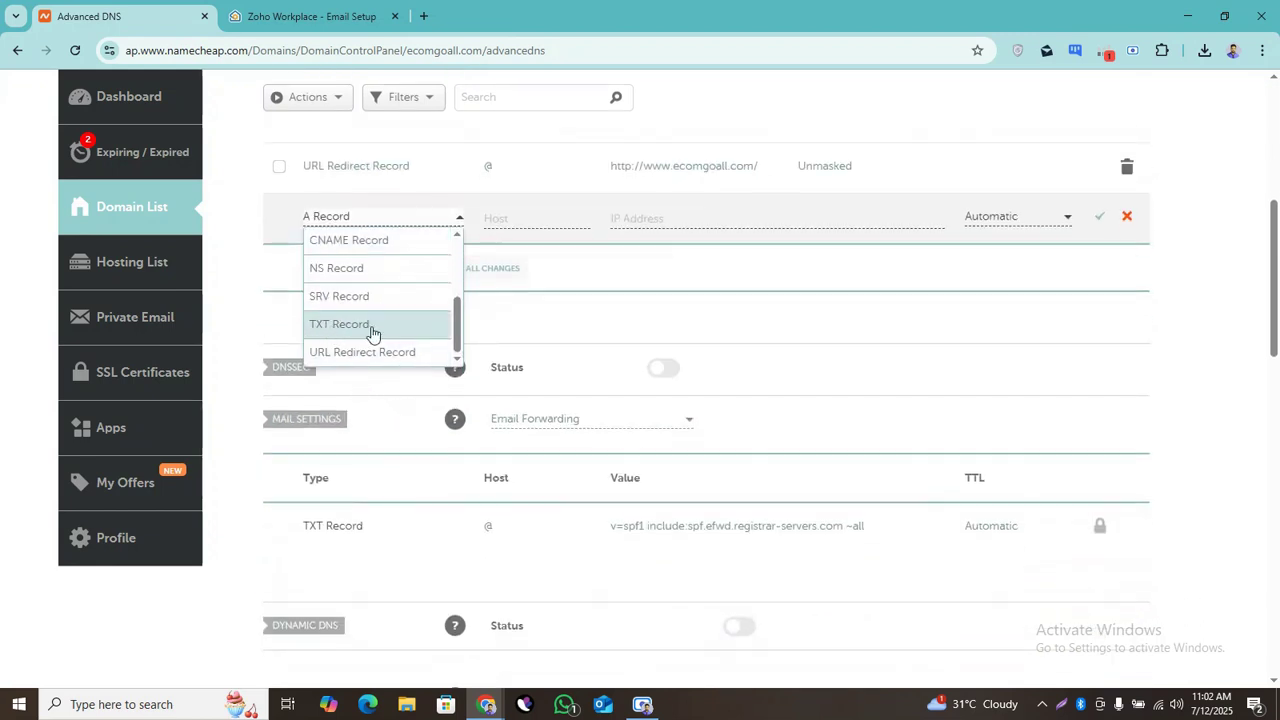
left_click(350, 327)
left_click(505, 217)
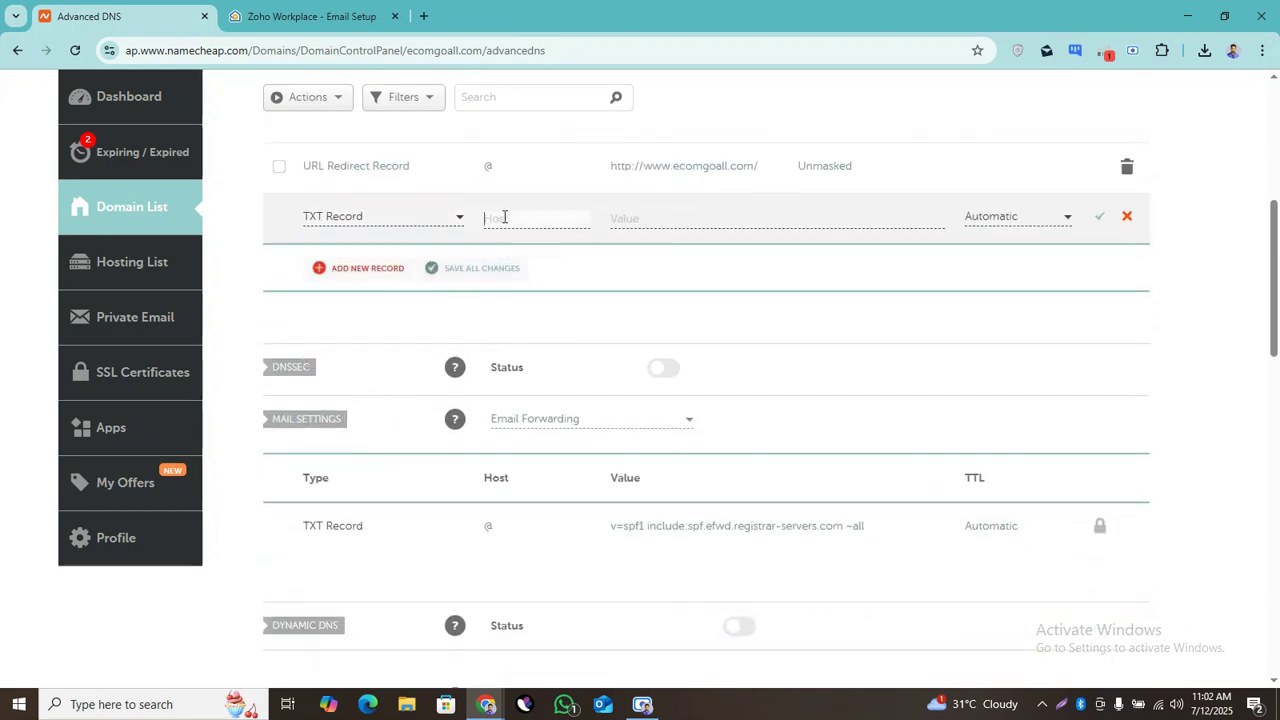
type("@")
- Paste the copied Zoho verification value into the record's Value and save it
left_click(647, 219)
left_click(367, 10)
left_click(664, 366)
left_click(100, 16)
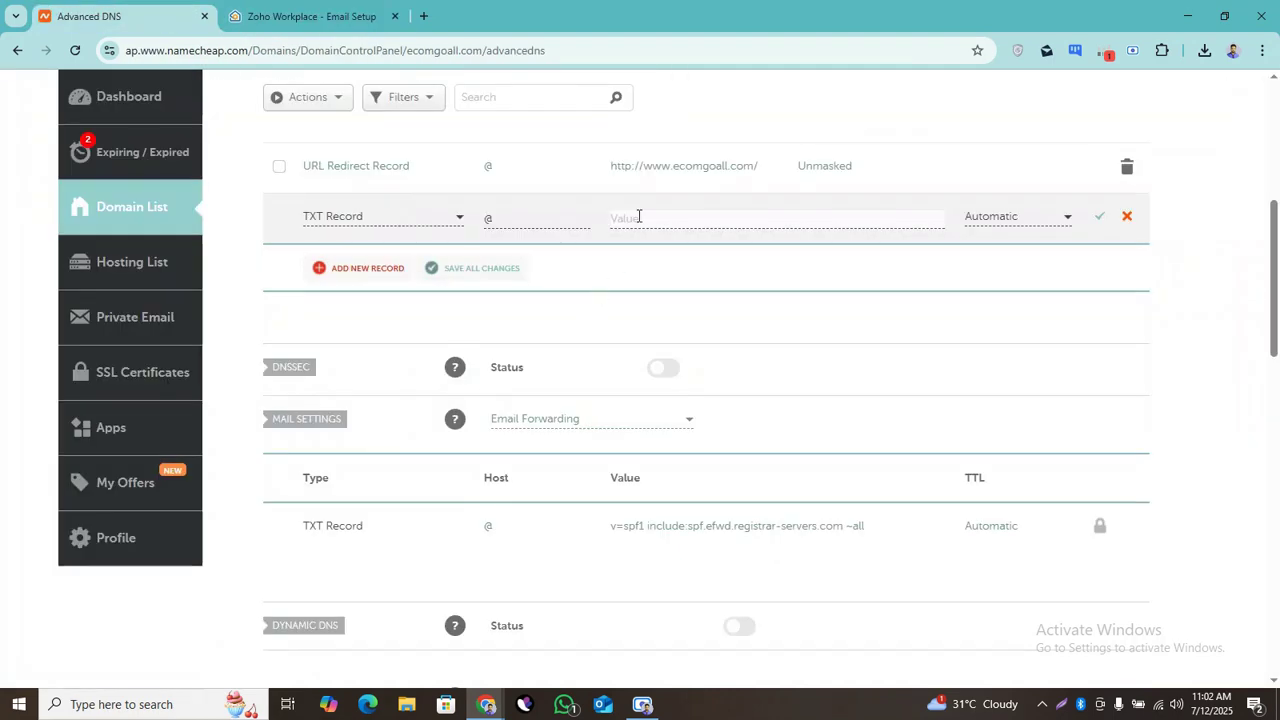
key("ctrl+v")
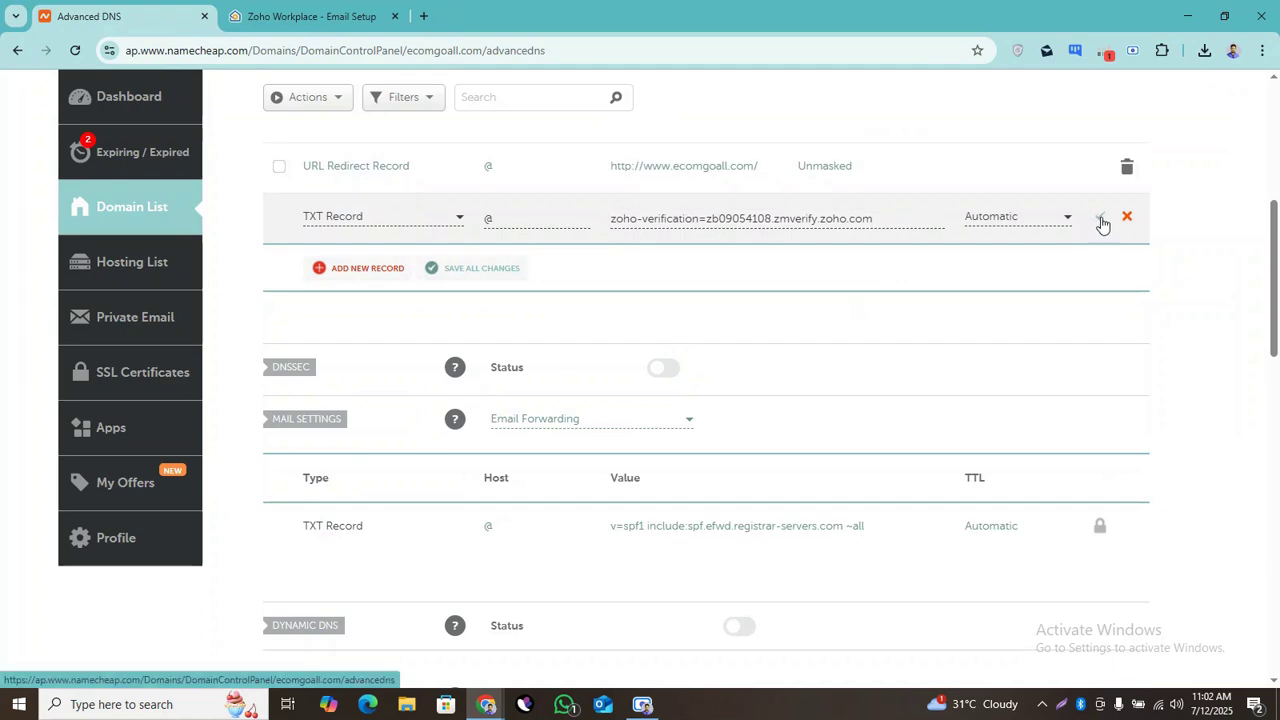
left_click(1099, 216)
scroll(506, 500, "up", 2)
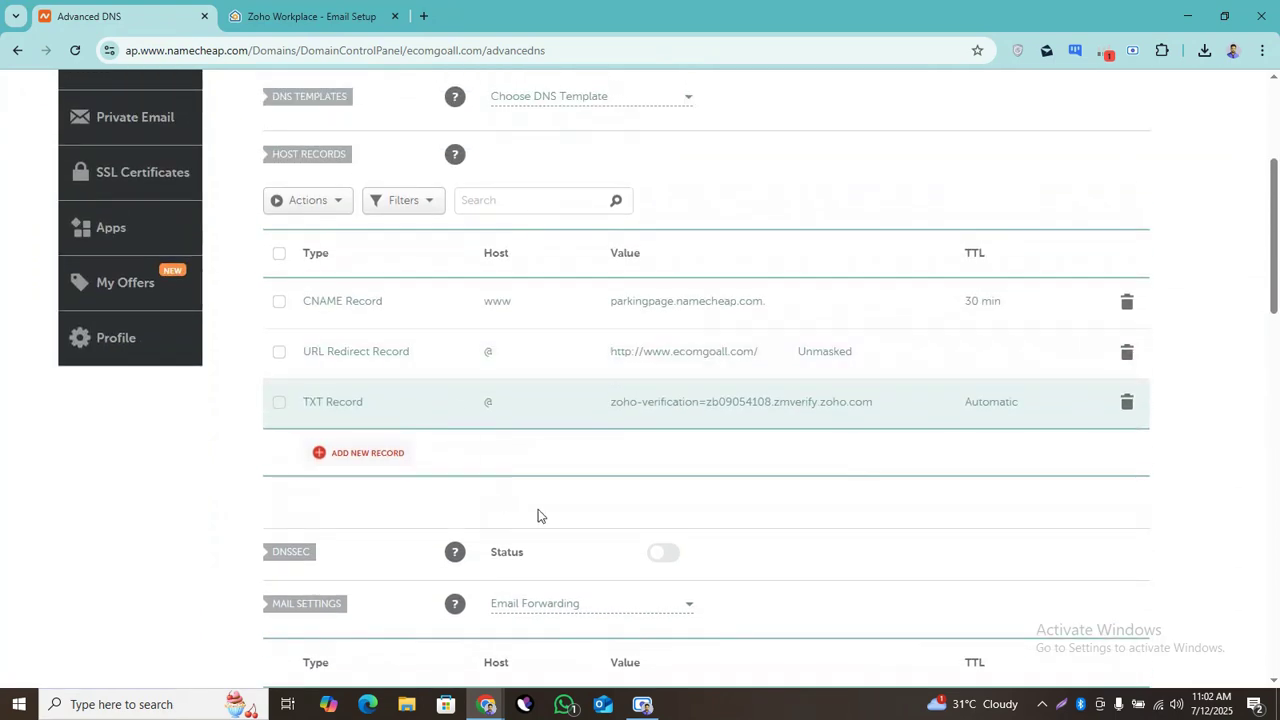
scroll(780, 417, "up", 3)
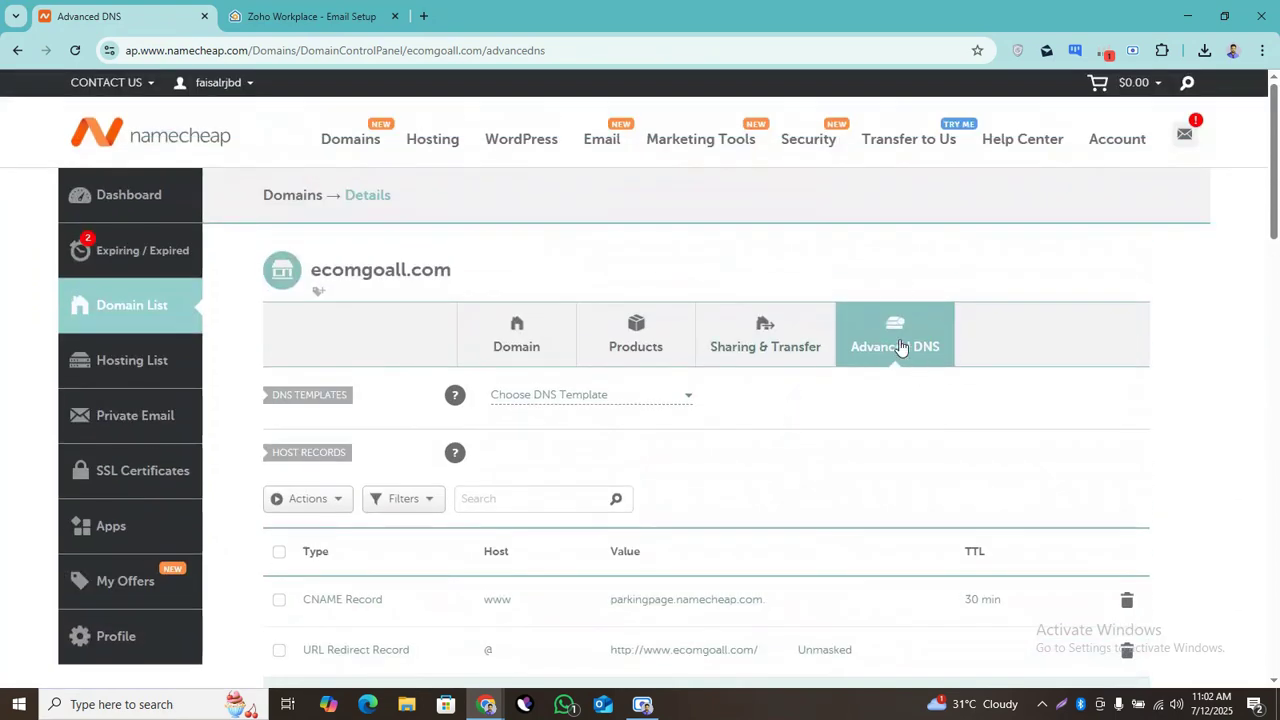
scroll(900, 400, "down", 5)
scroll(728, 338, "up", 2)
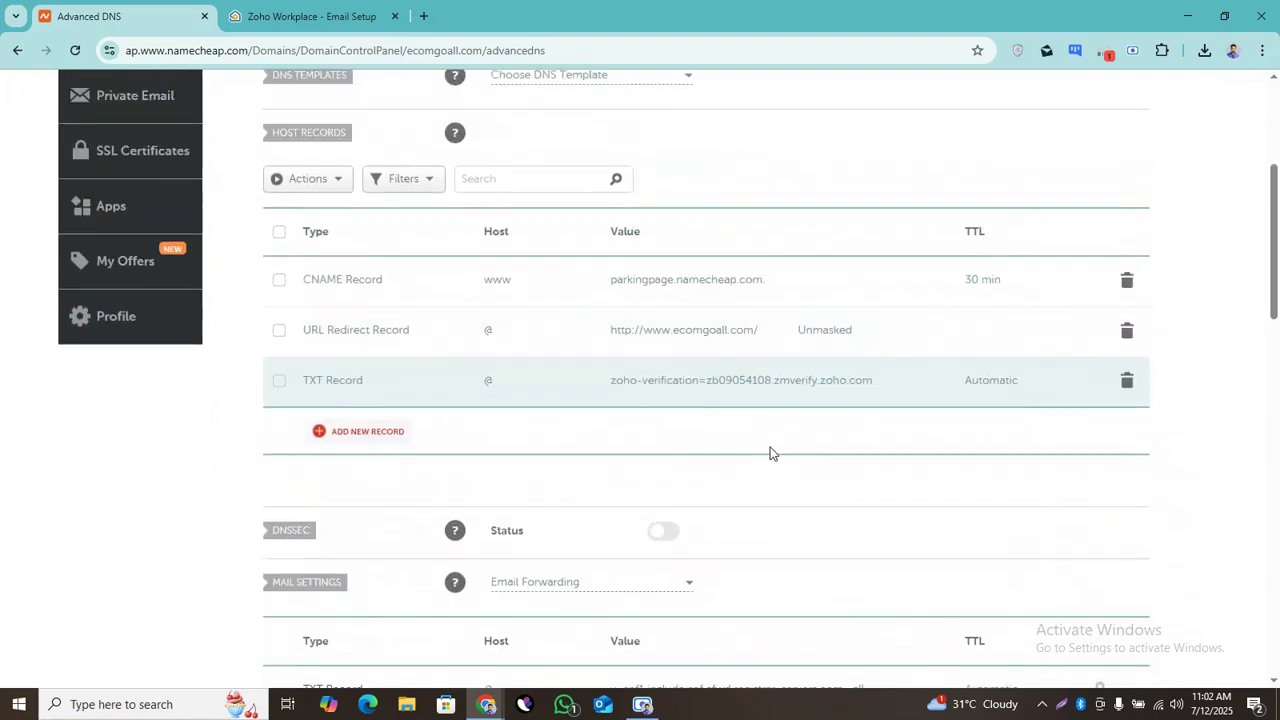
key("ctrl+Tab")
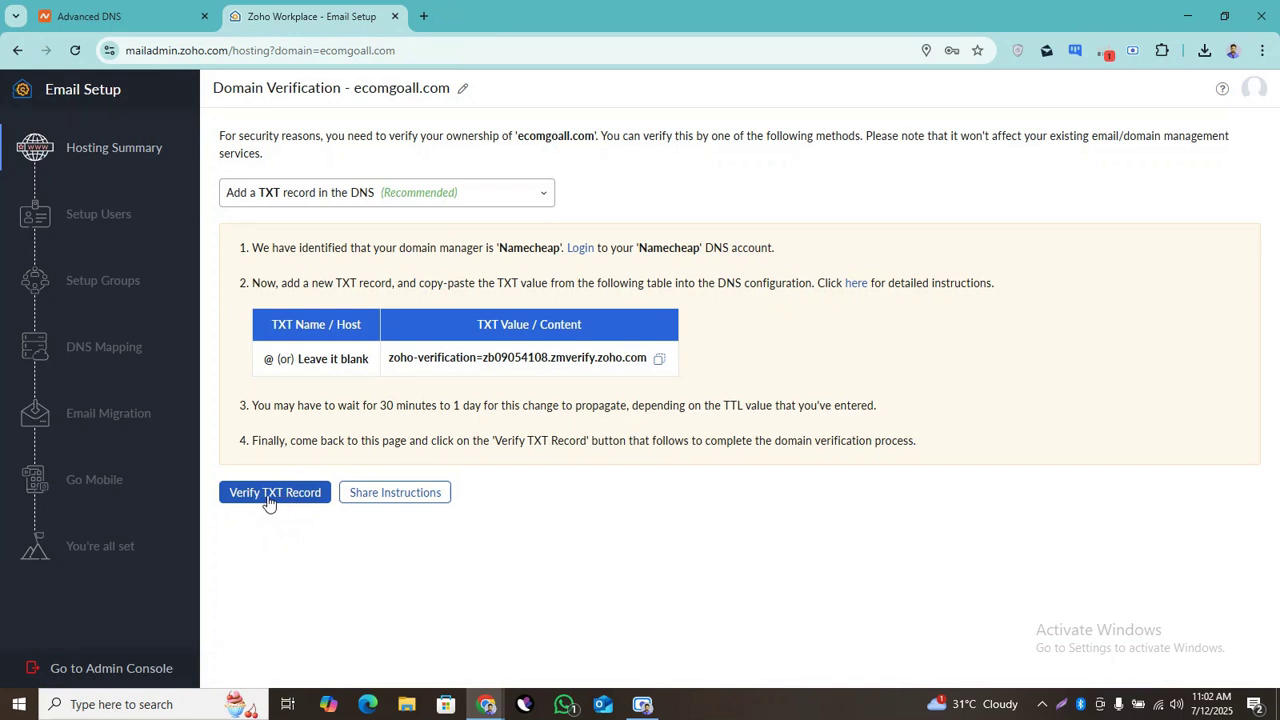
- Run Zoho's TXT record verification, rechecking Namecheap and retrying twice after it fails
left_click(267, 503)
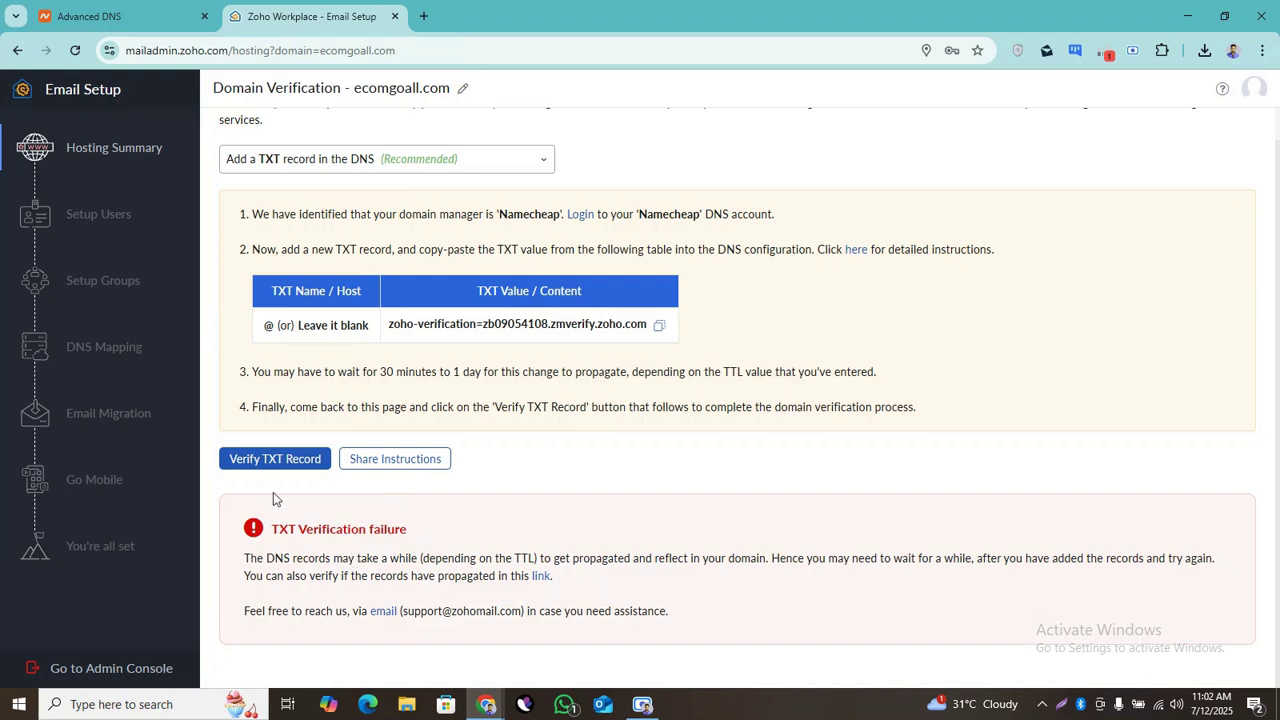
key("ctrl+shift+Tab")
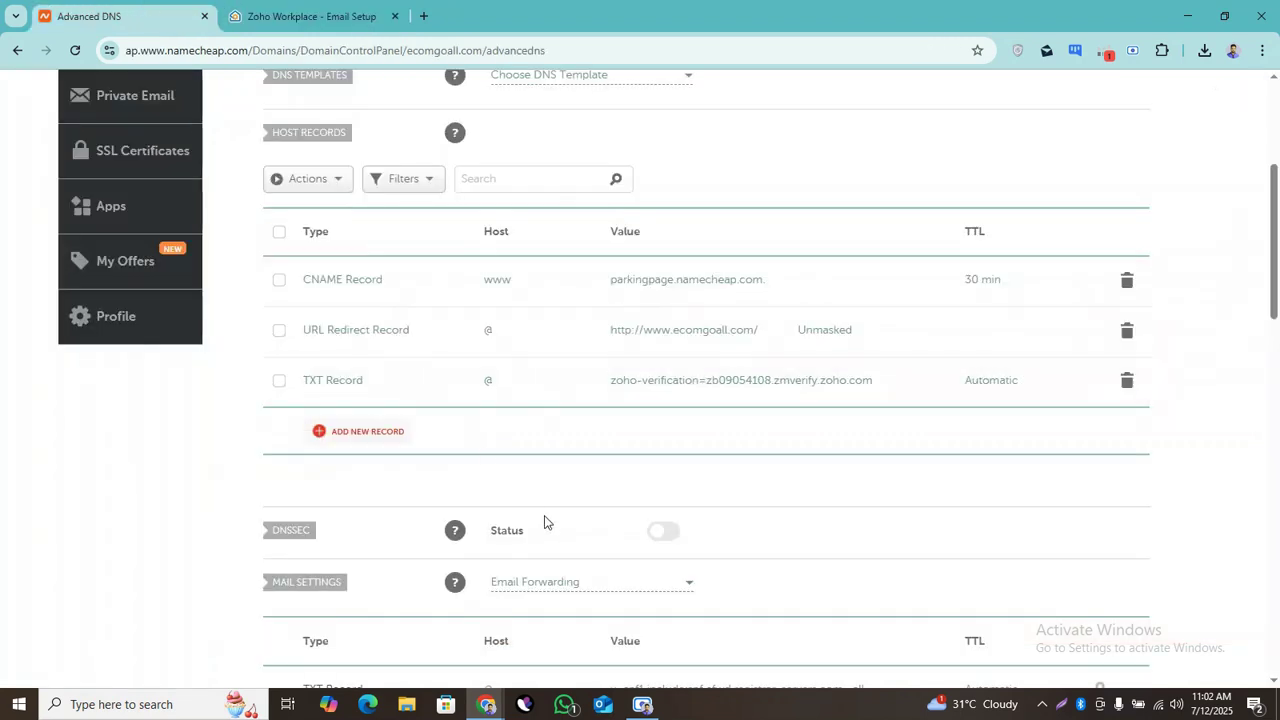
key("ctrl+Tab")
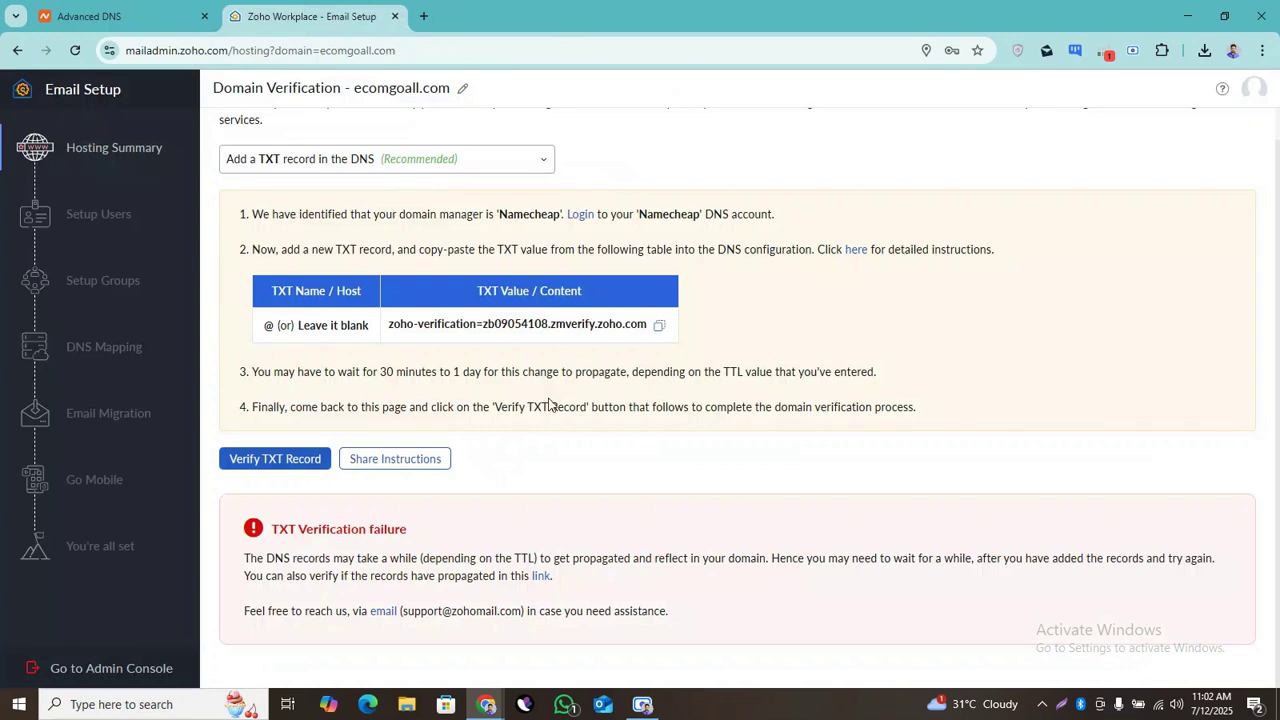
left_click(294, 465)
left_click(297, 462)
key("ctrl+Page_Up")
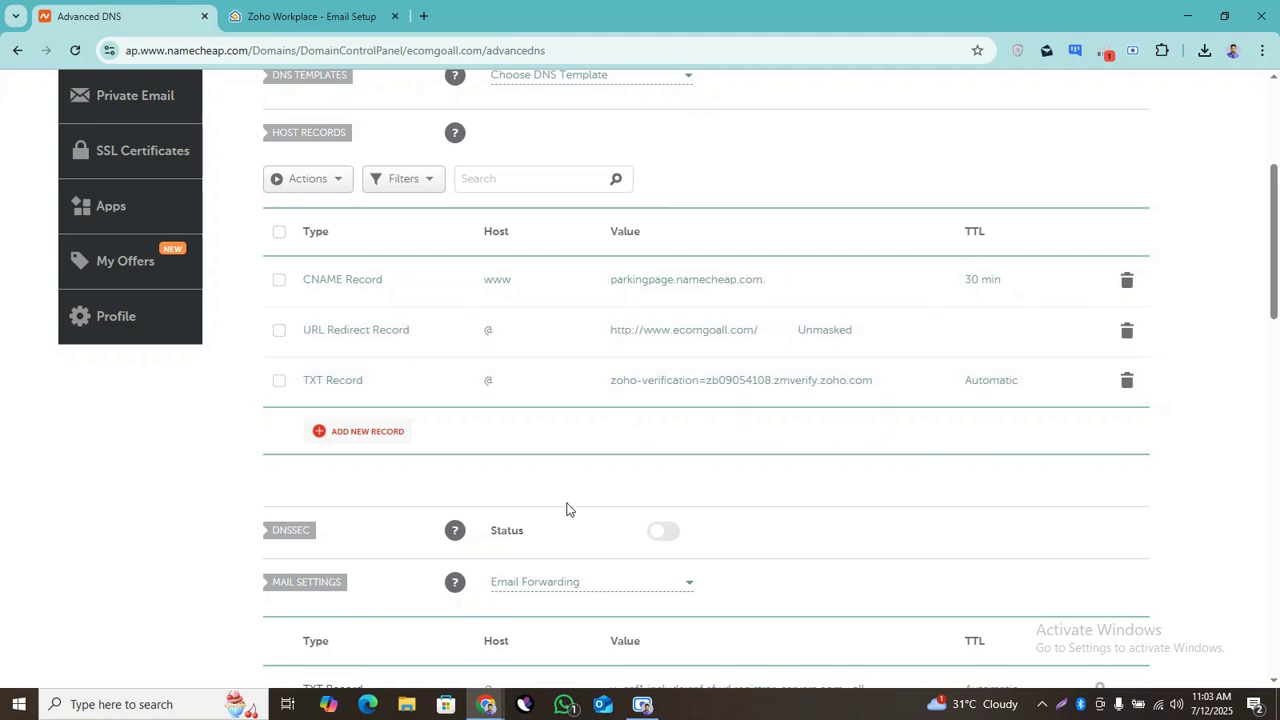
- Re-verify the TXT record successfully and start replacing the prefilled login name
left_click(351, 12)
left_click(264, 463)
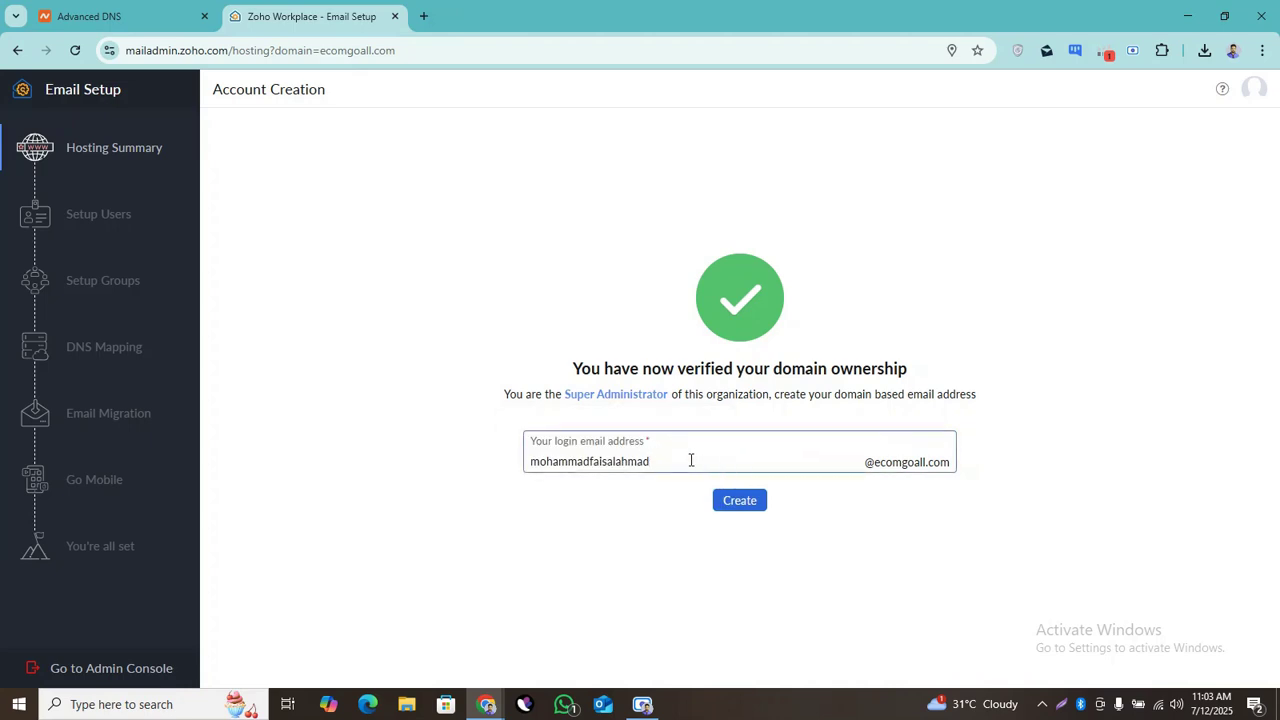
left_click_drag(597, 463, 454, 473)
left_click_drag(690, 467, 371, 480)
type("David")
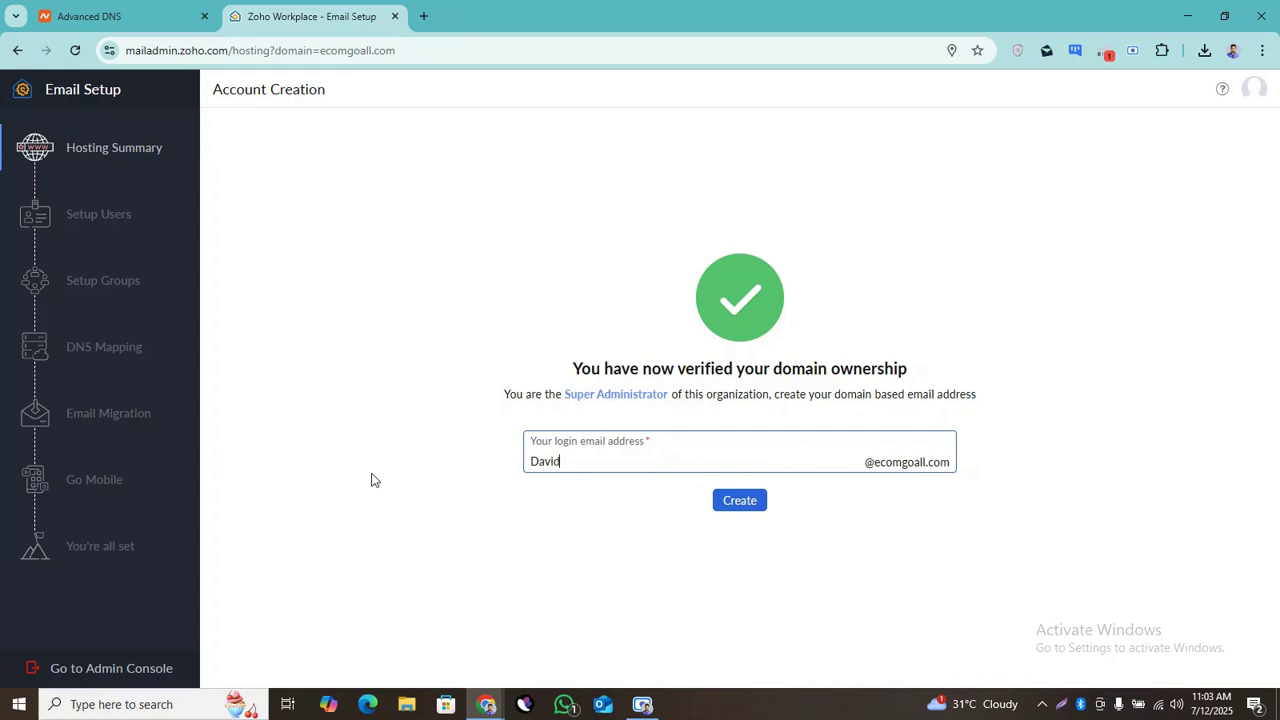
left_click(423, 16)
- Search Google for 'usa person name', pick a first name, and retype the Zoho login name
type("usa")
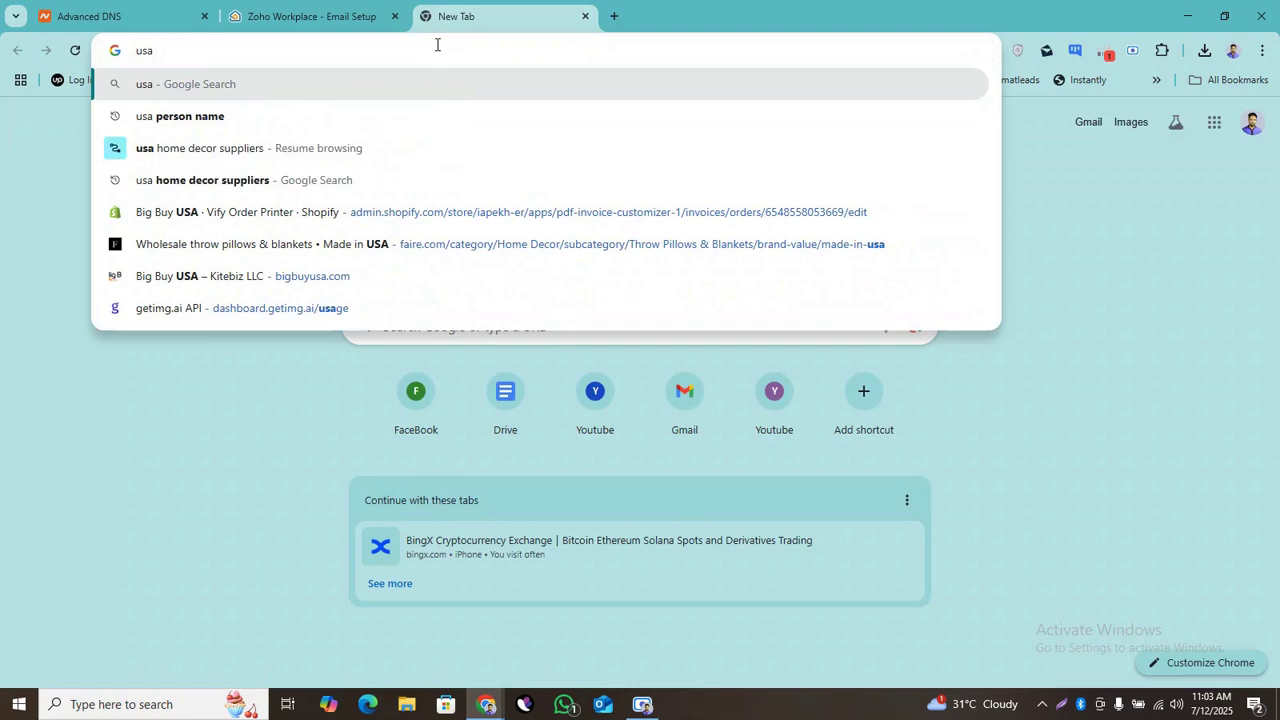
left_click(257, 118)
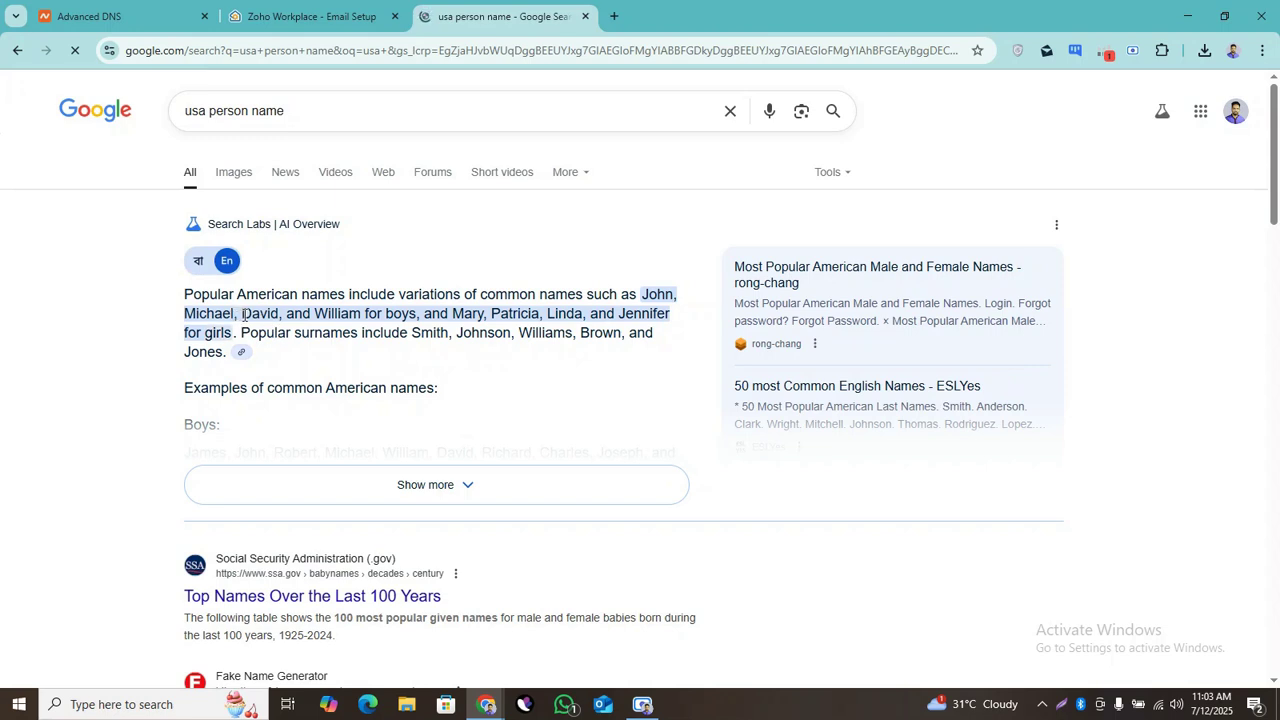
left_click_drag(243, 314, 278, 314)
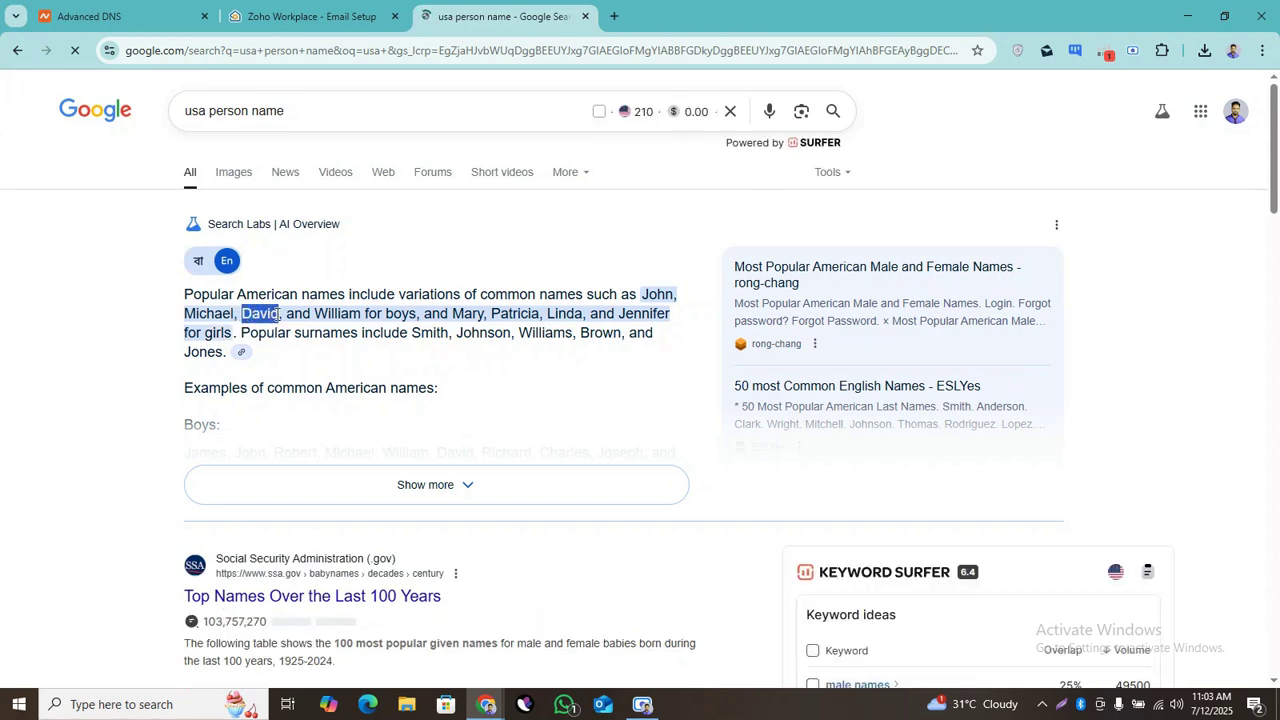
left_click(300, 14)
double_click(582, 459)
type("vid")
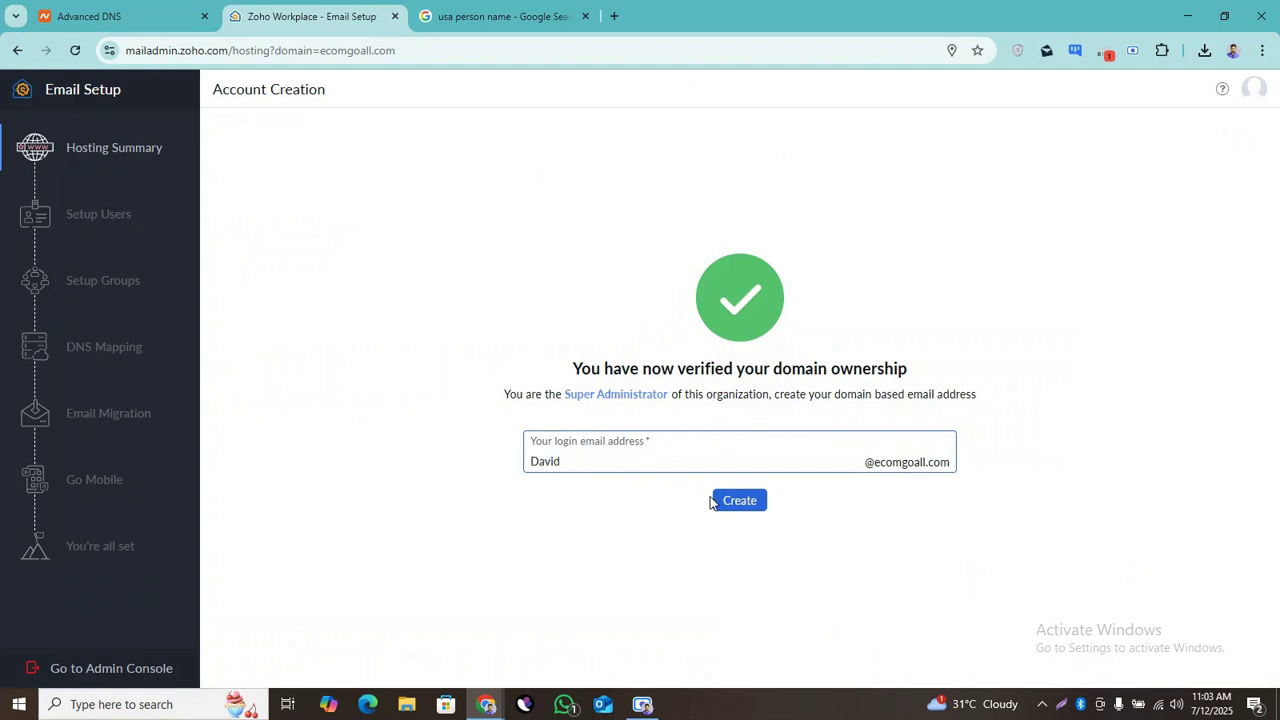
left_click(737, 501)
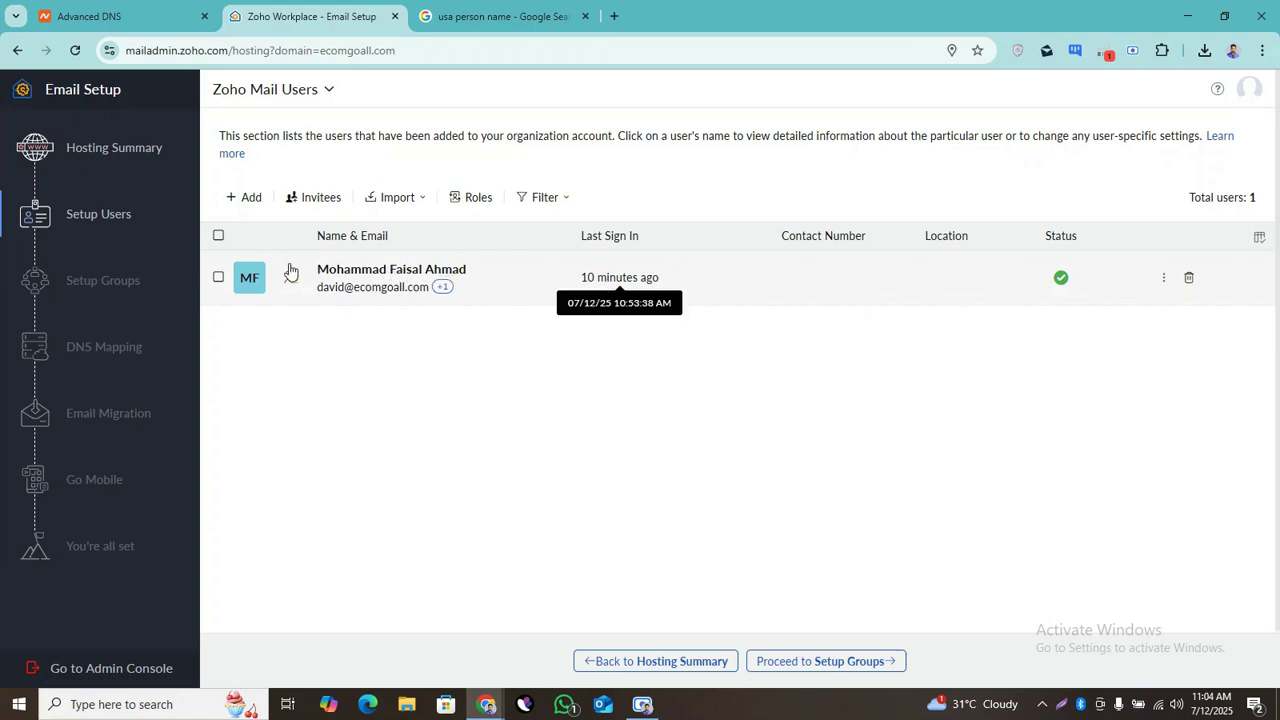
- Open the Add user form, then return to the name search results tab
left_click(248, 202)
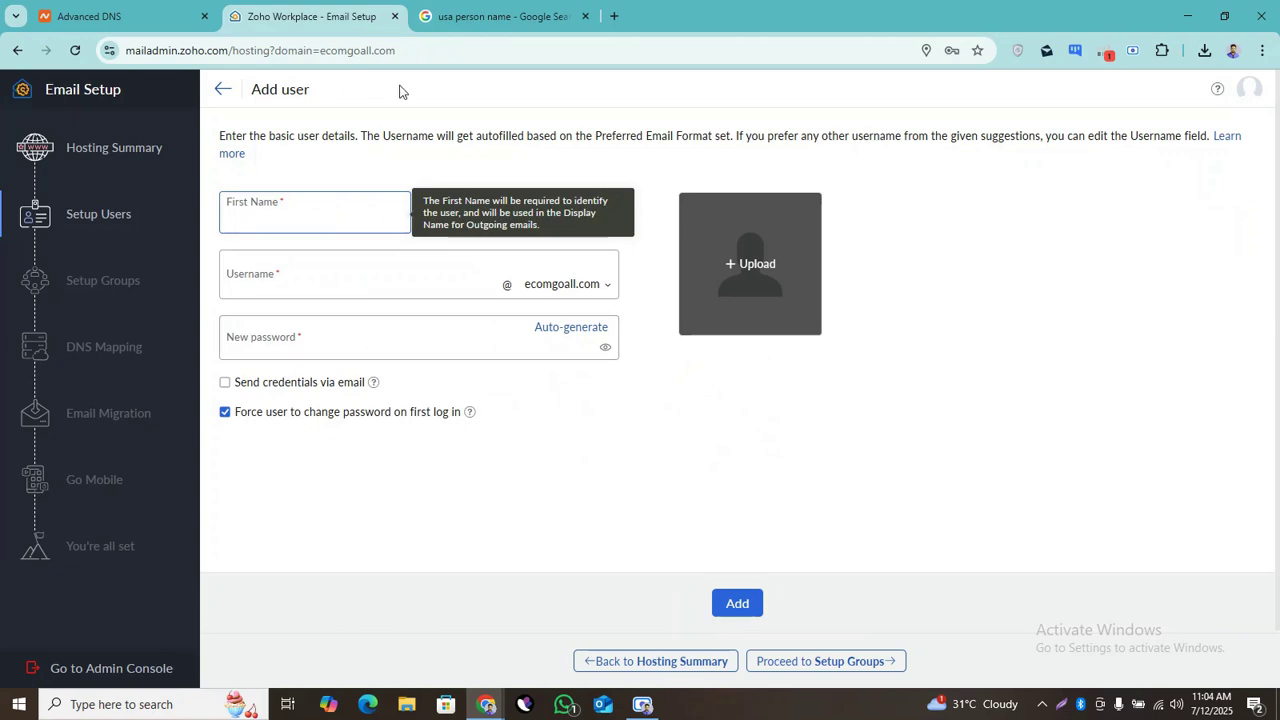
left_click(478, 16)
- Search 'usa person name with first nme and last name', then use Google's corrected-spelling results
left_click(525, 314)
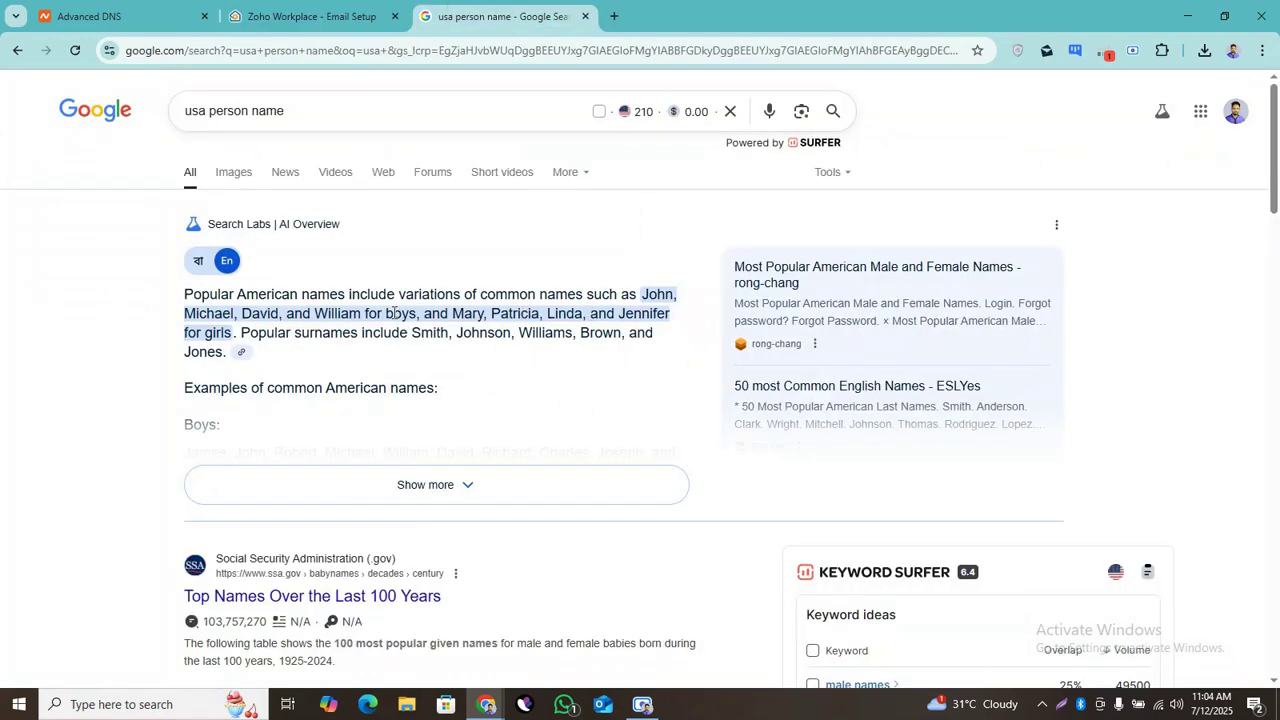
left_click(336, 119)
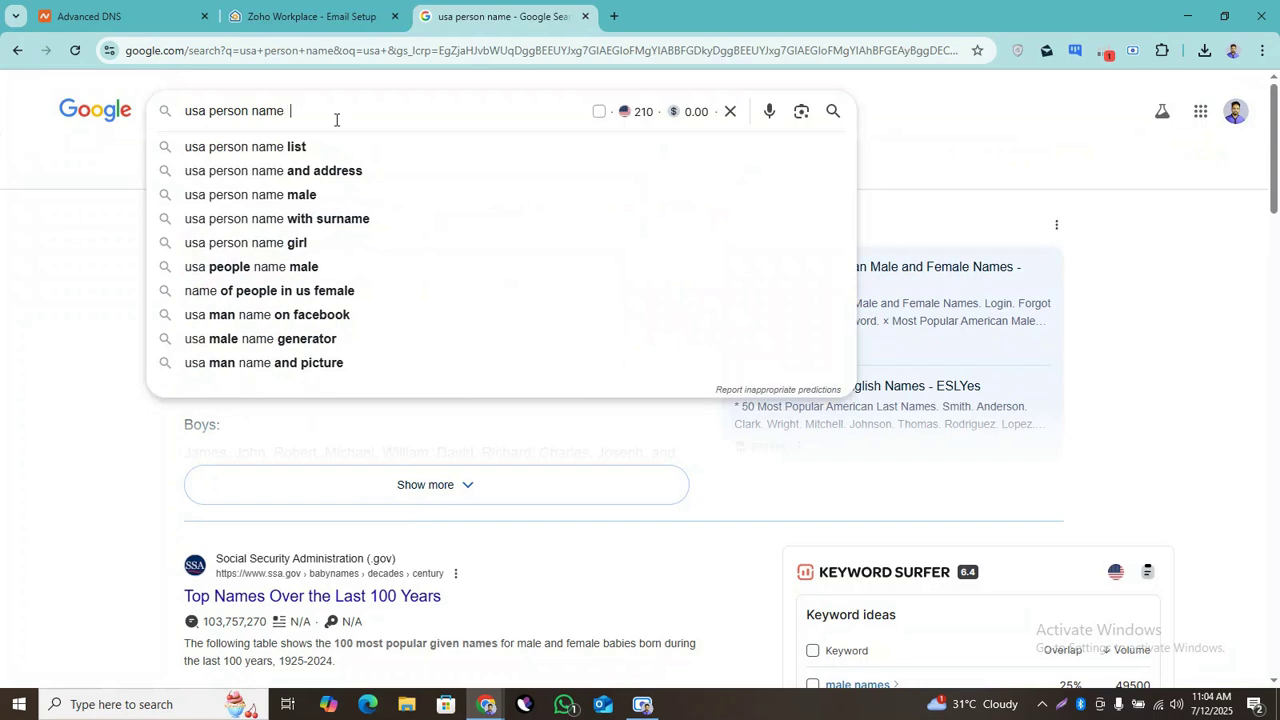
type("wi")
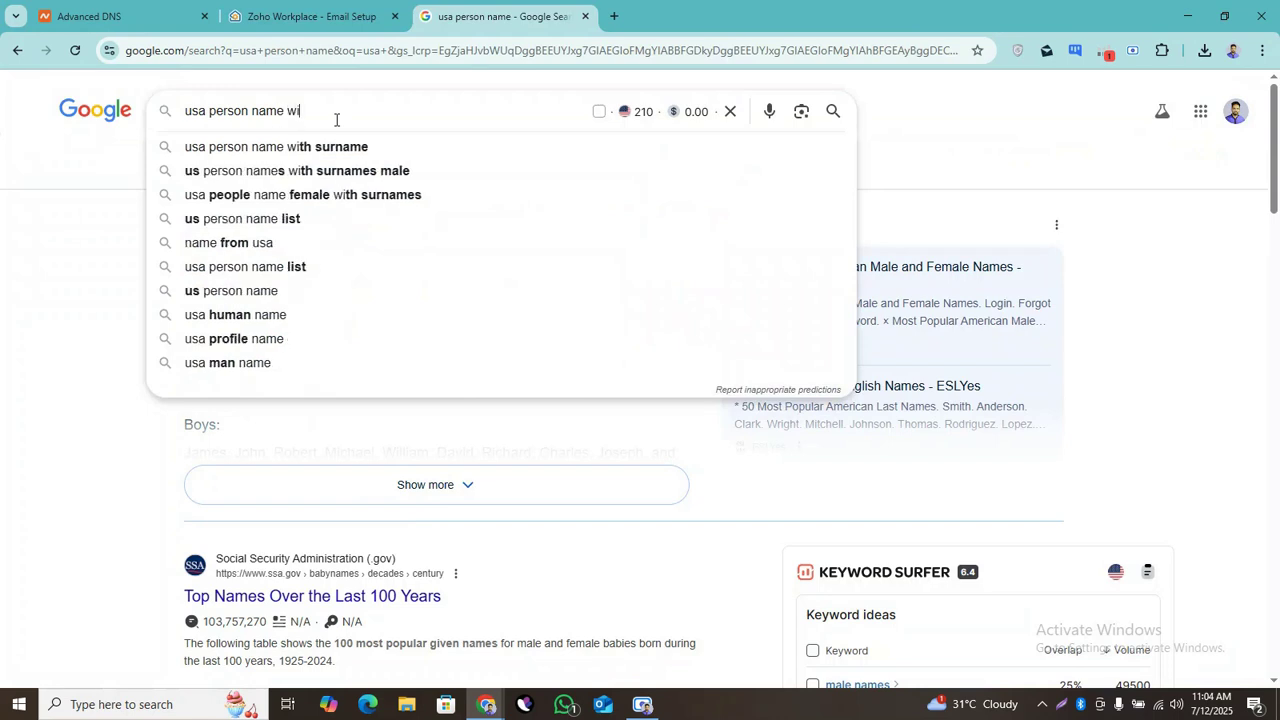
type("th fir")
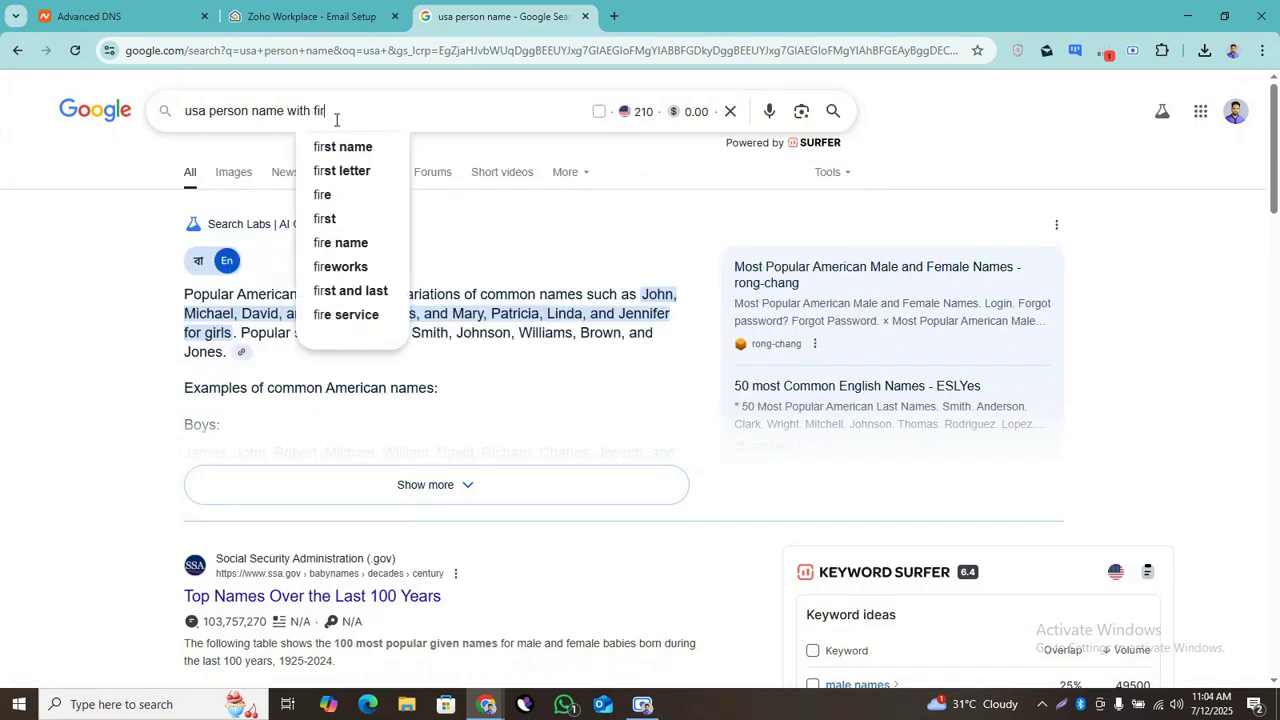
type("st nme and last name")
key("Return")
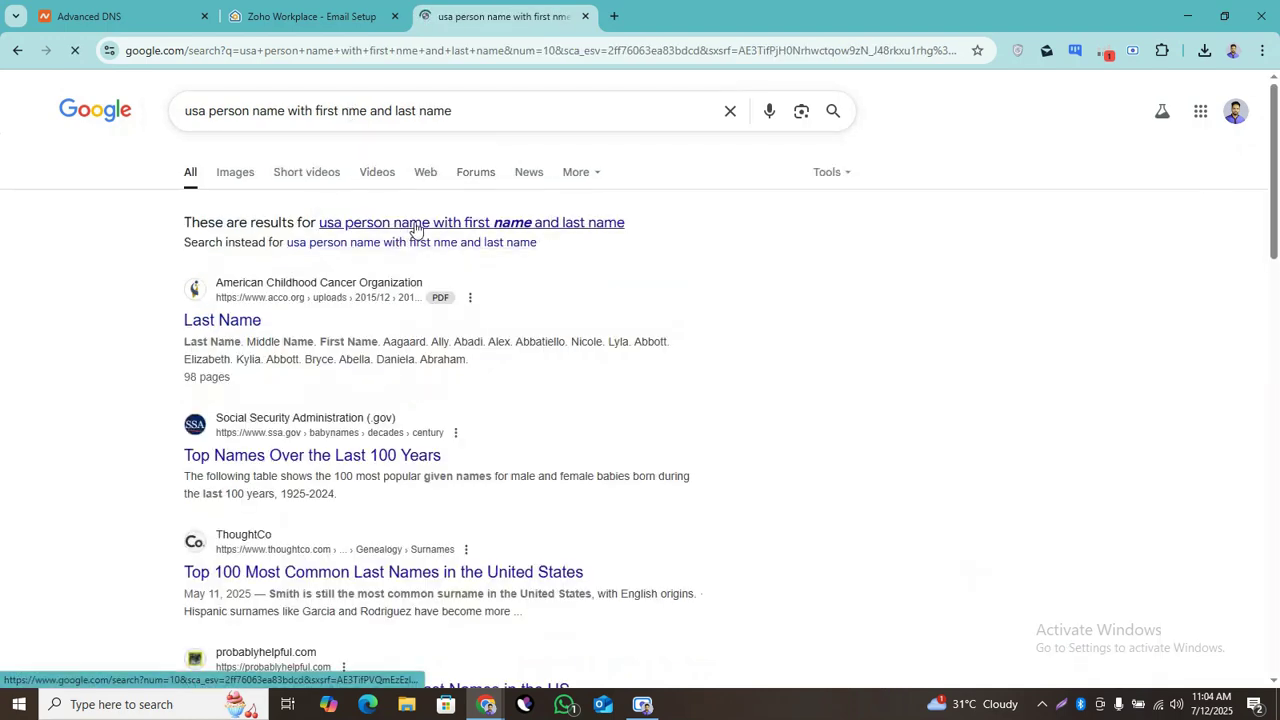
left_click(409, 232)
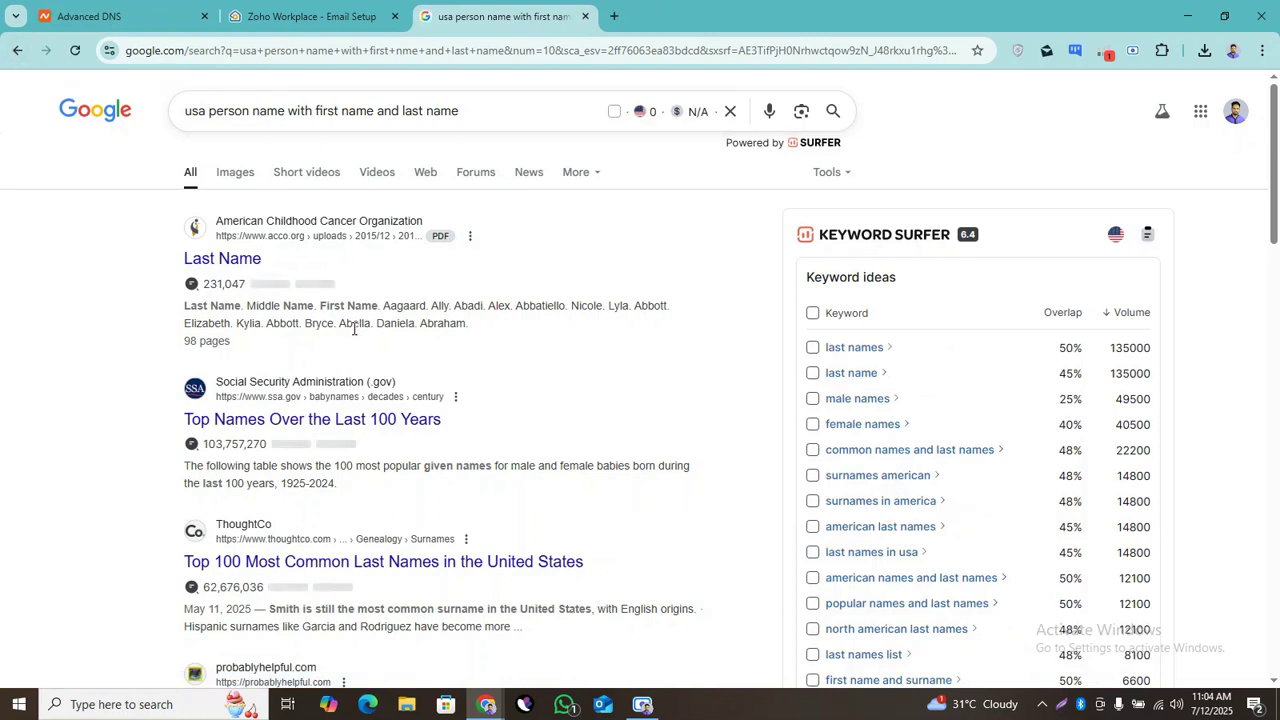
- Open the Last Name name-list PDF in a new tab and scroll through its table
middle_click(244, 257)
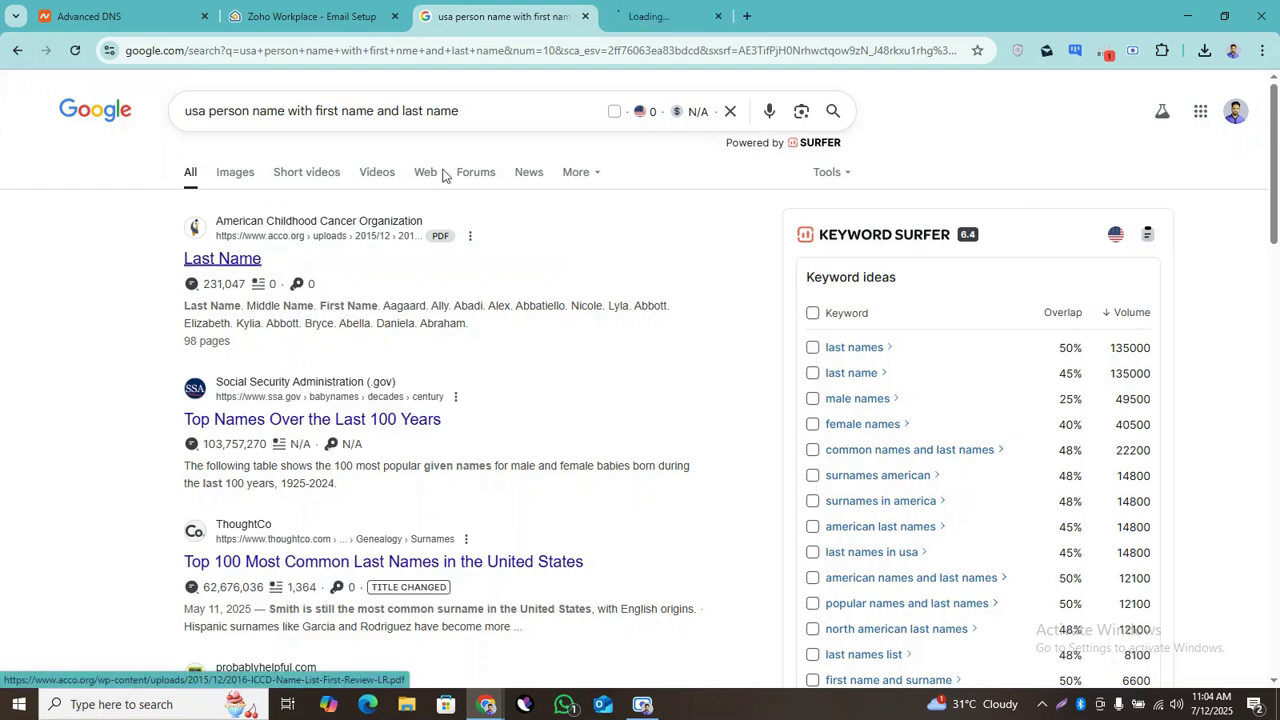
left_click(659, 16)
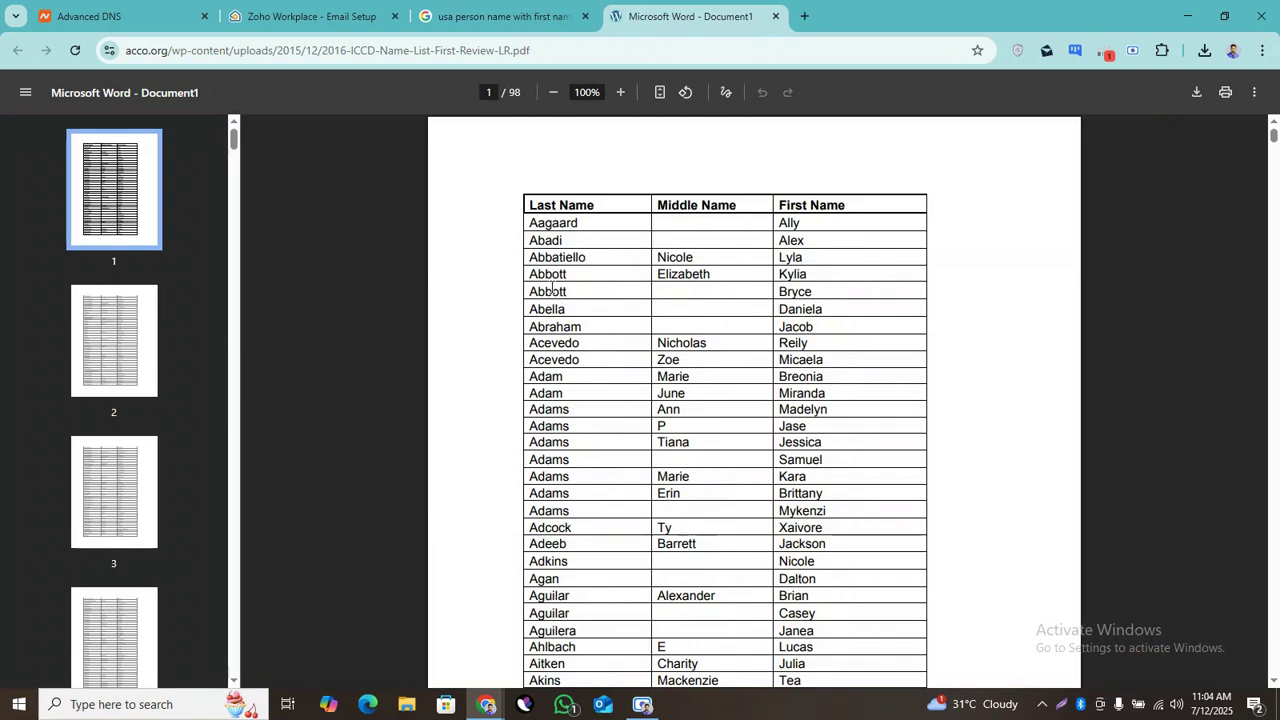
scroll(566, 349, "down", 2)
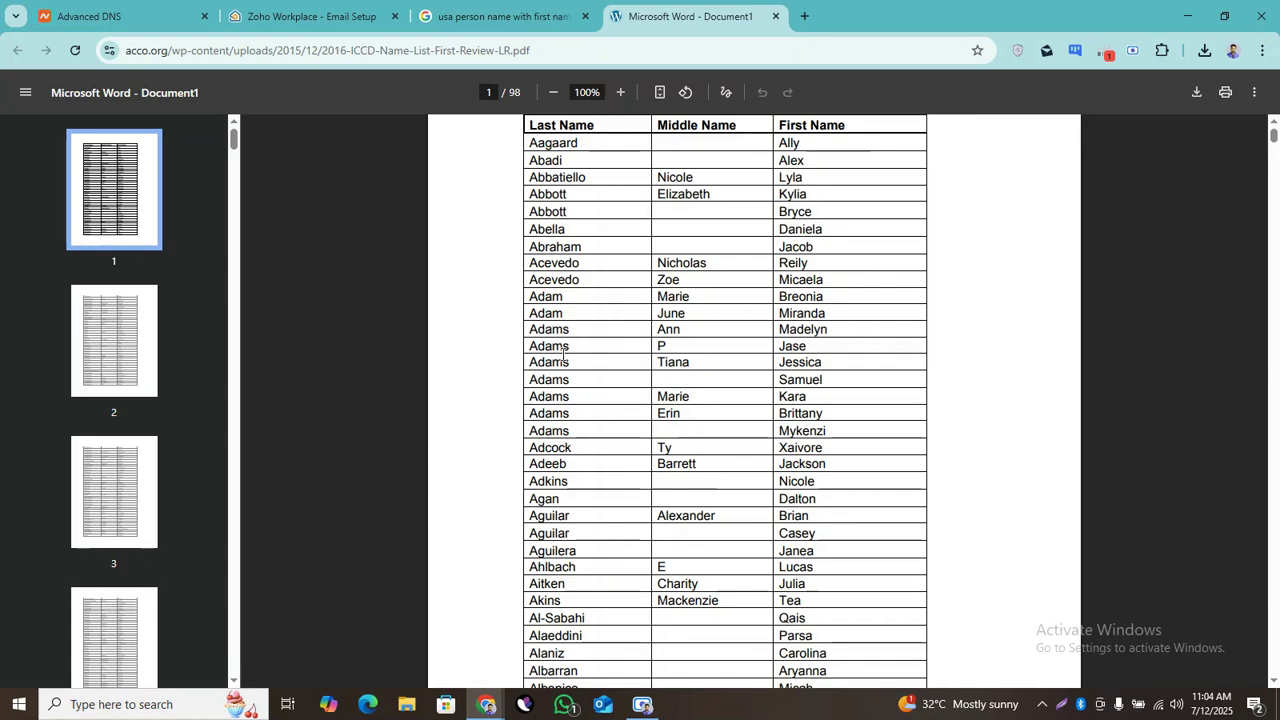
scroll(594, 362, "down", 1)
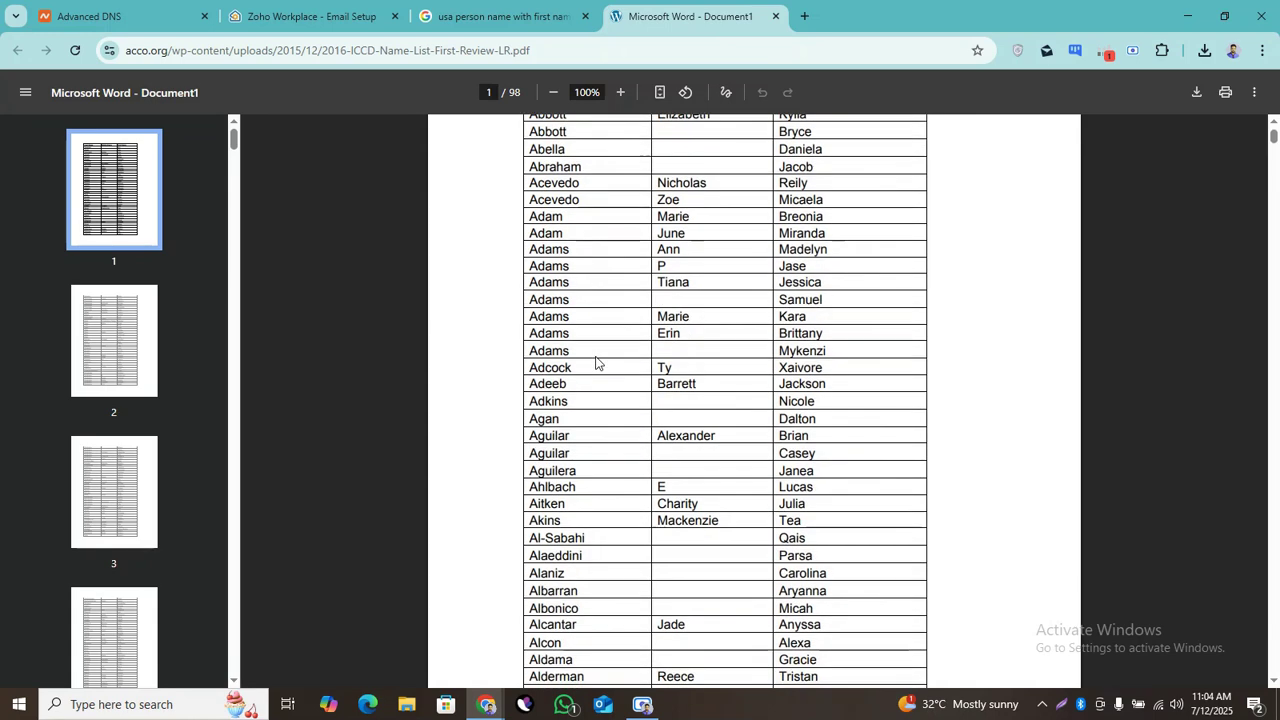
scroll(595, 362, "up", 1)
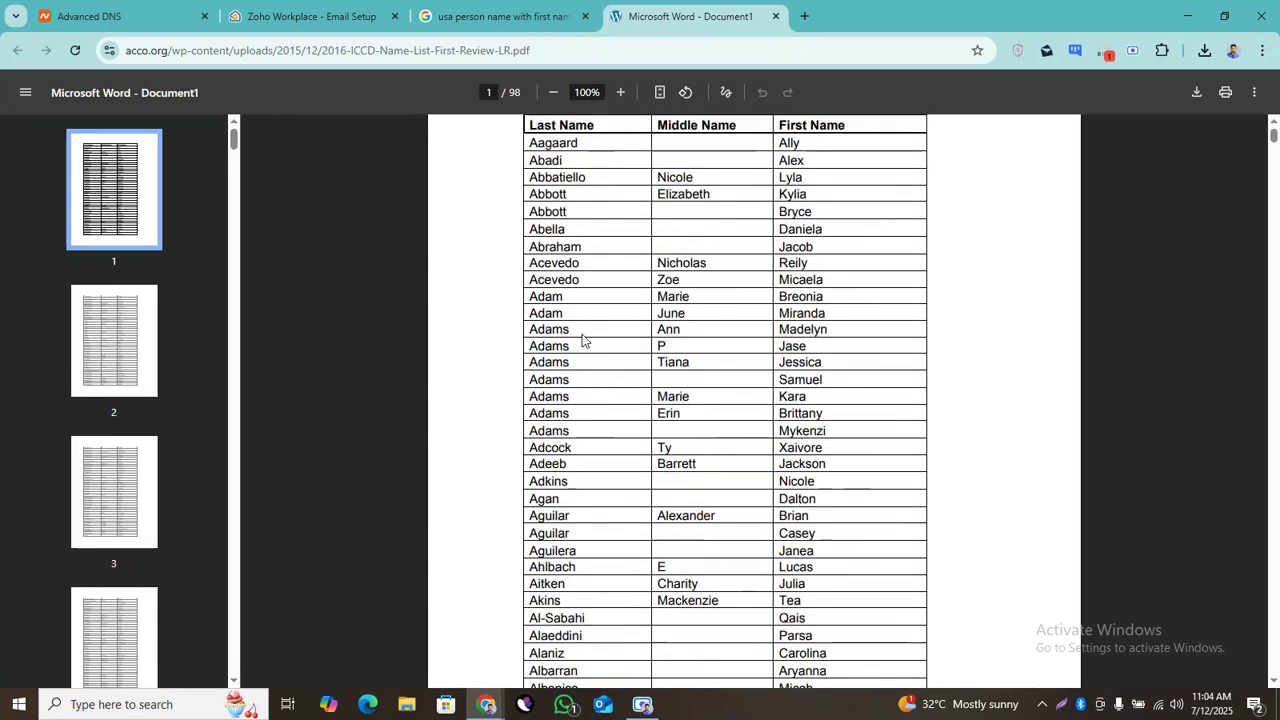
scroll(567, 251, "up", 1)
scroll(584, 310, "down", 1)
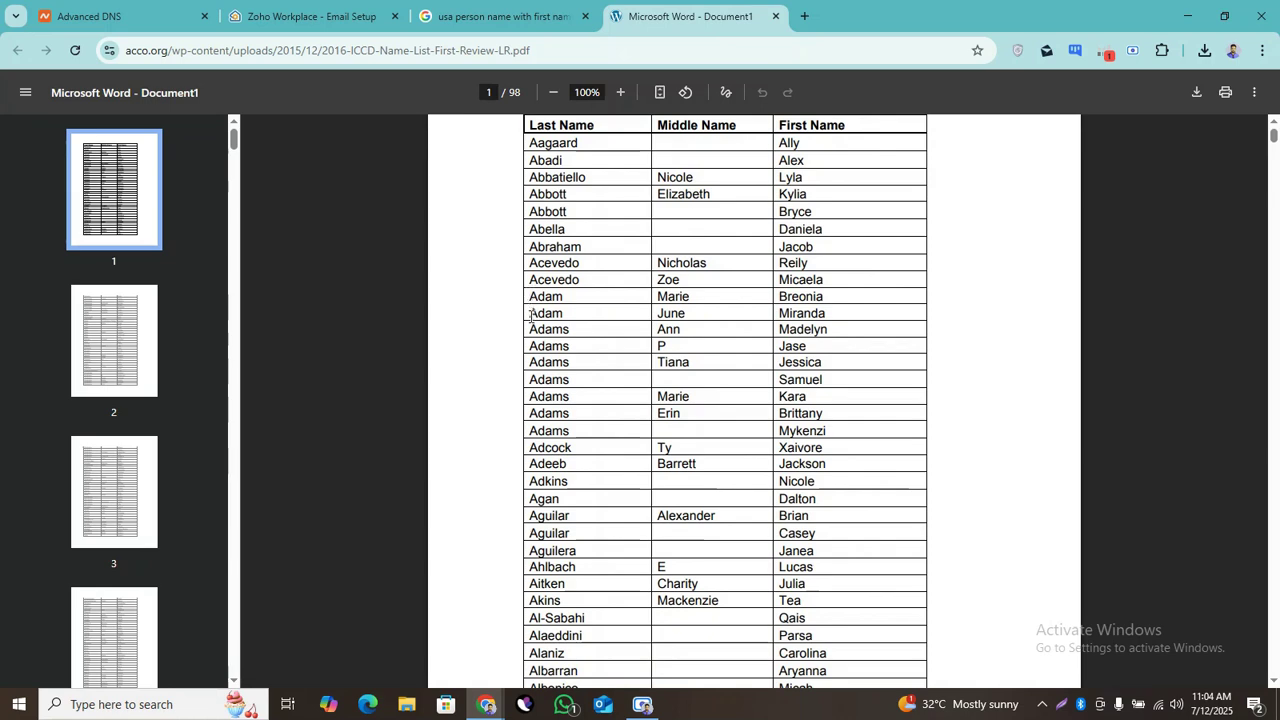
scroll(531, 316, "down", 7)
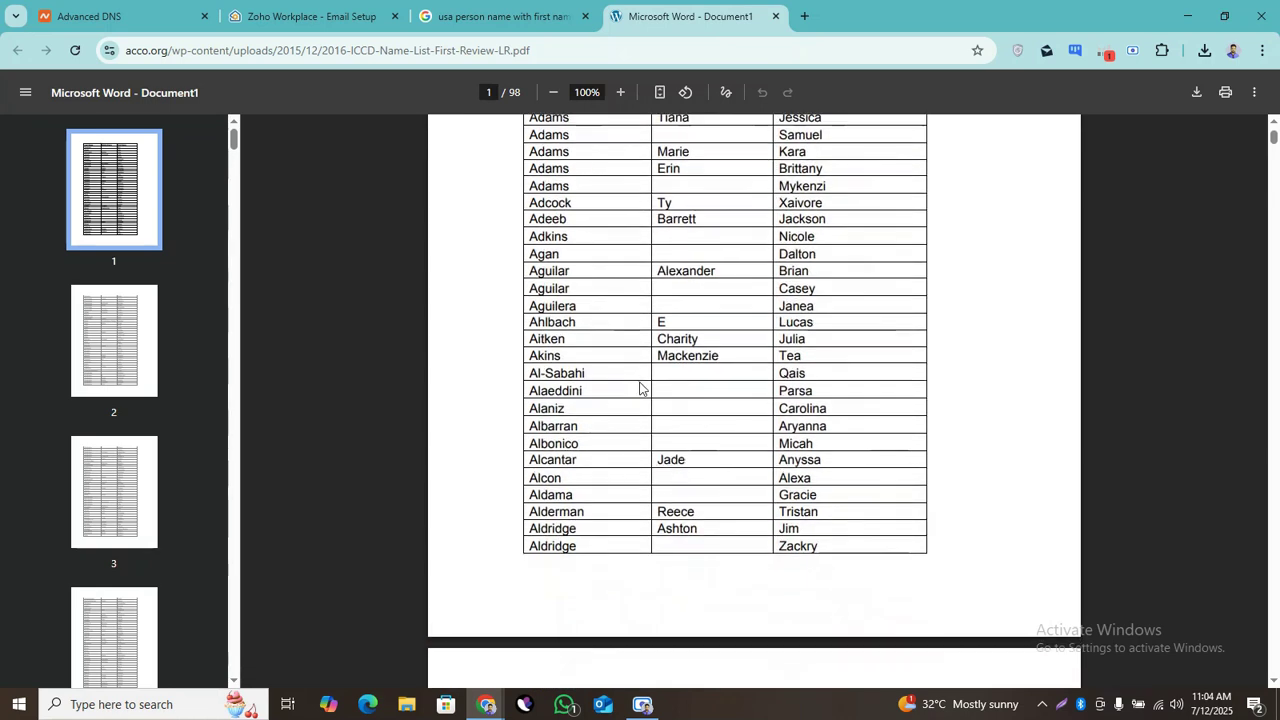
- Find 'david' in the PDF and copy a sample first name from the matching rows
key("ctrl+f")
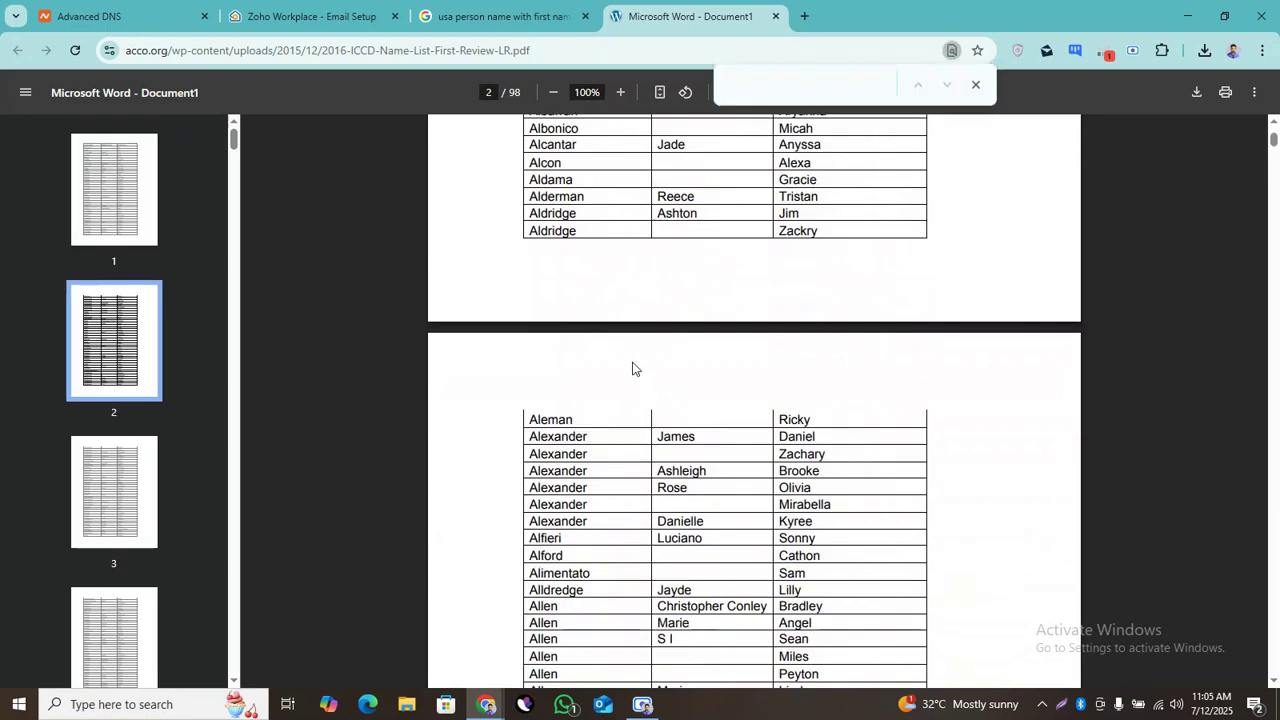
type("david")
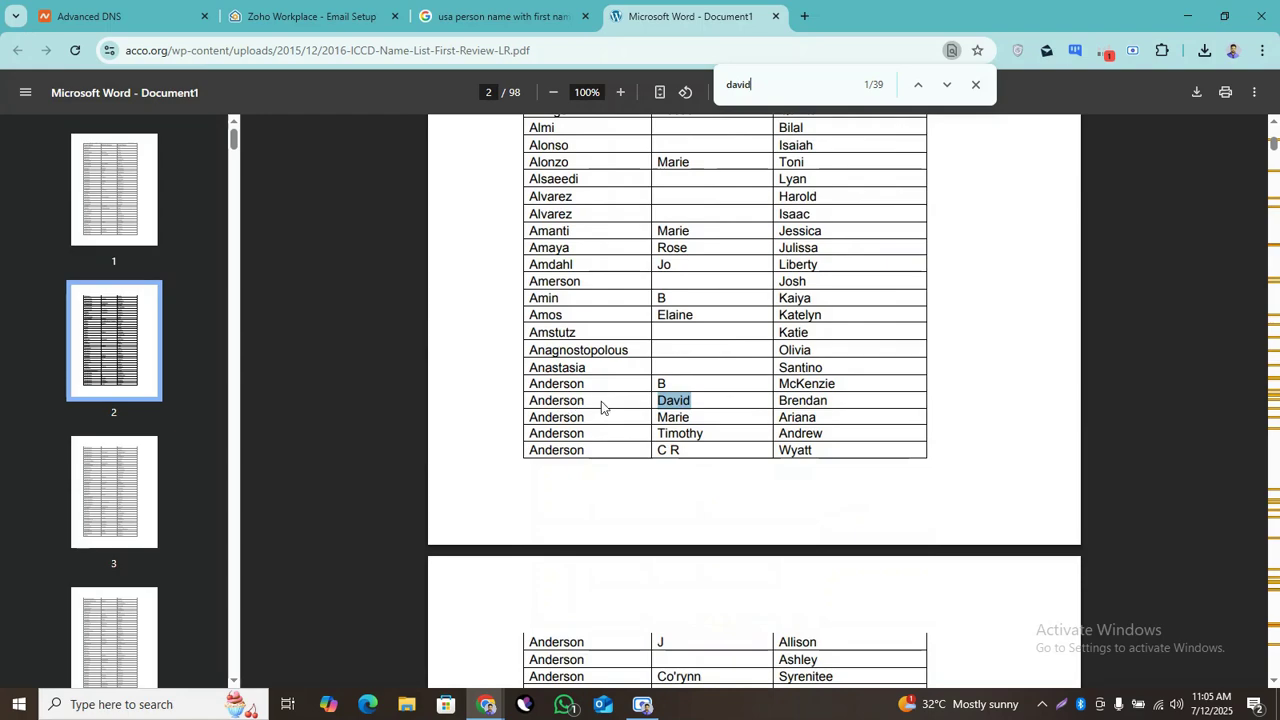
scroll(702, 400, "down", 5)
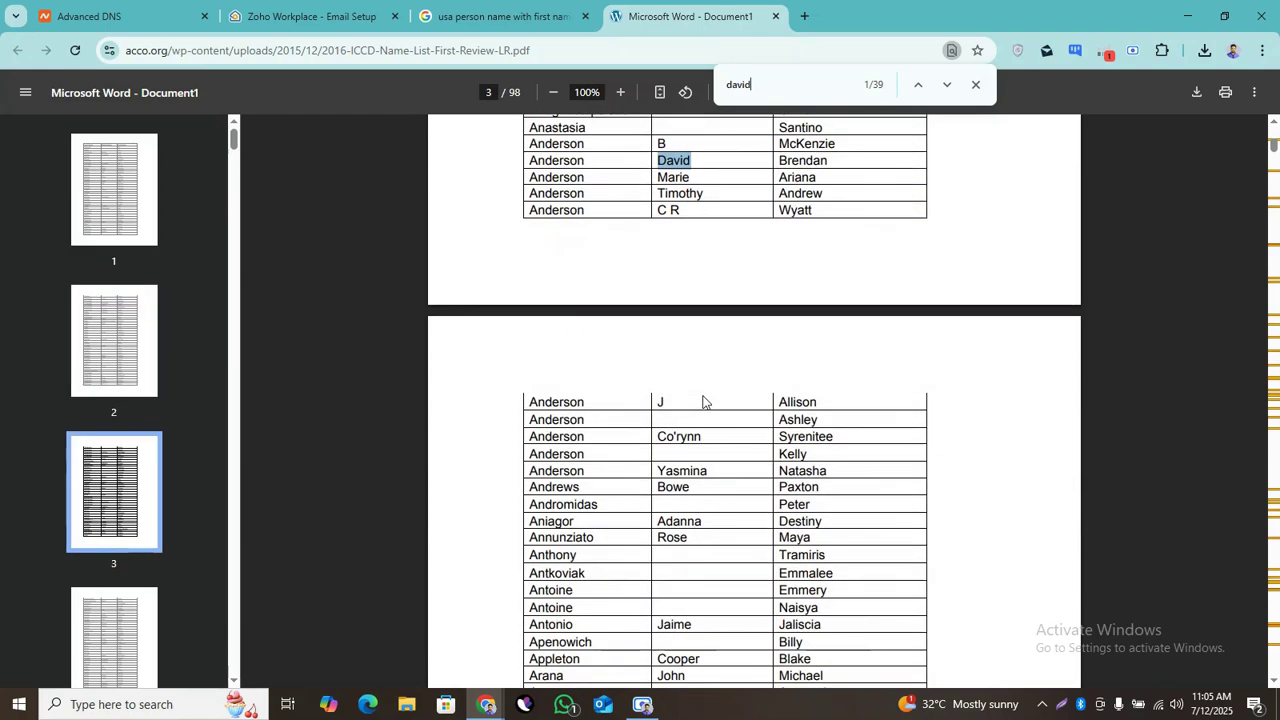
scroll(707, 400, "up", 2)
scroll(707, 400, "up", 2)
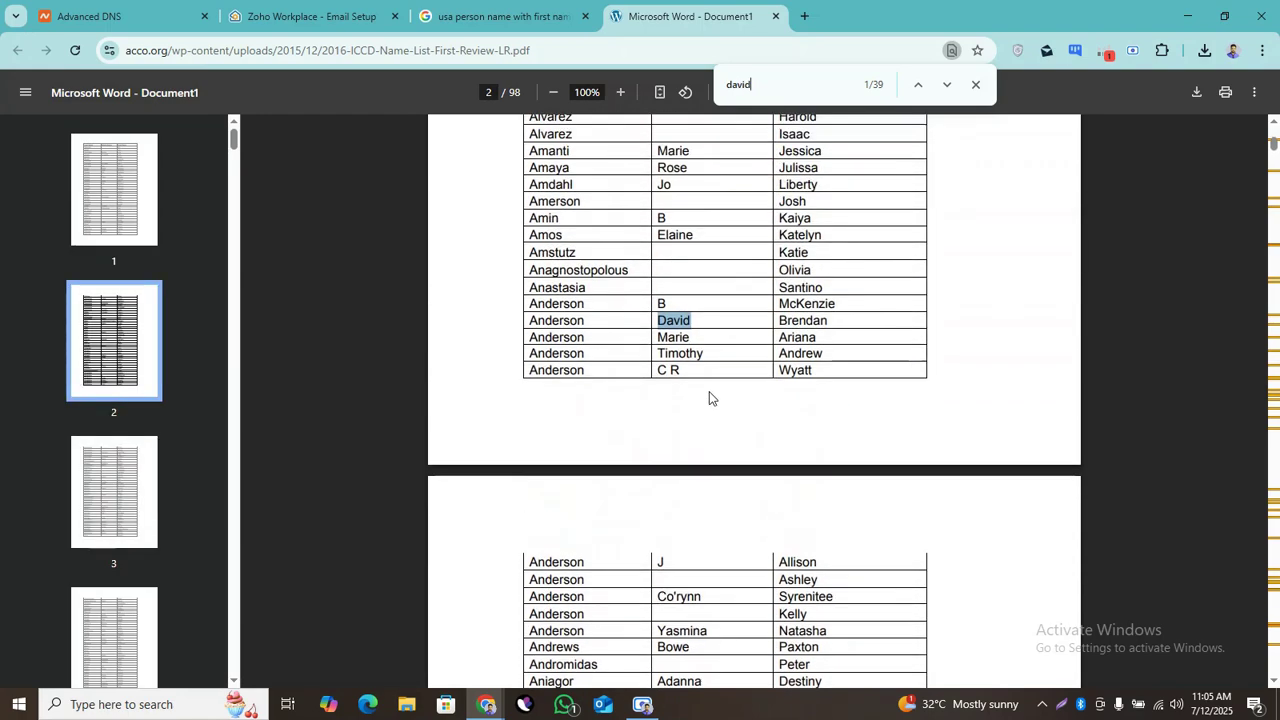
double_click(800, 321)
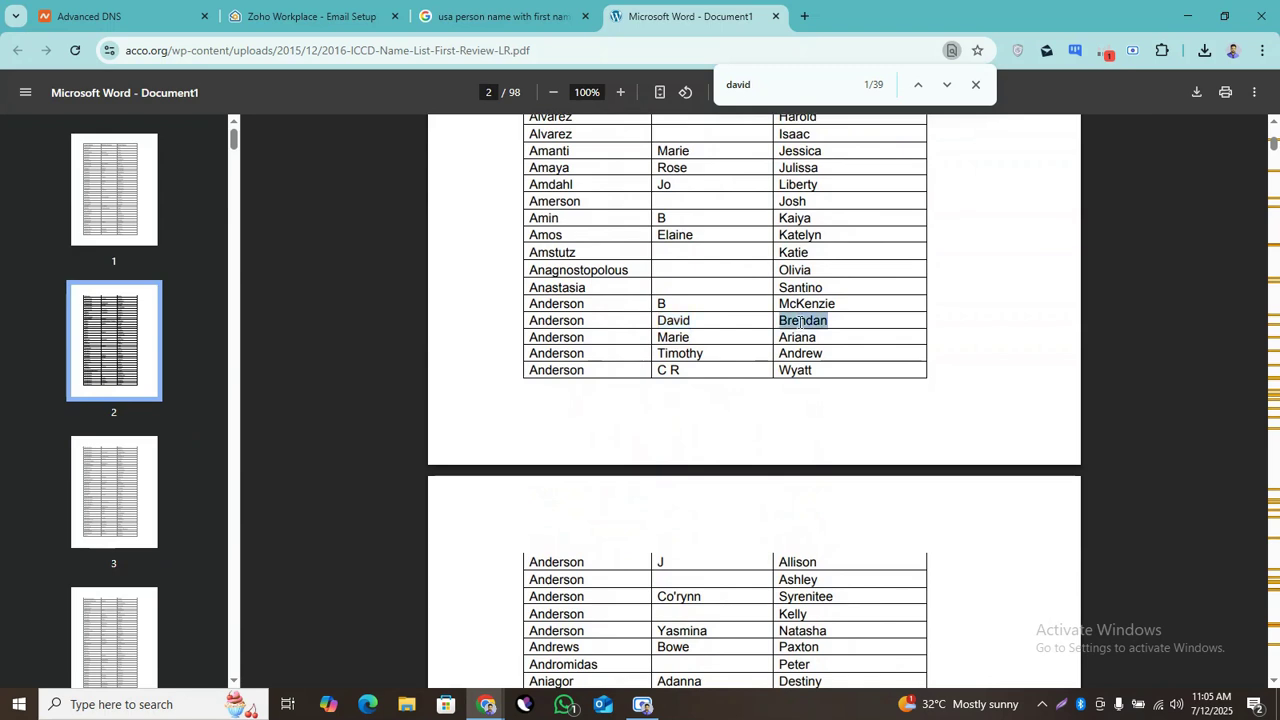
double_click(683, 337)
key("ctrl+c")
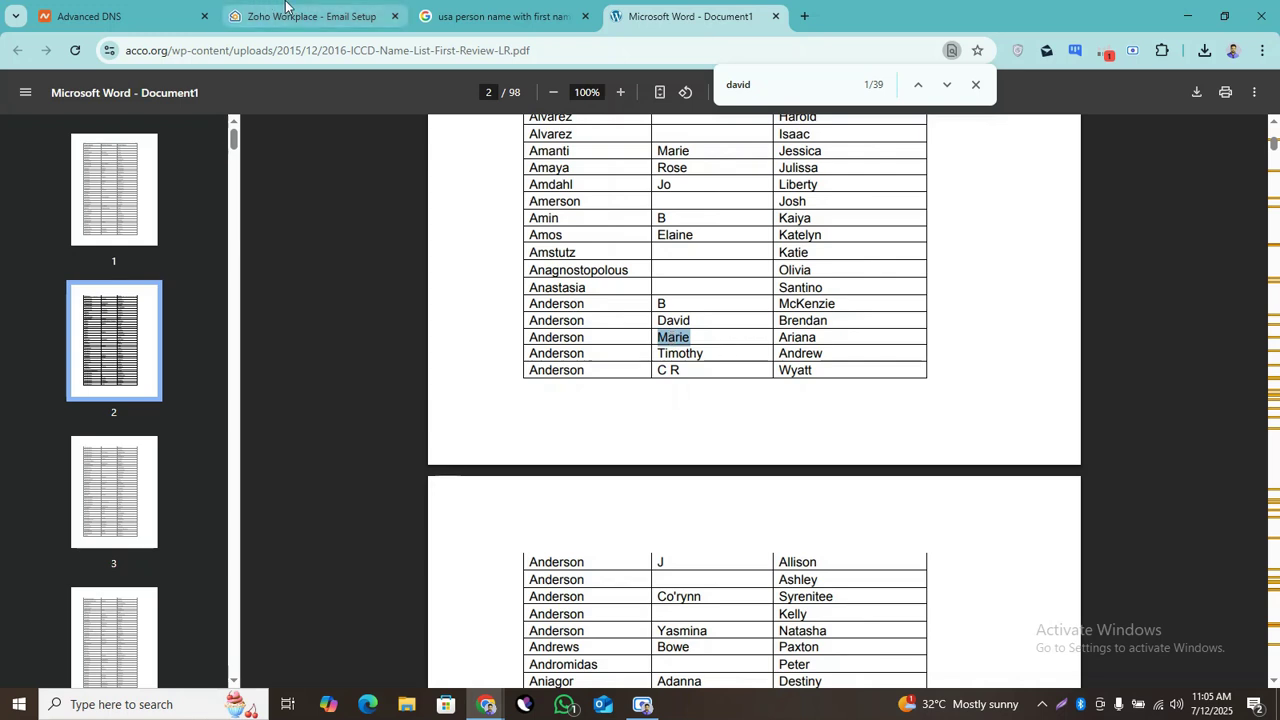
left_click(310, 16)
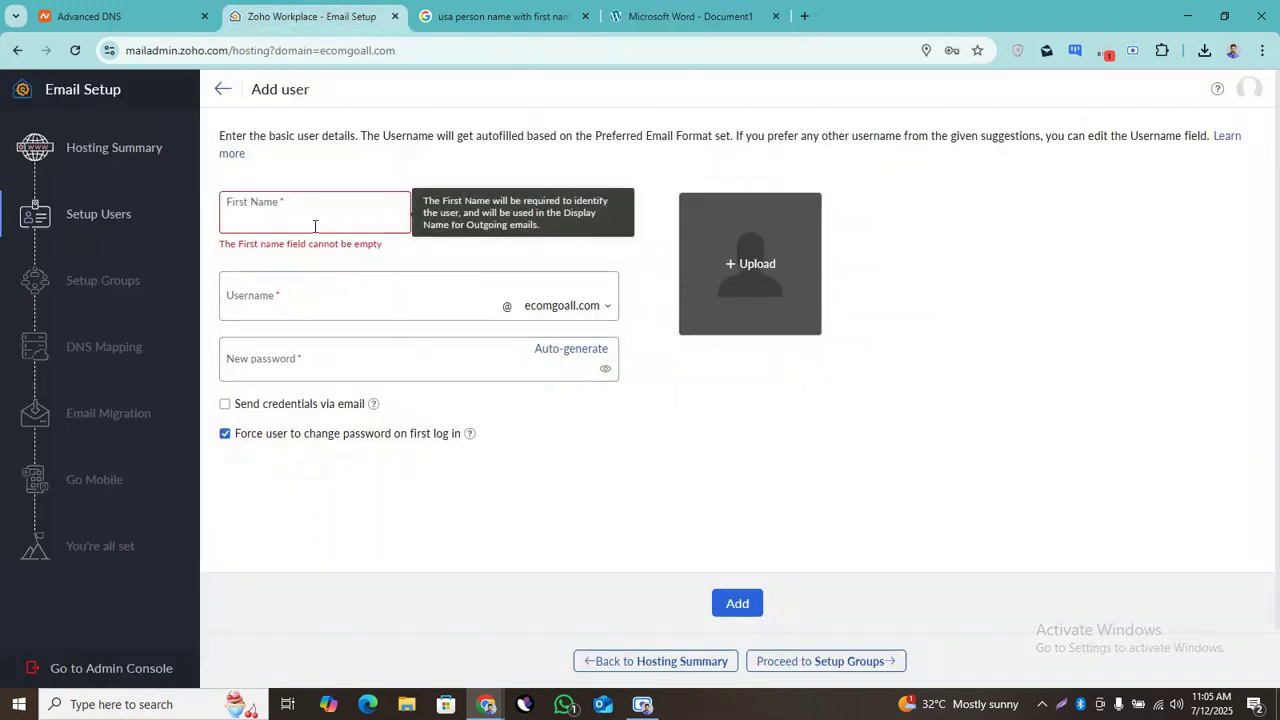
- Paste the copied first name and enter a sample surname as the last name
key("ctrl+v")
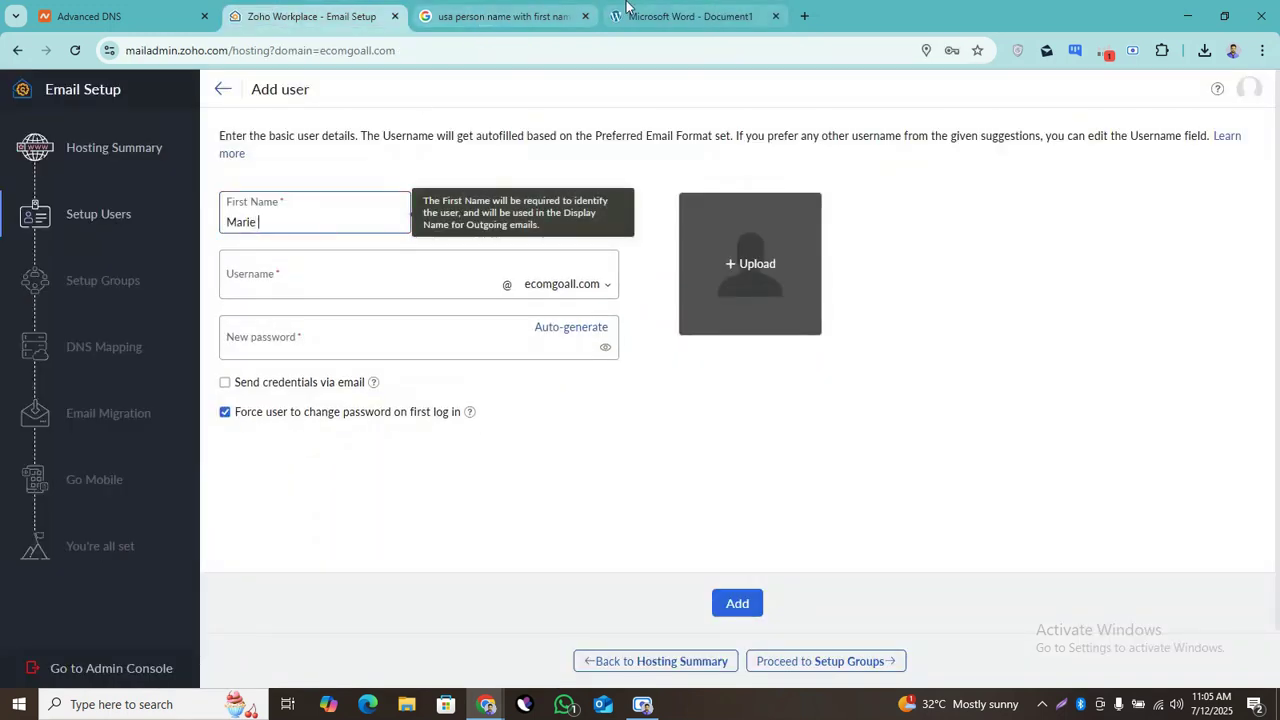
left_click(677, 14)
double_click(797, 337)
left_click(310, 16)
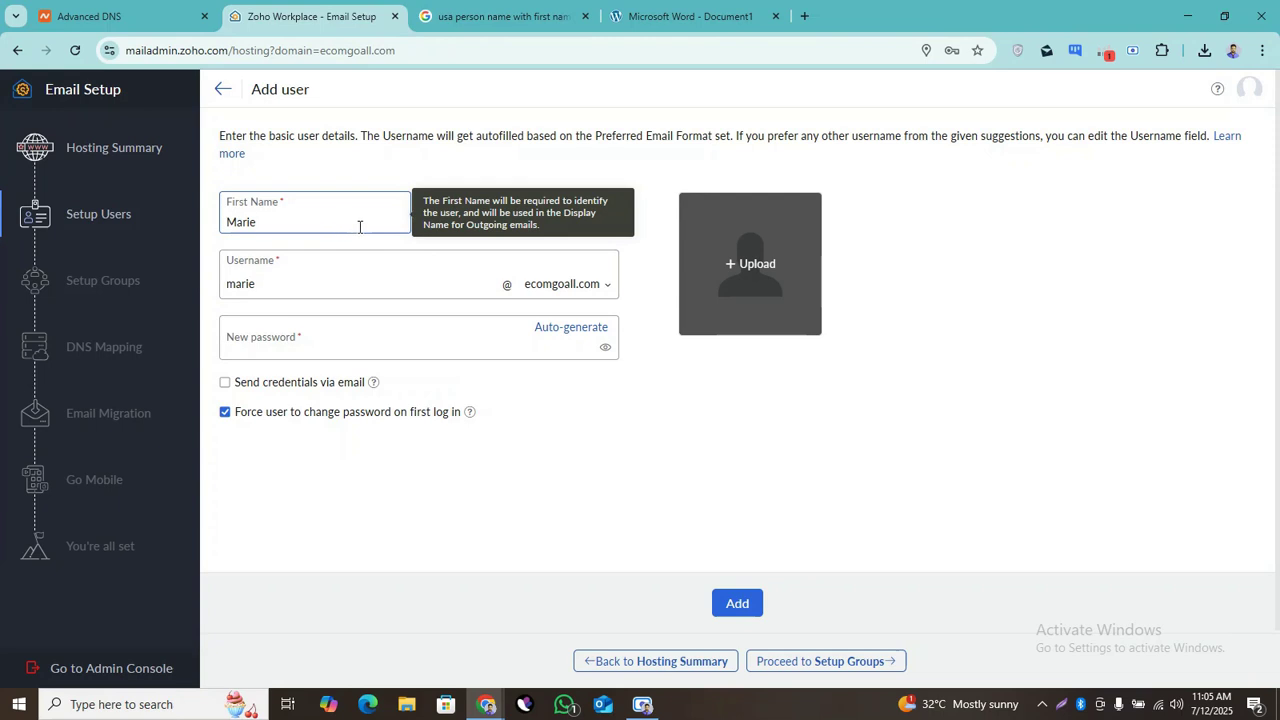
left_click(937, 403)
left_click(480, 206)
left_click(366, 212)
left_click(485, 210)
type("Ariana")
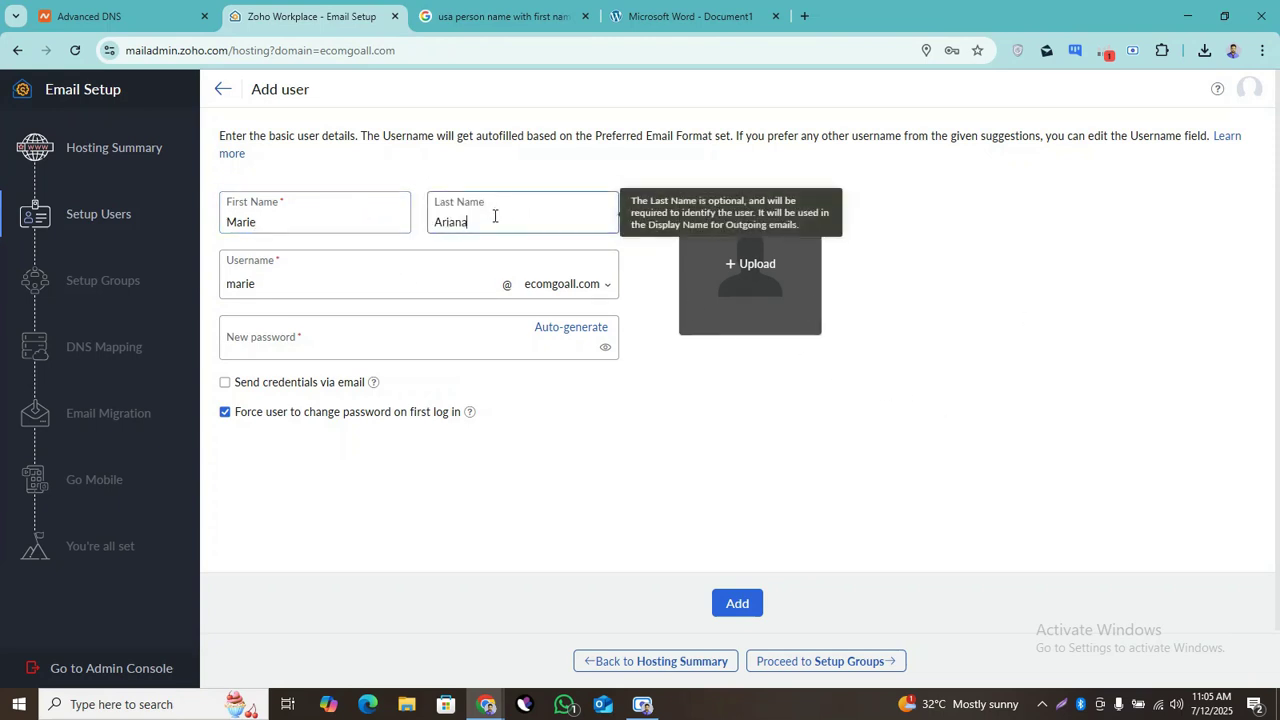
- Trim the auto-filled username to just the first name and enter the account password
left_click(325, 283)
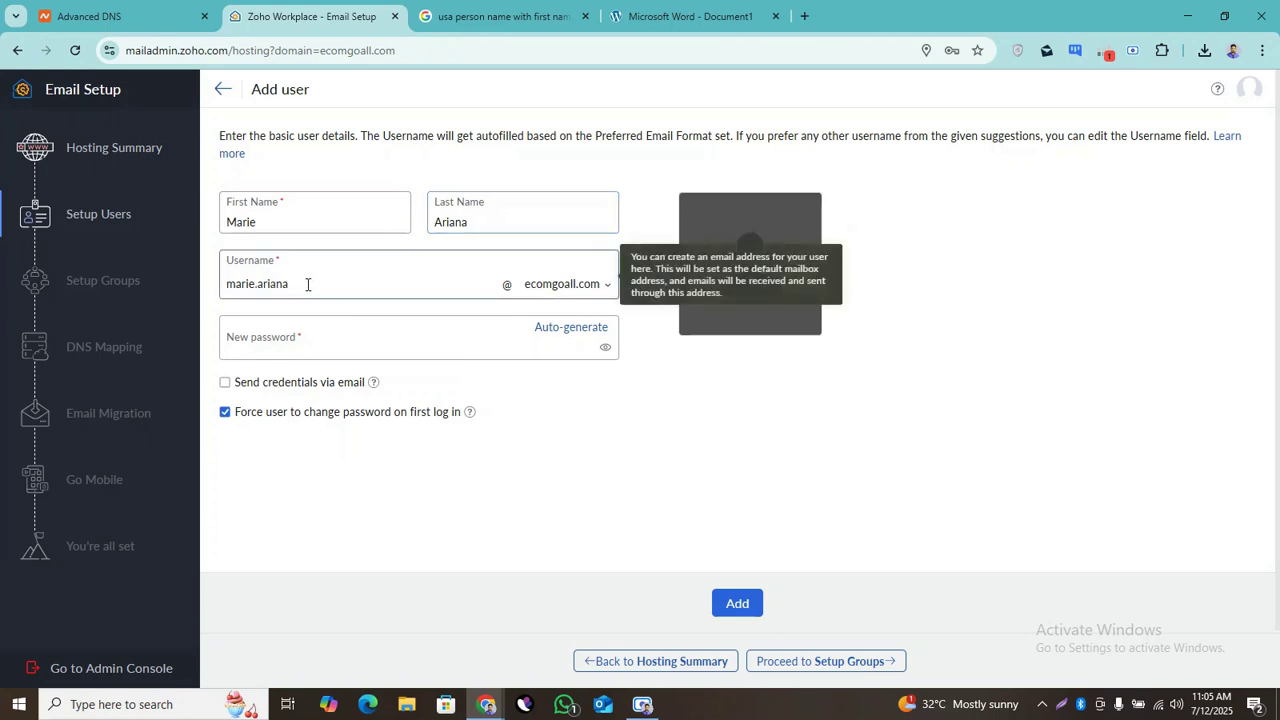
left_click_drag(316, 290, 258, 290)
key("BackSpace")
key("BackSpace")
left_click(476, 520)
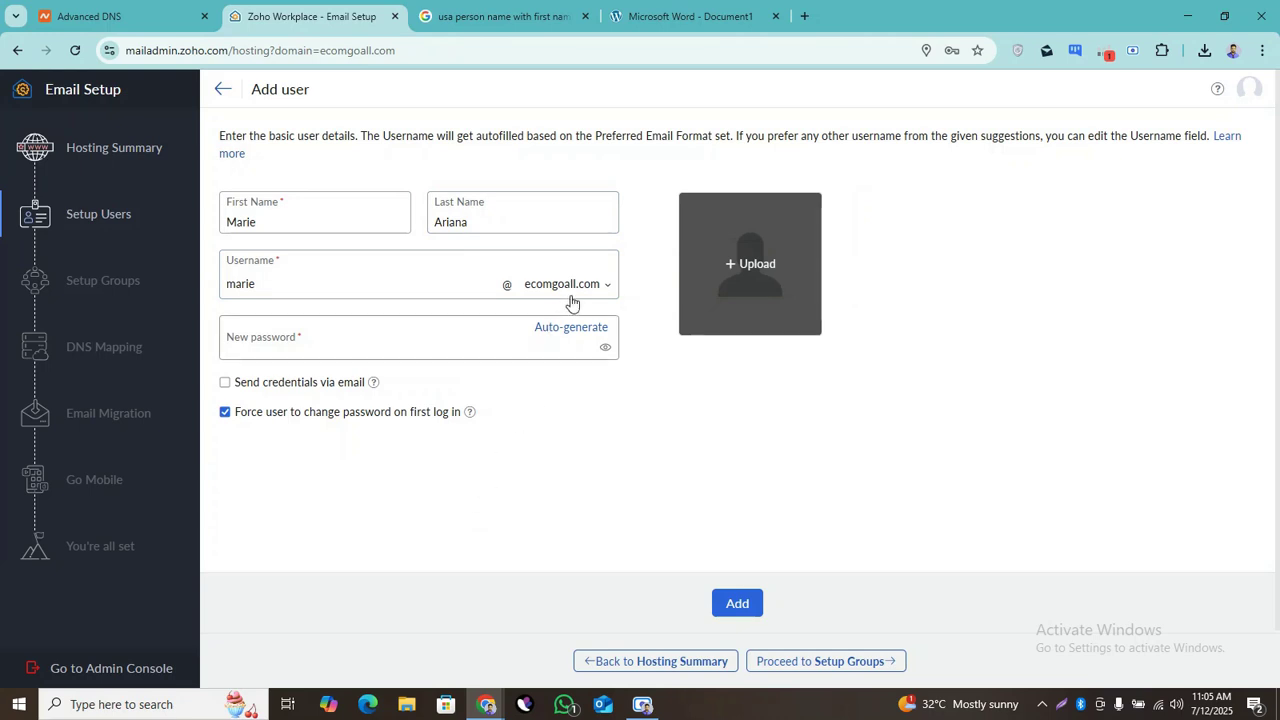
left_click(351, 345)
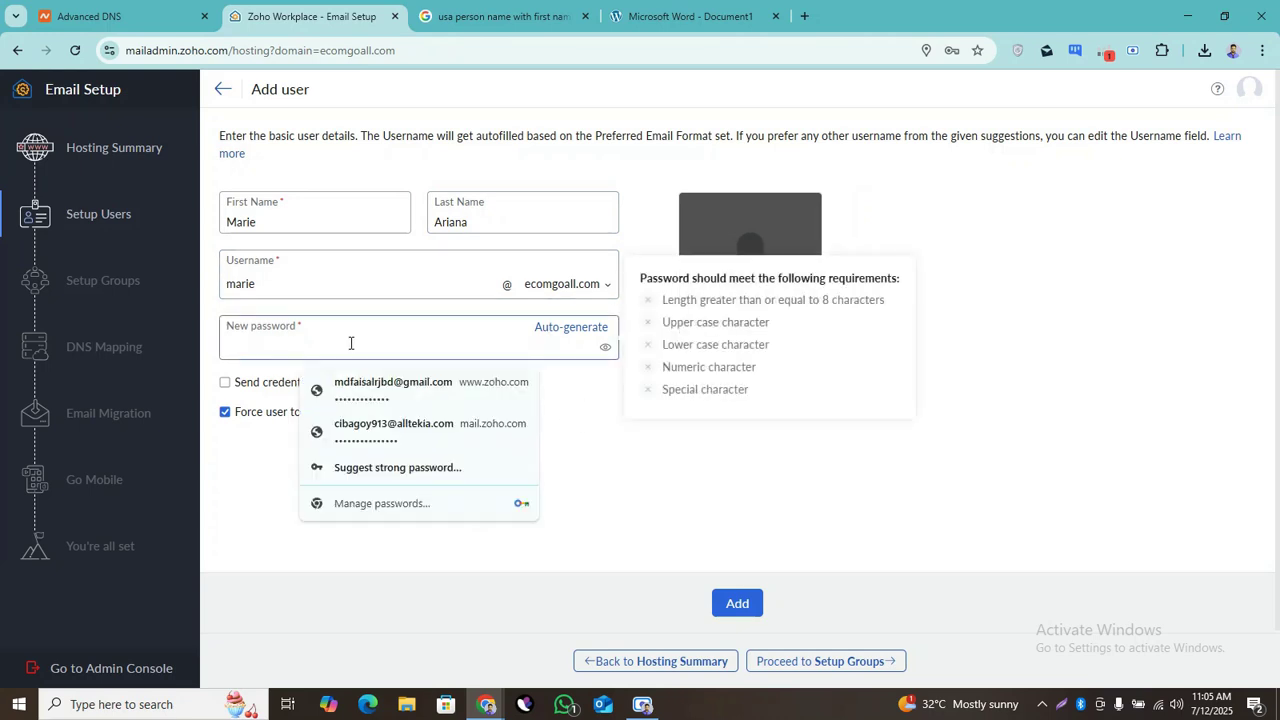
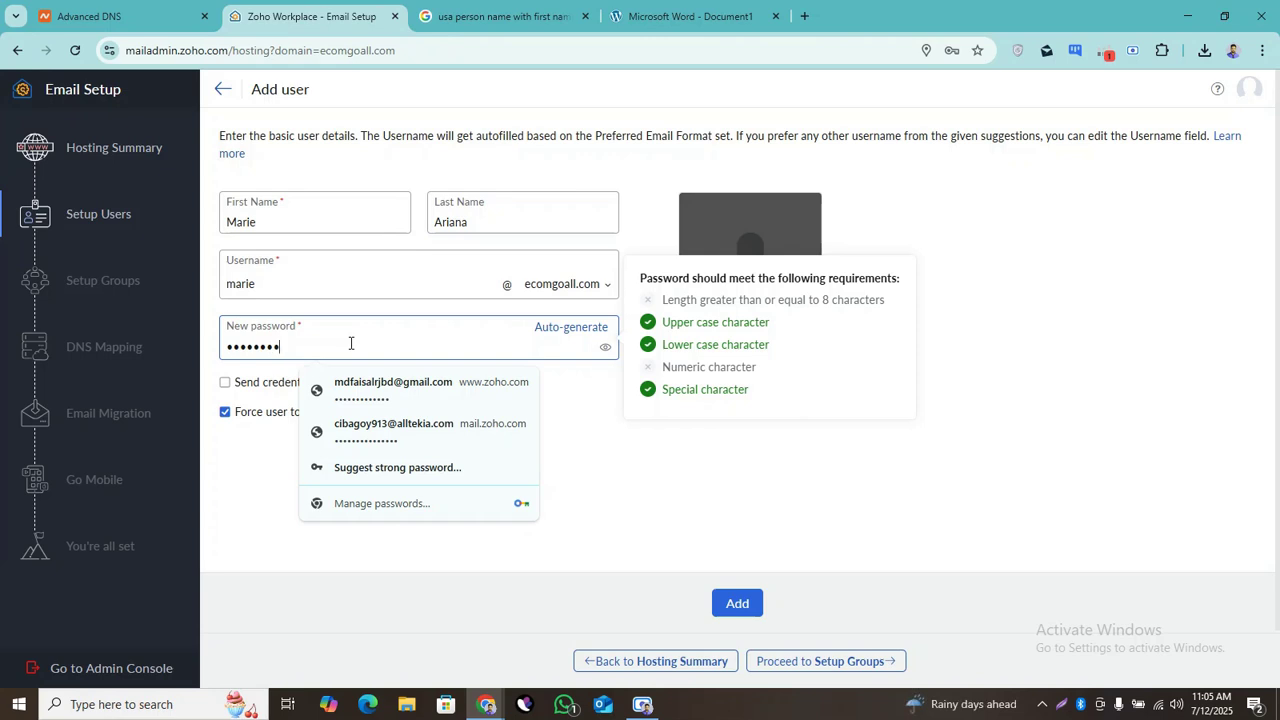
left_click(250, 492)
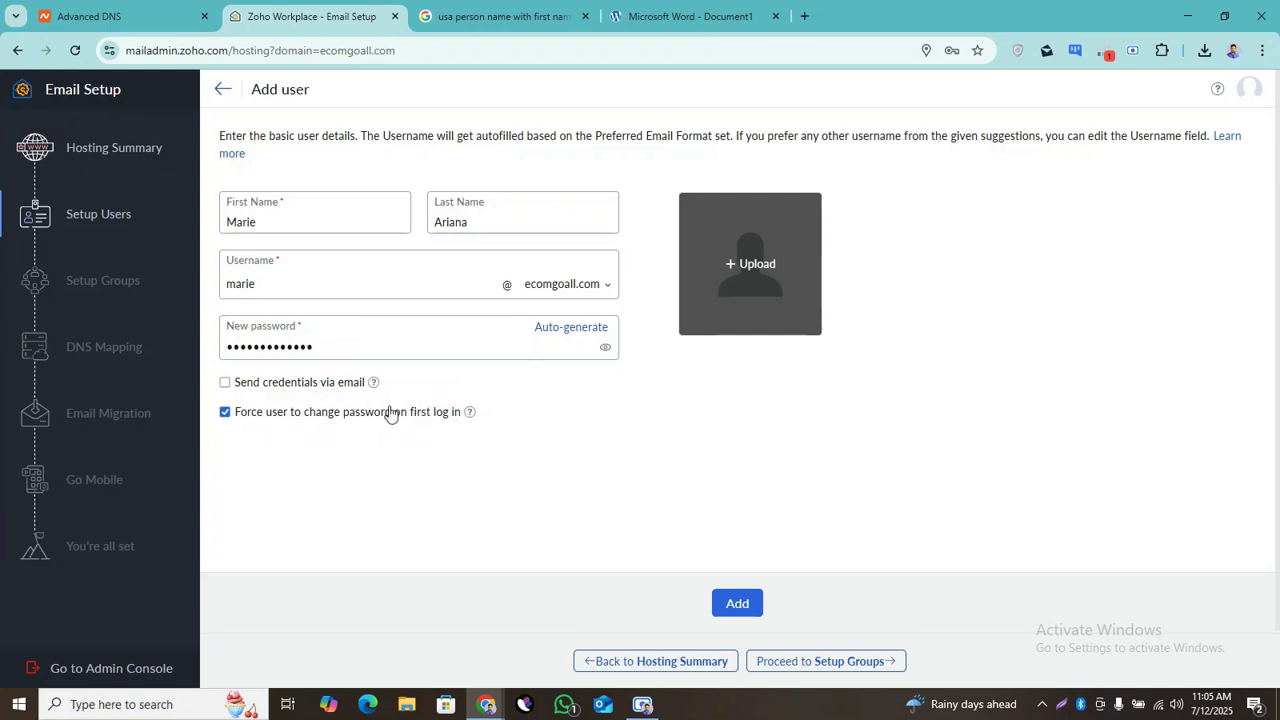
- Add the new user, finish with Done, and open the super administrator's Edit profile page
left_click(745, 610)
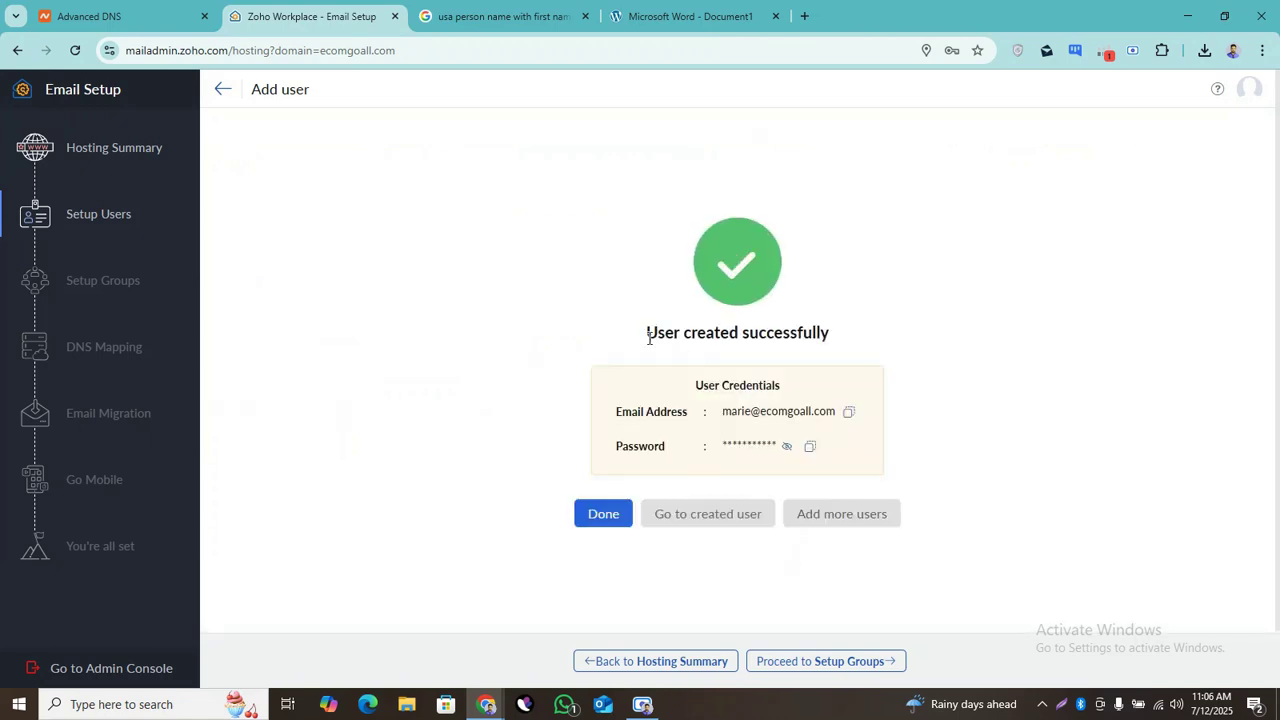
left_click(605, 518)
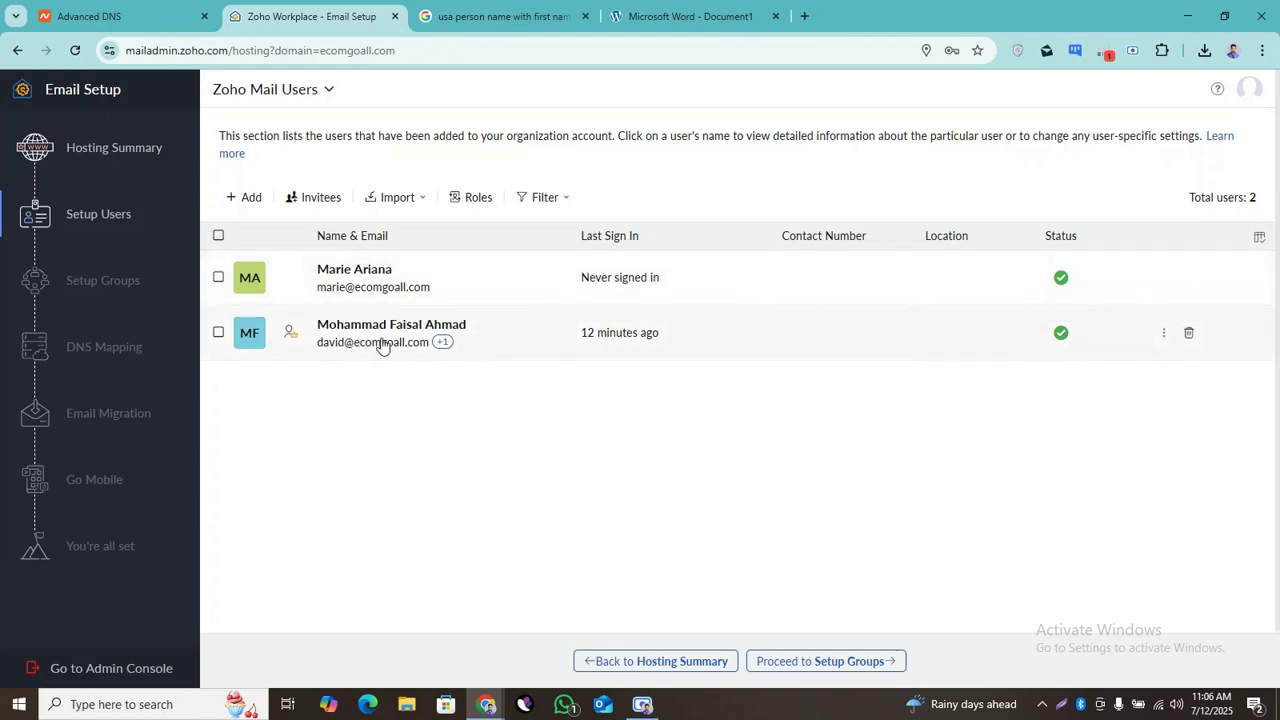
left_click(1166, 337)
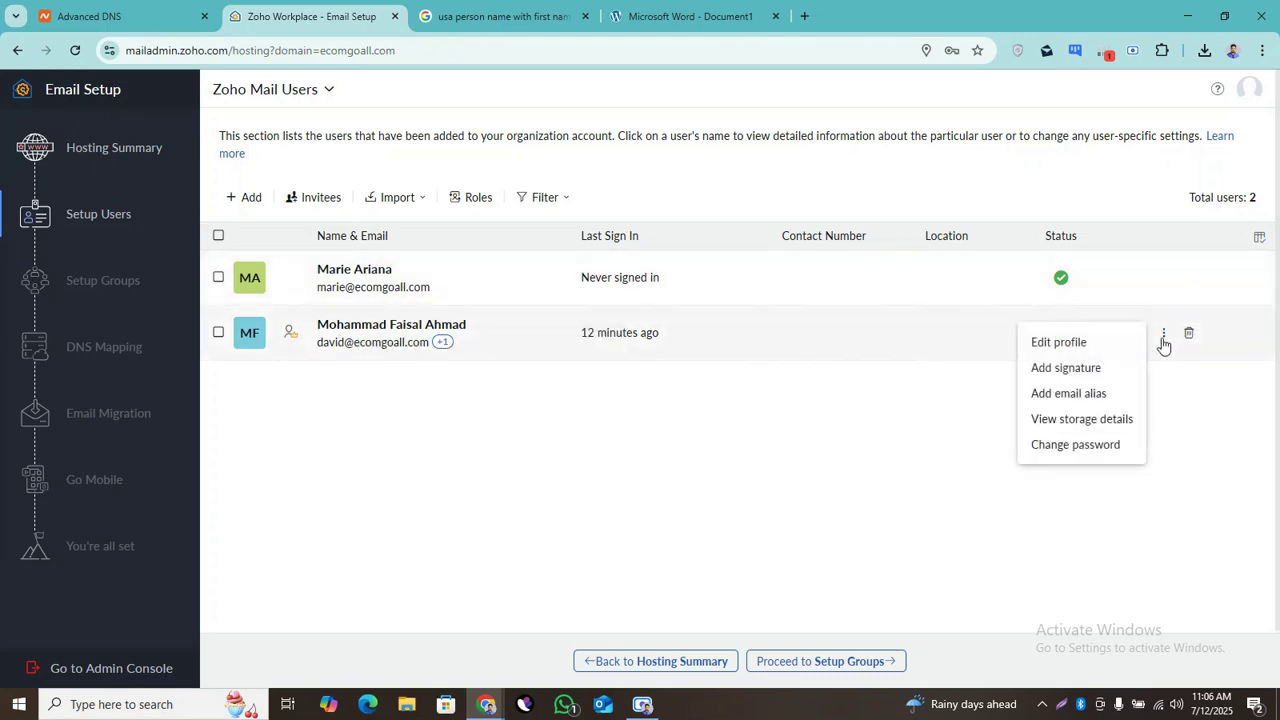
left_click(1045, 342)
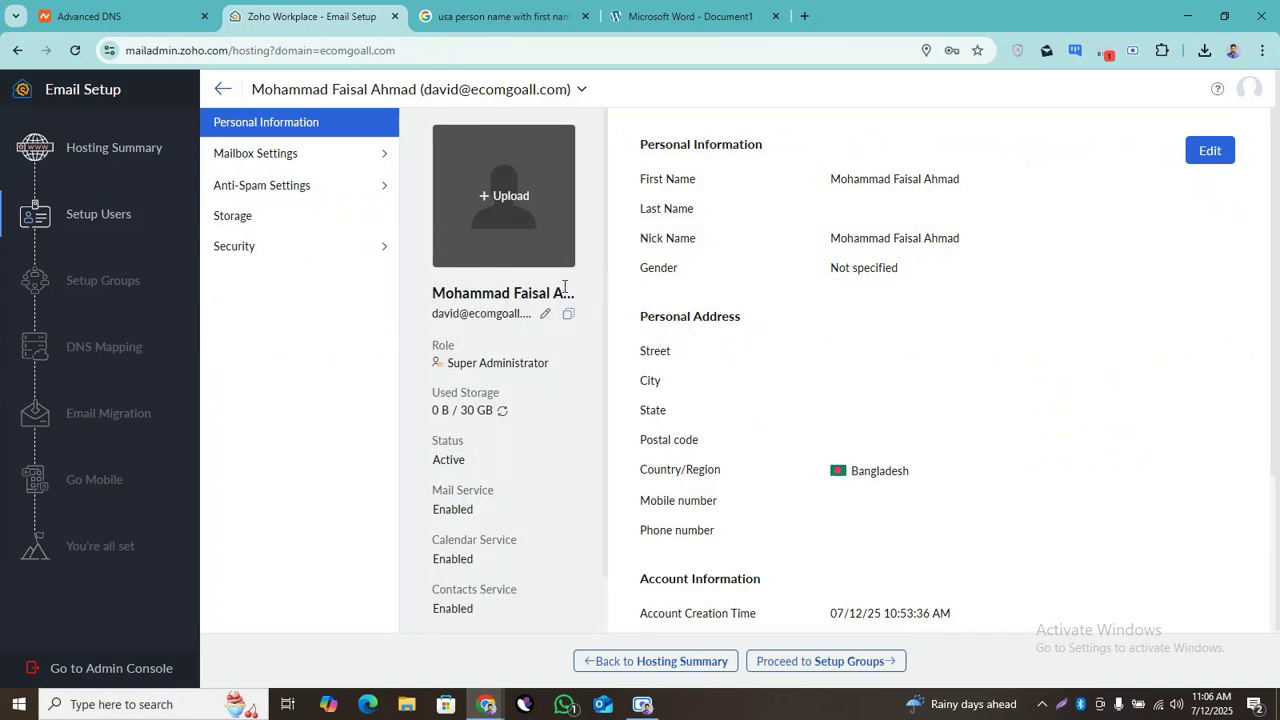
- Make the admin's personal information editable and clear the existing first name and nickname
left_click(1200, 153)
left_click_drag(779, 213, 616, 217)
key("BackSpace")
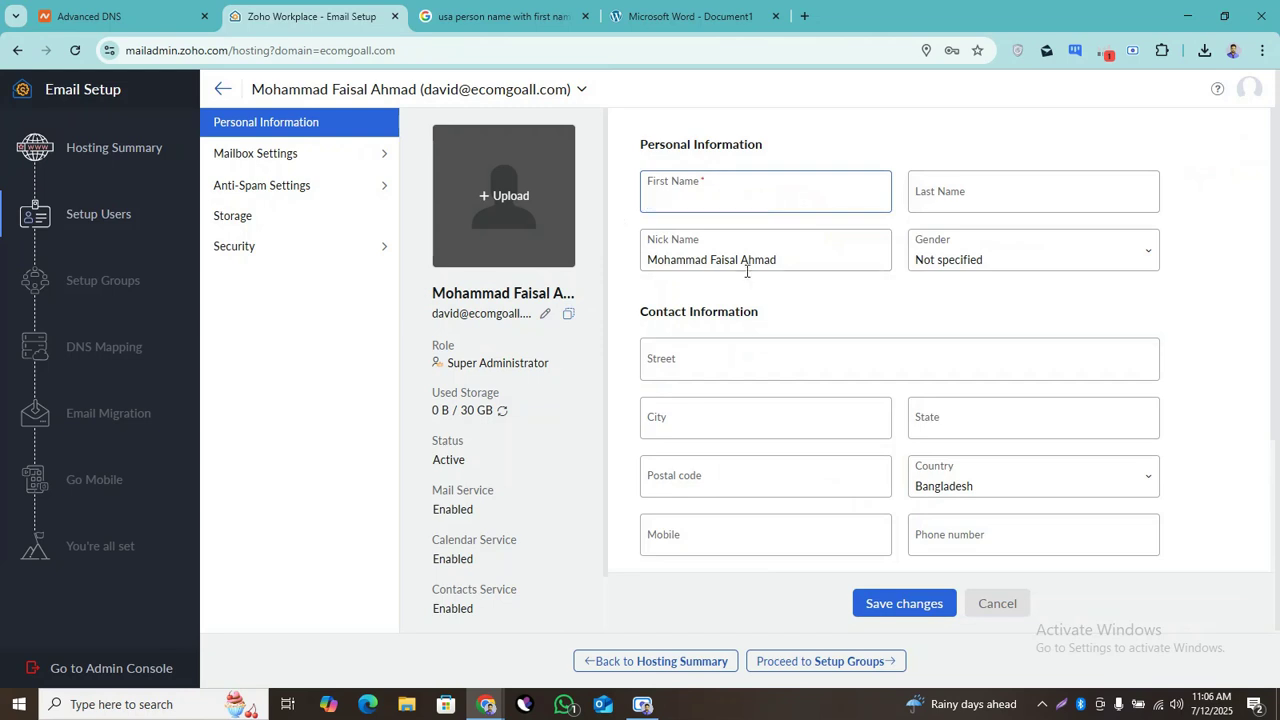
left_click_drag(800, 263, 570, 276)
key("BackSpace")
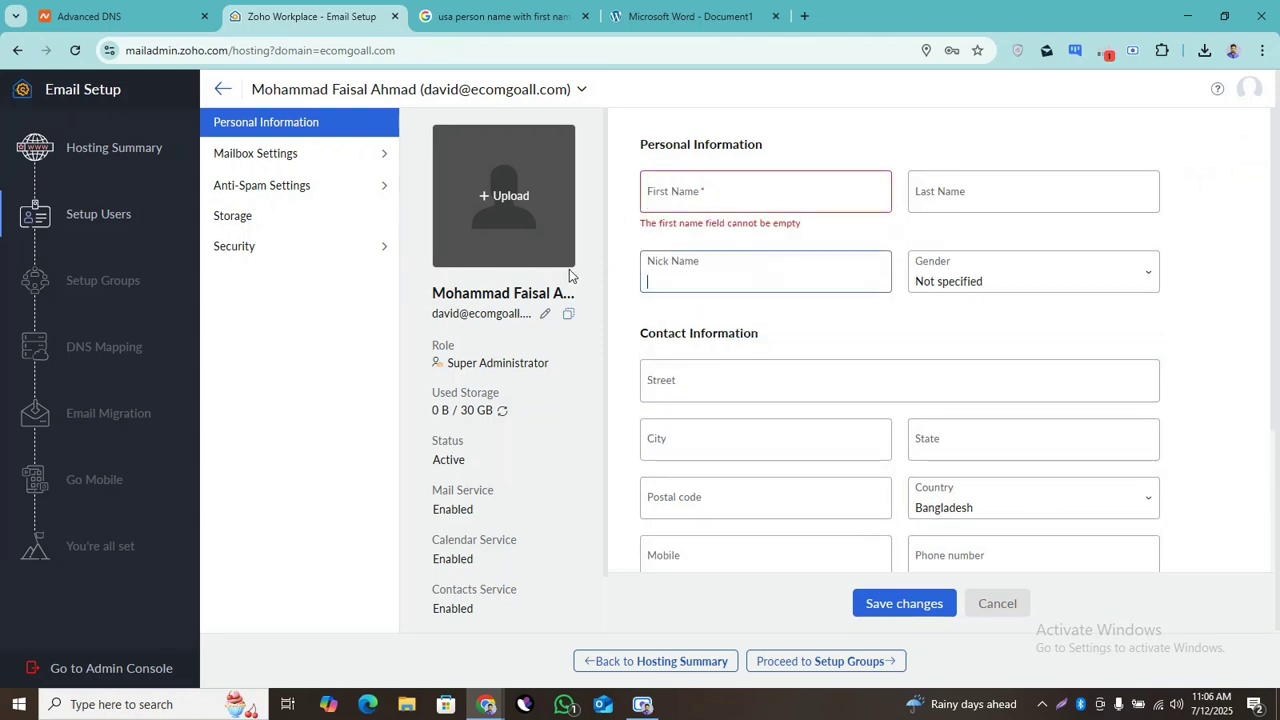
left_click(697, 197)
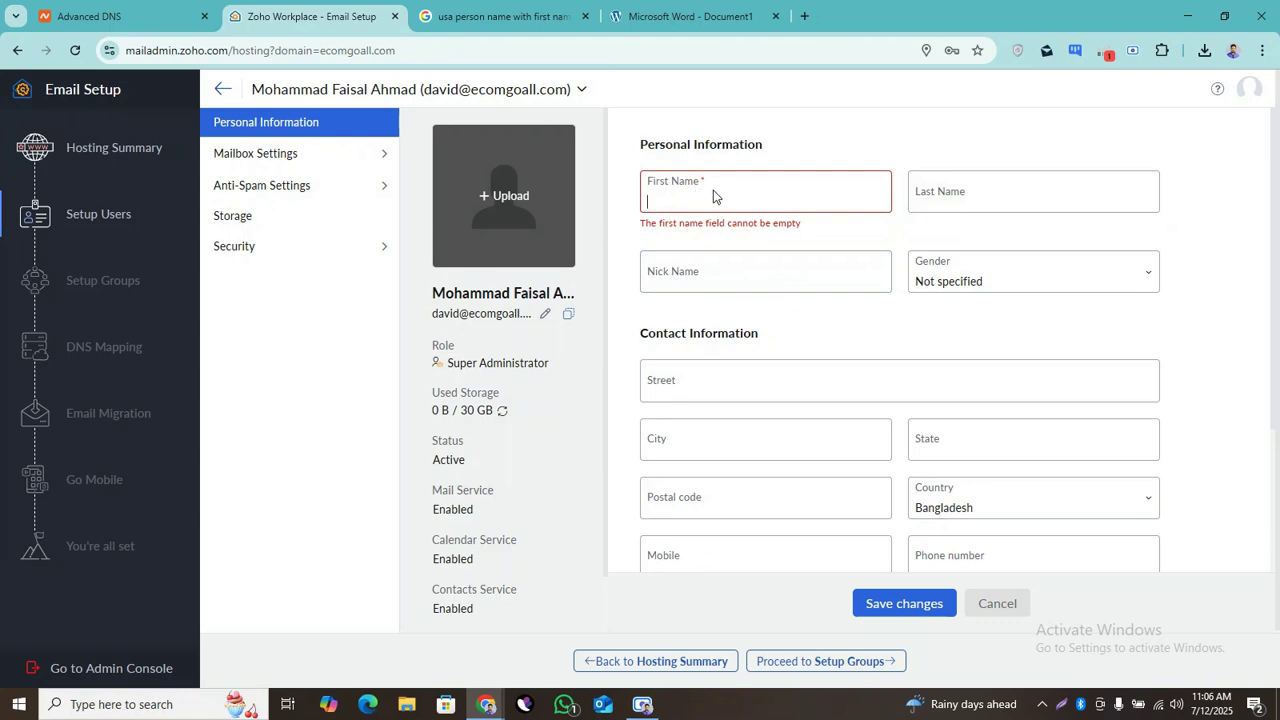
- Copy a first name from the name-list PDF into the First Name field
left_click(682, 16)
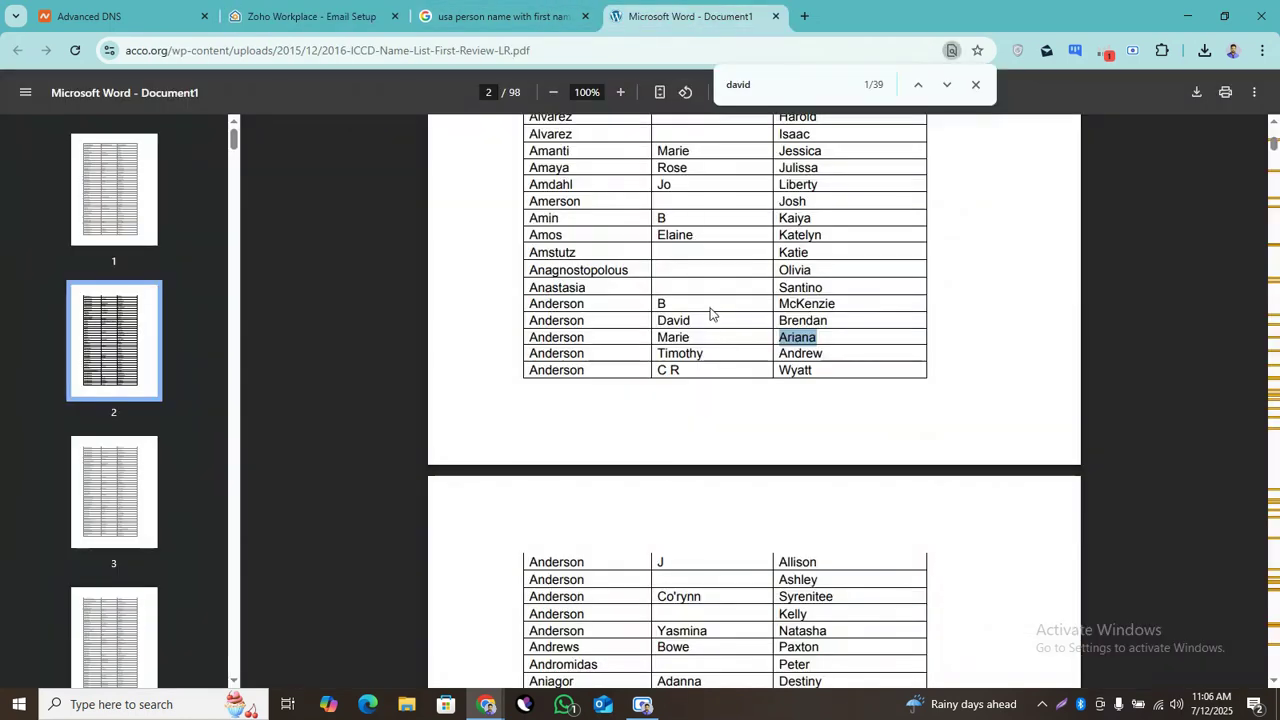
left_click_drag(694, 320, 654, 320)
left_click(660, 322)
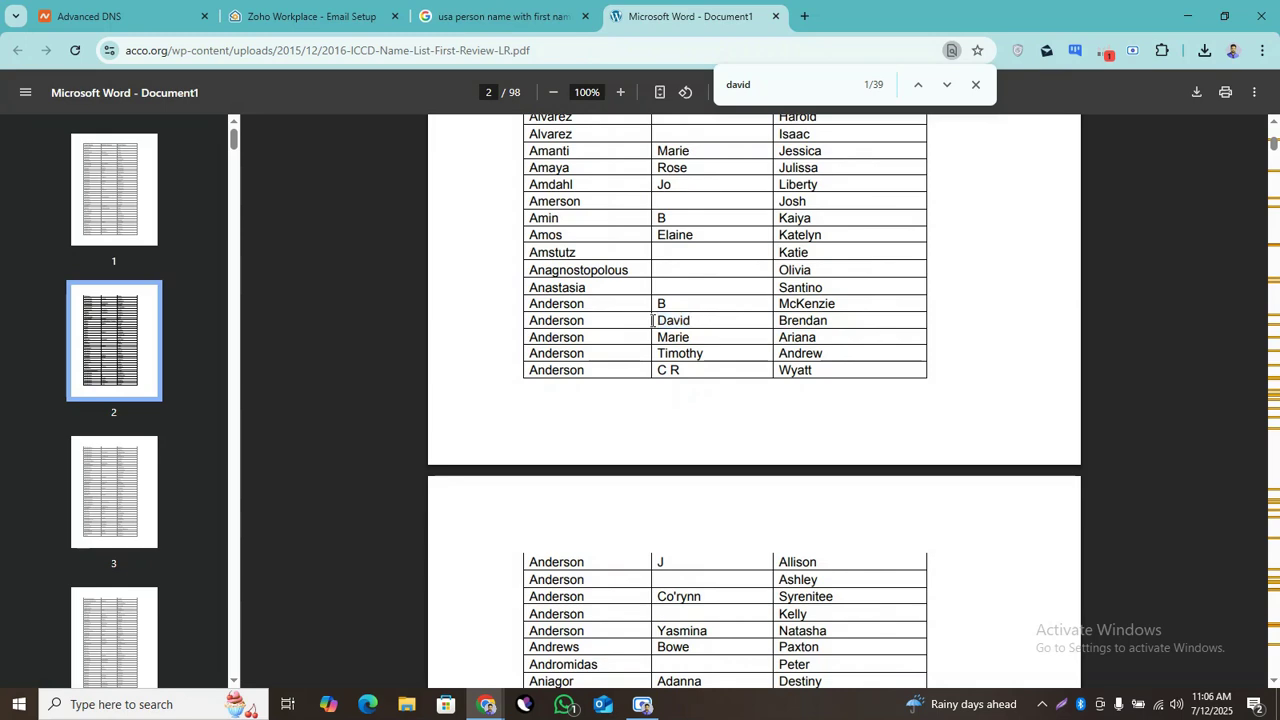
left_click(580, 27)
left_click(310, 16)
type("Ariana")
left_click(682, 16)
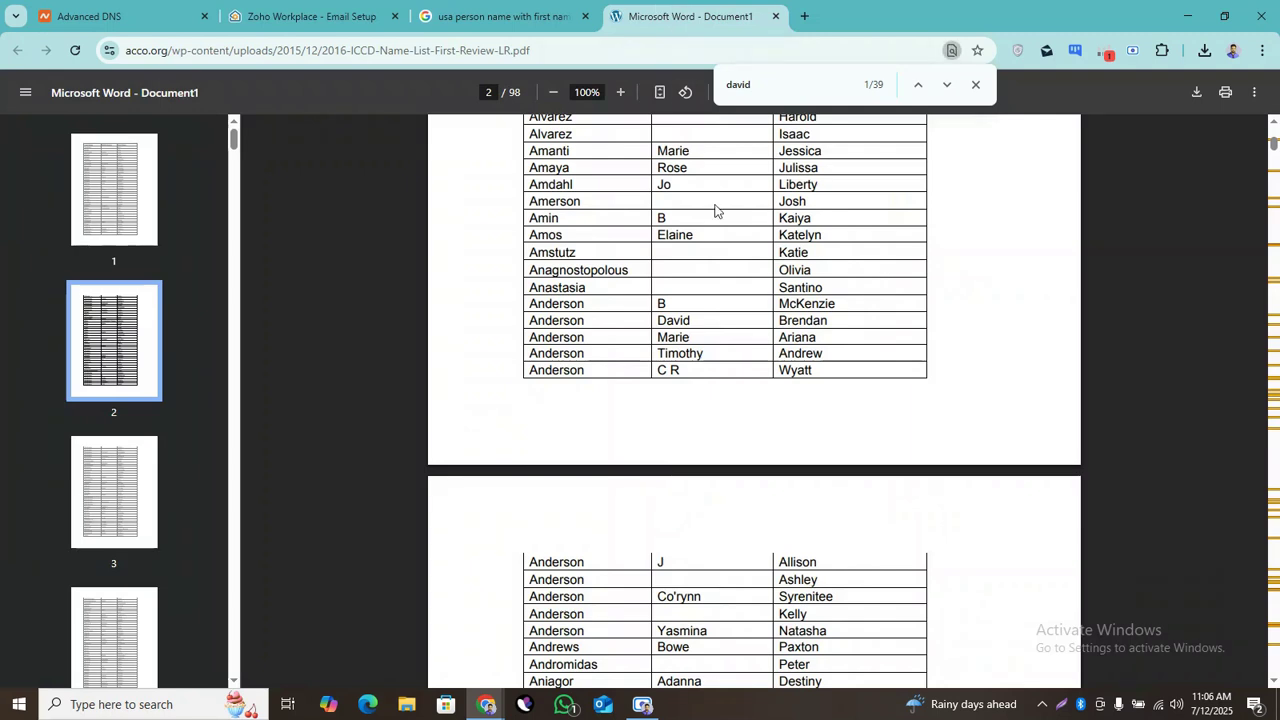
left_click_drag(698, 320, 656, 320)
key("ctrl+c")
left_click(474, 8)
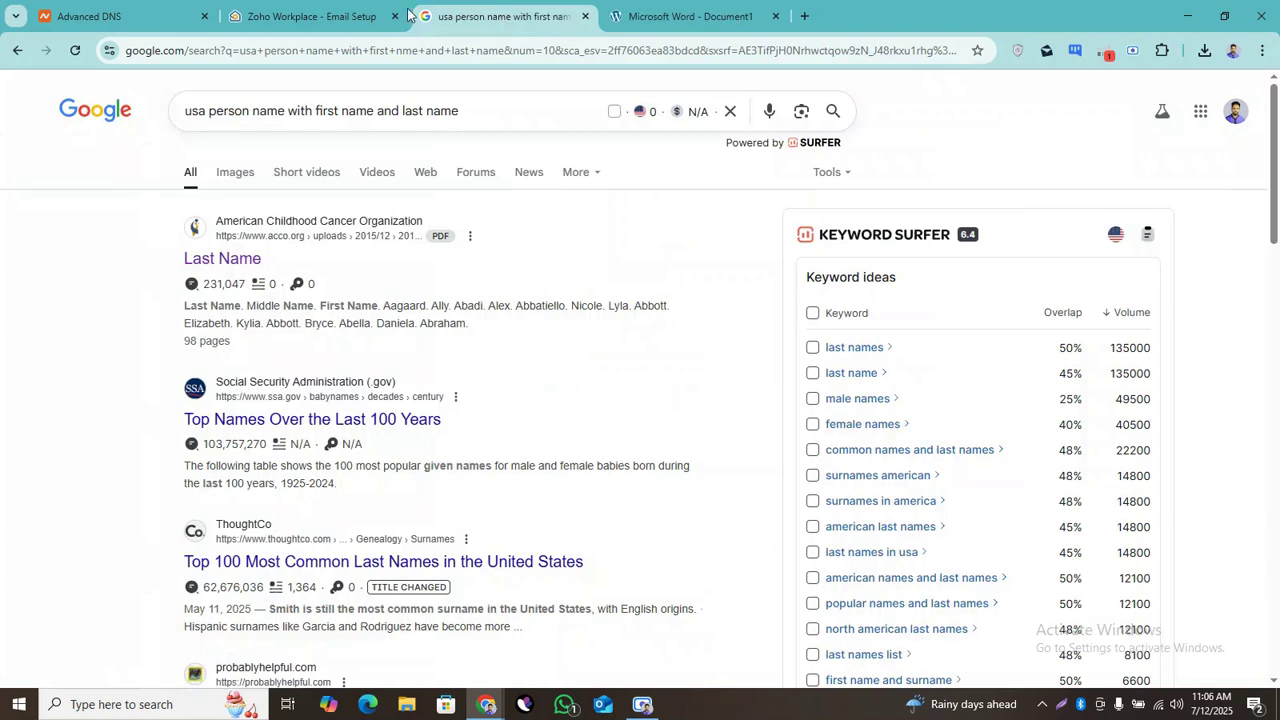
left_click(310, 16)
double_click(697, 197)
key("ctrl+v")
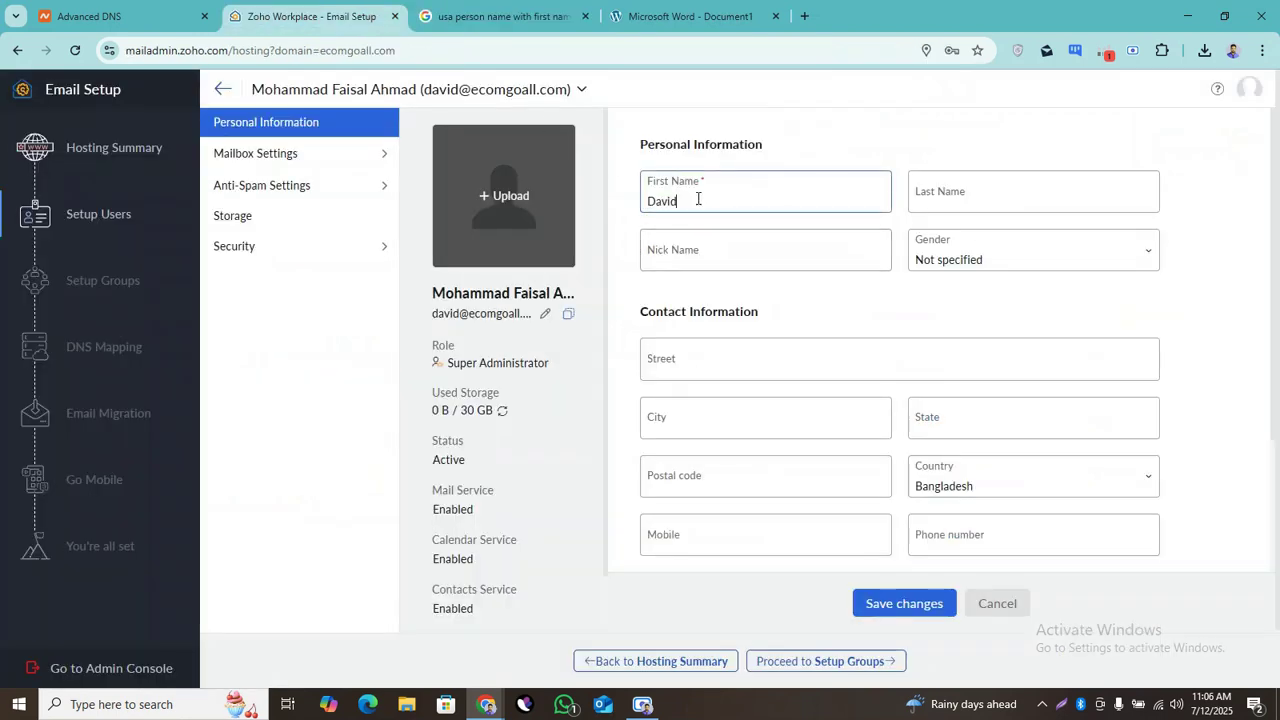
- Copy the matching surname from the PDF into the Last Name field
left_click(923, 200)
left_click(680, 16)
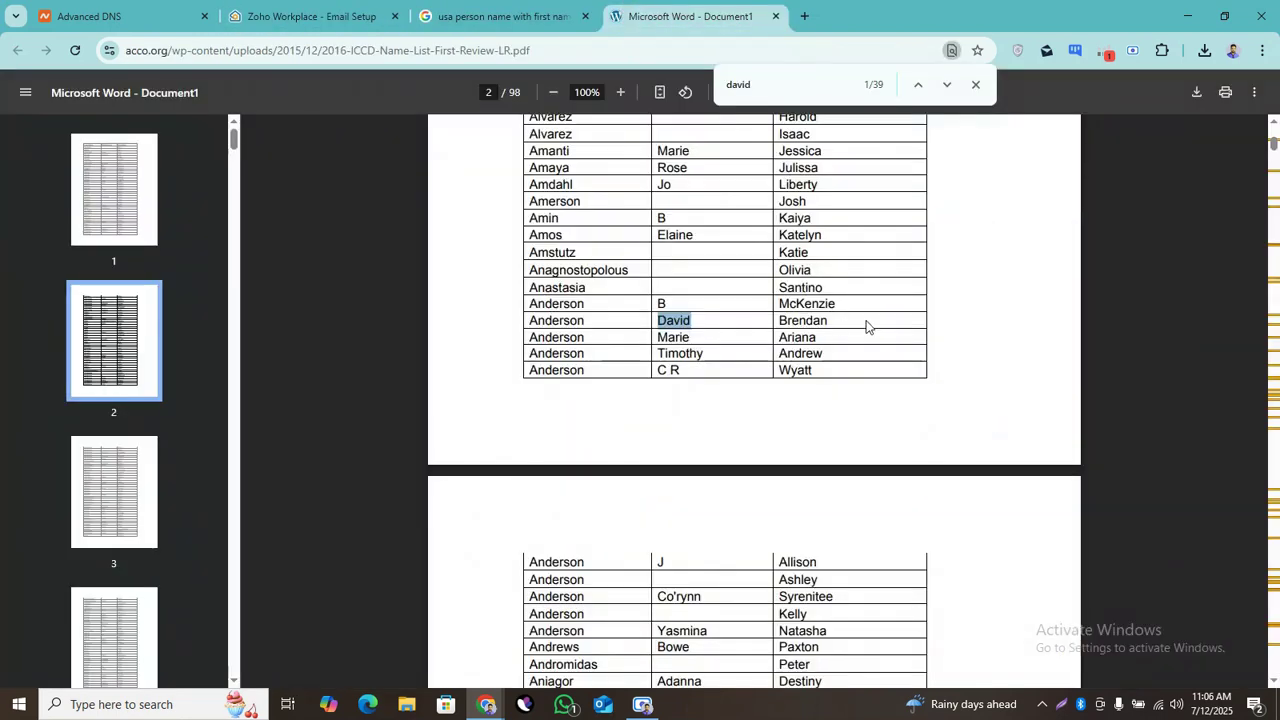
double_click(801, 318)
key("ctrl+c")
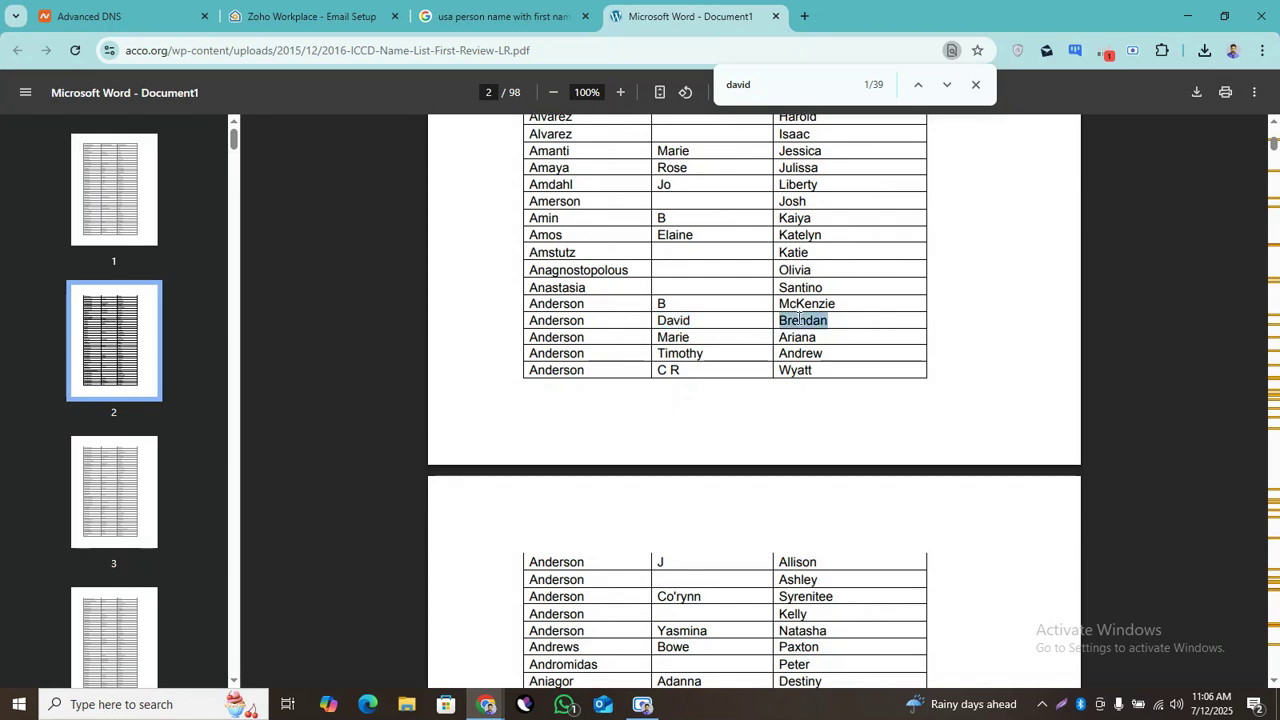
left_click(310, 16)
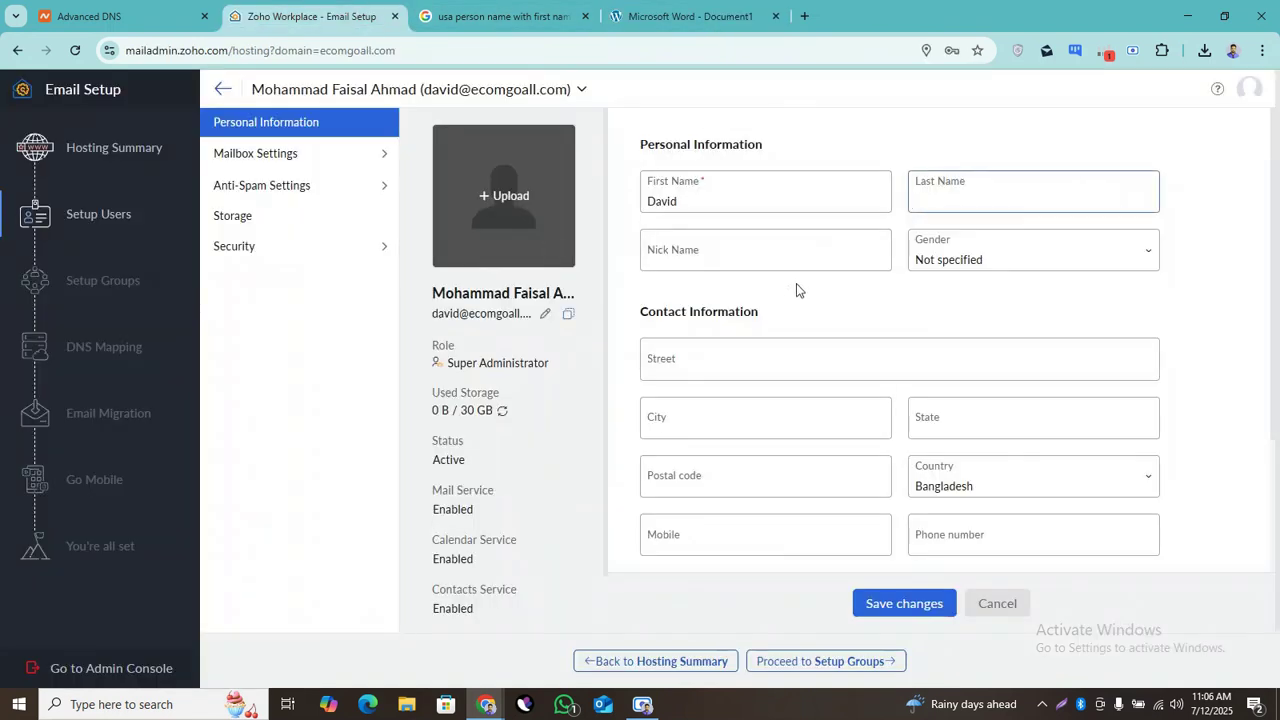
key("ctrl+v")
- Reuse the new first name as the Nick Name
left_click(838, 249)
double_click(743, 197)
key("ctrl+c")
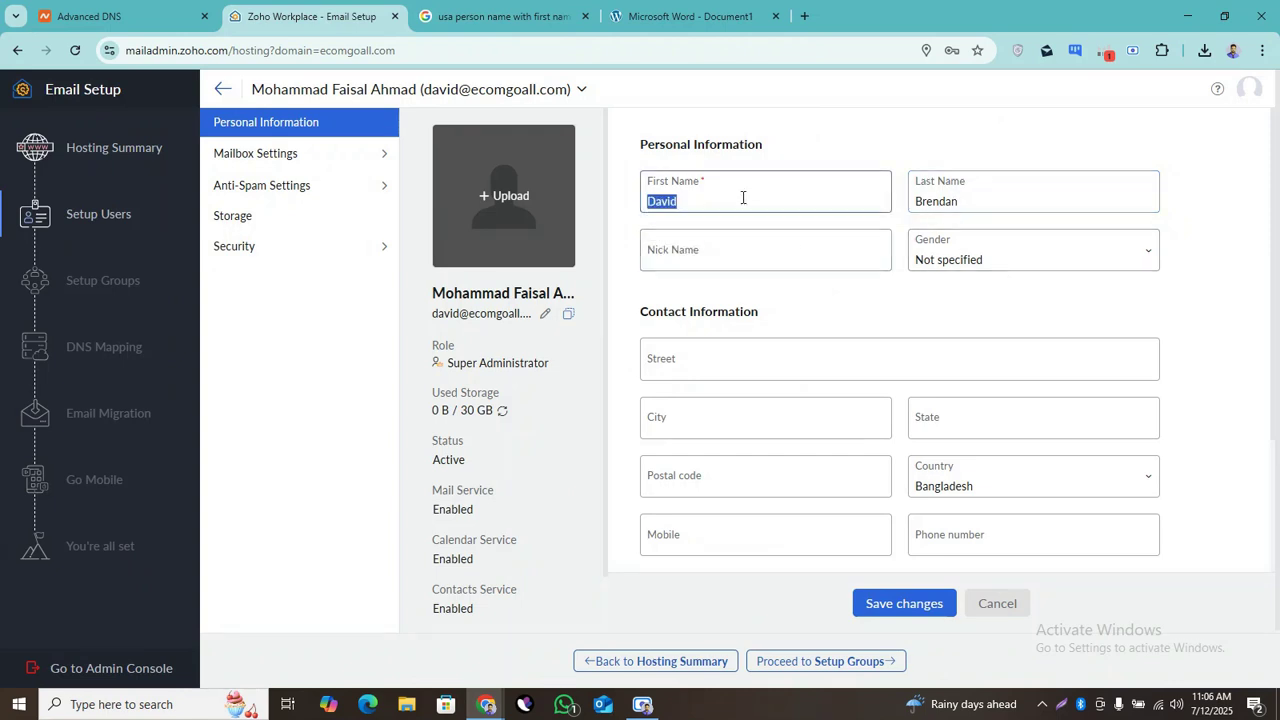
left_click(685, 250)
key("ctrl+v")
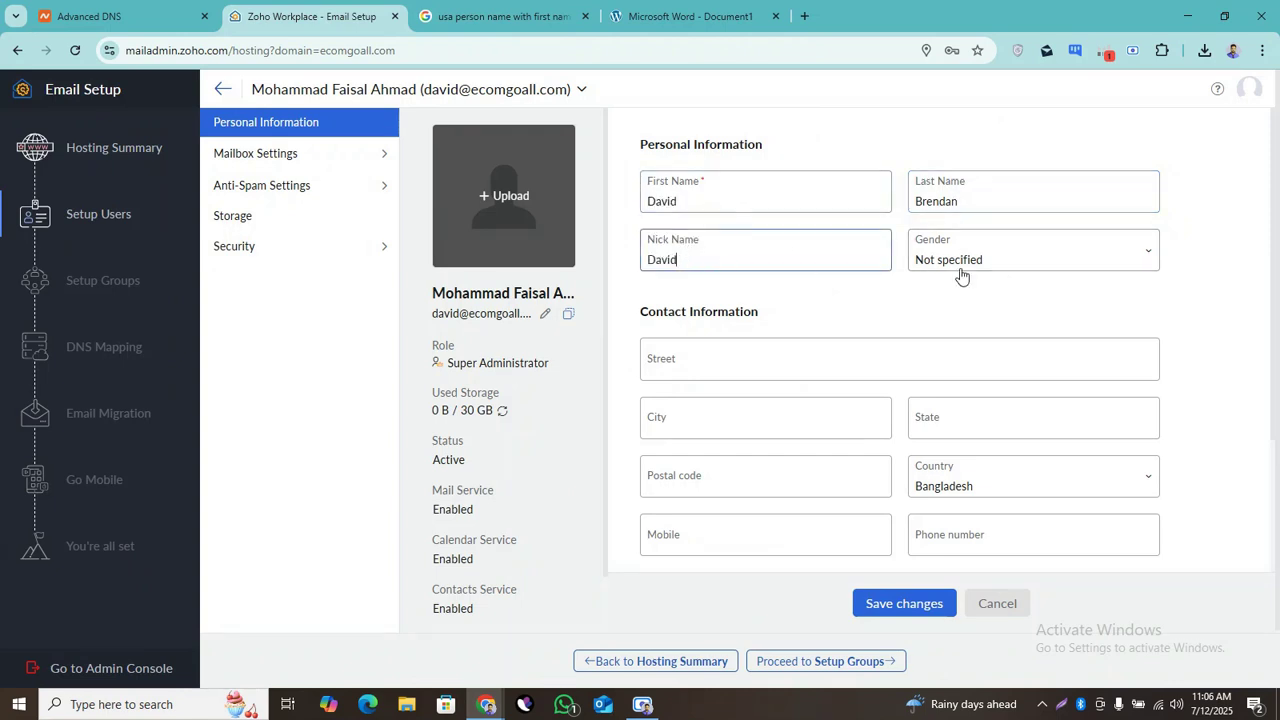
- Set Gender to Male, save the profile changes, and return to the users list
left_click(980, 268)
left_click(967, 293)
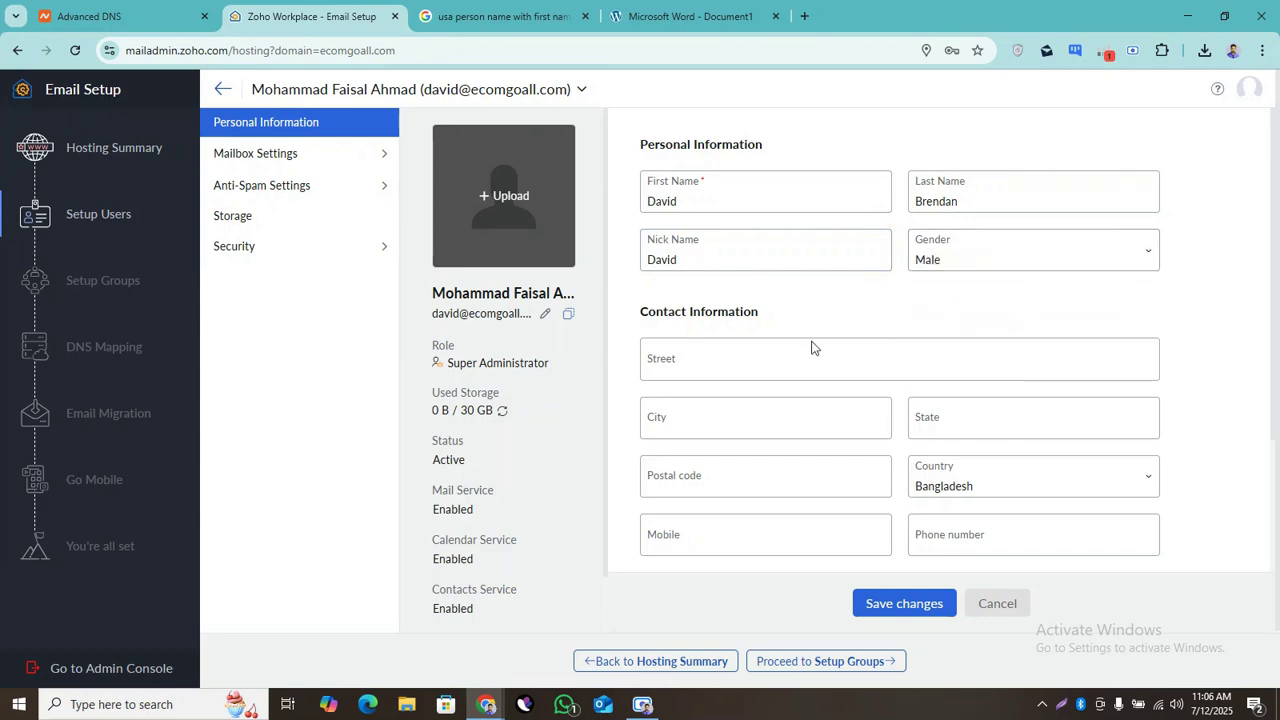
scroll(818, 343, "down", 2)
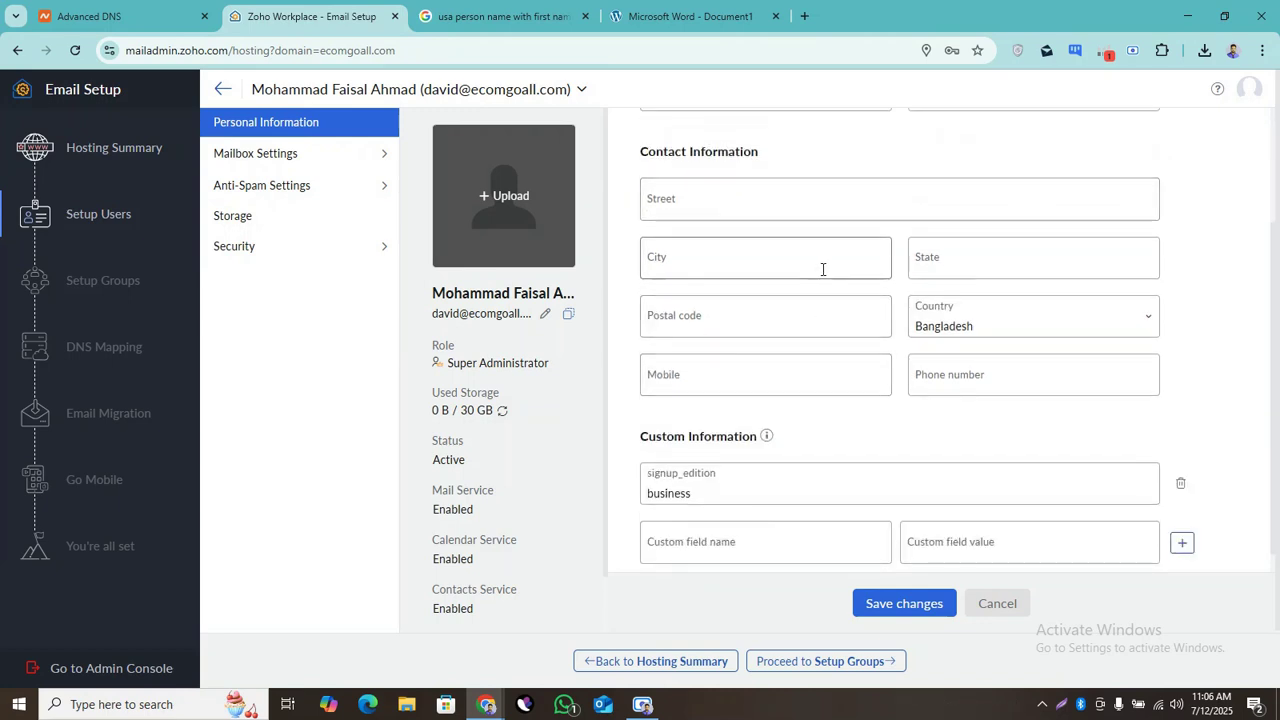
scroll(827, 300, "down", 1)
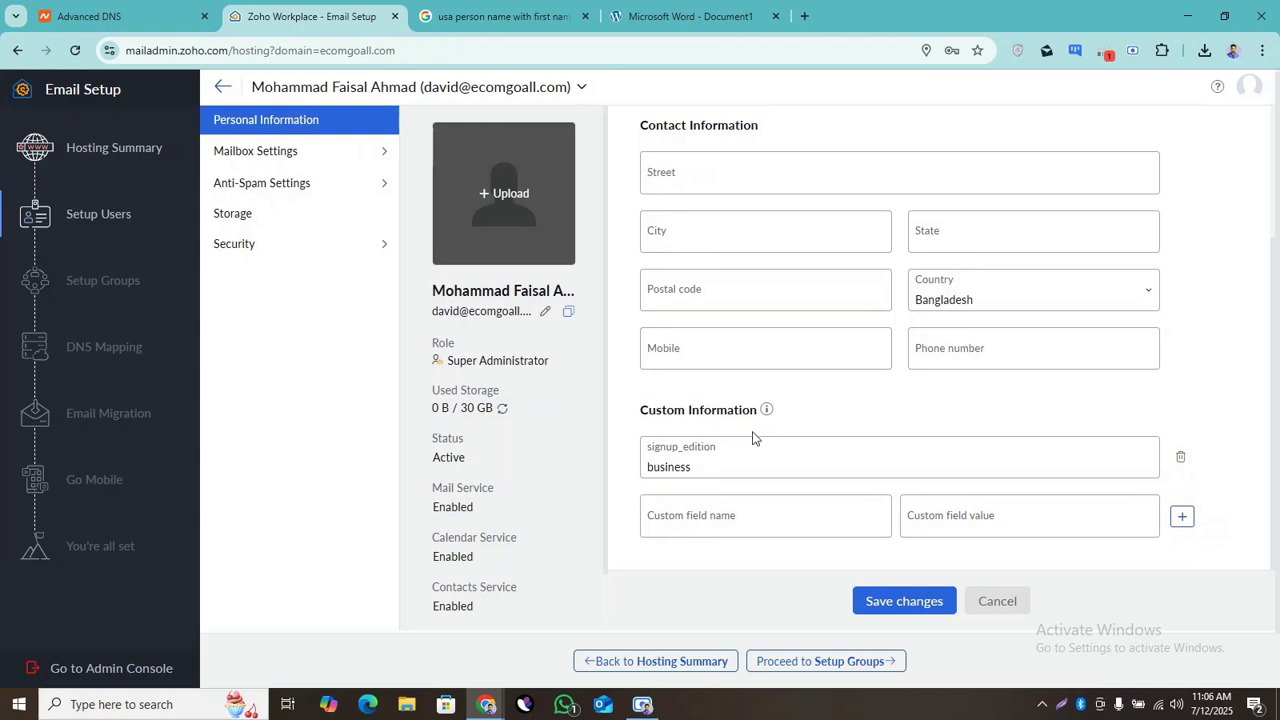
left_click(910, 601)
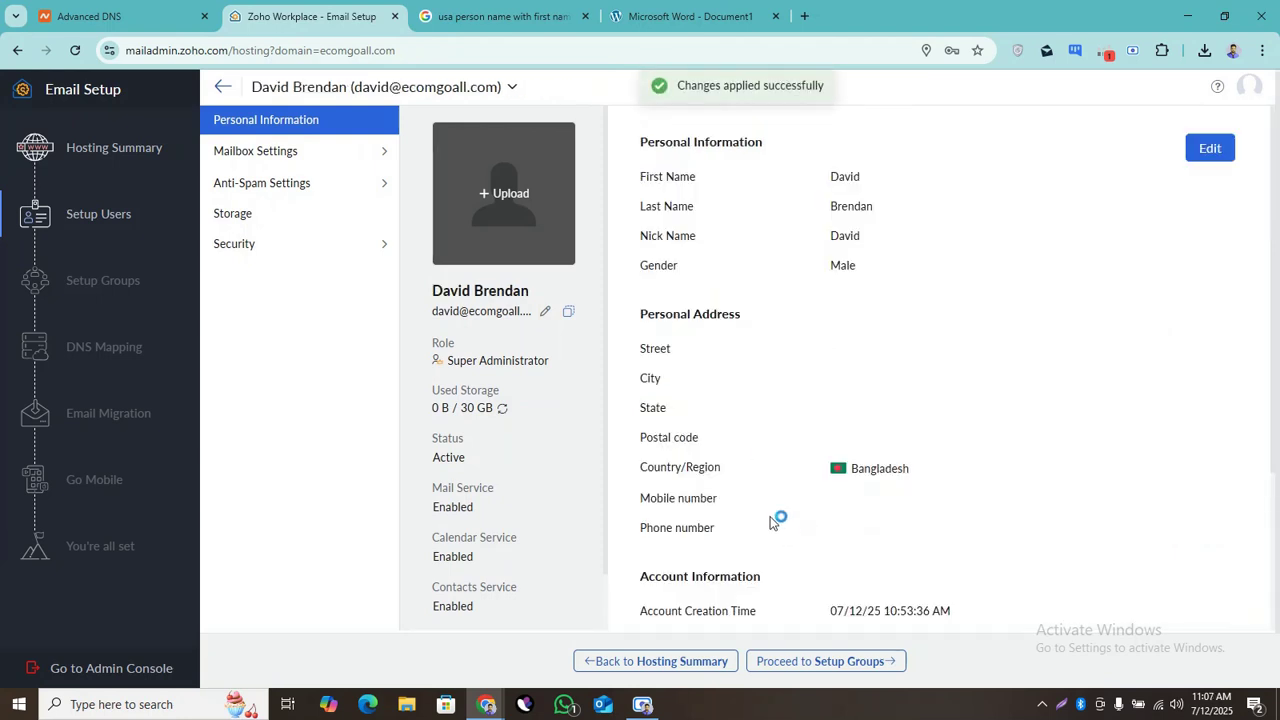
left_click(223, 86)
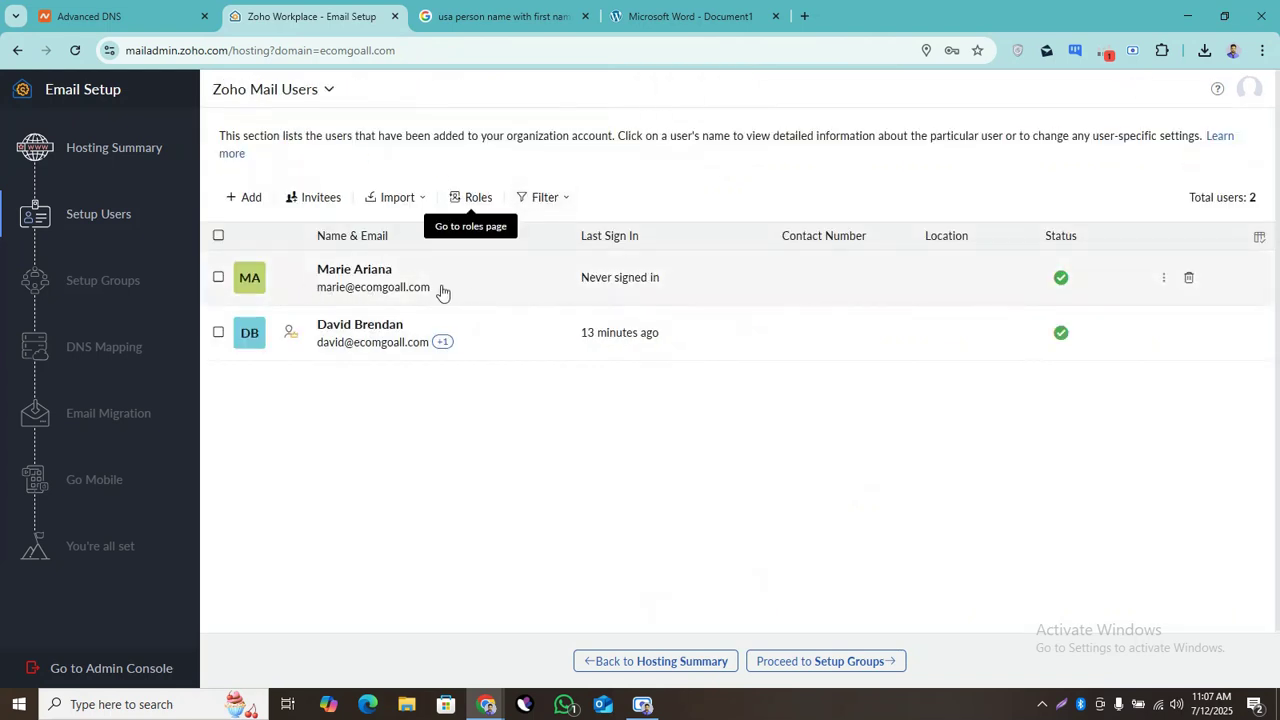
- Start a new mail user from the Users page with + Add
mouse_move(288, 340)
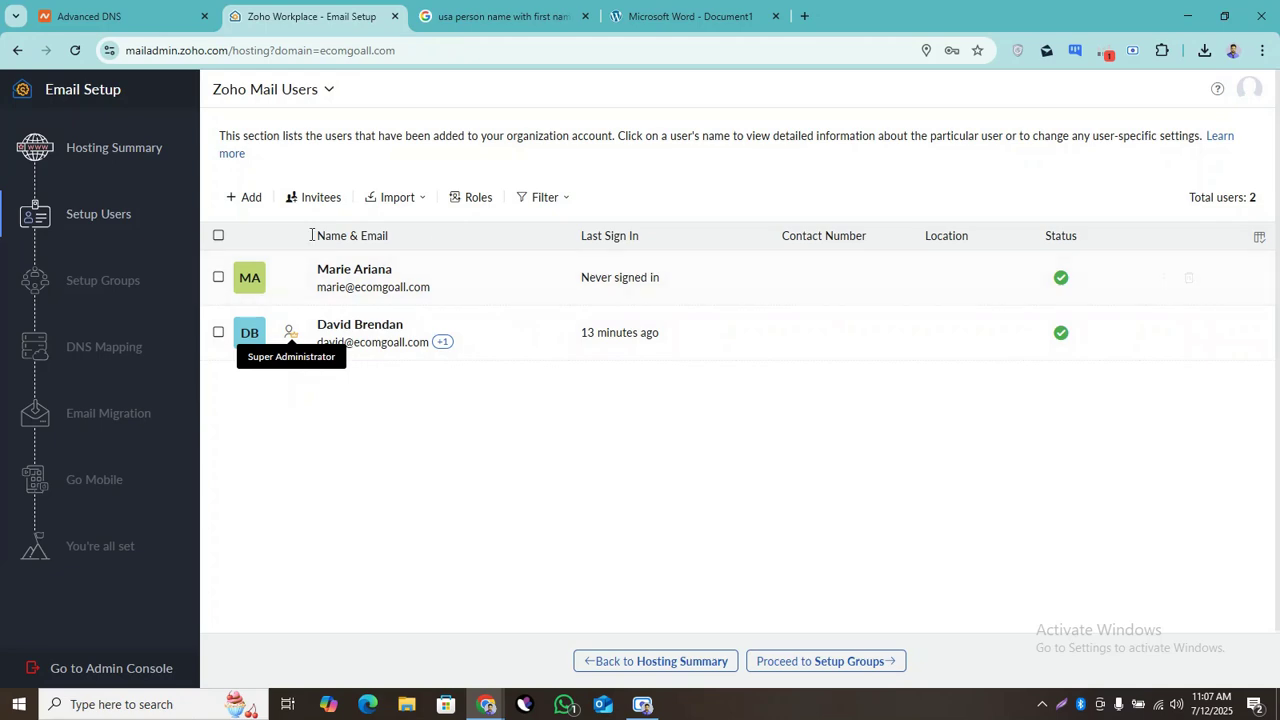
left_click(247, 197)
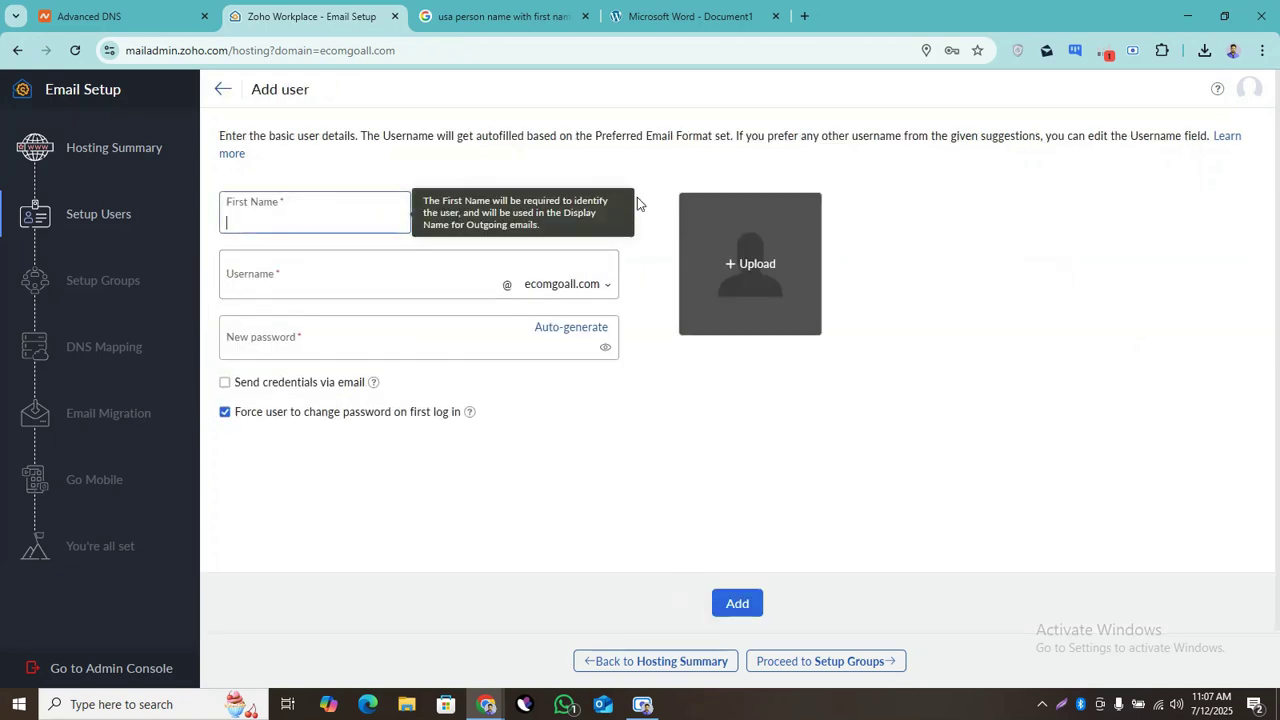
left_click(700, 16)
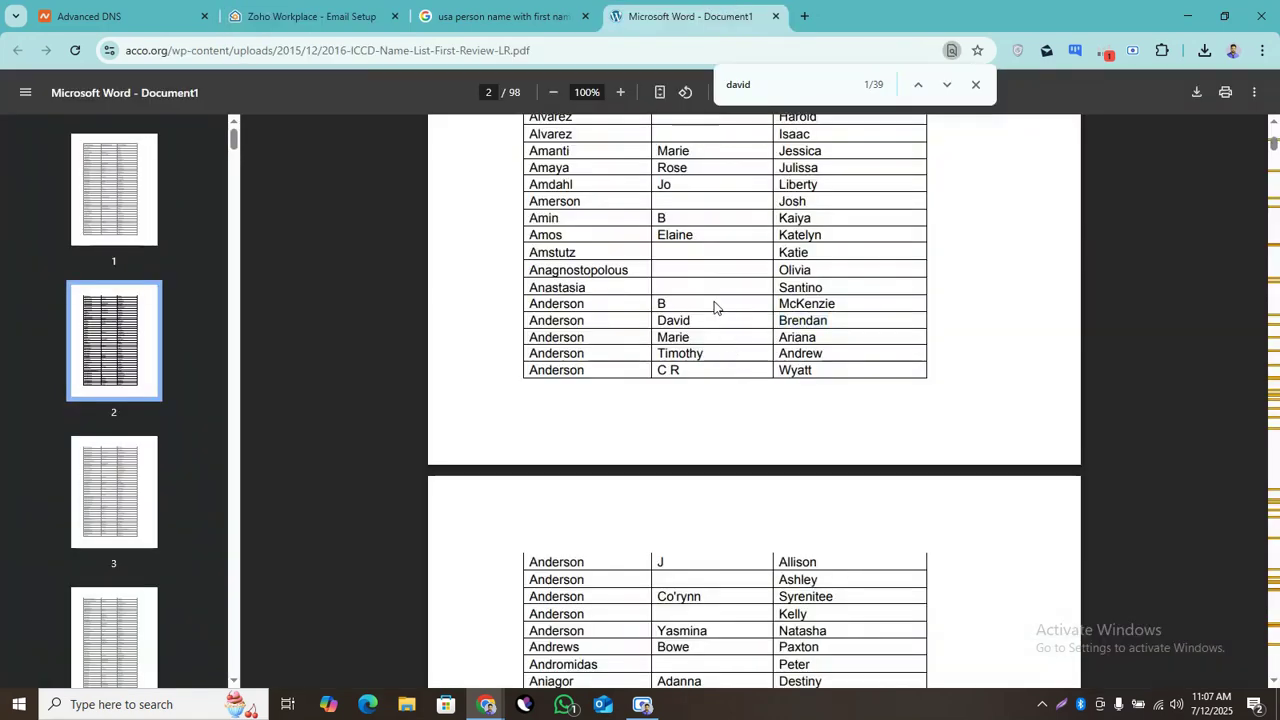
scroll(714, 308, "down", 7)
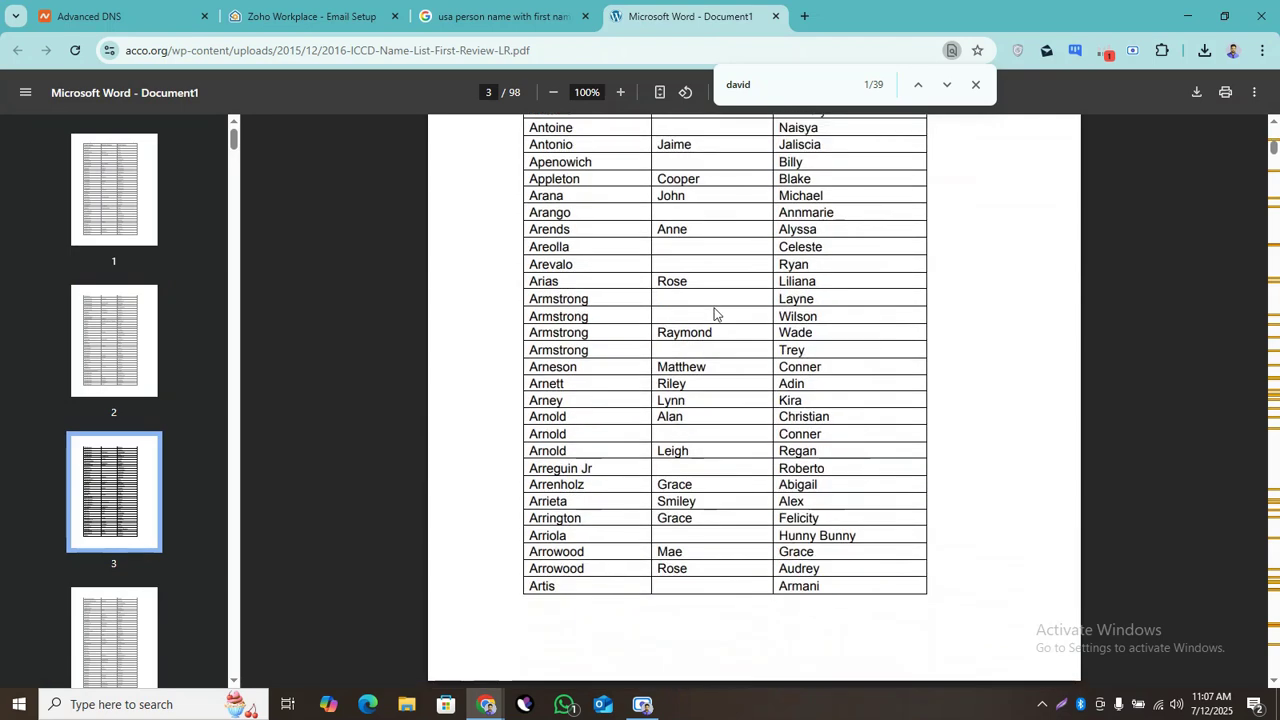
scroll(714, 314, "down", 2)
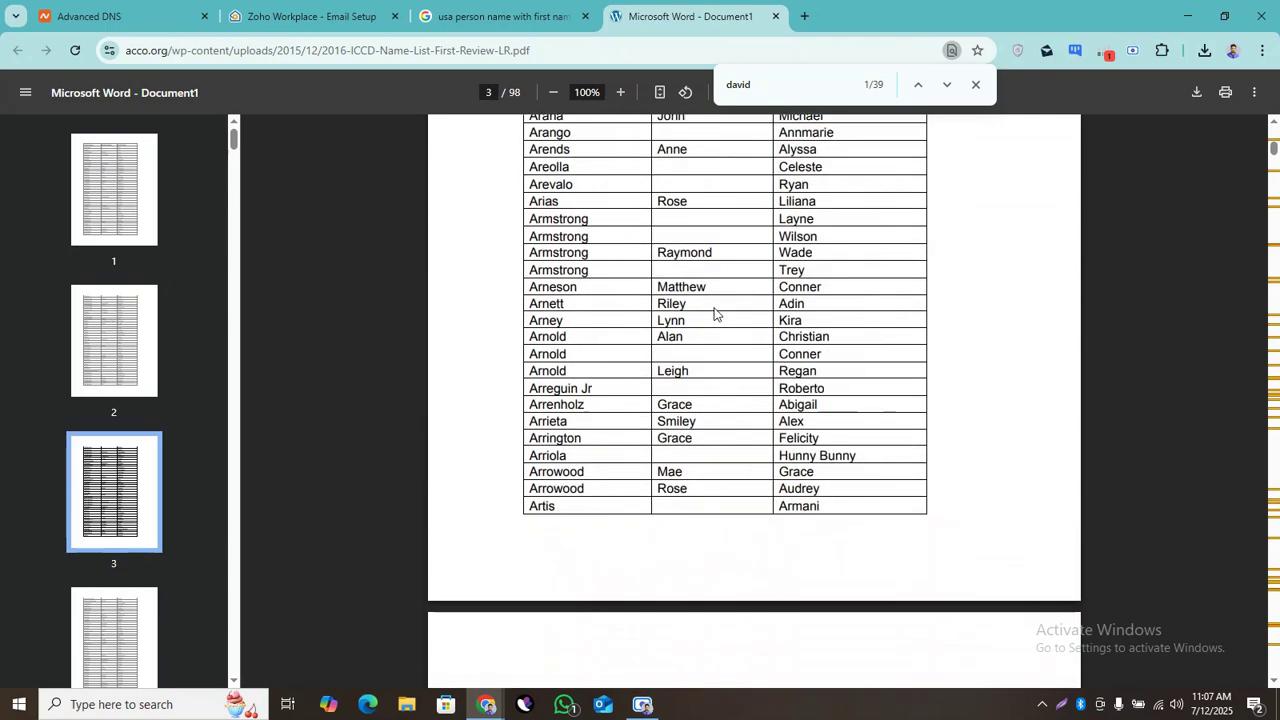
scroll(616, 360, "down", 5)
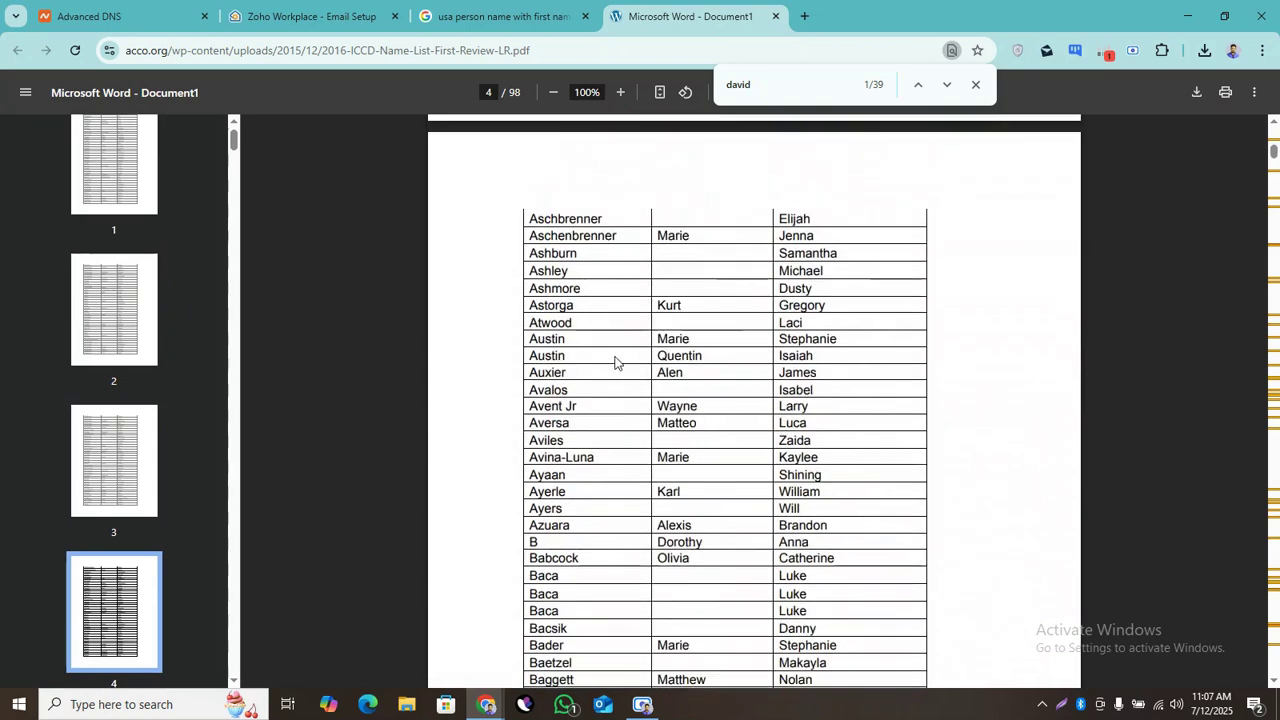
scroll(616, 362, "down", 2)
scroll(612, 364, "down", 4)
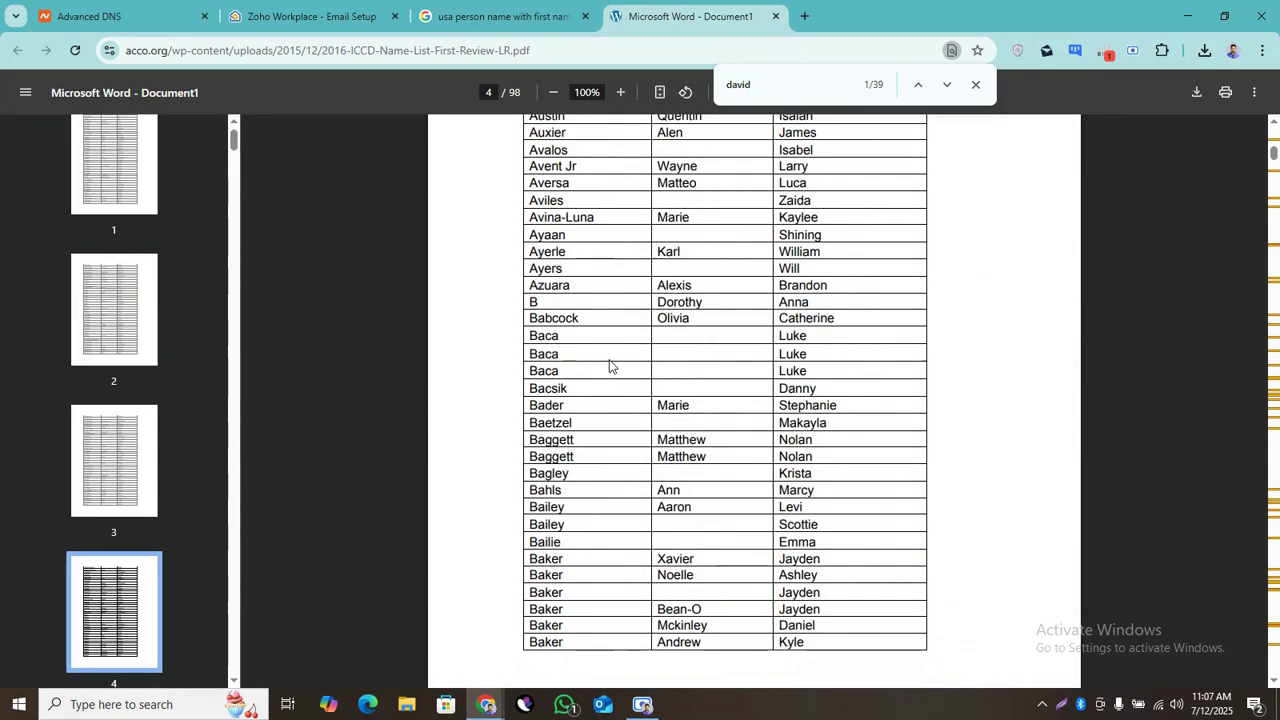
scroll(612, 366, "down", 2)
scroll(610, 365, "down", 13)
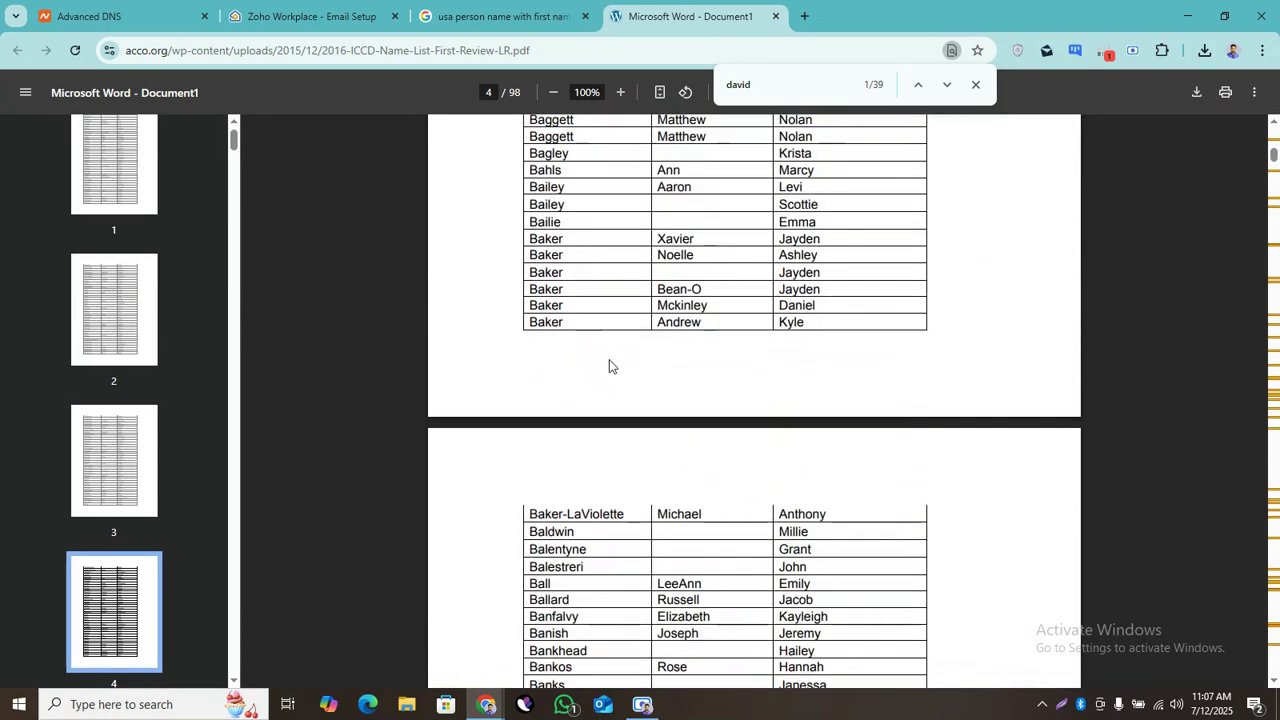
scroll(610, 365, "down", 2)
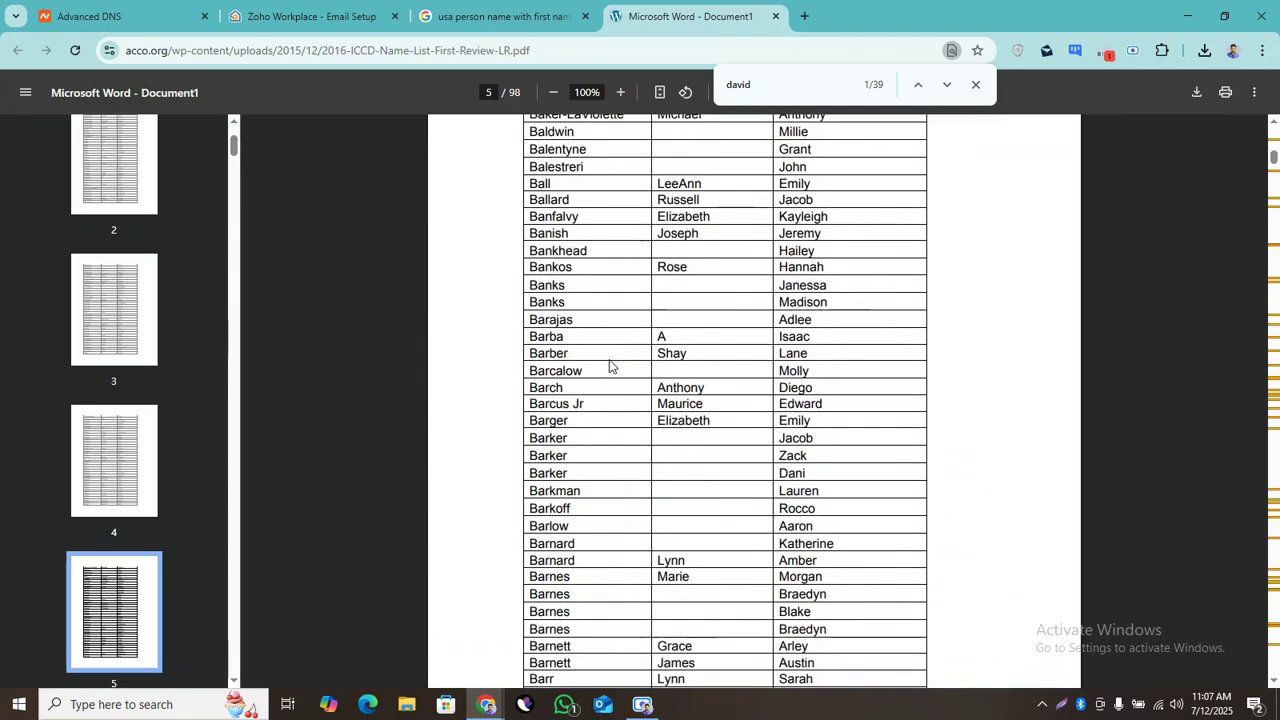
scroll(612, 366, "down", 4)
scroll(613, 362, "down", 8)
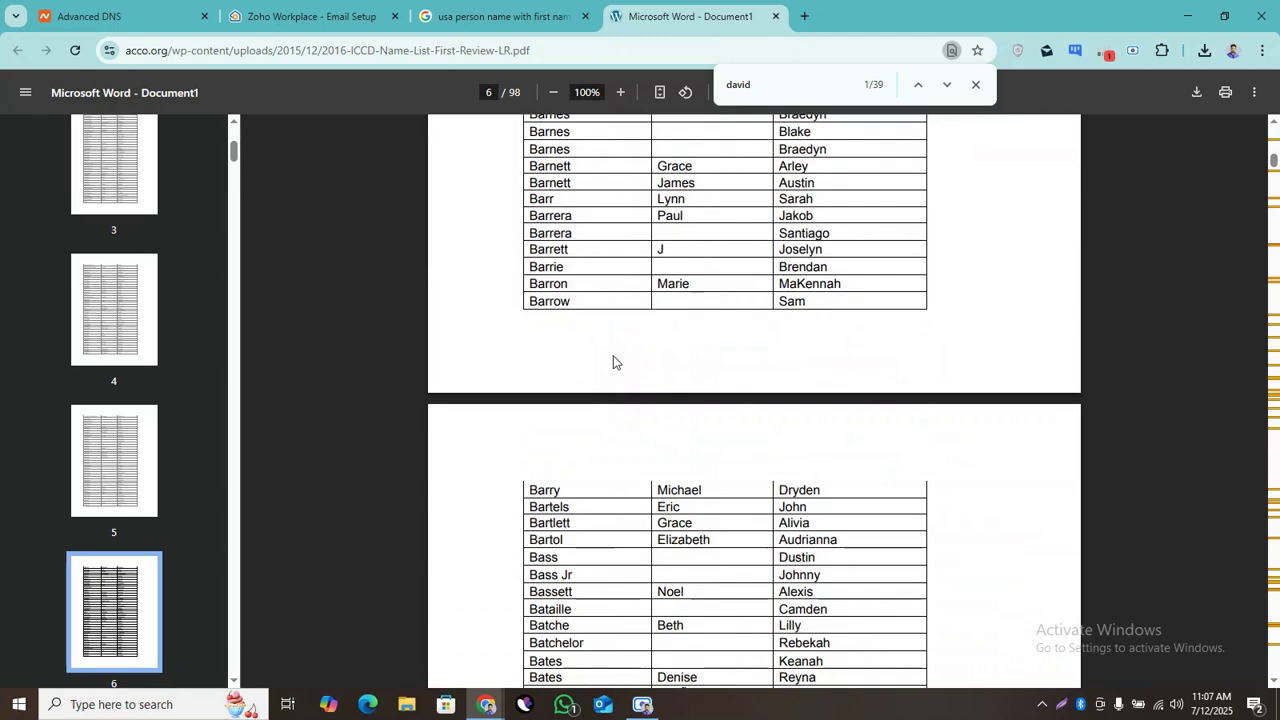
scroll(613, 362, "down", 4)
scroll(613, 362, "down", 4)
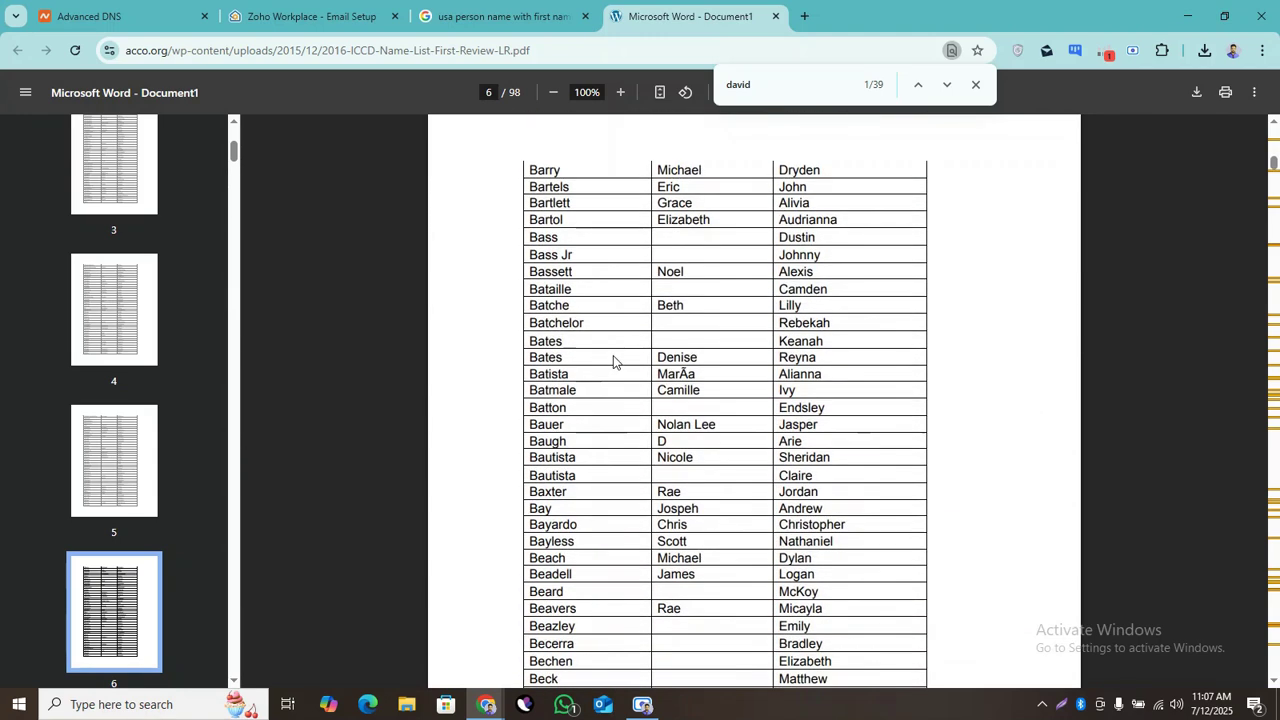
scroll(613, 360, "down", 4)
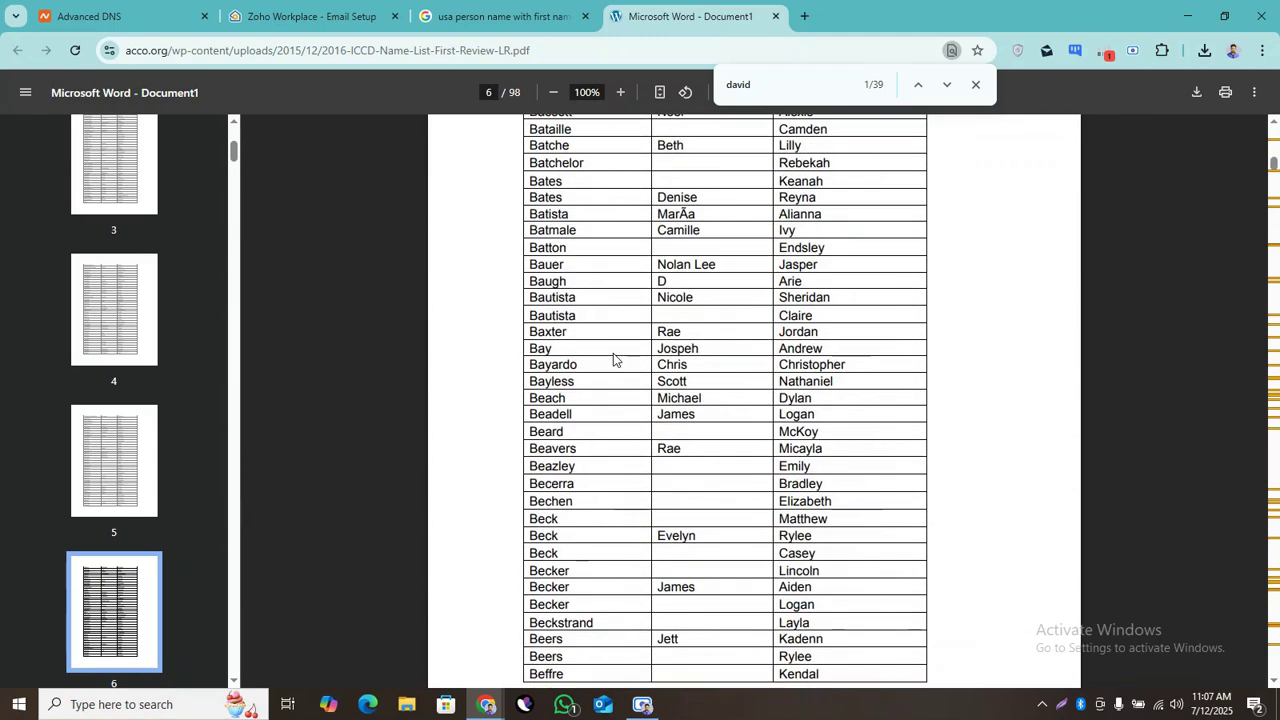
scroll(613, 360, "down", 2)
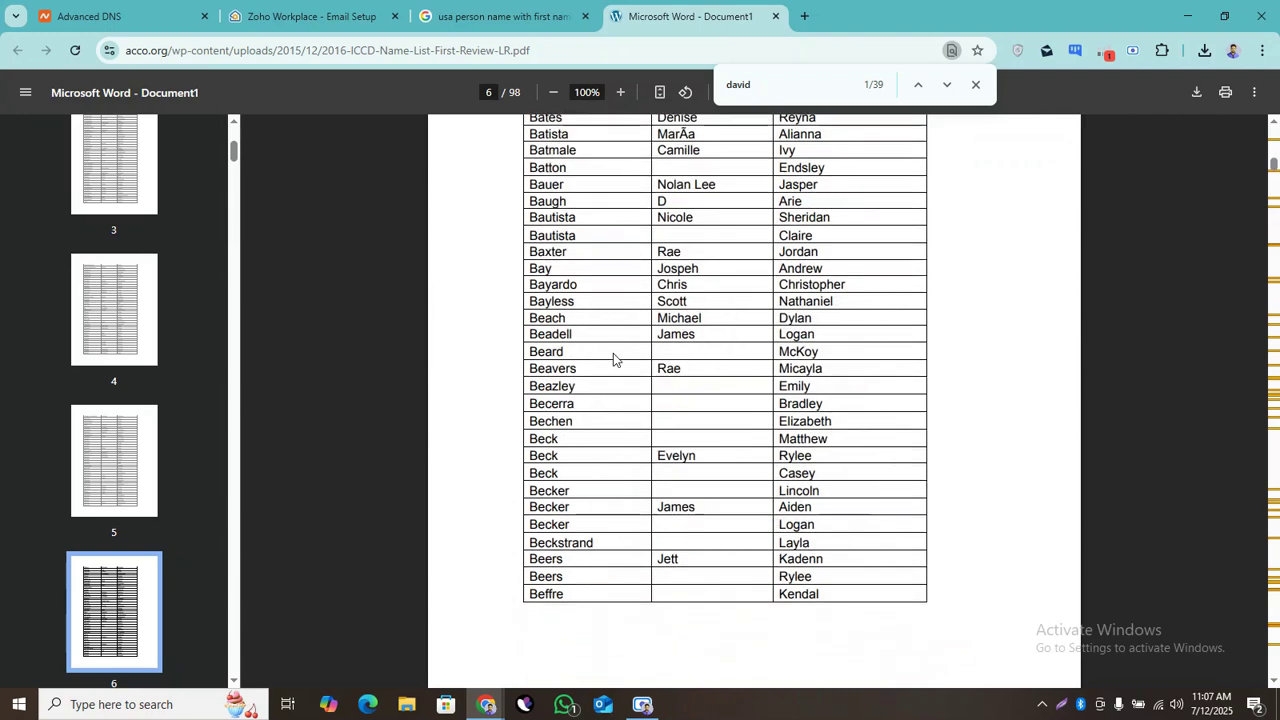
scroll(613, 360, "down", 2)
scroll(613, 360, "down", 12)
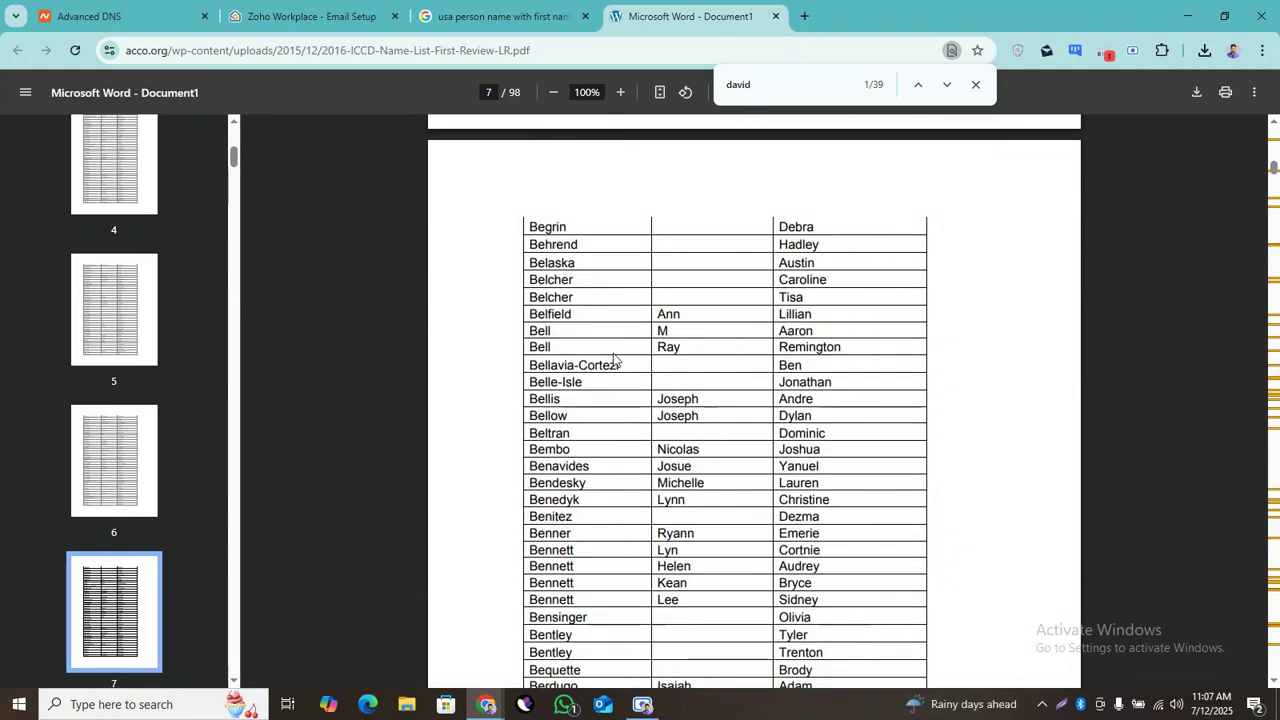
scroll(613, 358, "down", 20)
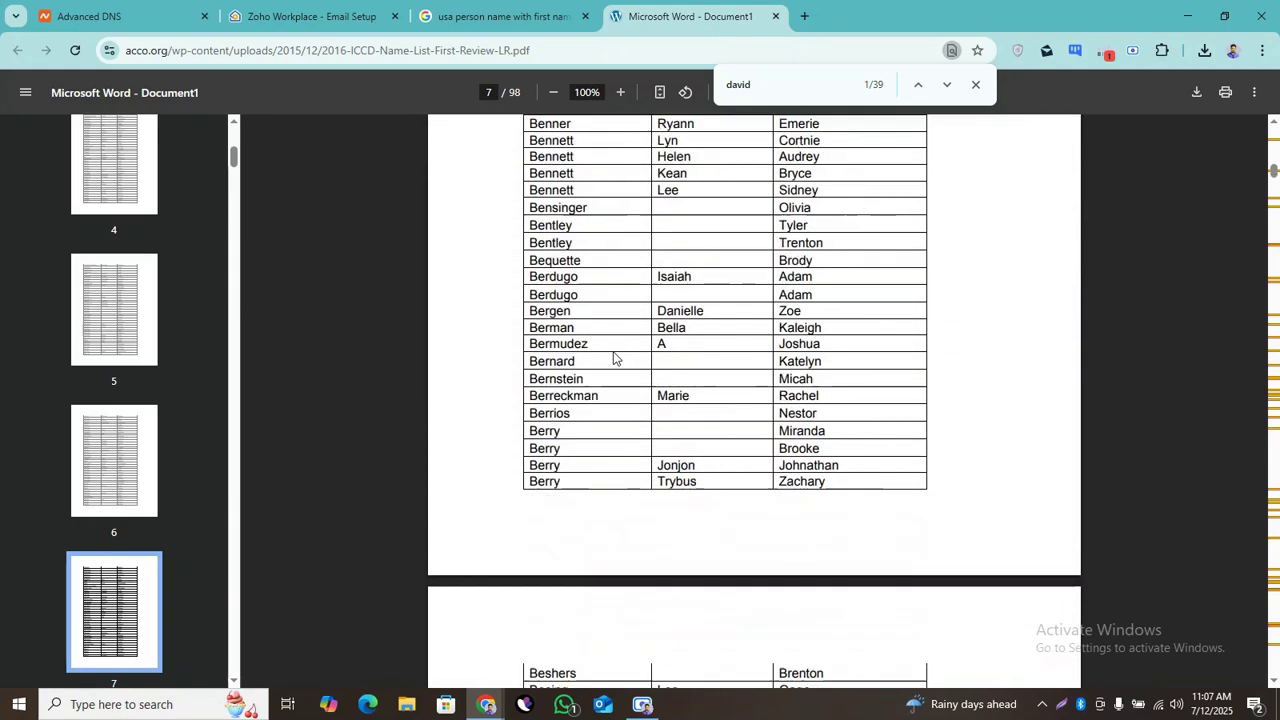
scroll(613, 358, "down", 10)
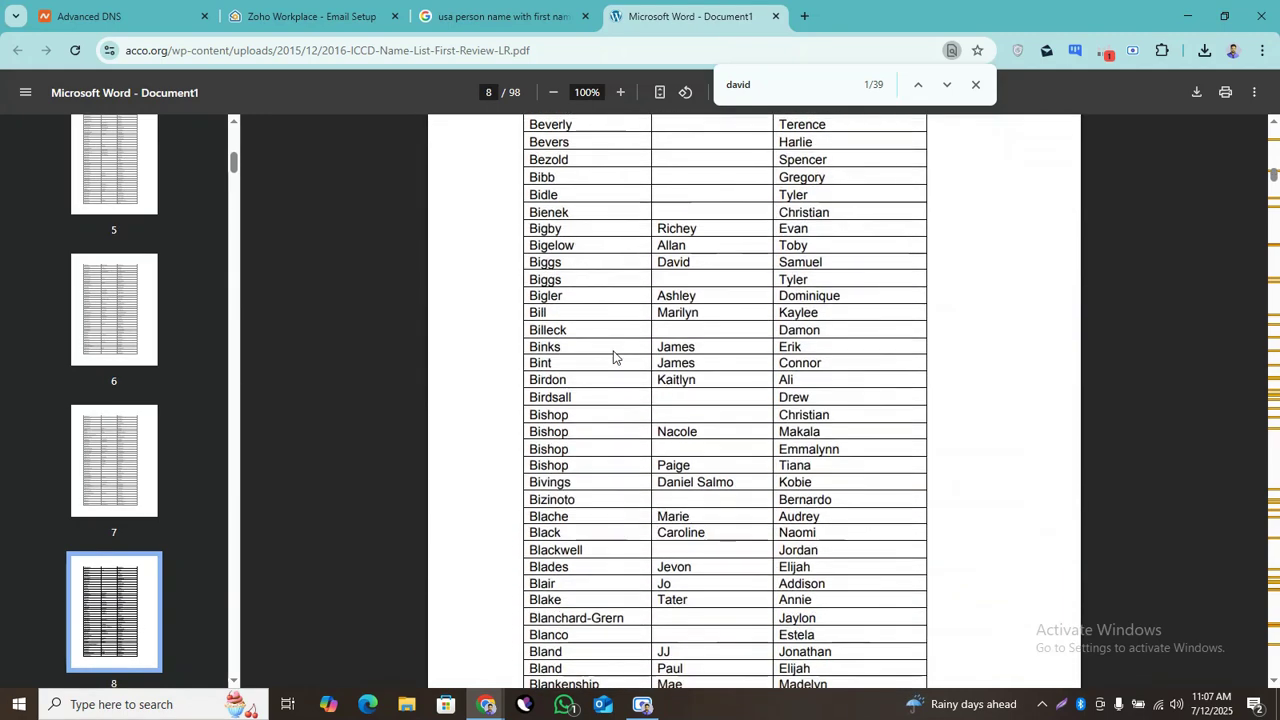
scroll(613, 358, "down", 10)
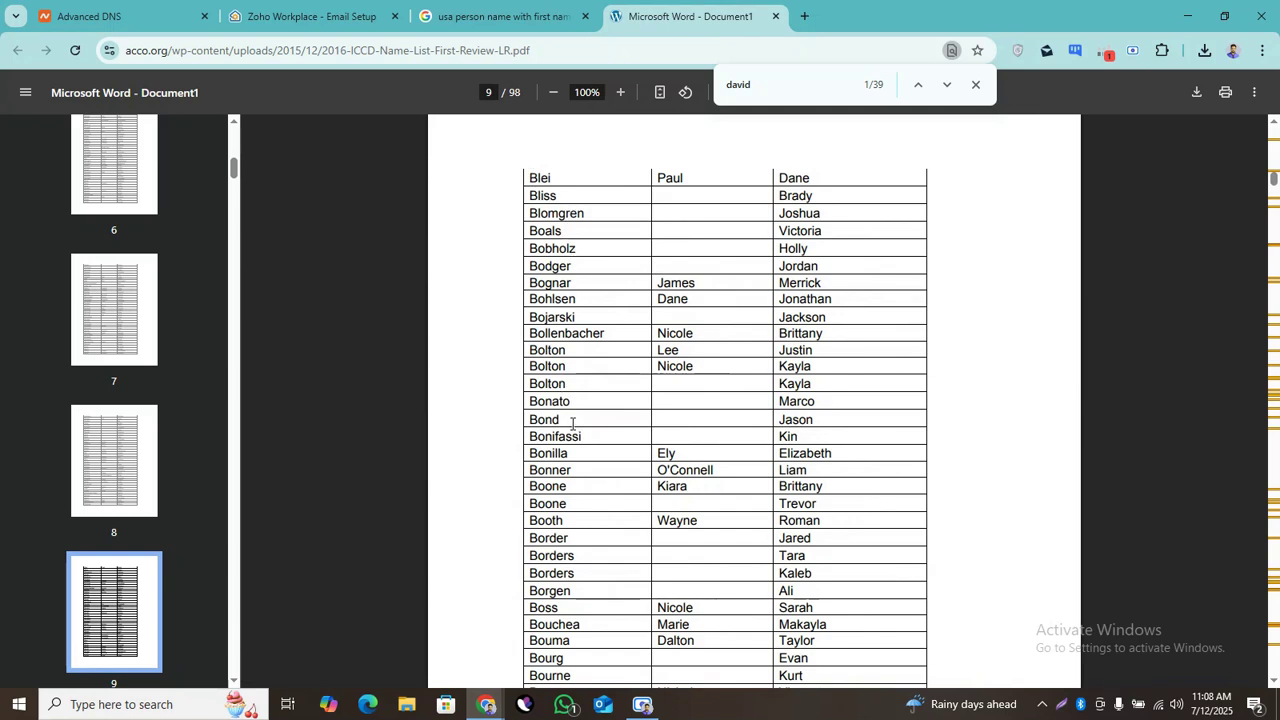
scroll(599, 465, "down", 2)
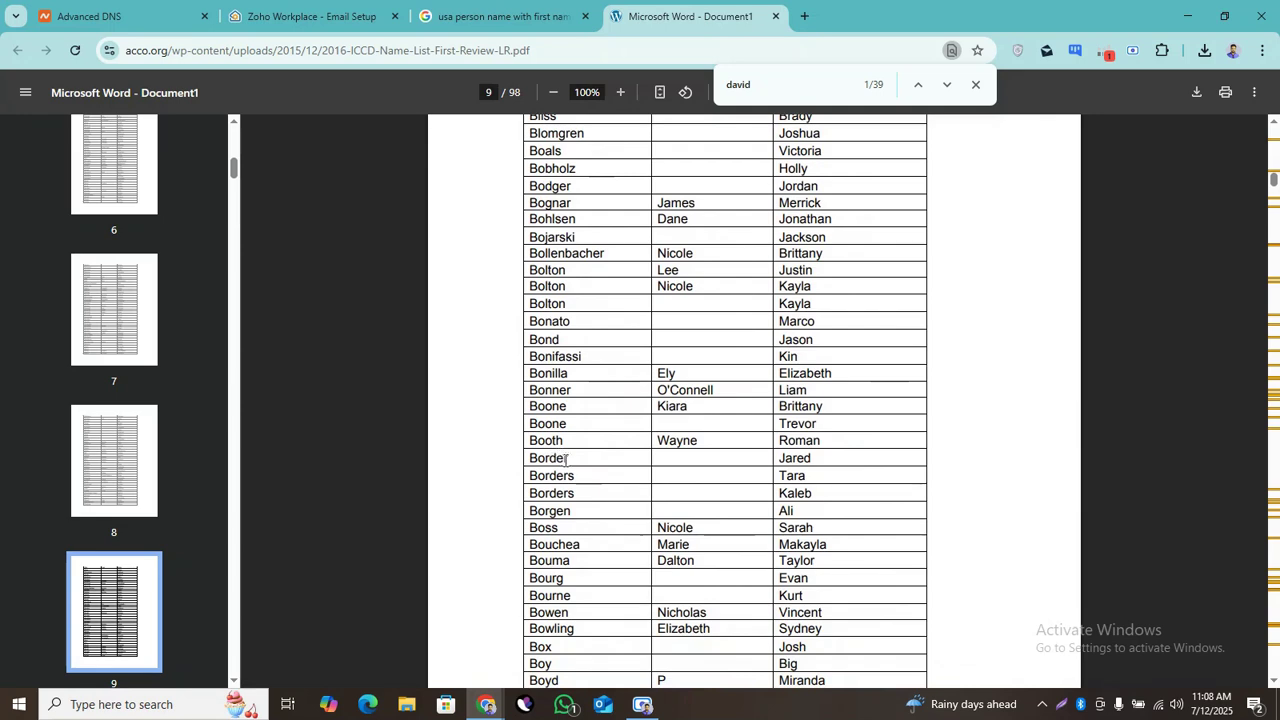
scroll(586, 465, "down", 4)
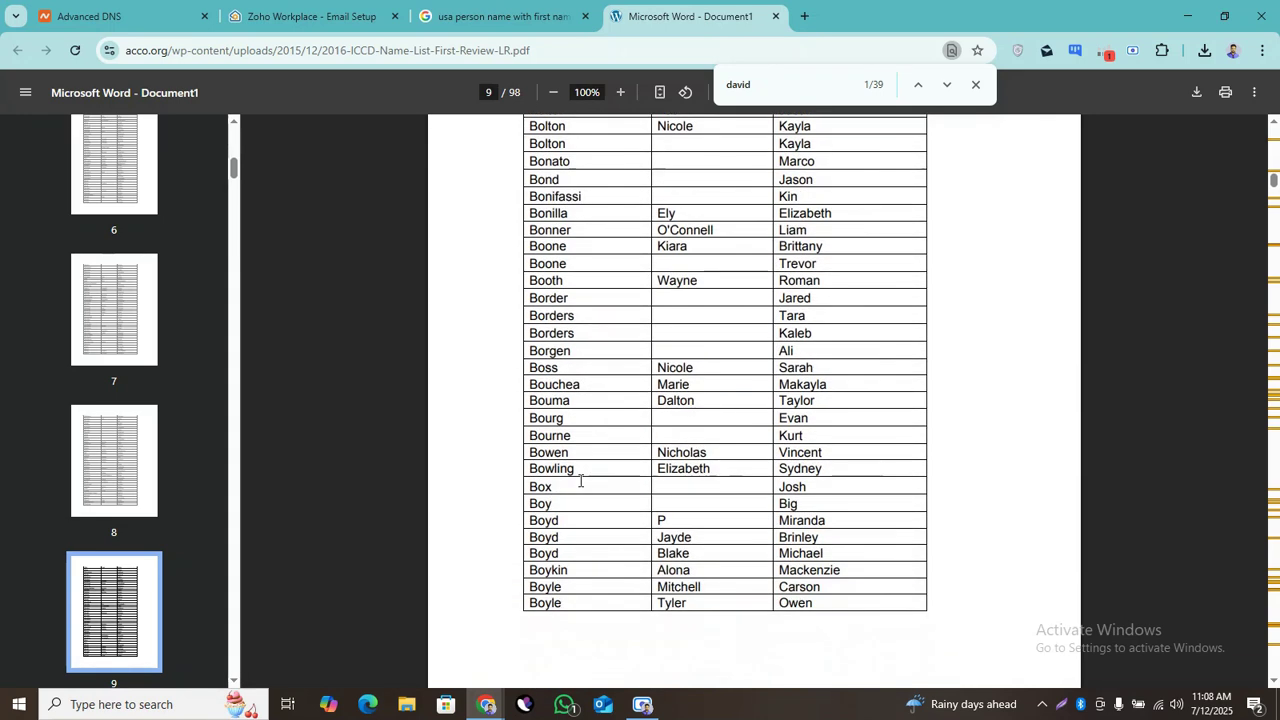
scroll(588, 455, "down", 4)
scroll(593, 450, "down", 8)
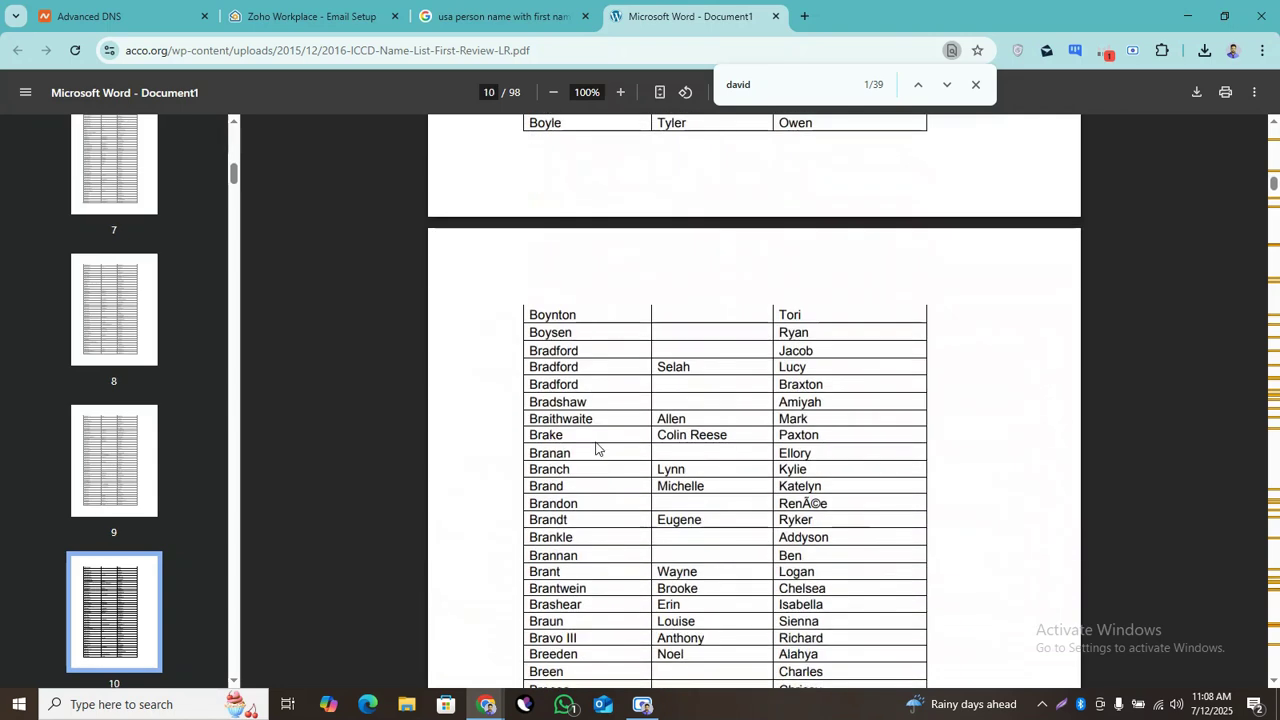
scroll(596, 447, "down", 4)
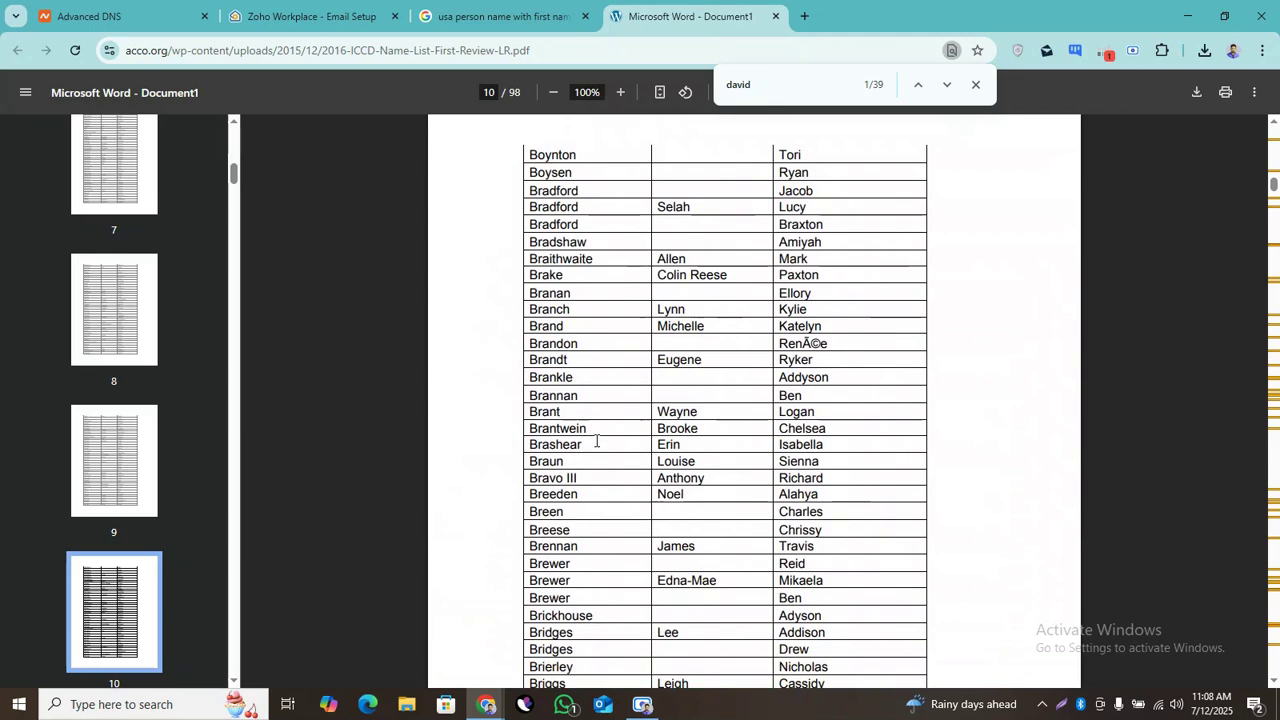
scroll(596, 441, "down", 2)
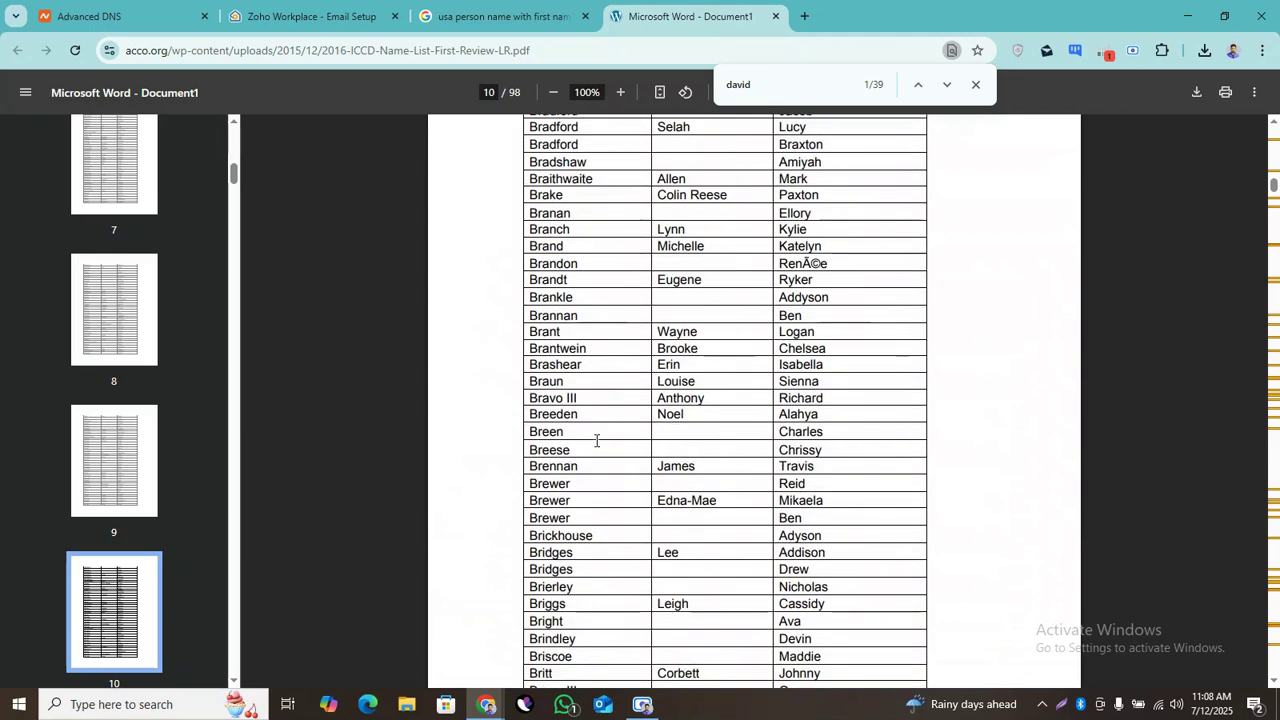
scroll(596, 441, "down", 4)
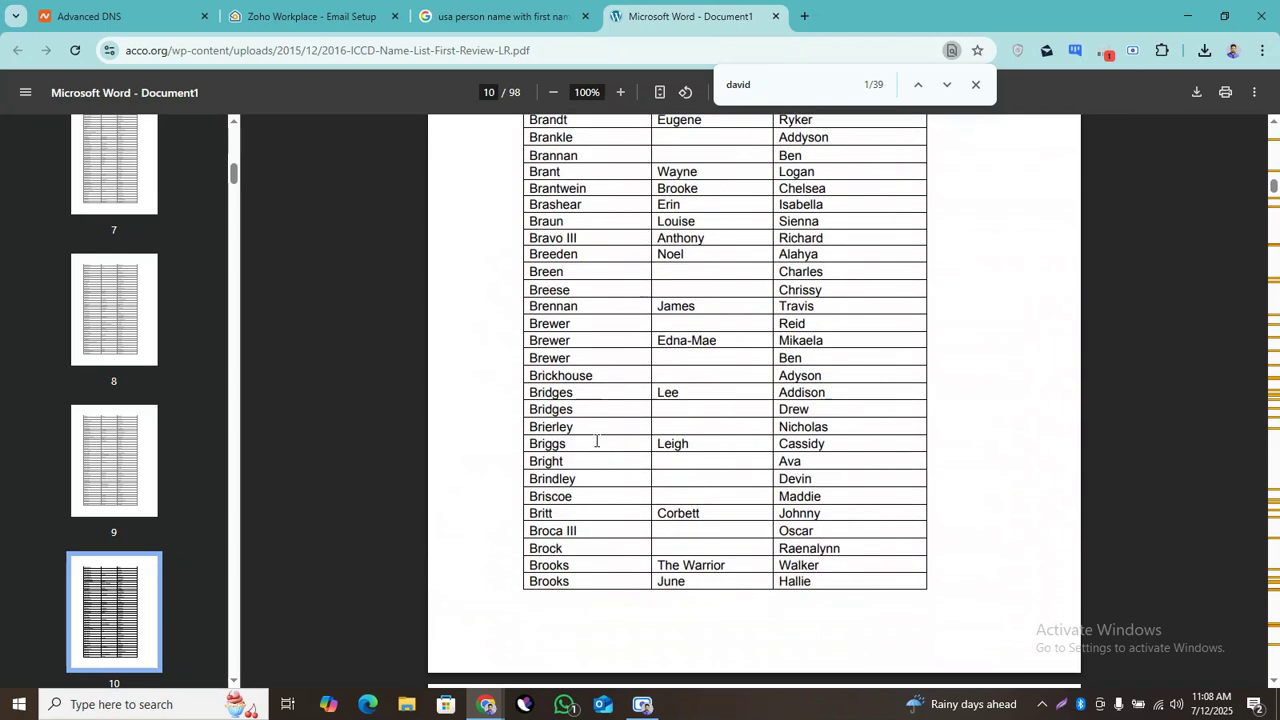
scroll(596, 441, "down", 10)
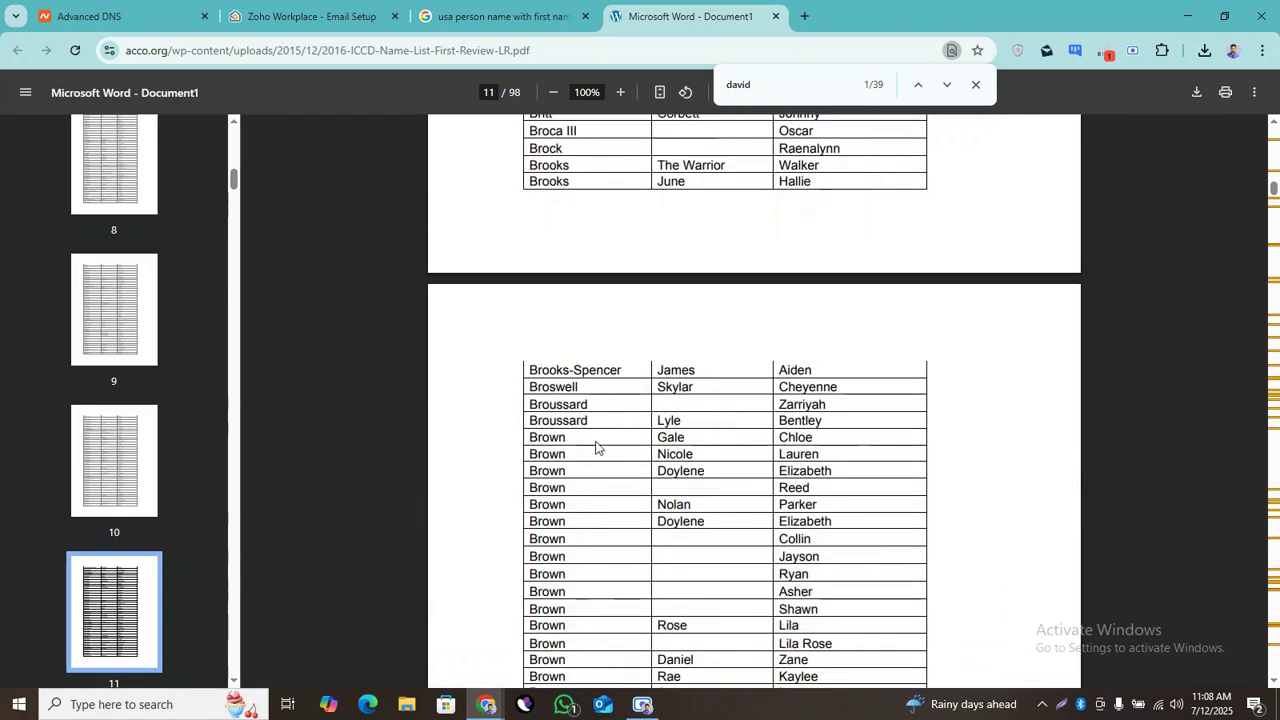
scroll(594, 446, "down", 14)
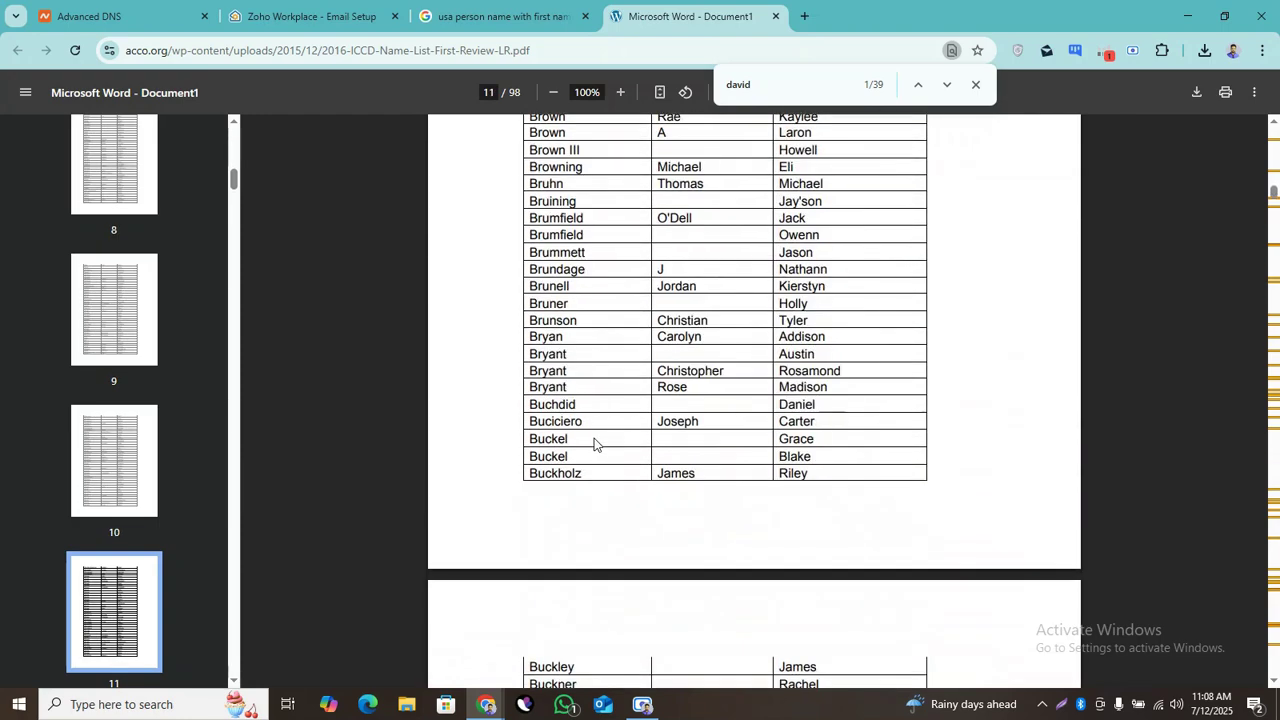
scroll(594, 446, "down", 6)
scroll(1033, 364, "up", 5)
scroll(1033, 364, "up", 15)
left_click_drag(1273, 185, 1257, 106)
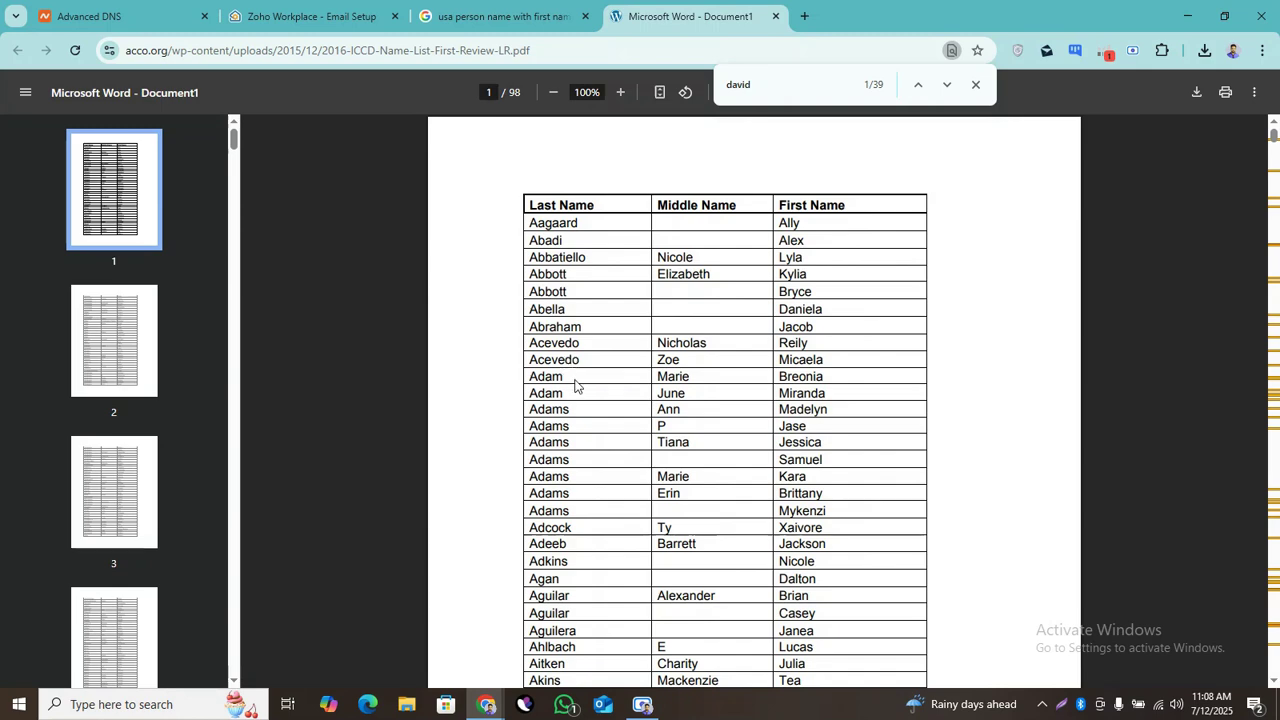
- Scroll the name-list PDF and copy a surname from the Last Name column
scroll(576, 384, "down", 1)
scroll(574, 395, "down", 1)
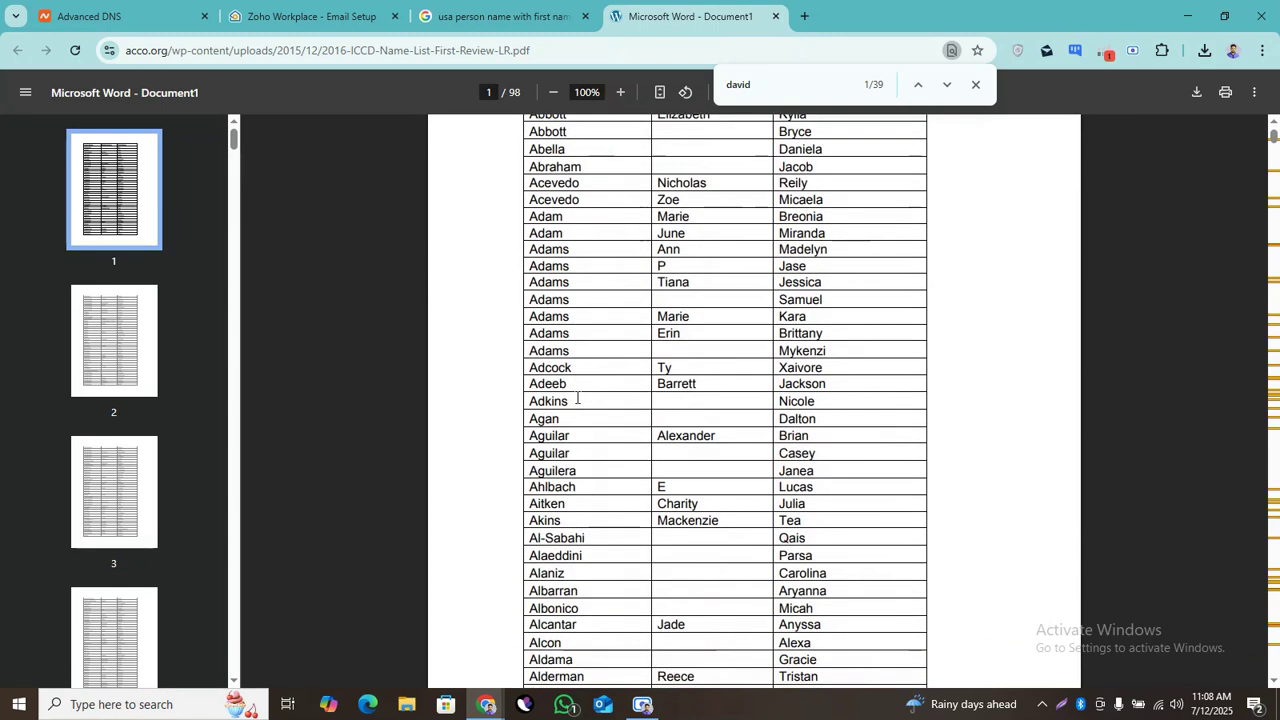
scroll(560, 375, "down", 1)
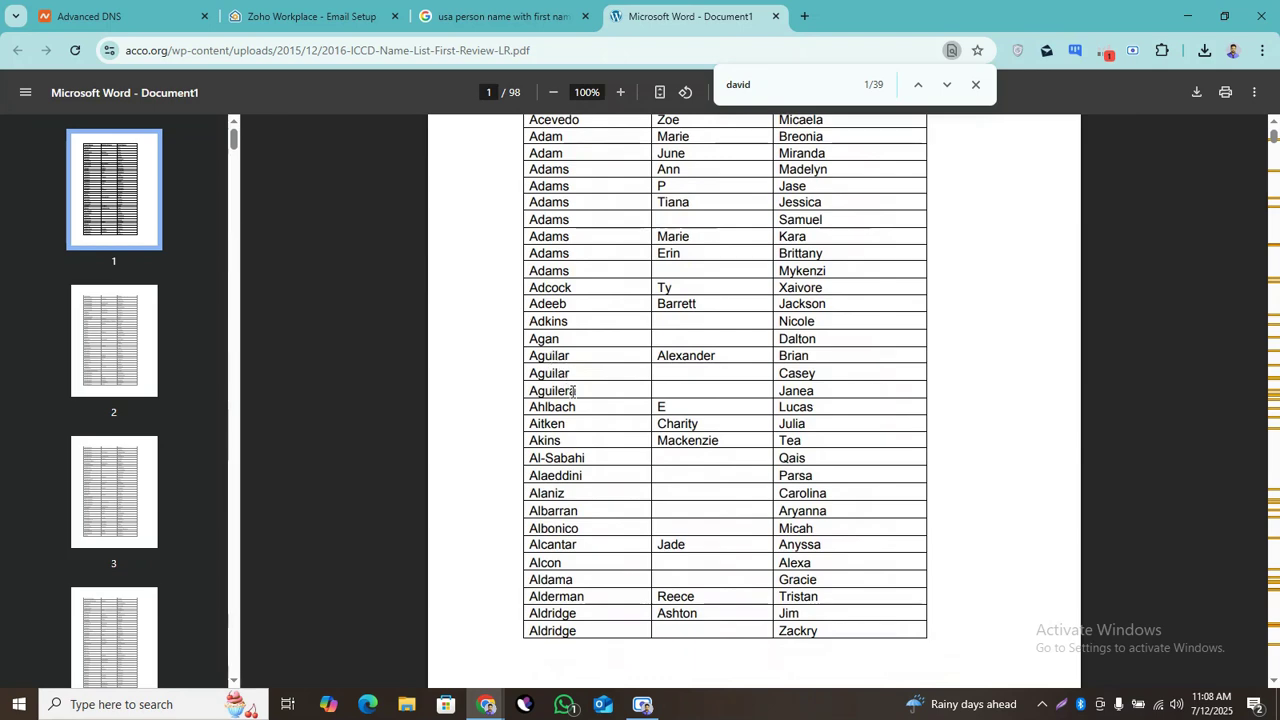
scroll(575, 399, "down", 1)
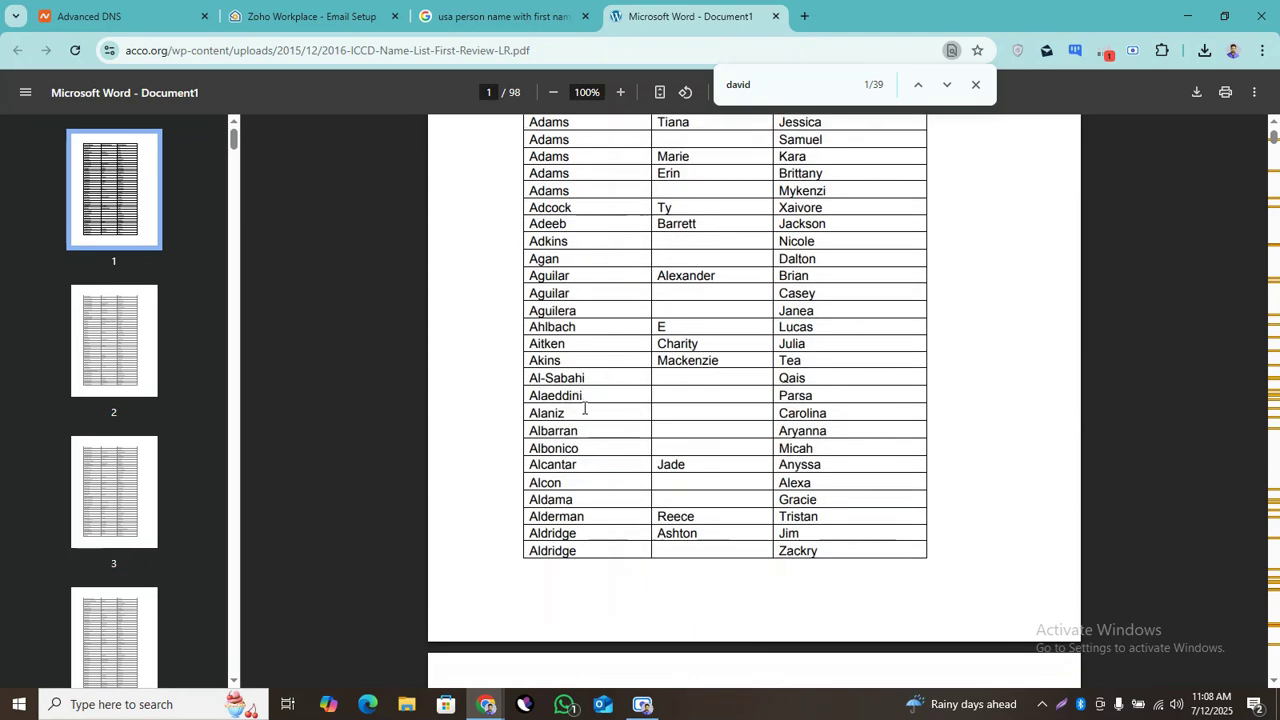
scroll(585, 420, "down", 1)
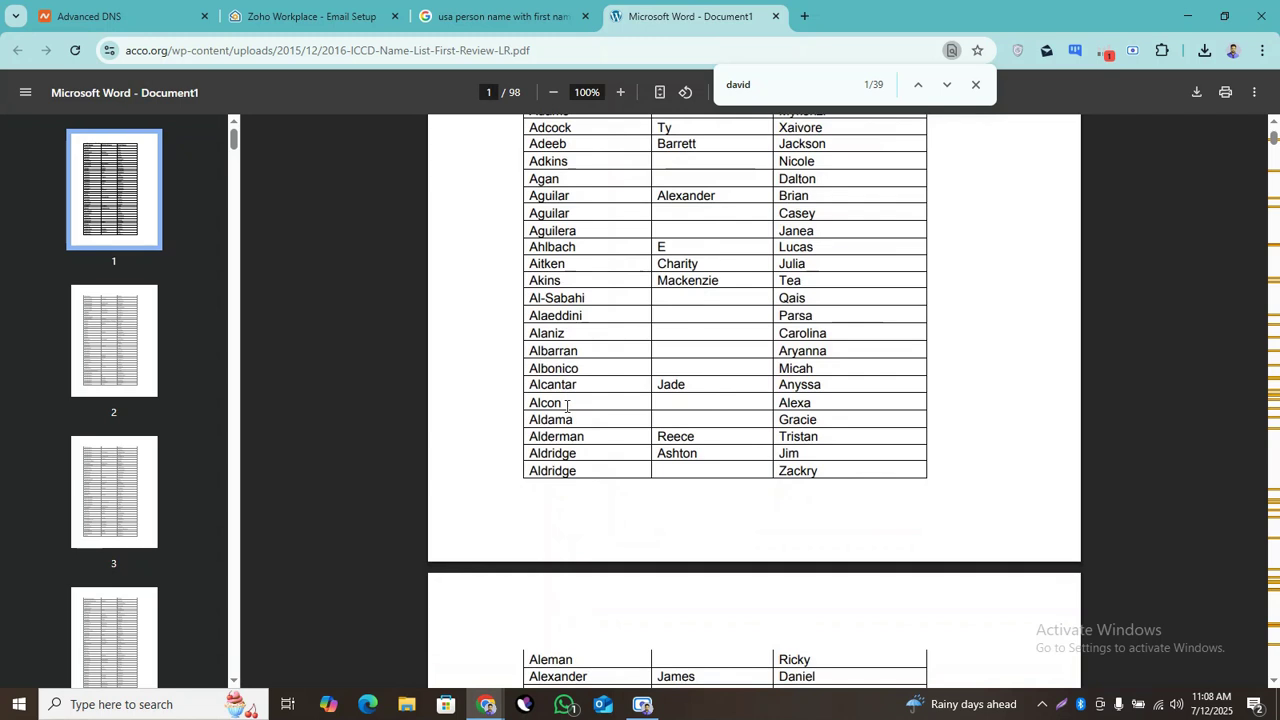
double_click(562, 404)
key("ctrl+c")
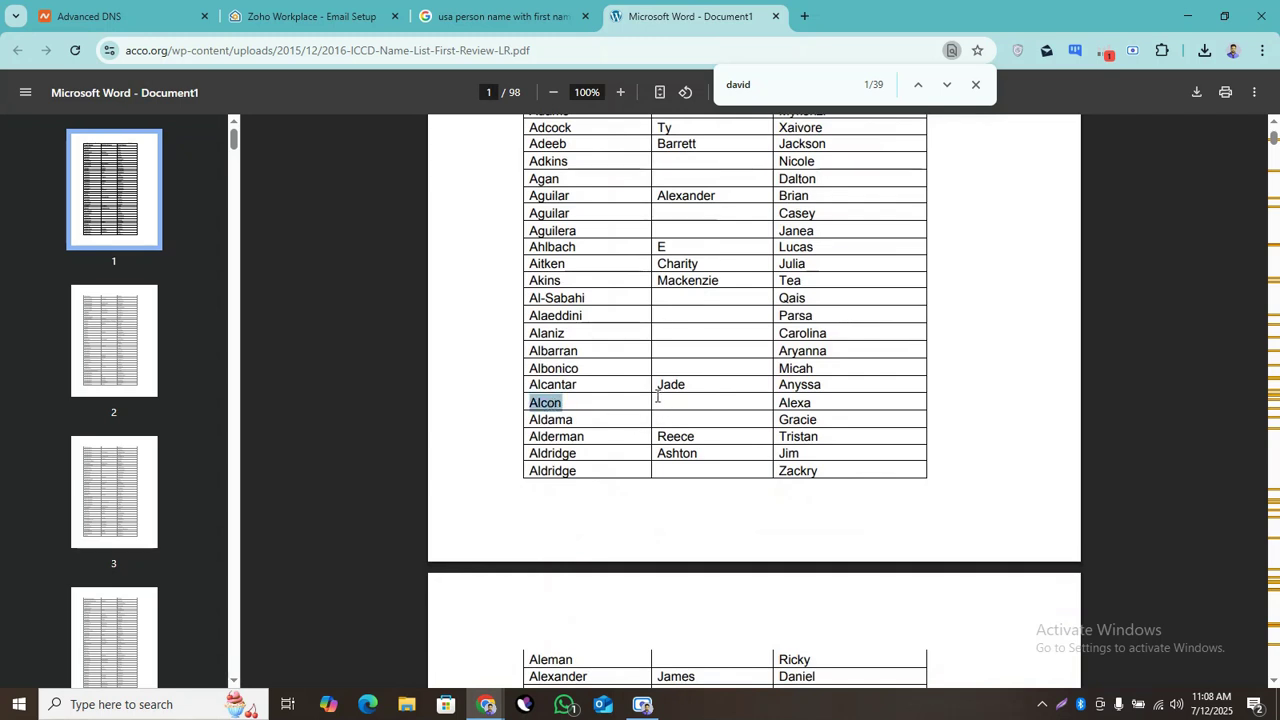
left_click(310, 16)
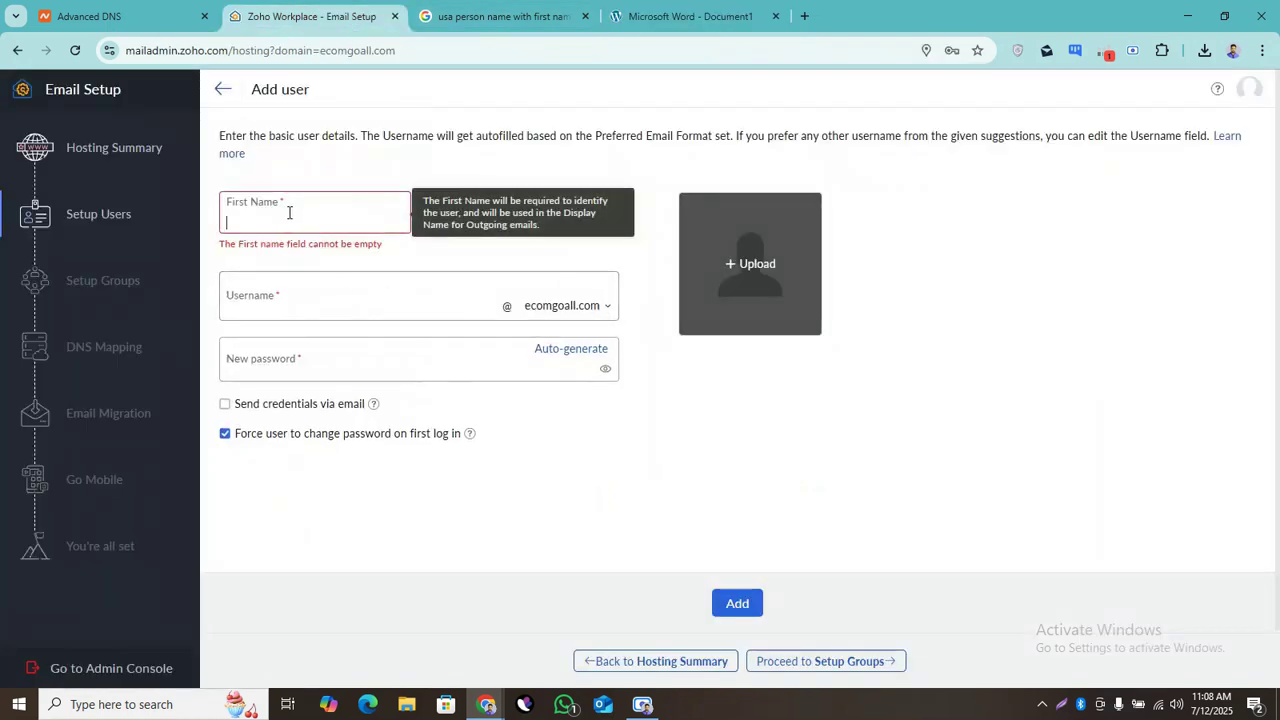
- Paste the copied name as First Name and copy another name from the PDF into Last Name
key("ctrl+v")
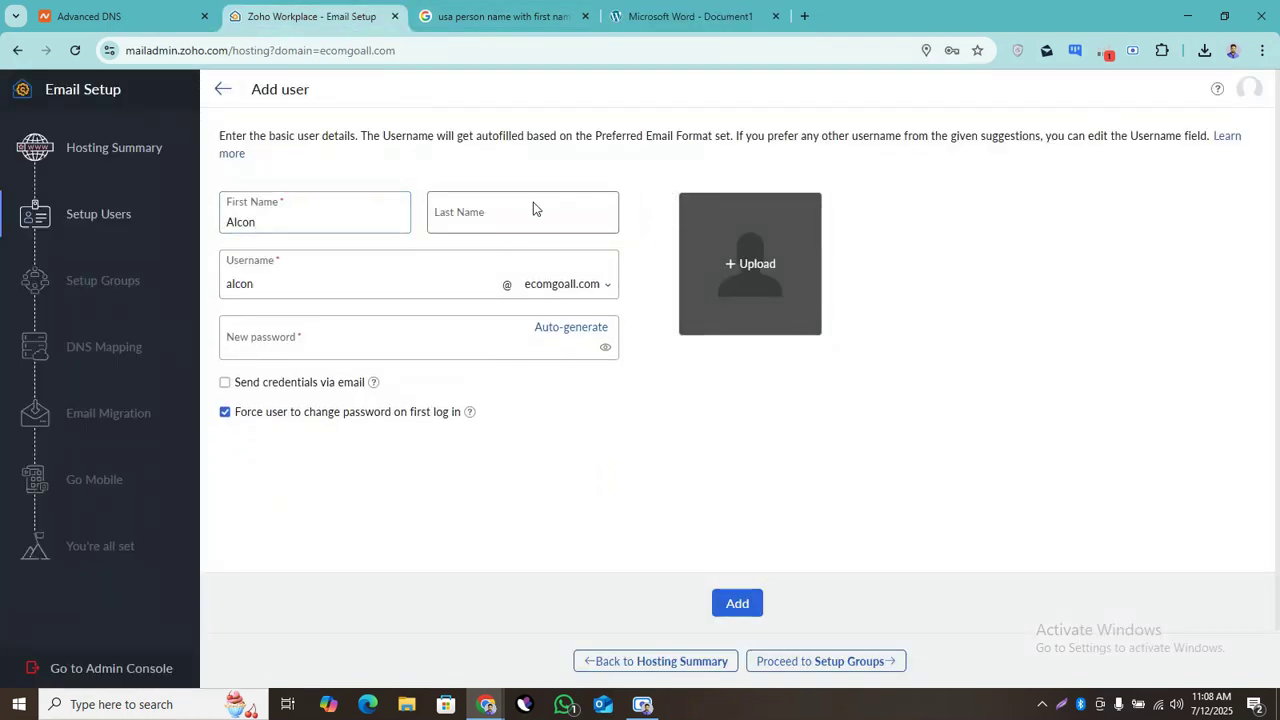
left_click(529, 212)
left_click(690, 16)
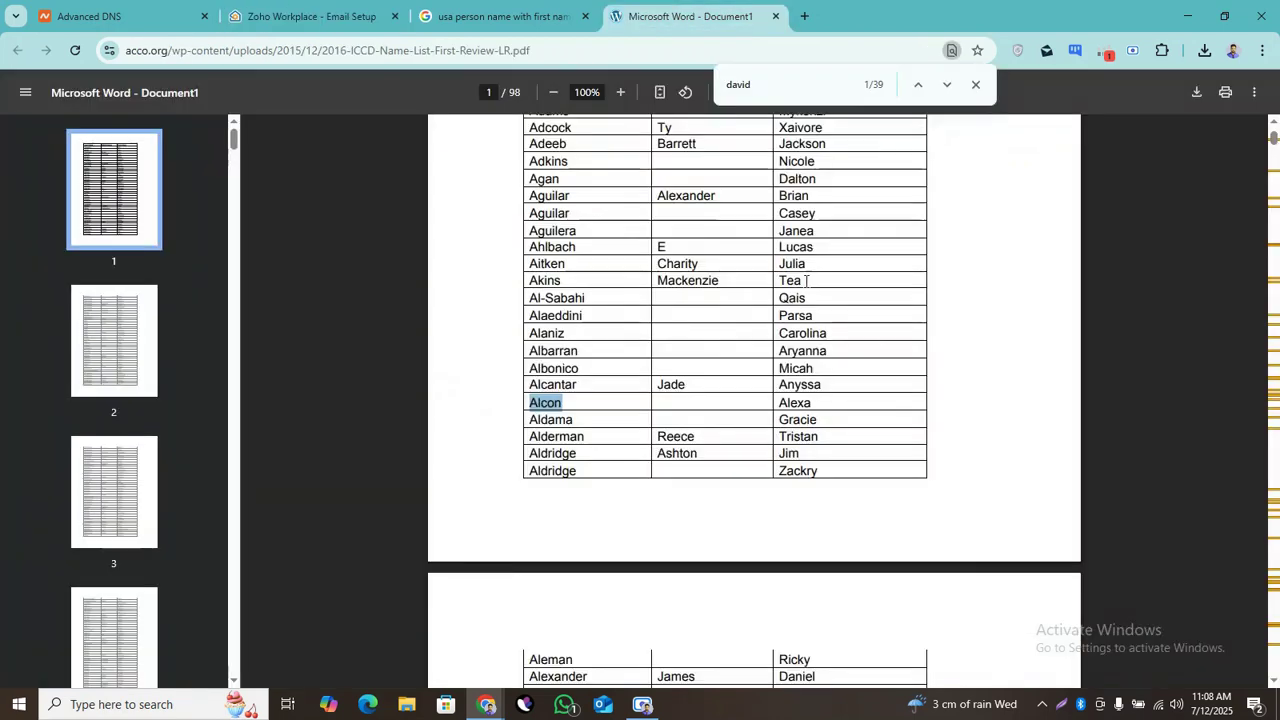
double_click(788, 404)
key("ctrl+c")
left_click(300, 16)
key("ctrl+v")
- Trim the username to match the first name, enter the account password, and add the user
left_click(315, 289)
mouse_move(278, 288)
left_mouse_down()
mouse_move(259, 288)
mouse_move(292, 284)
mouse_move(260, 287)
left_mouse_up()
key("BackSpace")
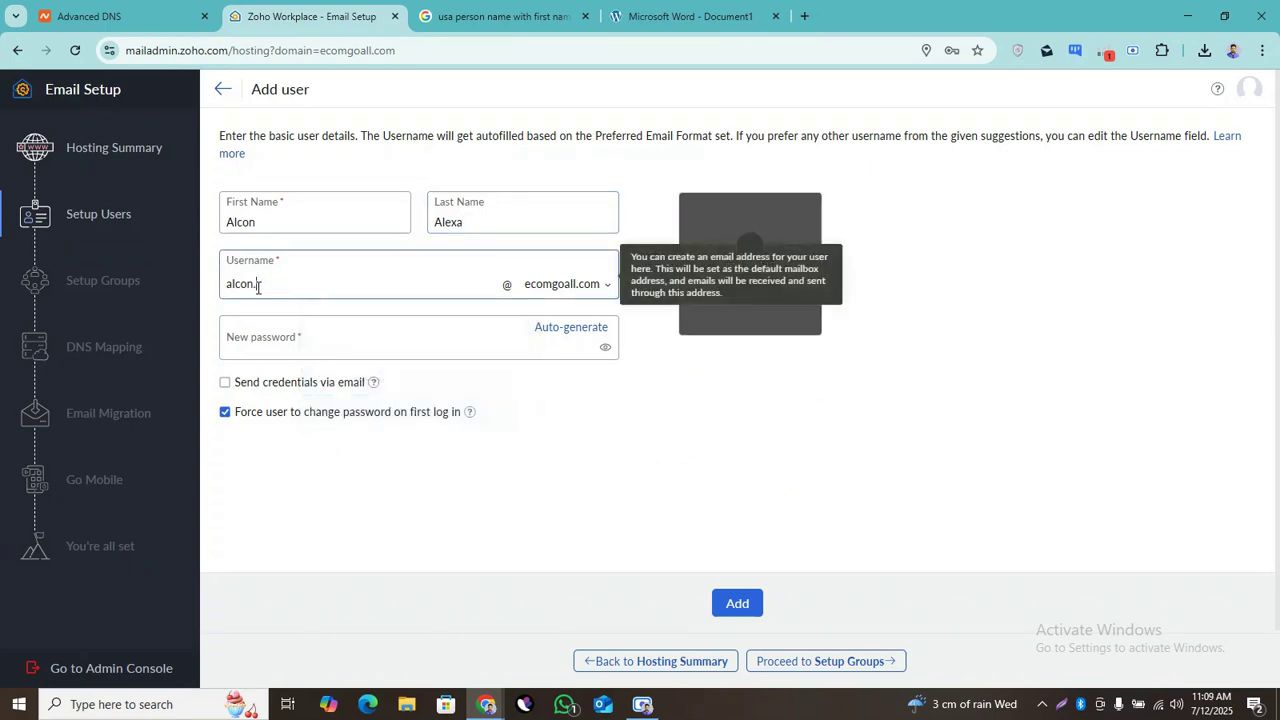
left_click(331, 343)
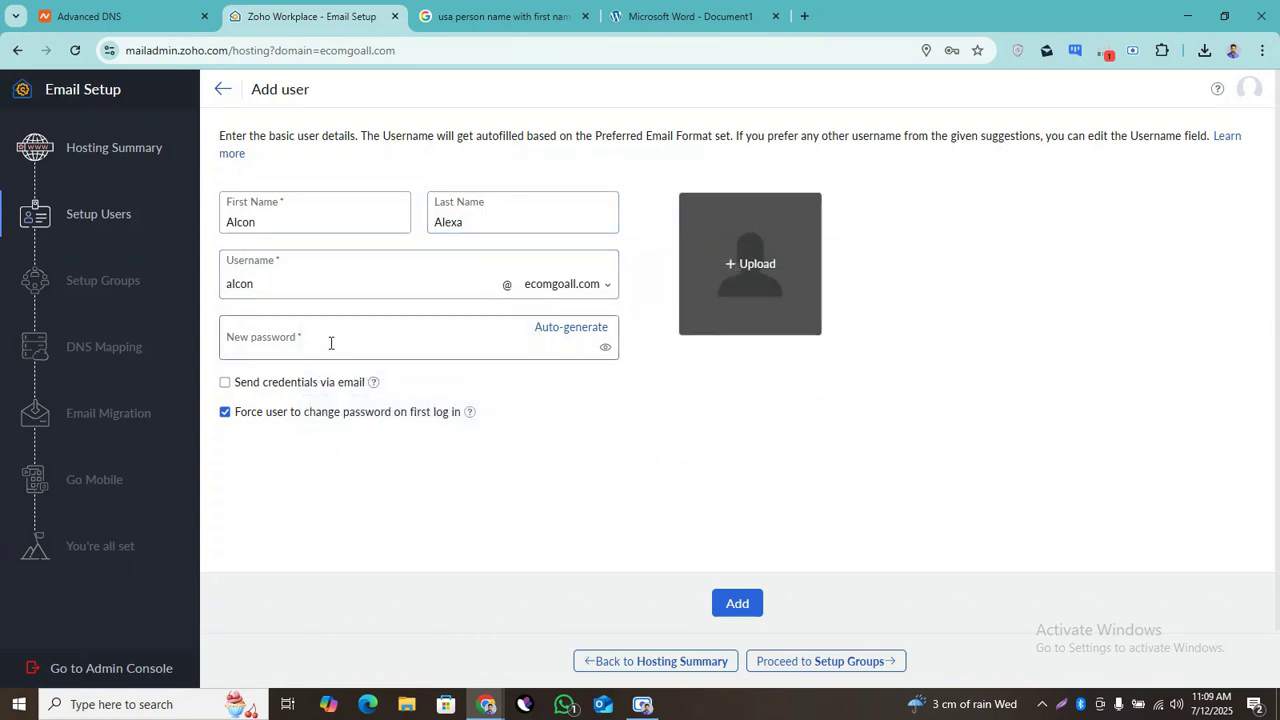
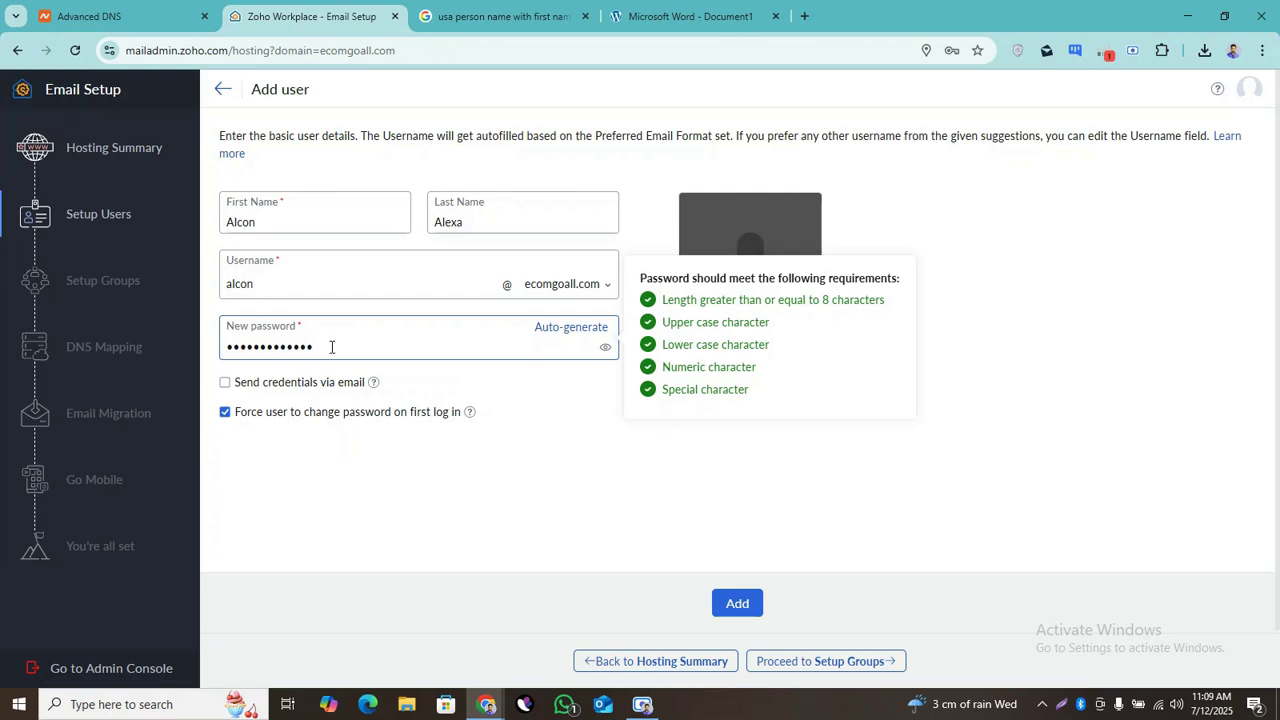
left_click(748, 604)
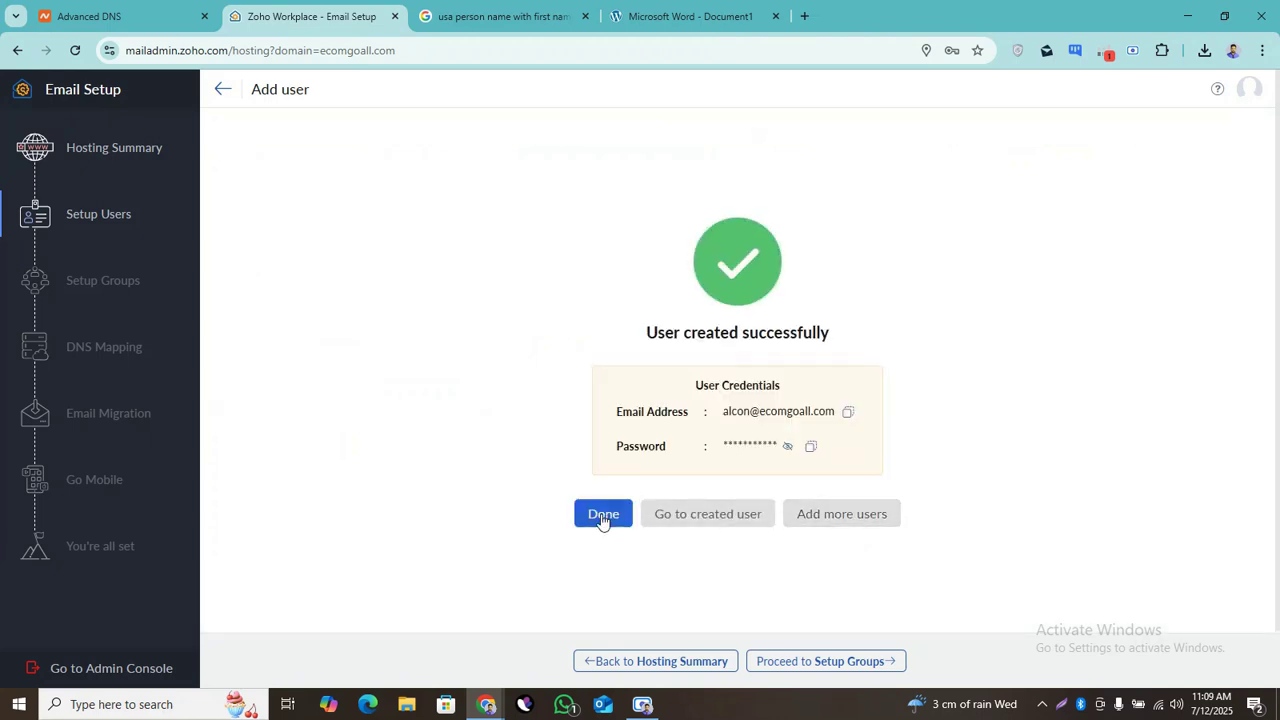
- Close the 'User created successfully' screen with Done, returning to the three-user list
left_click(603, 515)
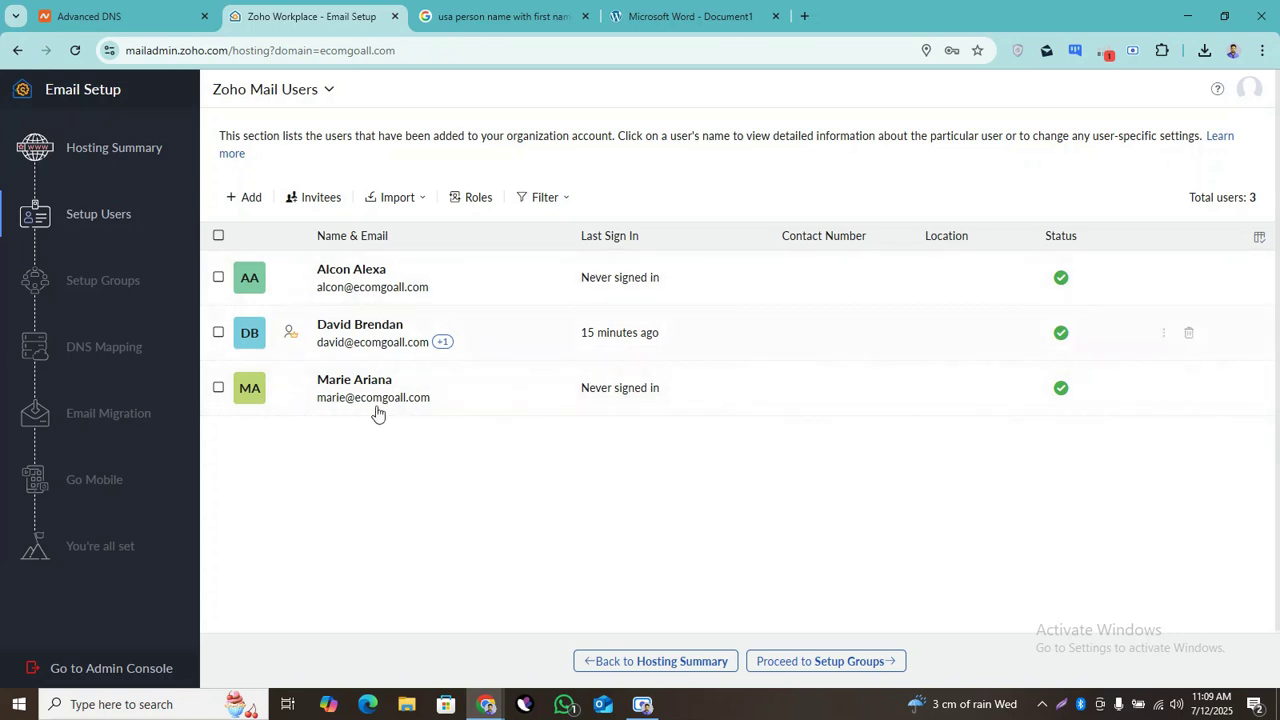
left_click(805, 16)
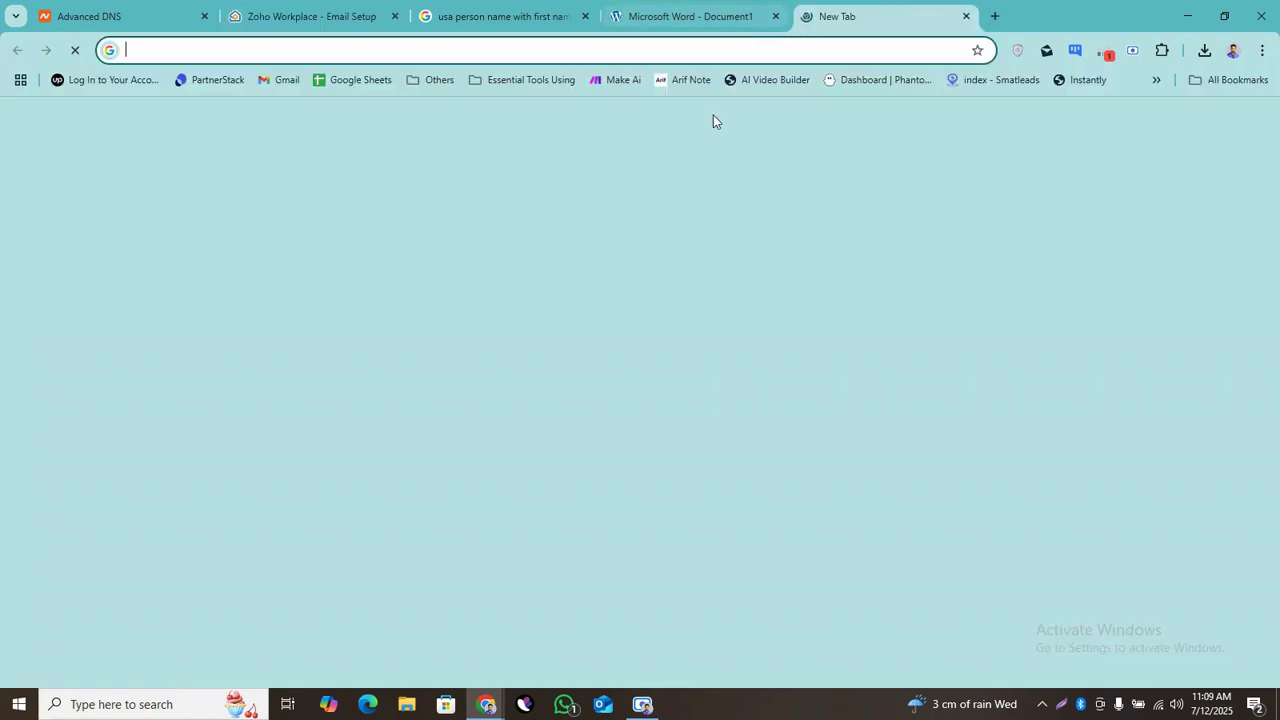
left_click(967, 16)
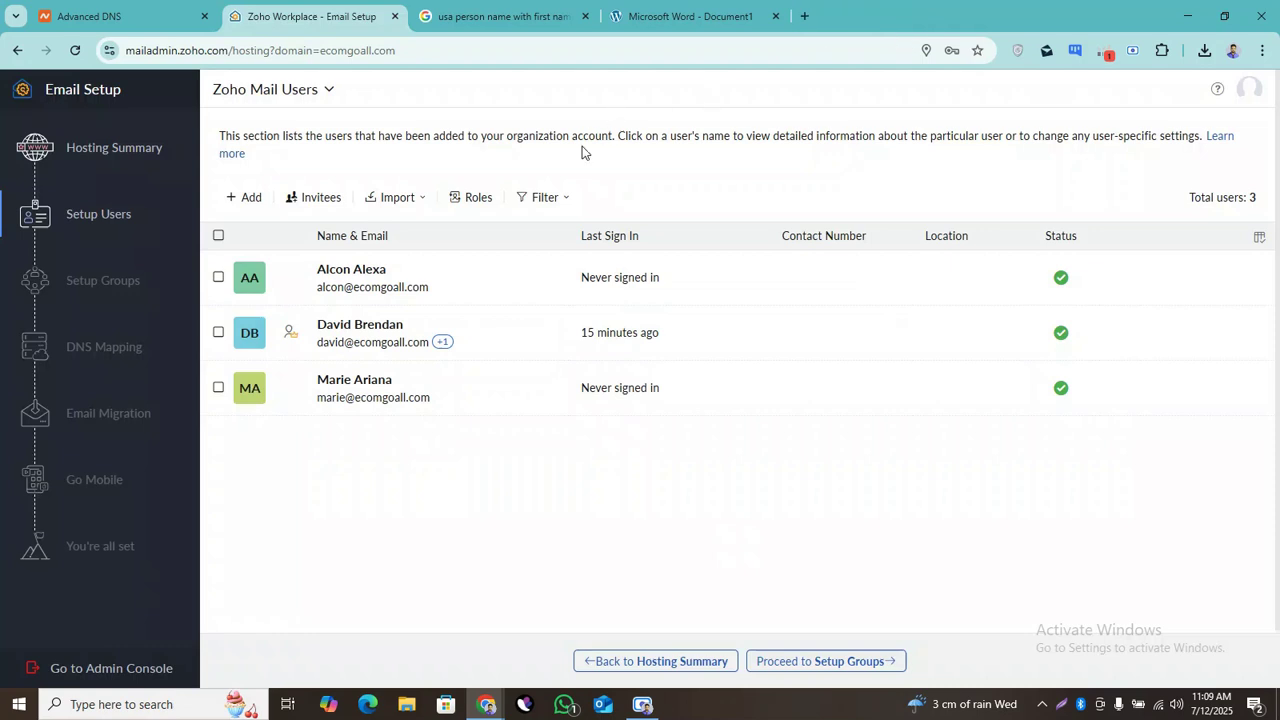